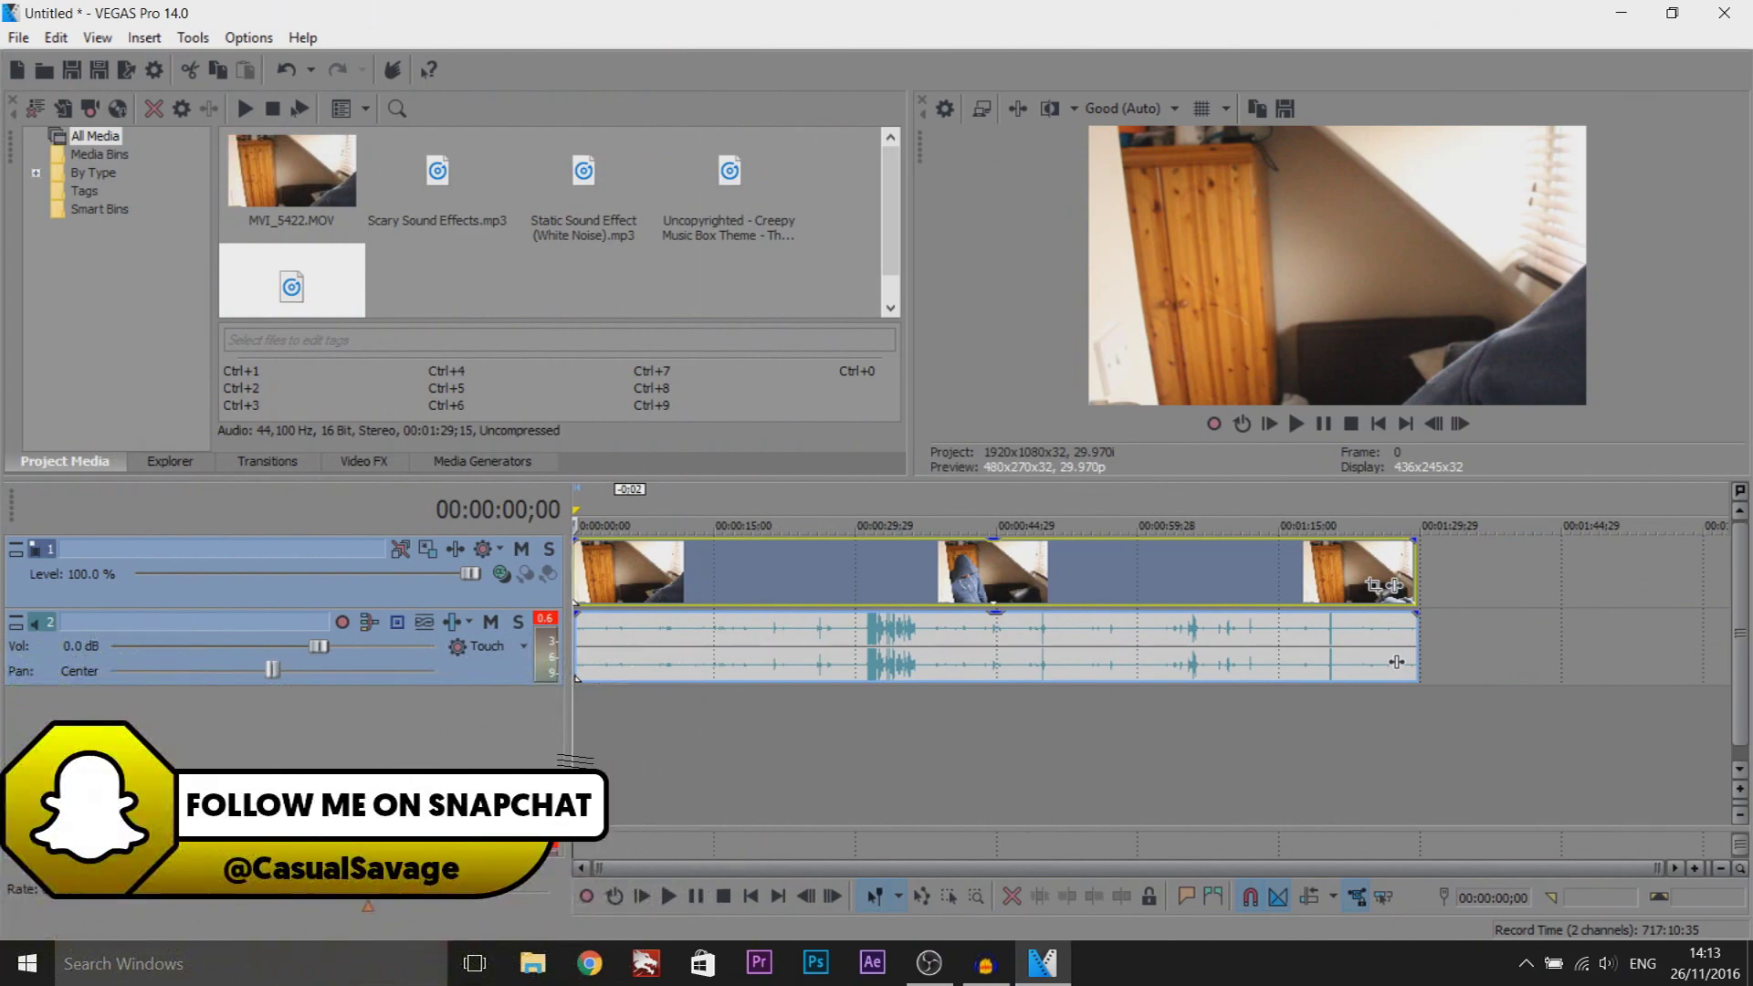
Review the footage and trim away the clip's opening section
key("space")
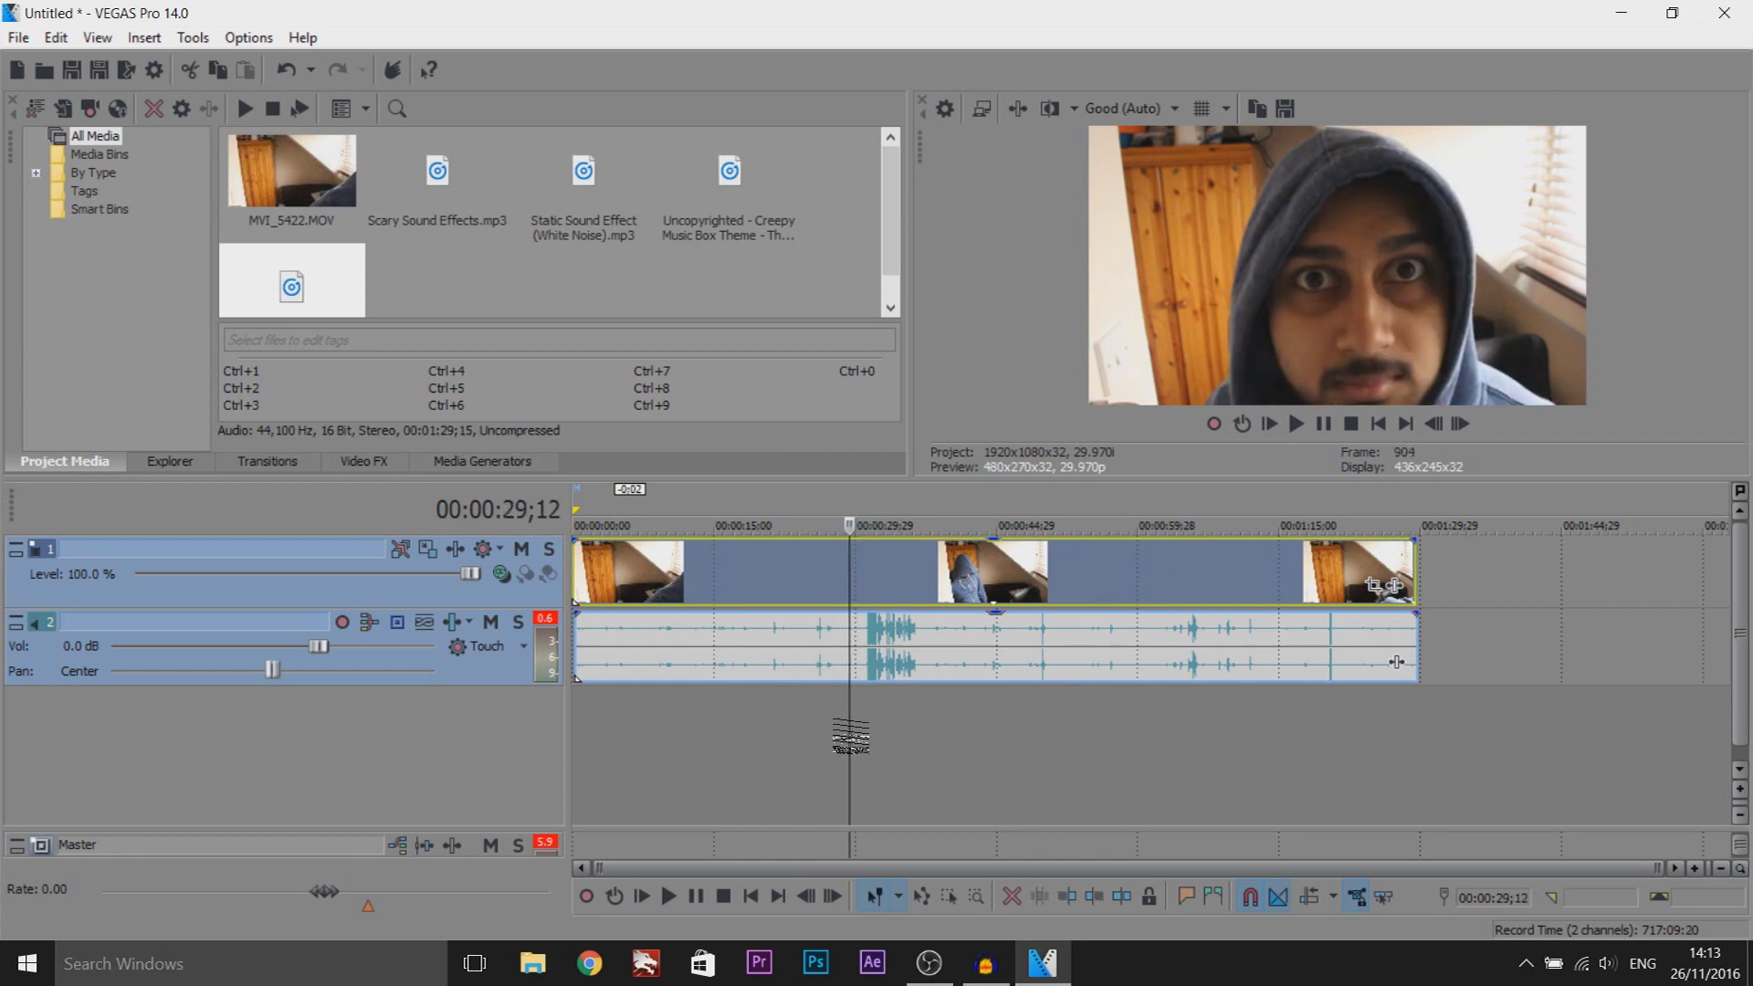
mouse_move(846, 736)
left_mouse_down()
mouse_move(1317, 744)
mouse_move(711, 699)
mouse_move(967, 724)
mouse_move(856, 724)
left_mouse_up()
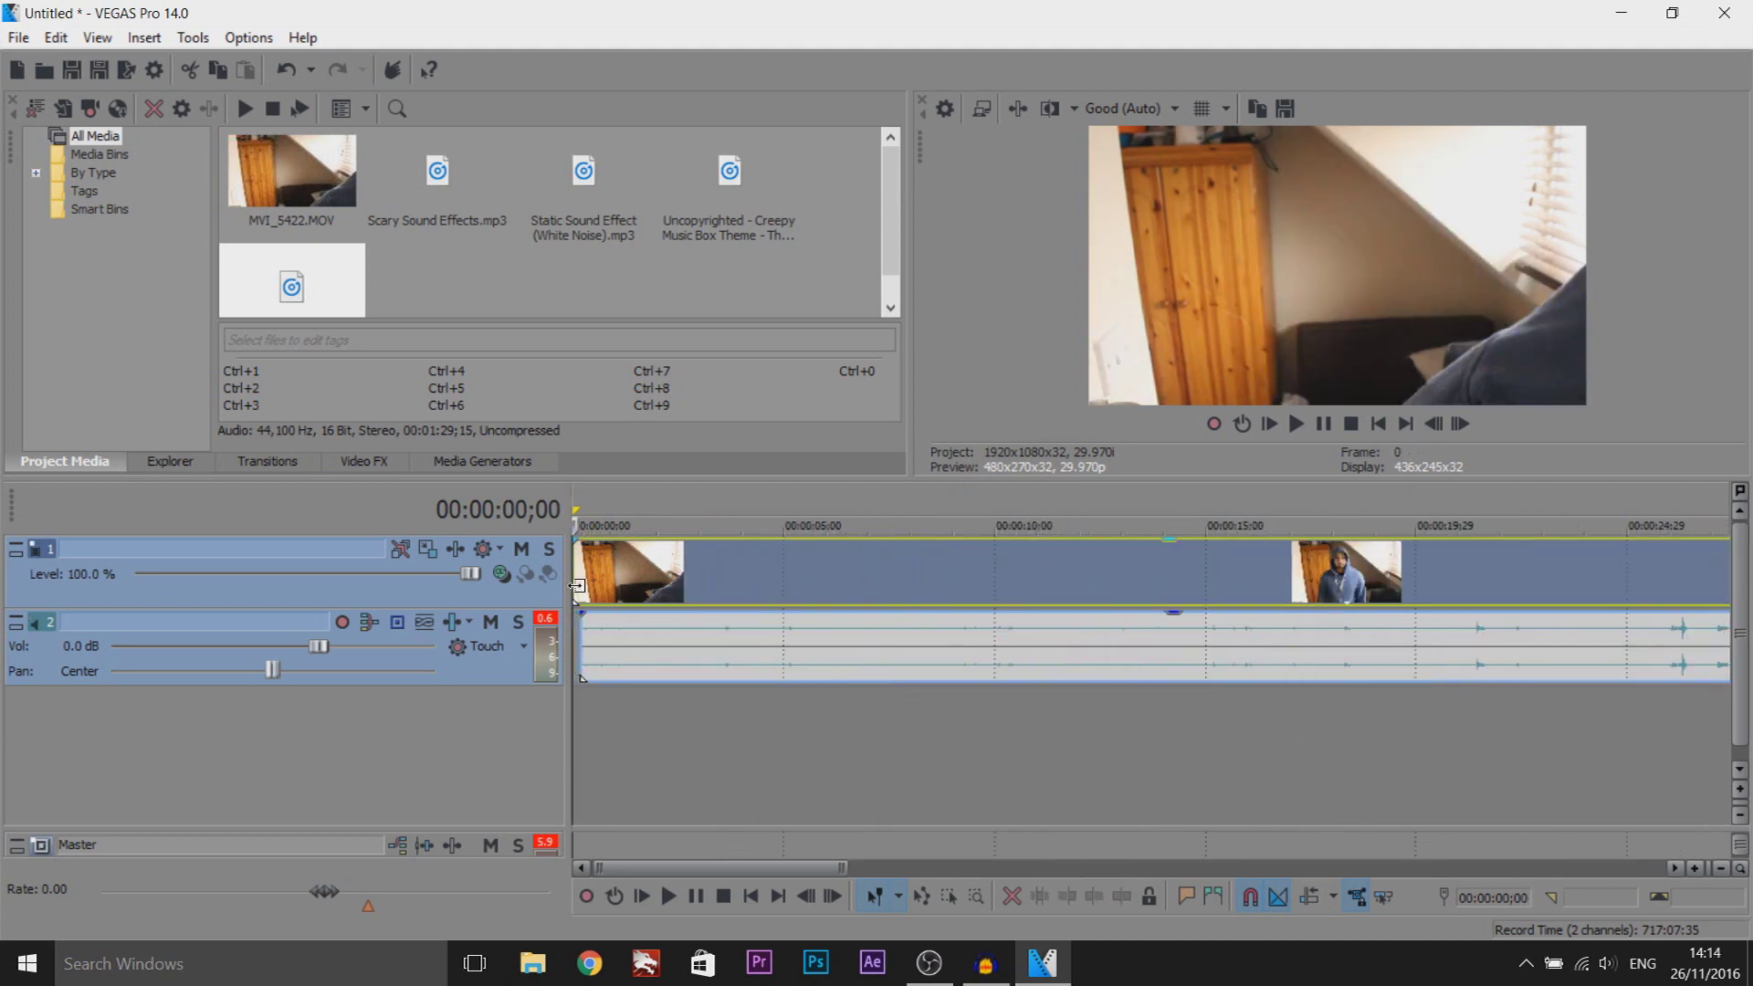
left_click_drag(577, 573, 651, 572)
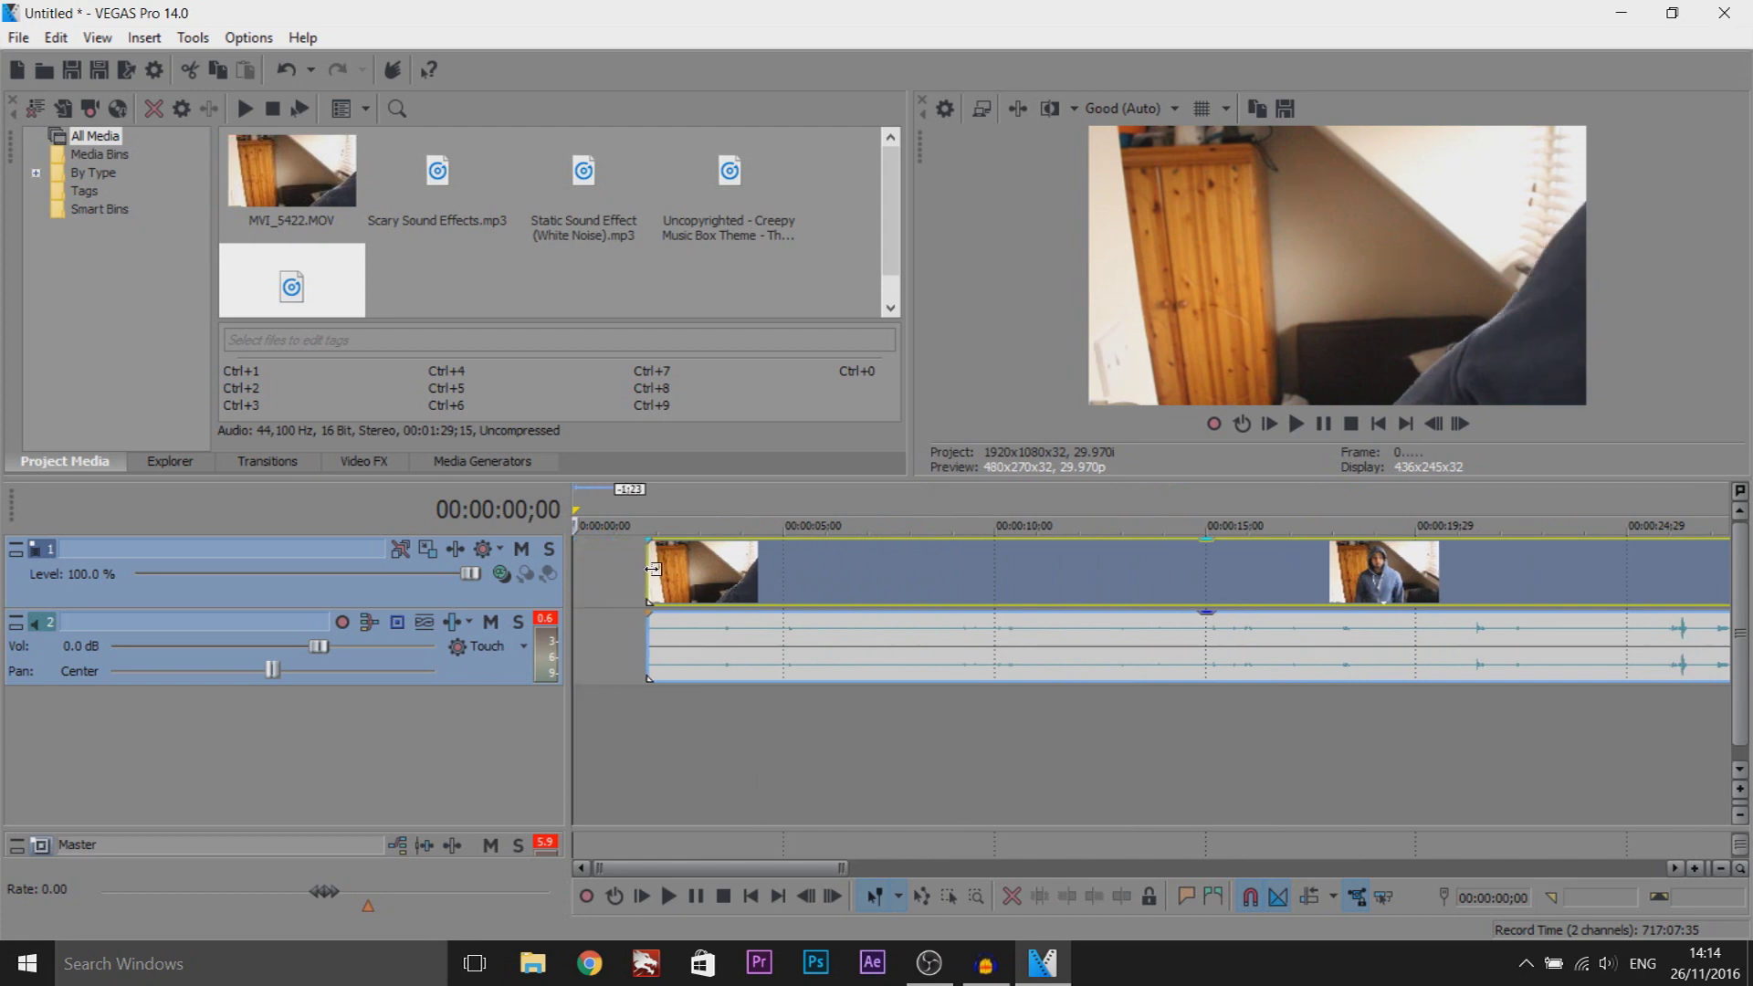
left_click_drag(652, 571, 1158, 590)
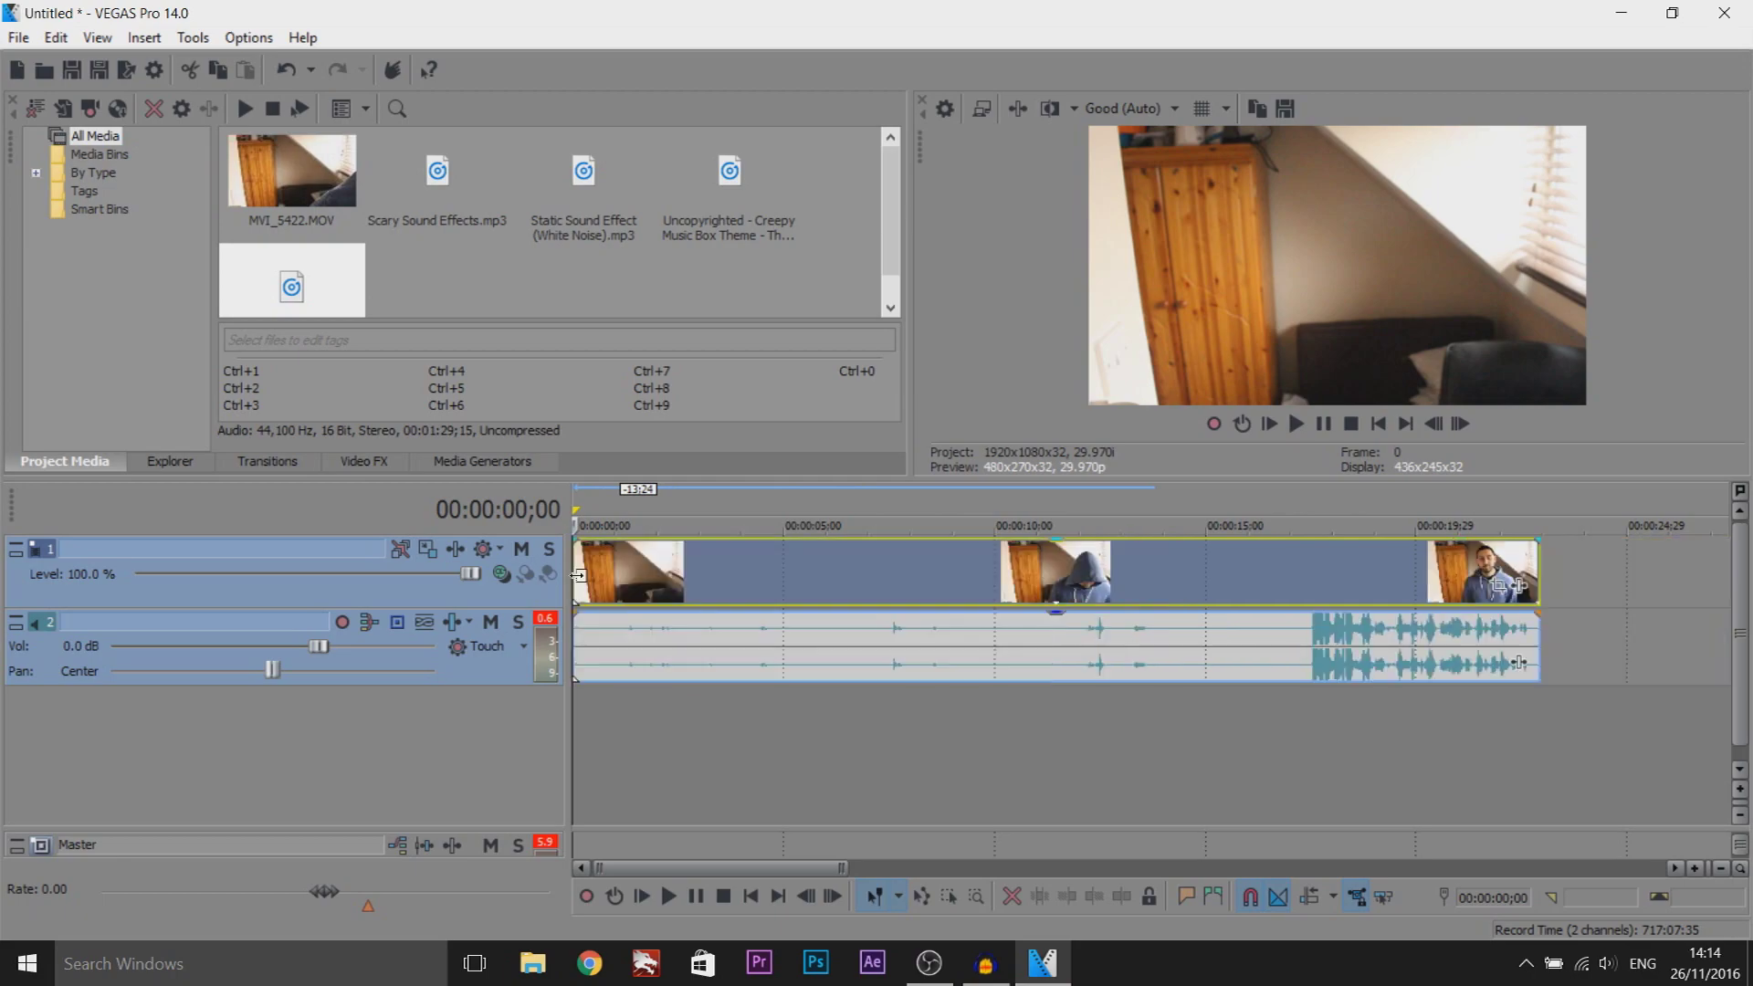
Set the clip's Properties to Disable resample
right_click(579, 575)
left_click(644, 928)
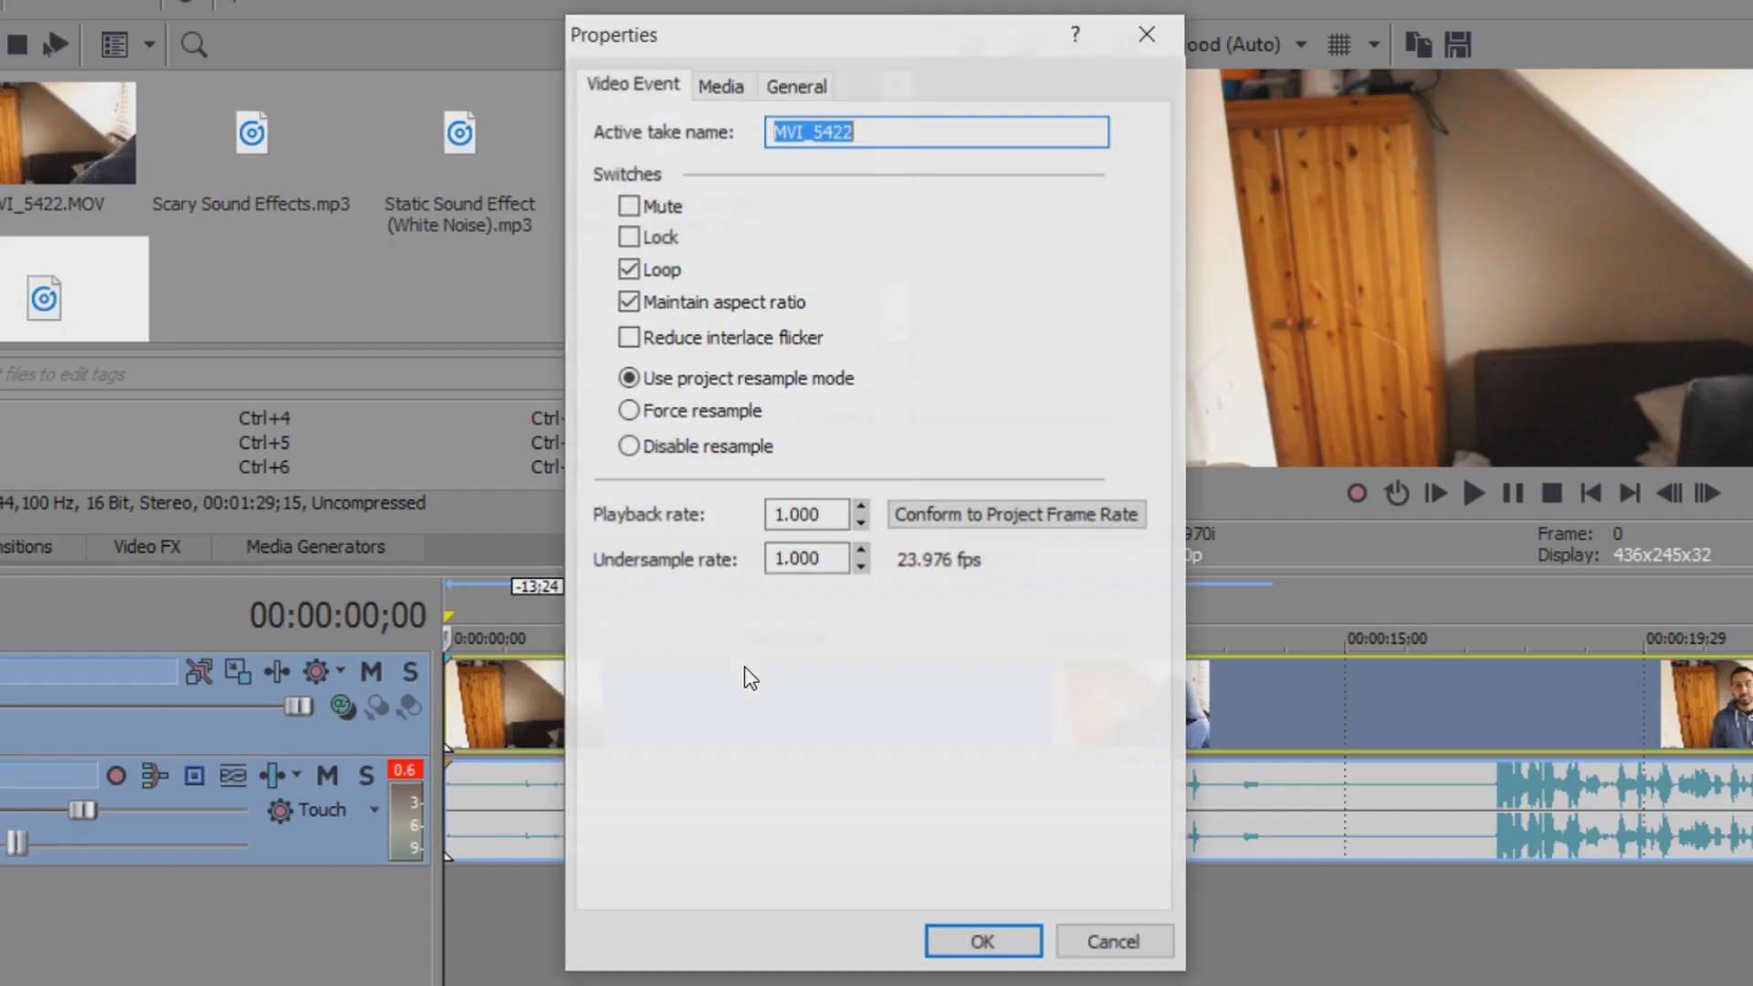
left_click(722, 449)
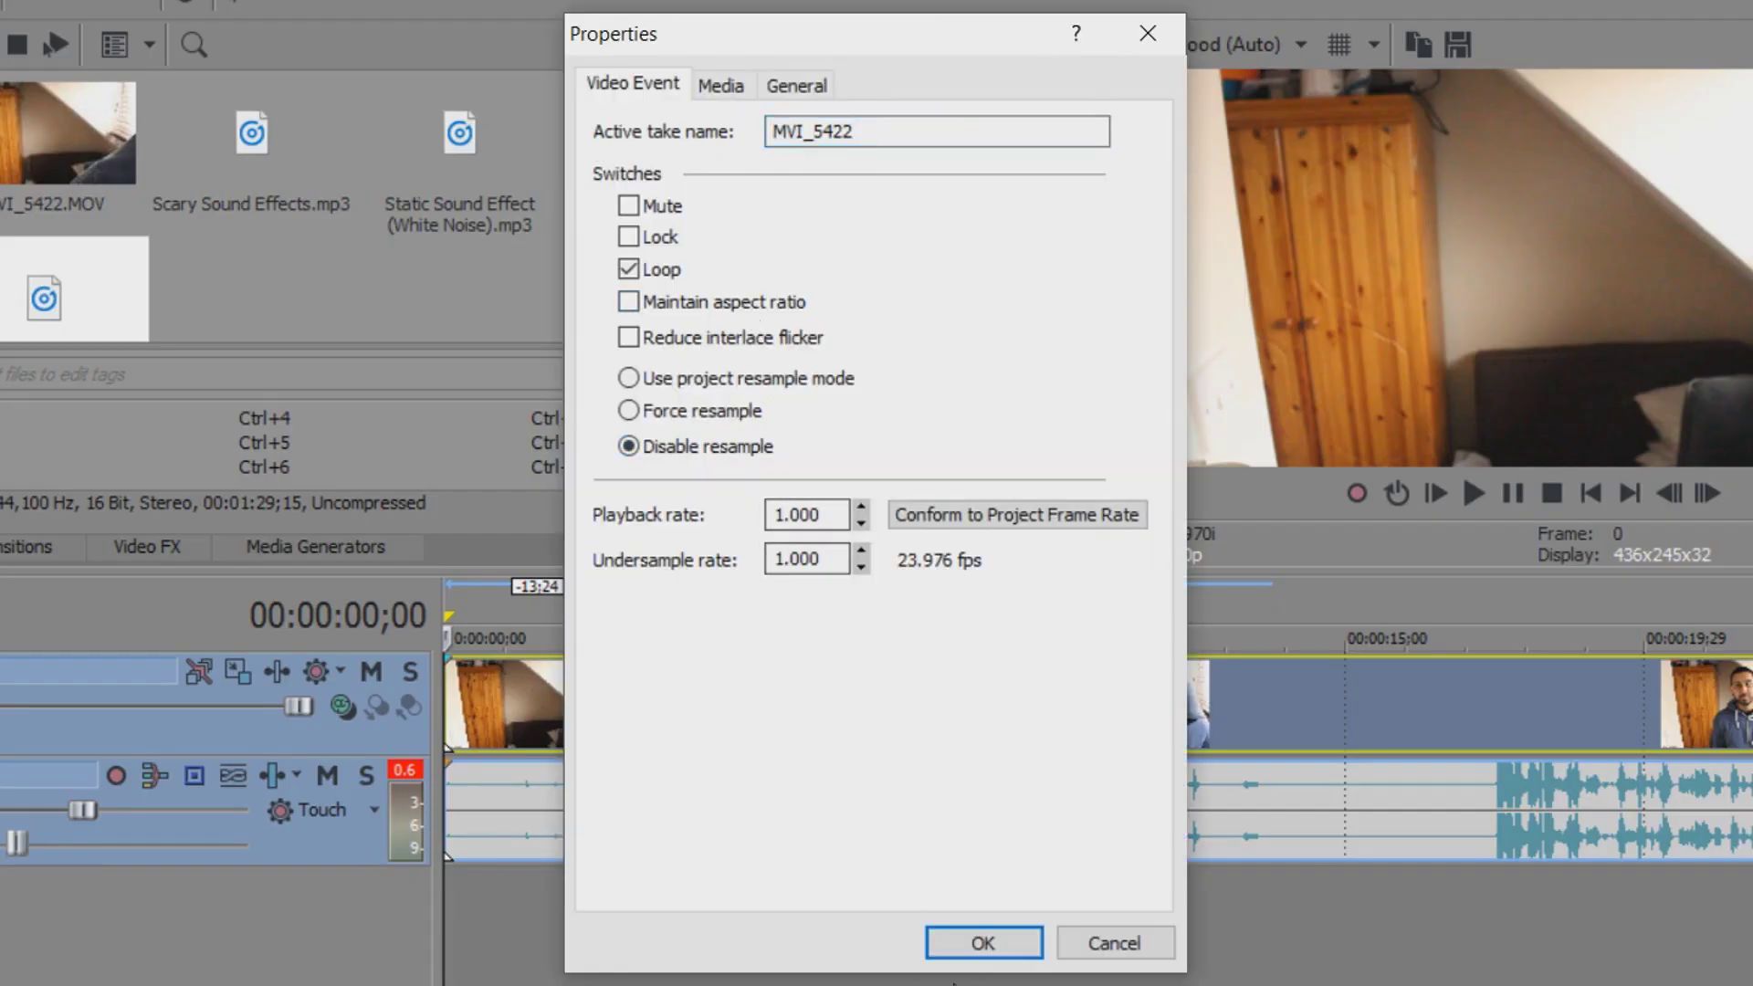
left_click(977, 940)
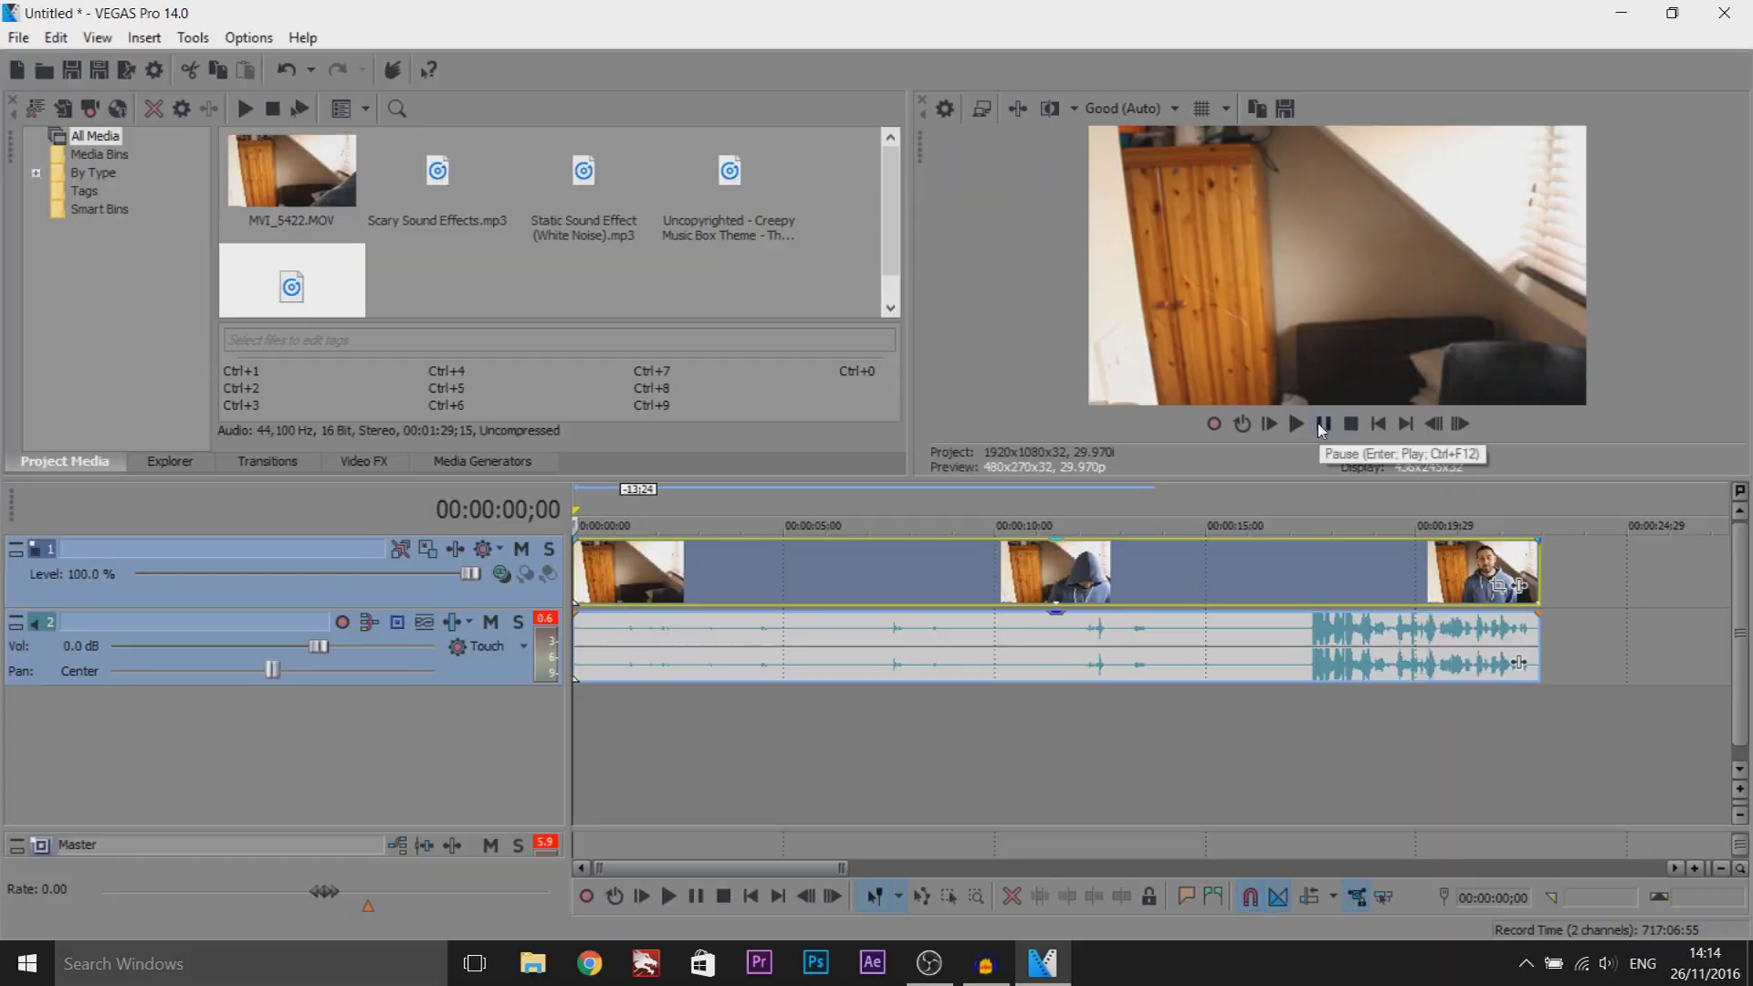
Split the clip with S at 3;01 where the hooded man appears, moving the later part right to leave a gap
left_click(1319, 425)
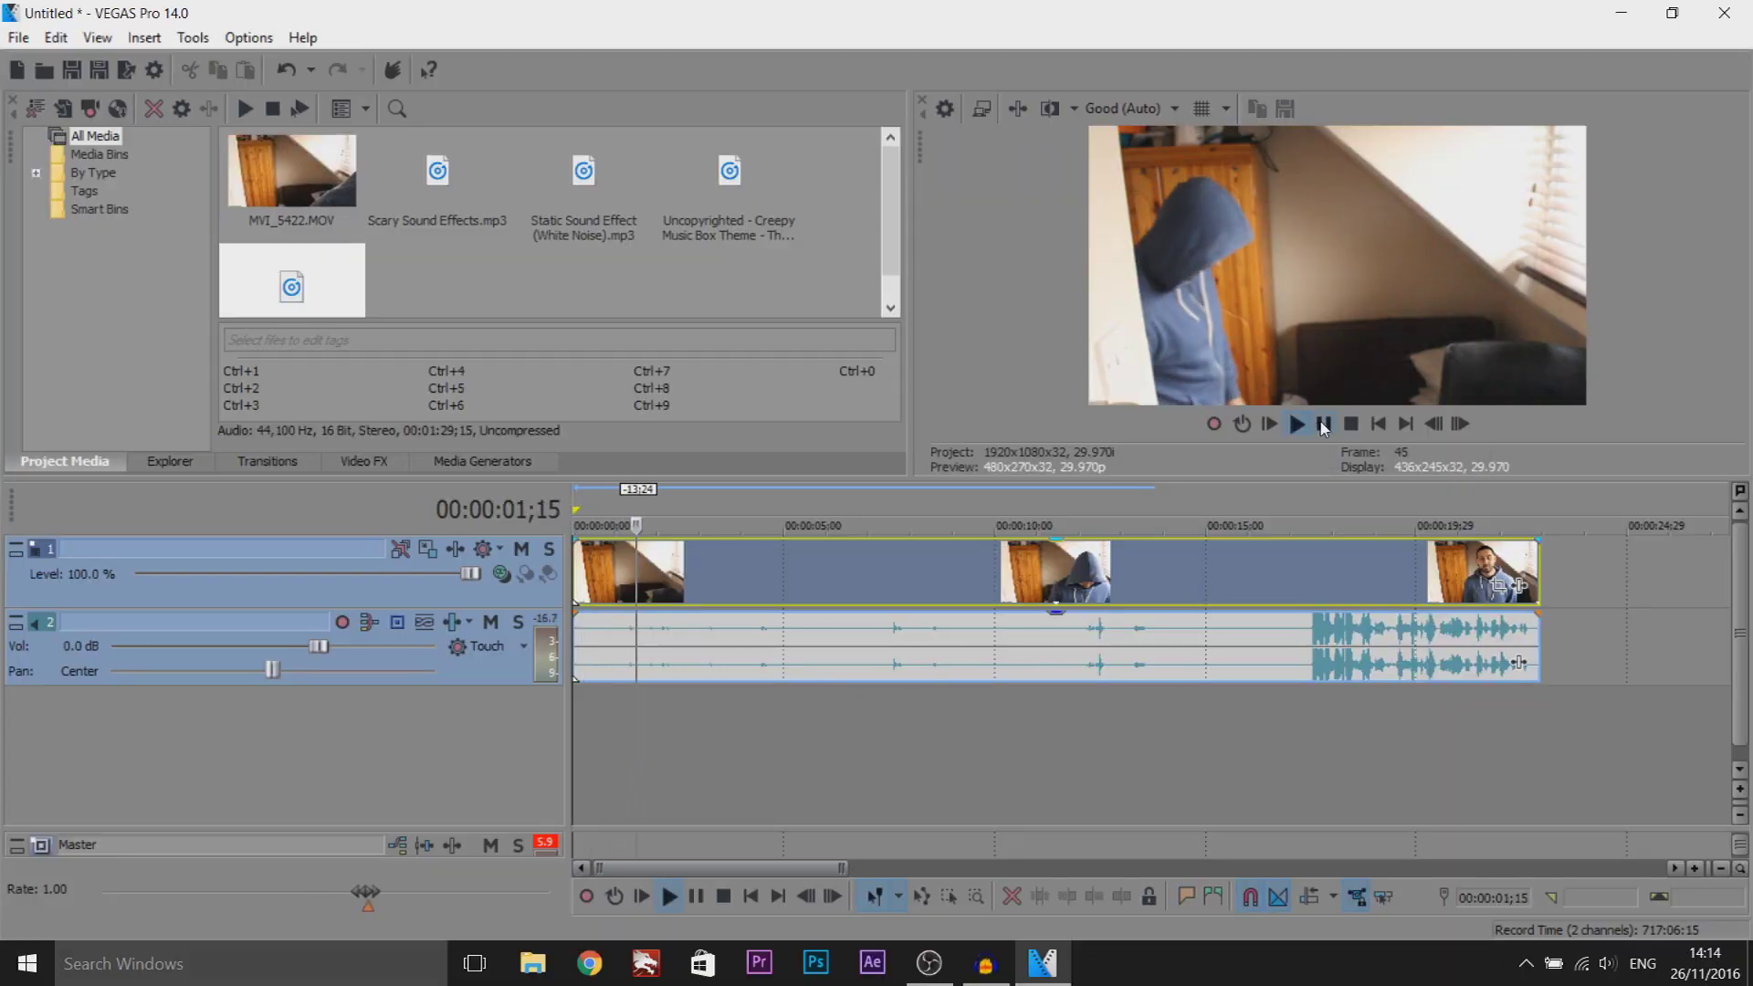
left_click(1323, 426)
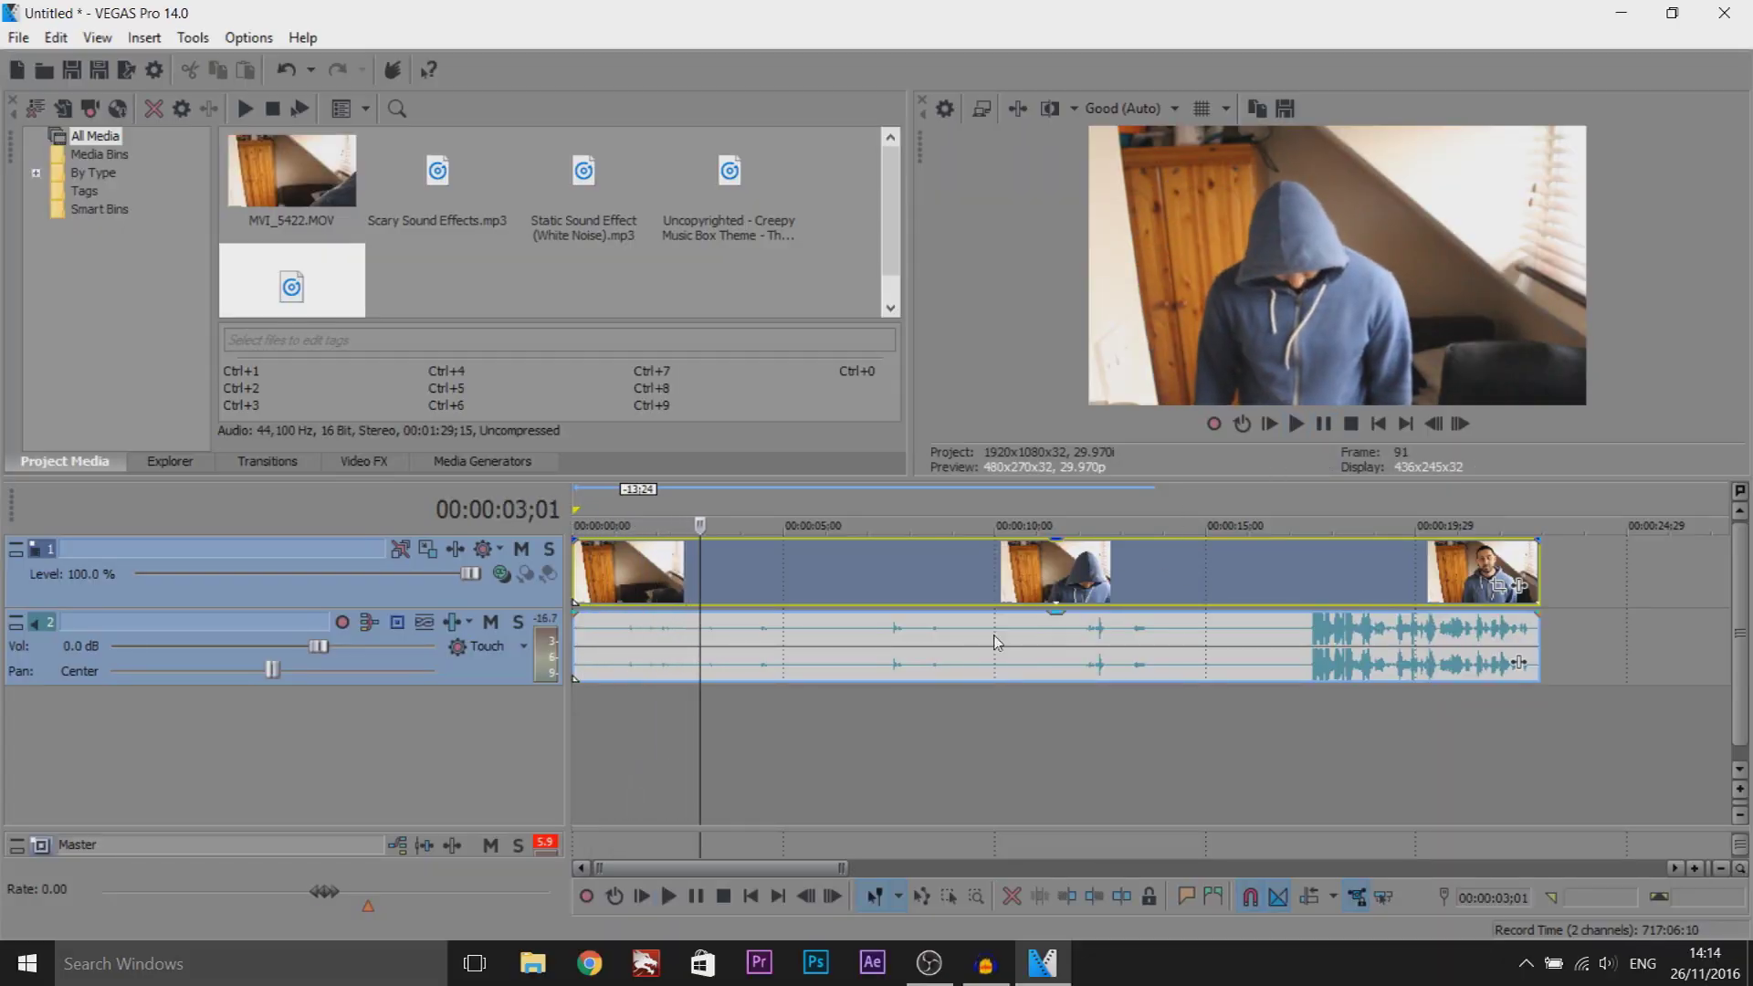
key("s")
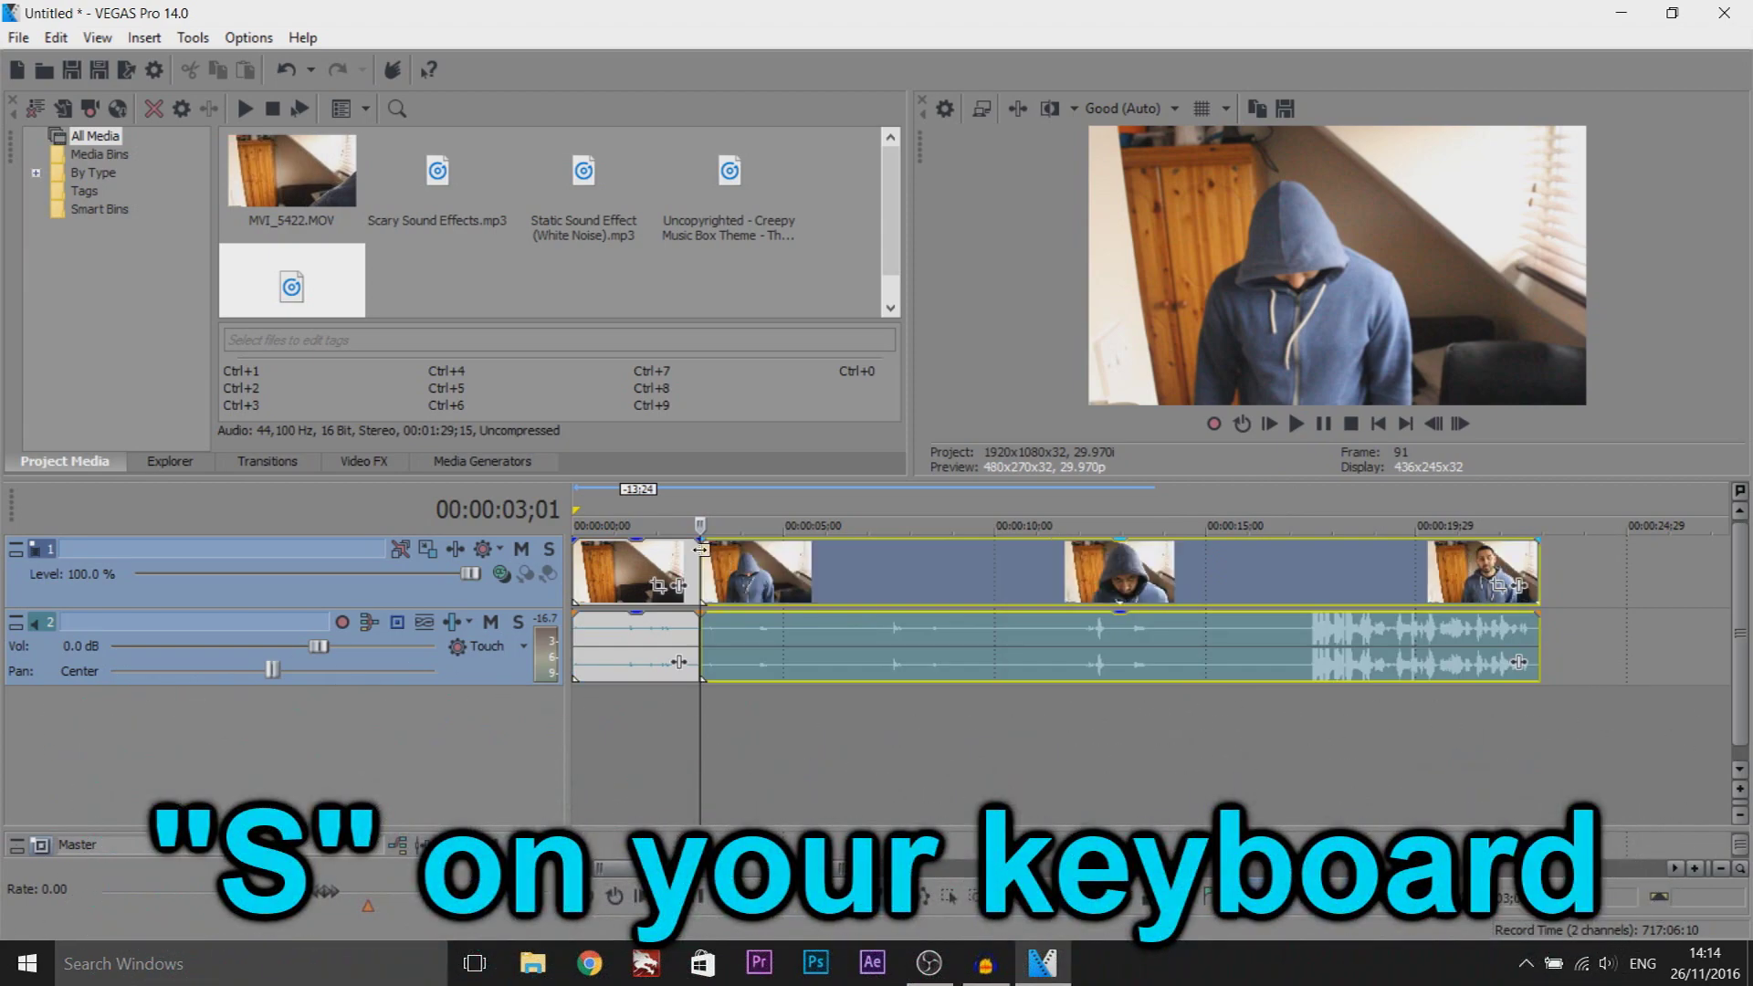
left_click_drag(737, 572, 876, 573)
left_click(696, 555)
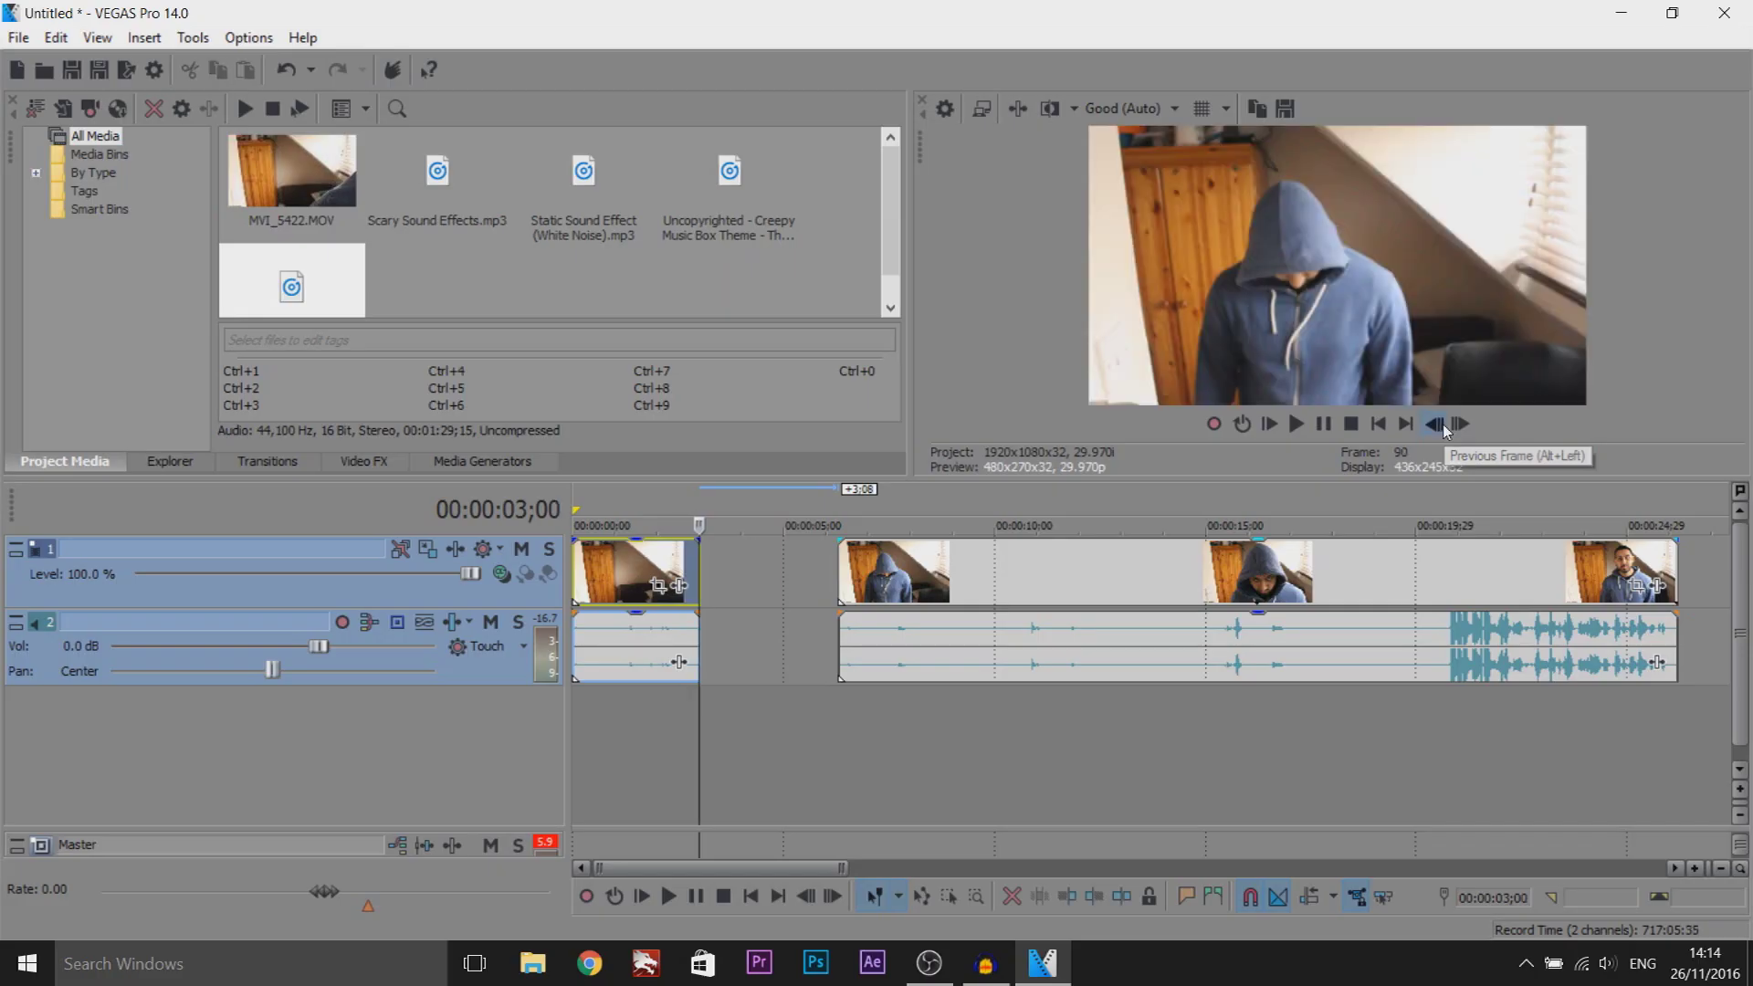
Step back one frame, set preview to Best (Full), and save the snapshot as Image1.jpg
left_click(1435, 423)
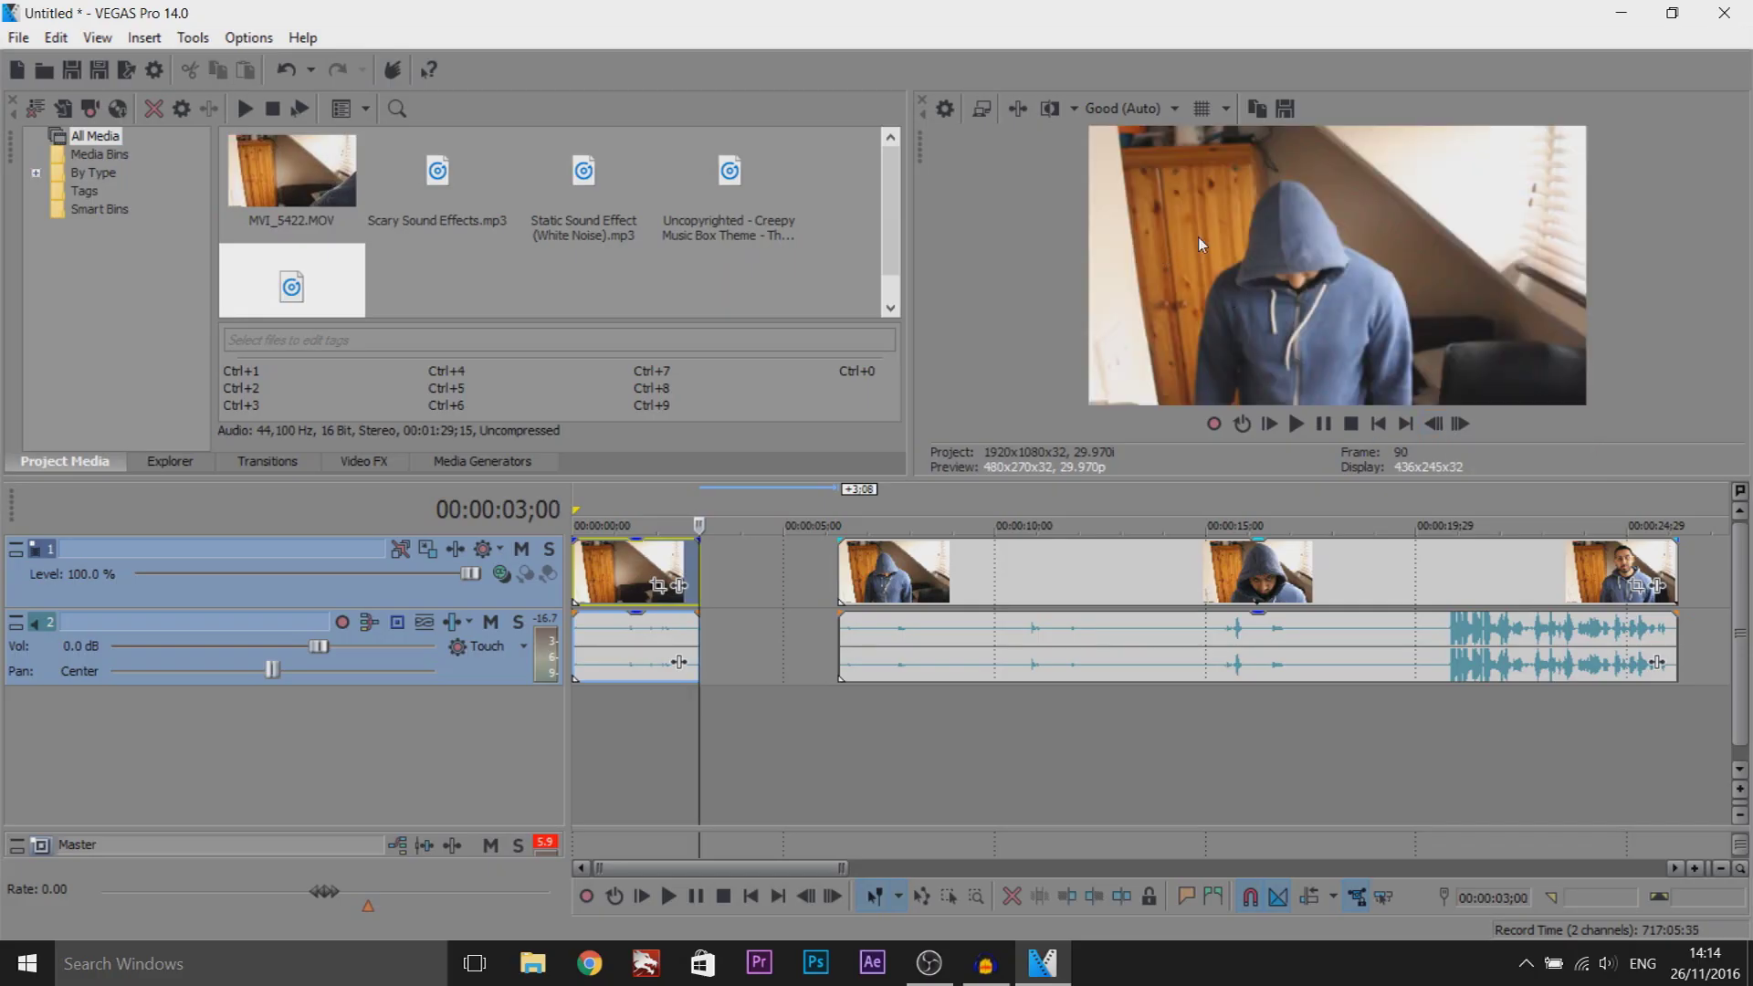
left_click(1132, 115)
mouse_move(343, 396)
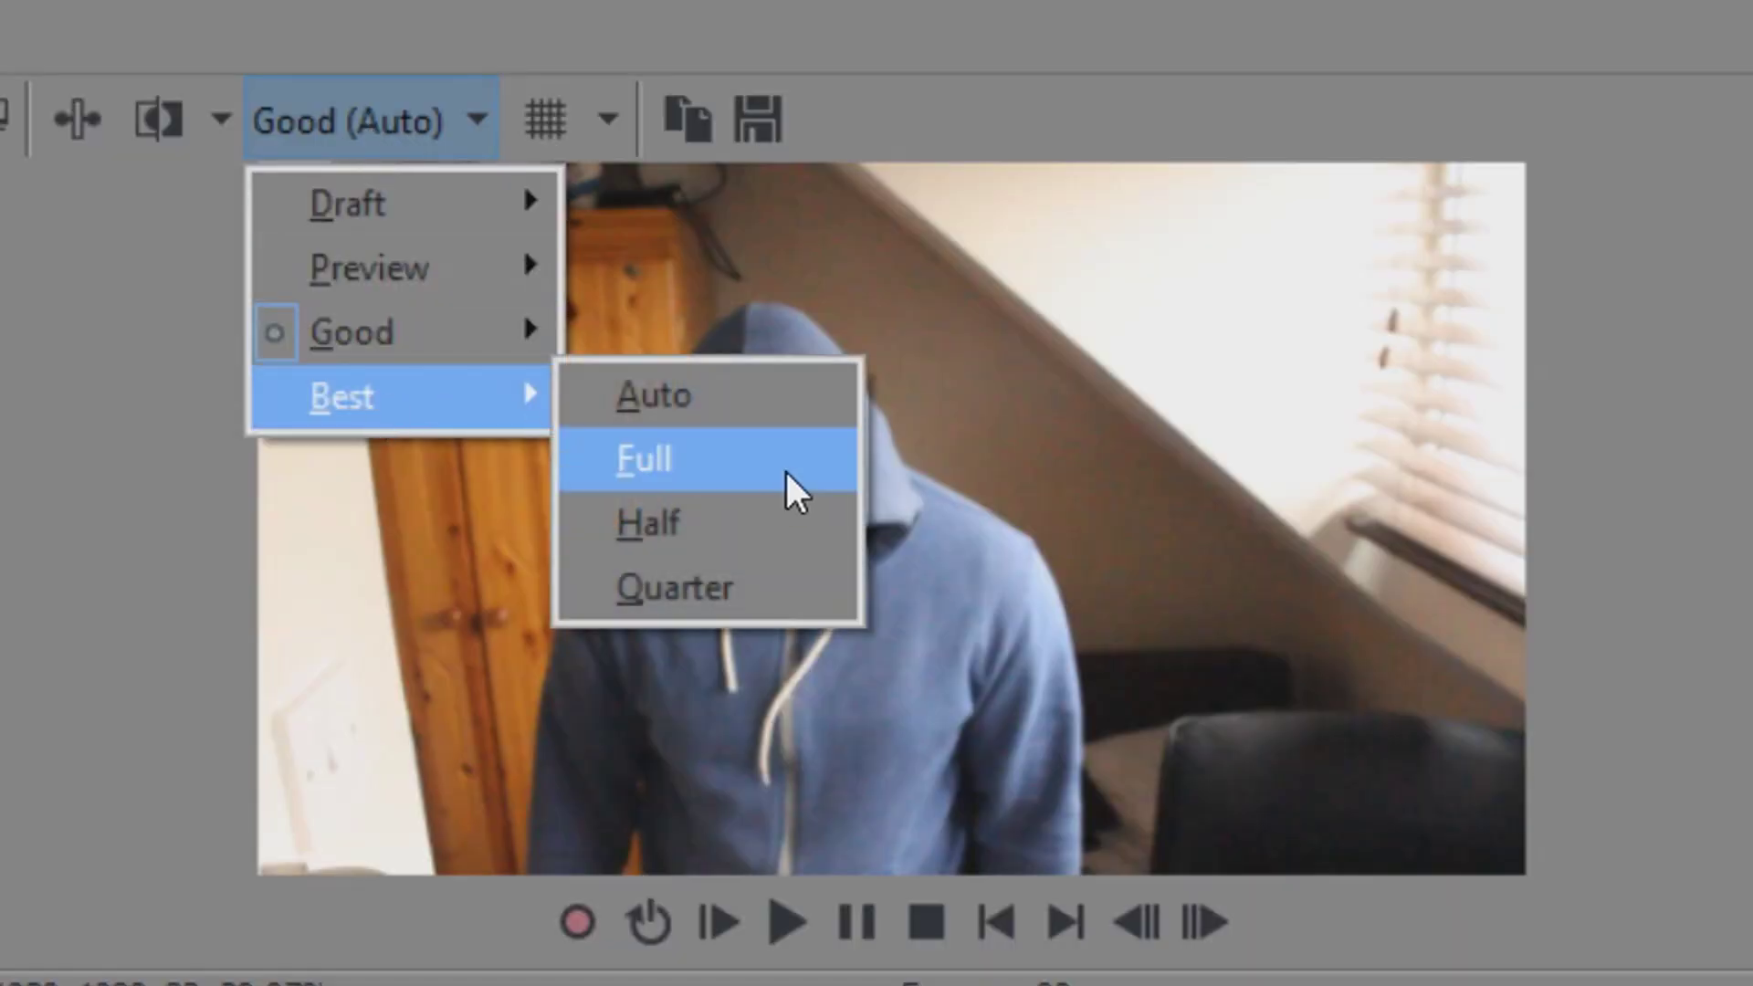
left_click(796, 490)
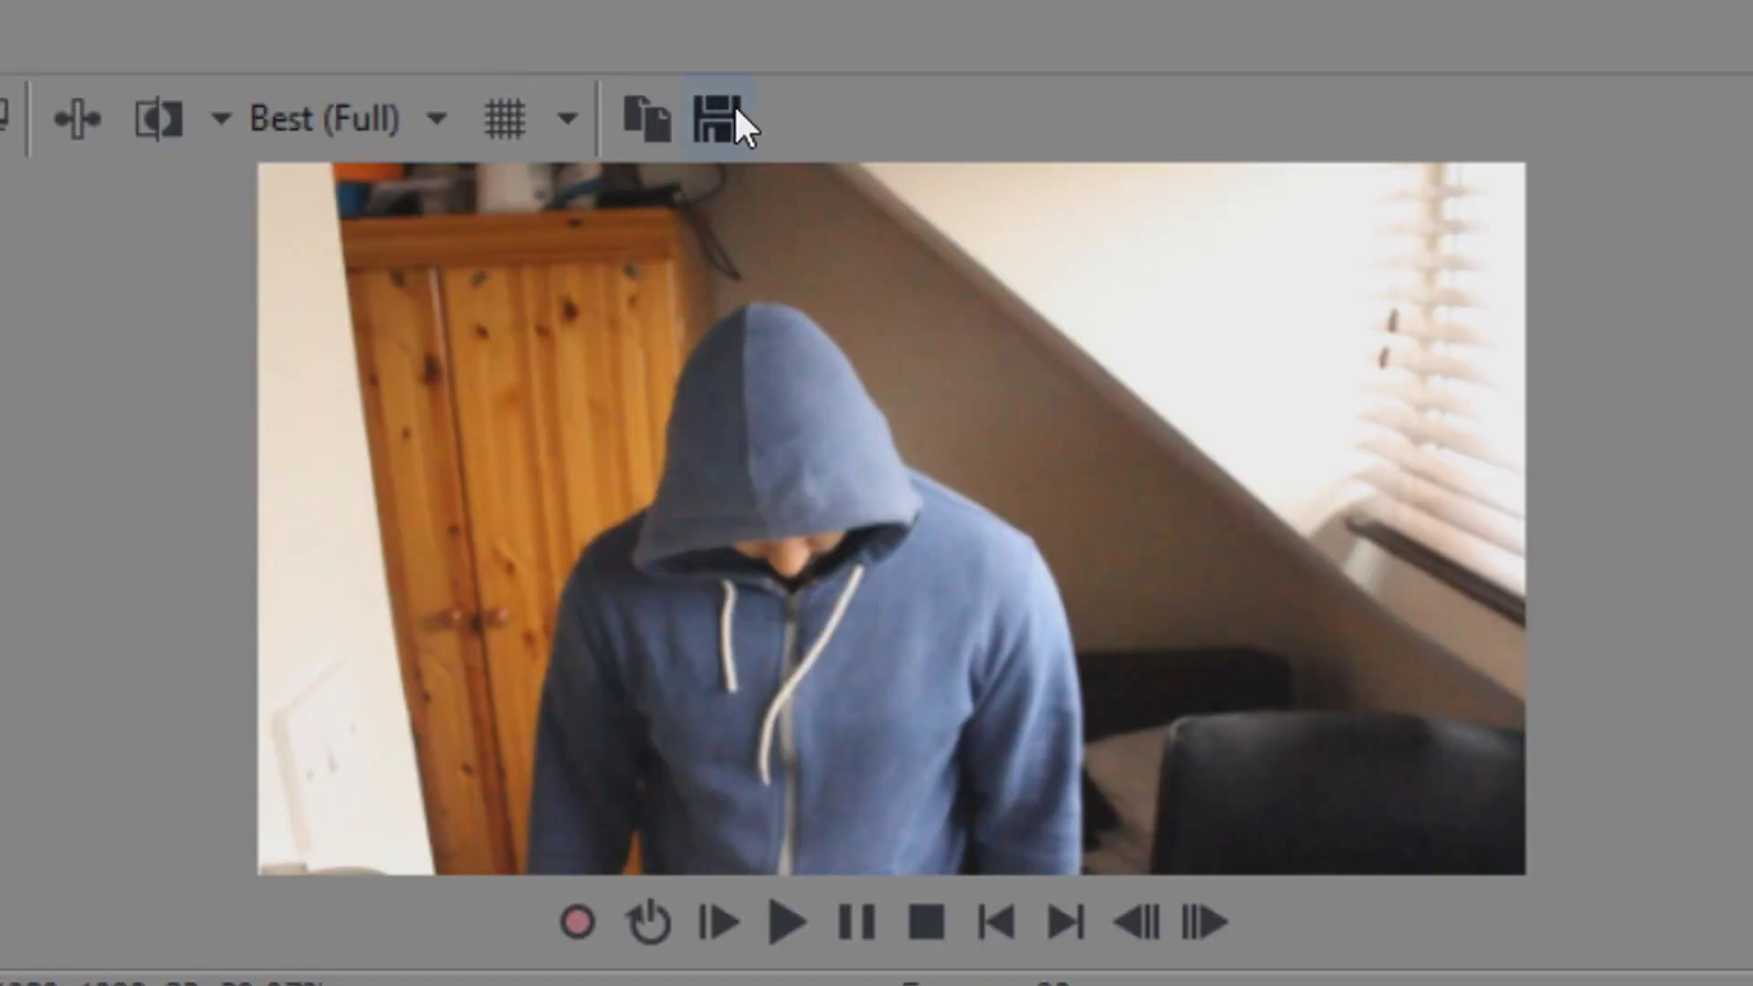
left_click(736, 111)
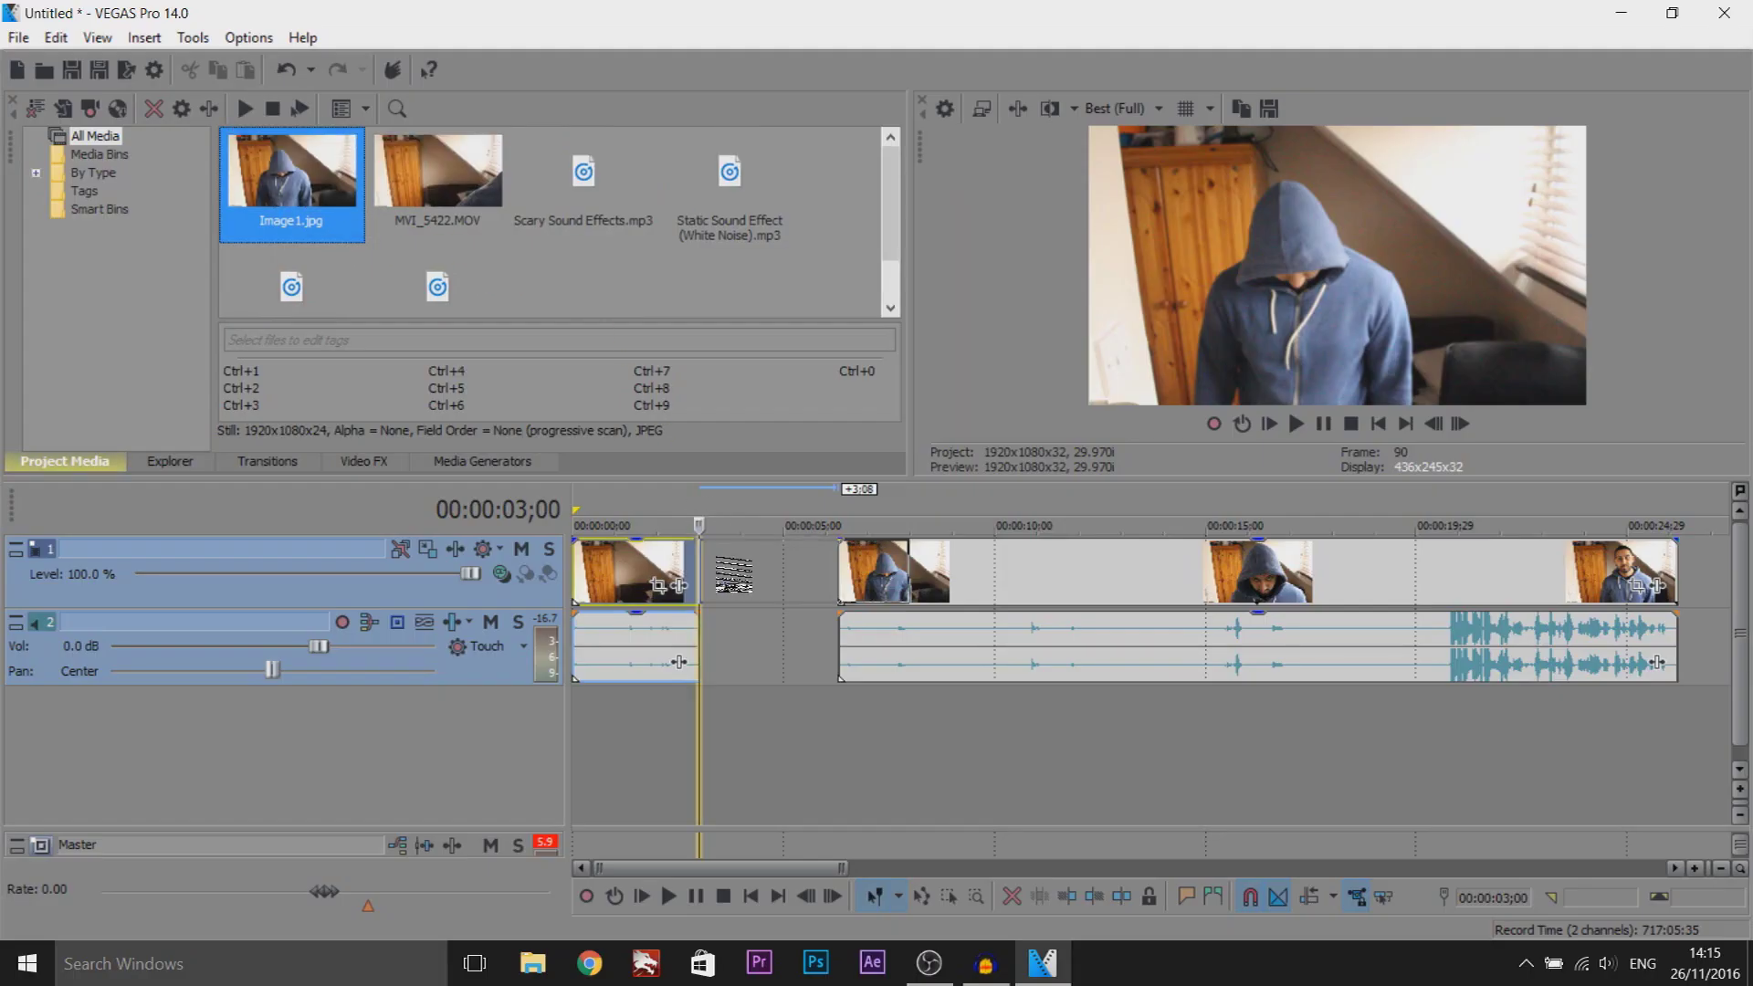
Drop Image1.jpg into the gap at 3;00 and trim its end to about 4;16
left_click_drag(951, 592, 1077, 592)
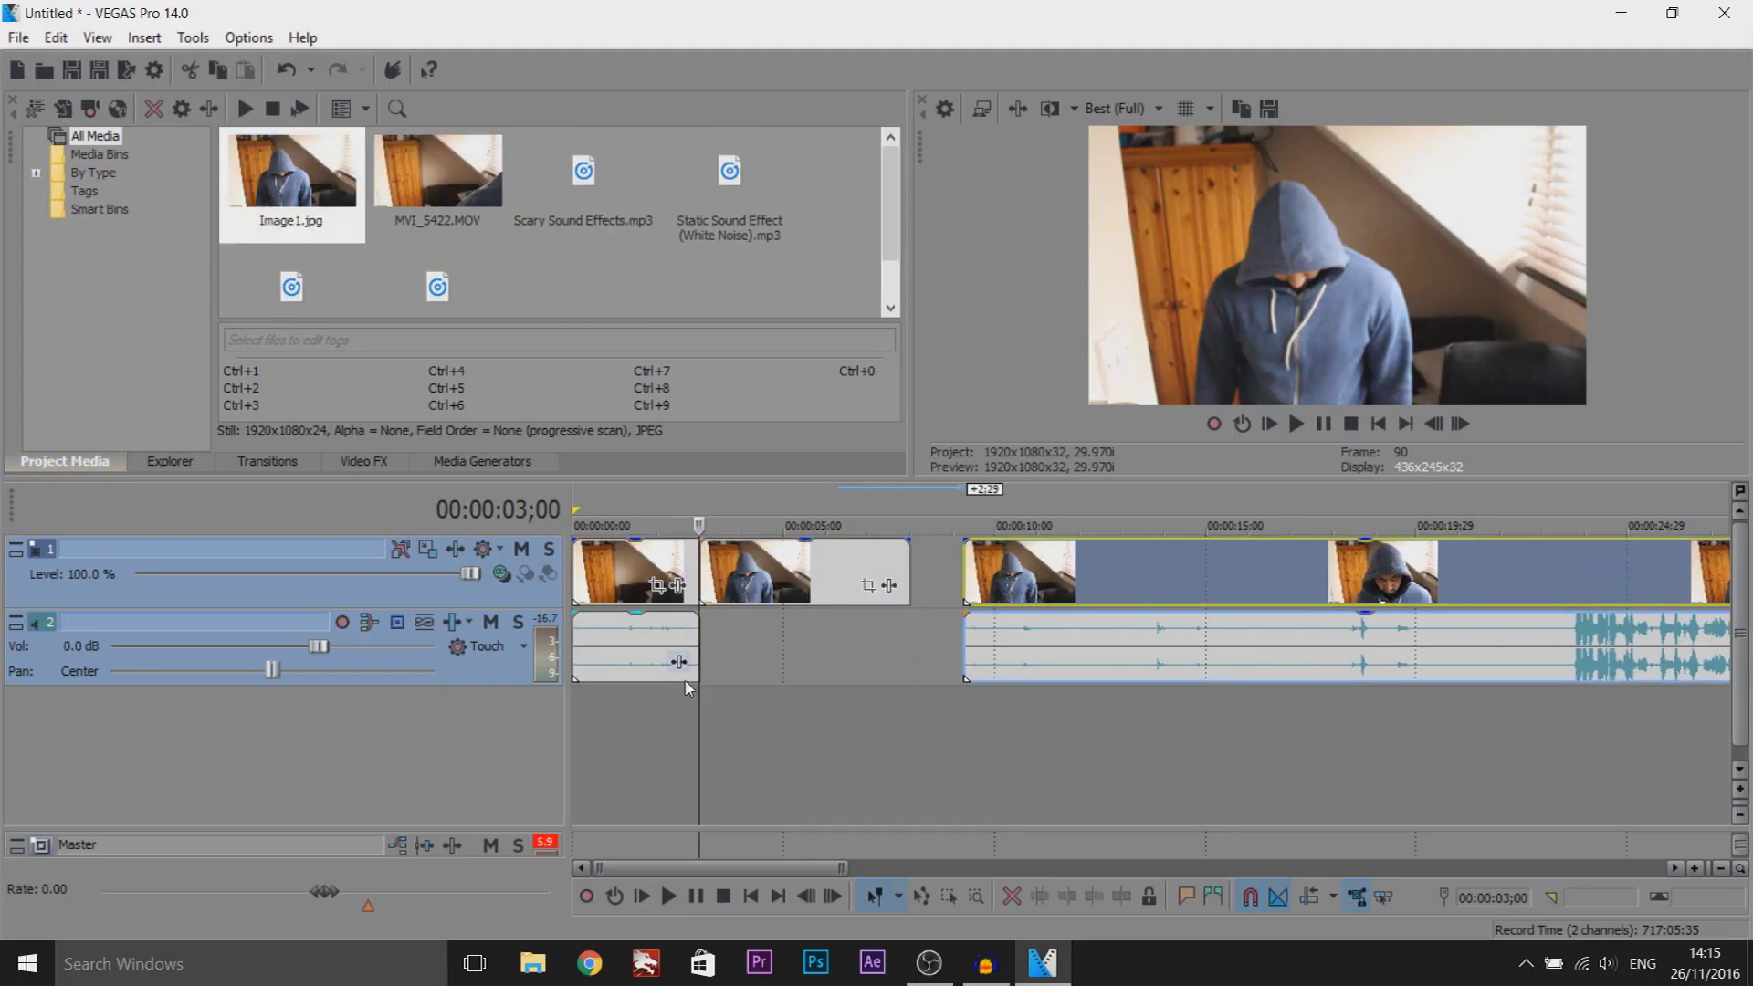
left_click(700, 706)
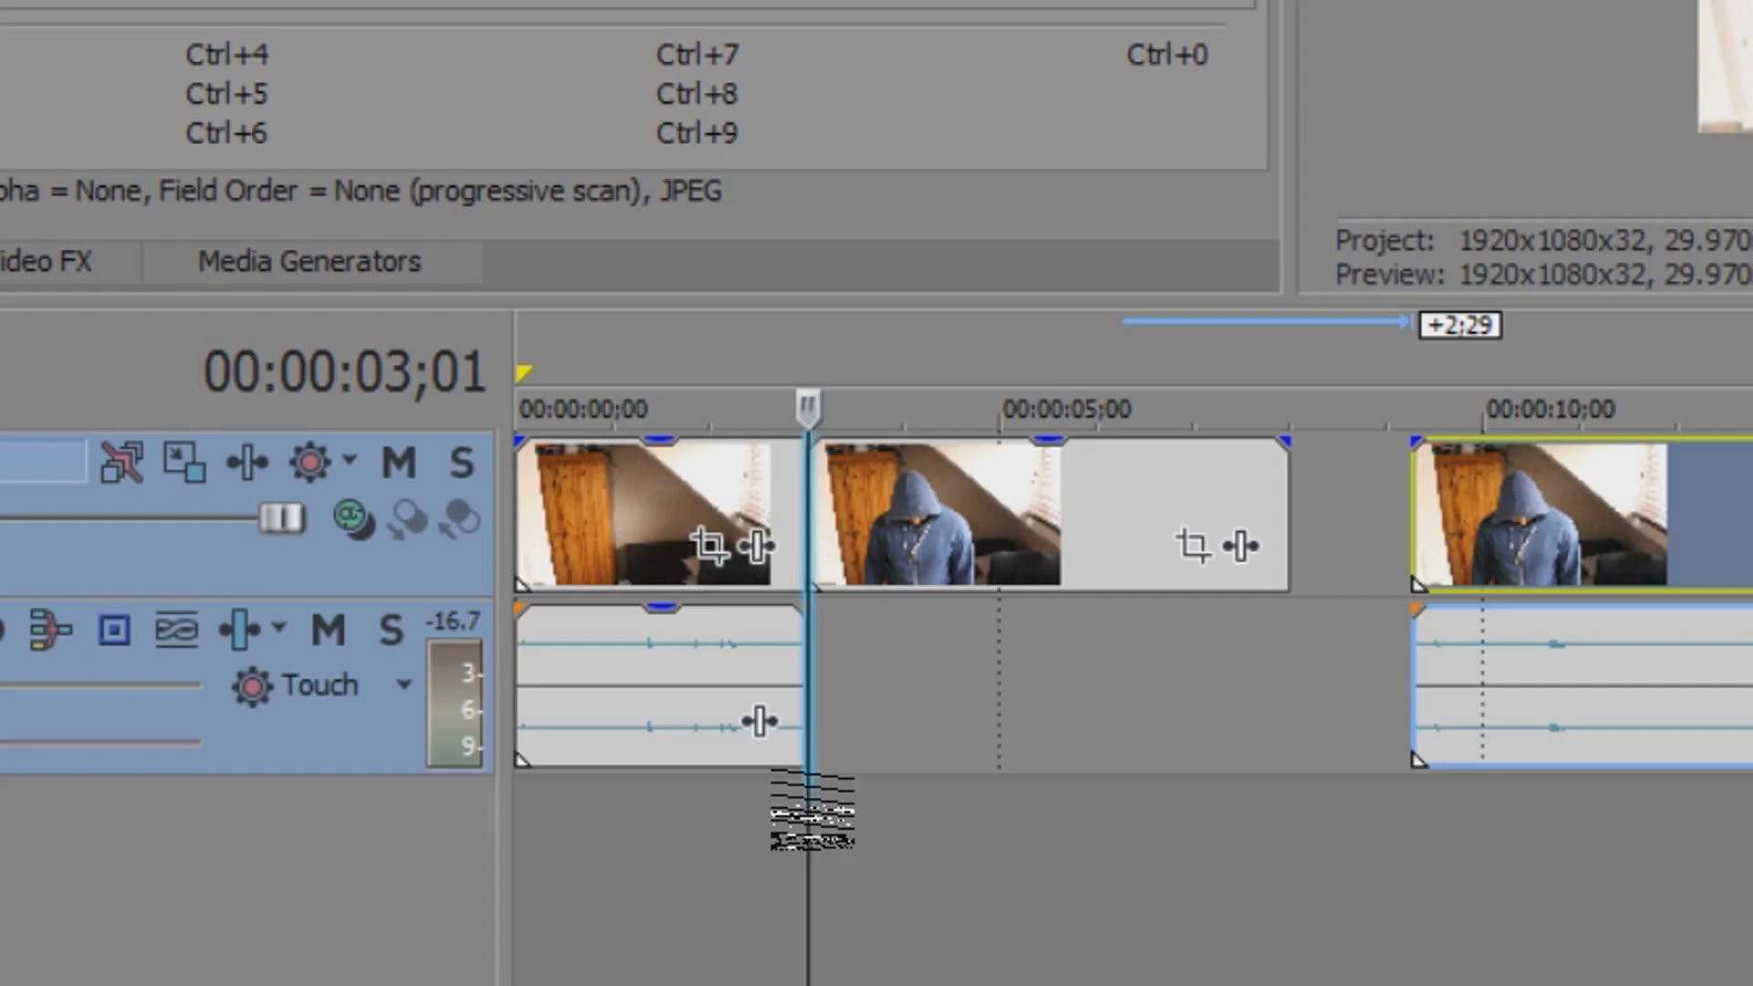
left_click_drag(699, 705, 717, 701)
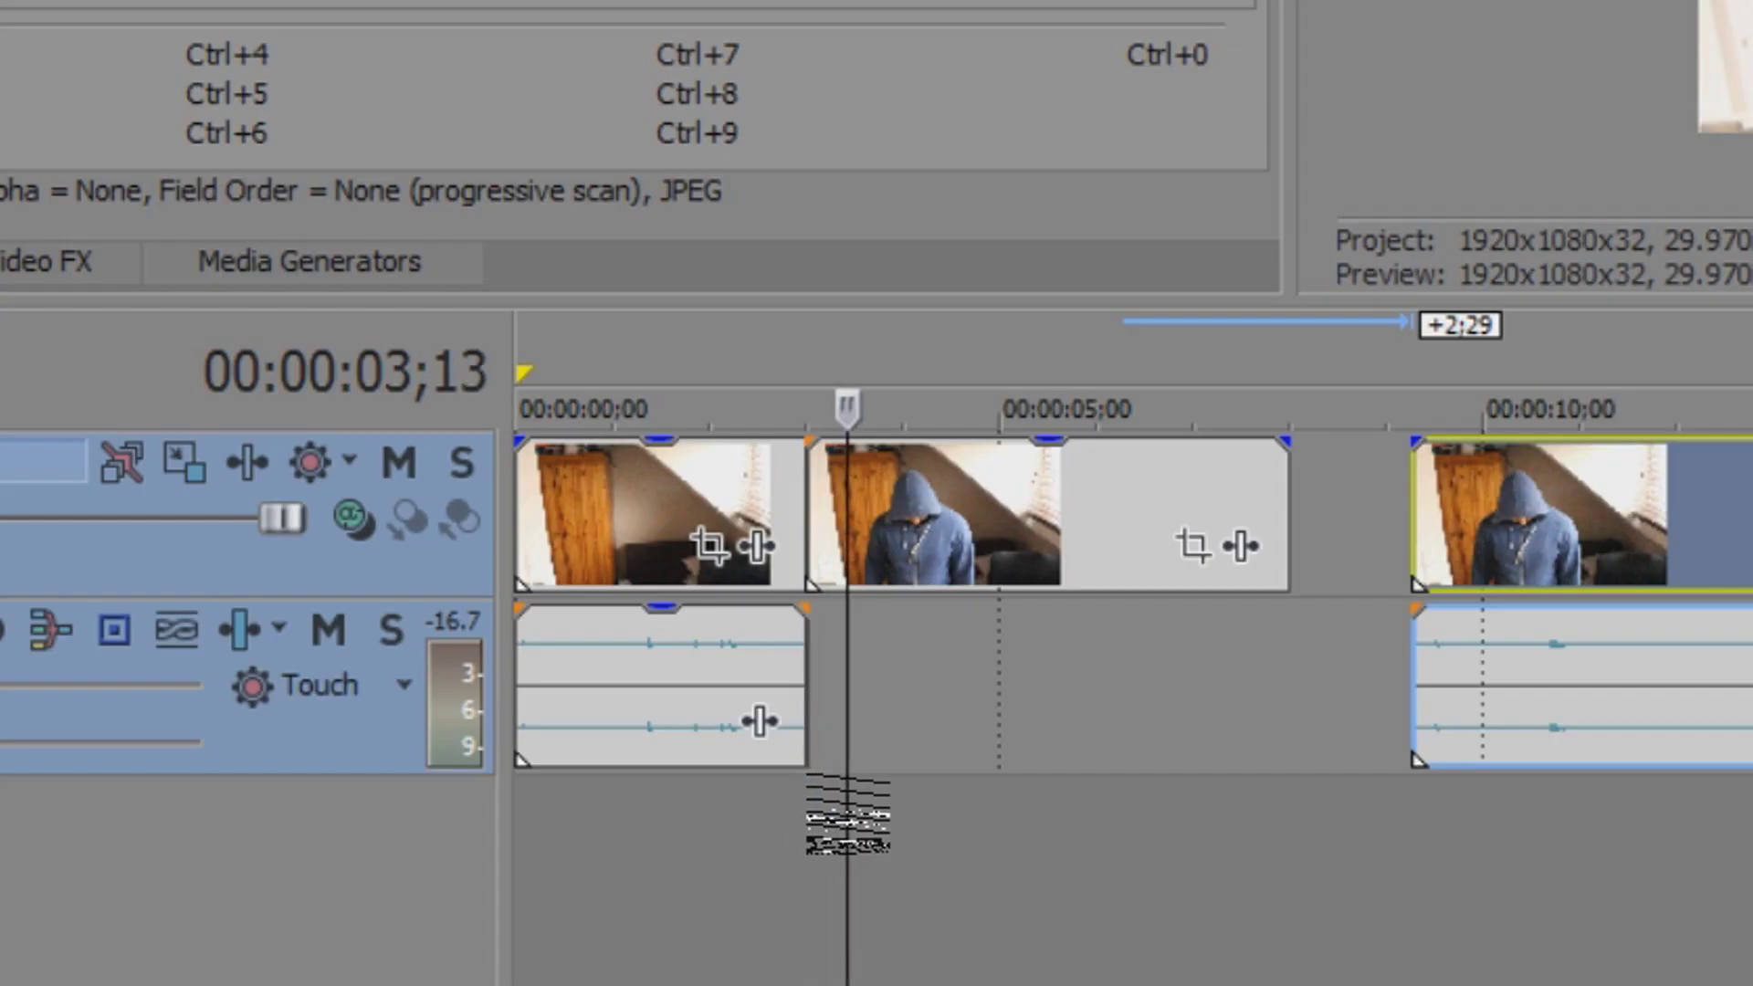
left_click_drag(848, 816, 946, 849)
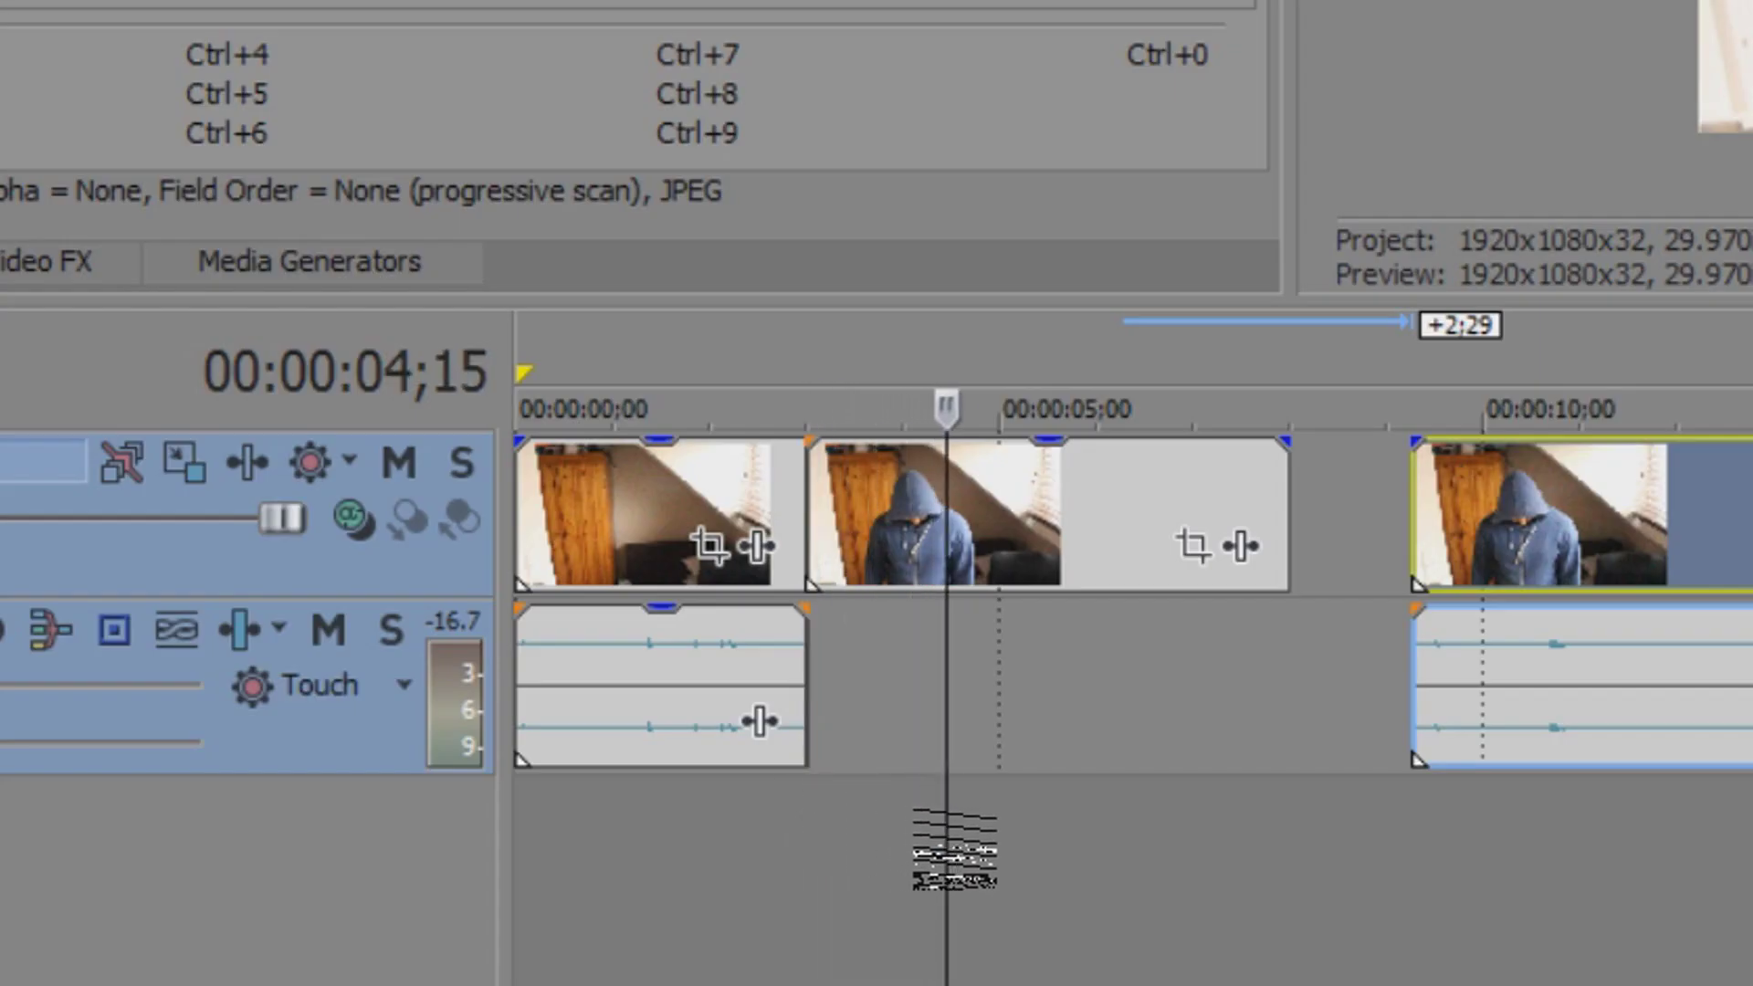
left_click_drag(1283, 493, 944, 513)
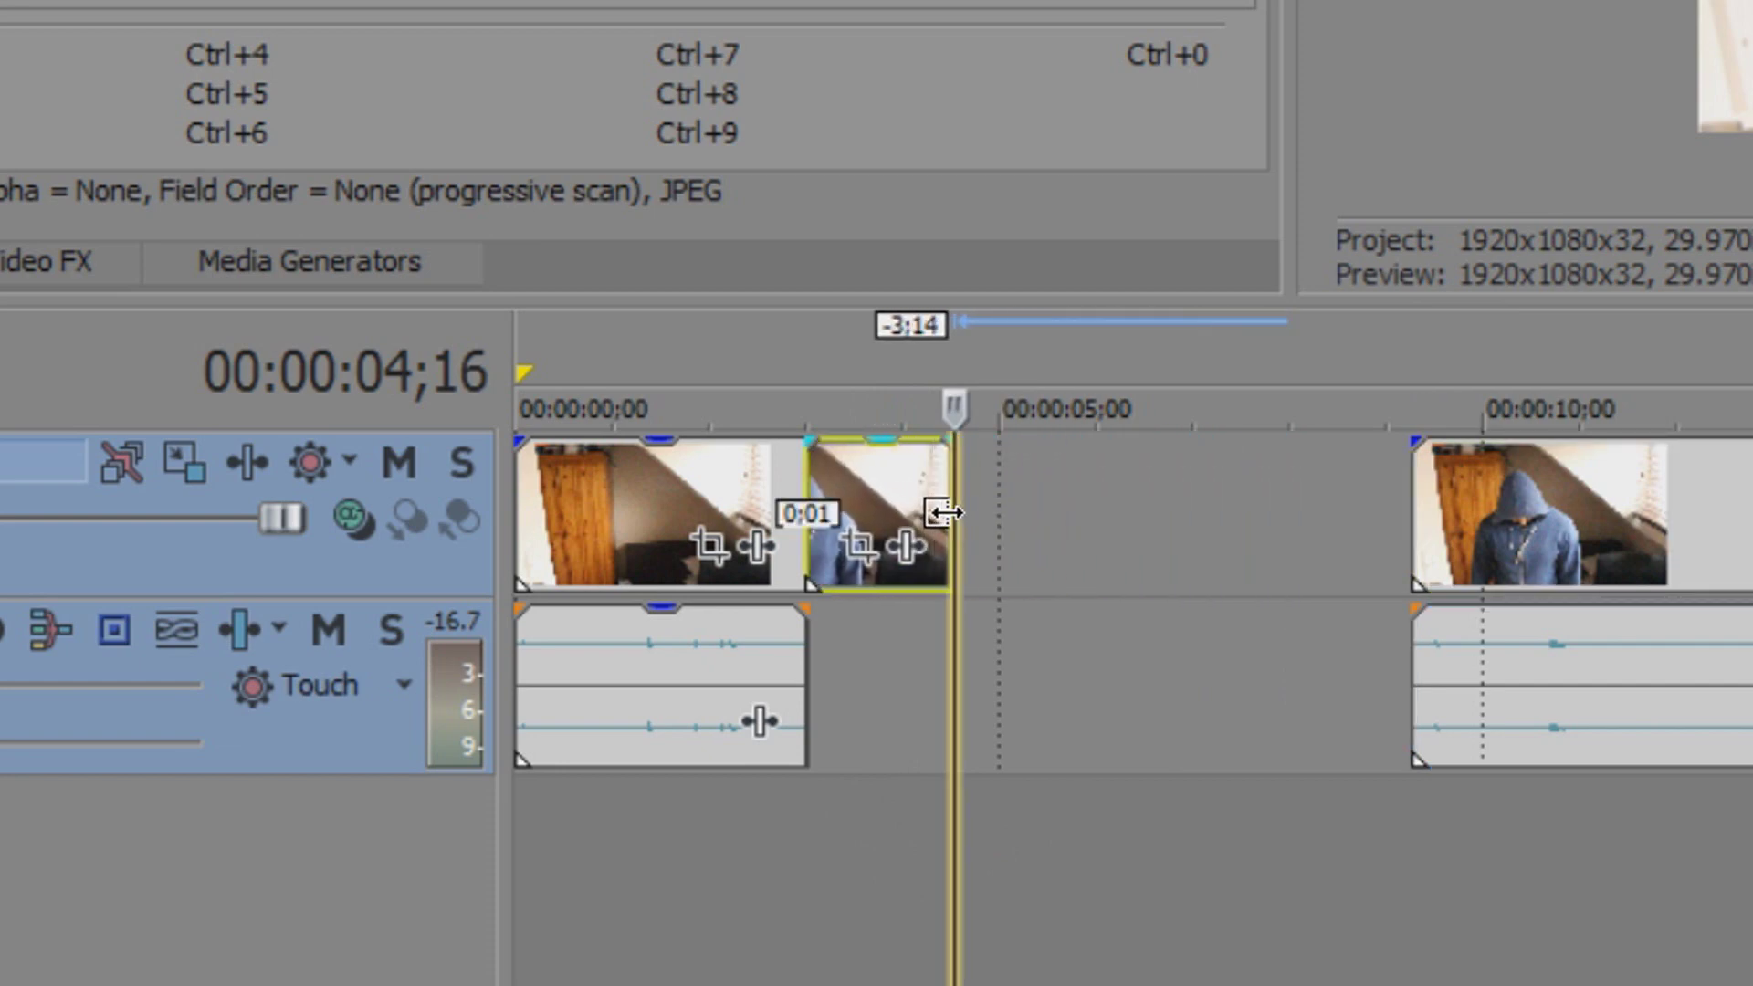
Play from the later clip's start and move the playhead to about 15;16
left_click(1424, 514)
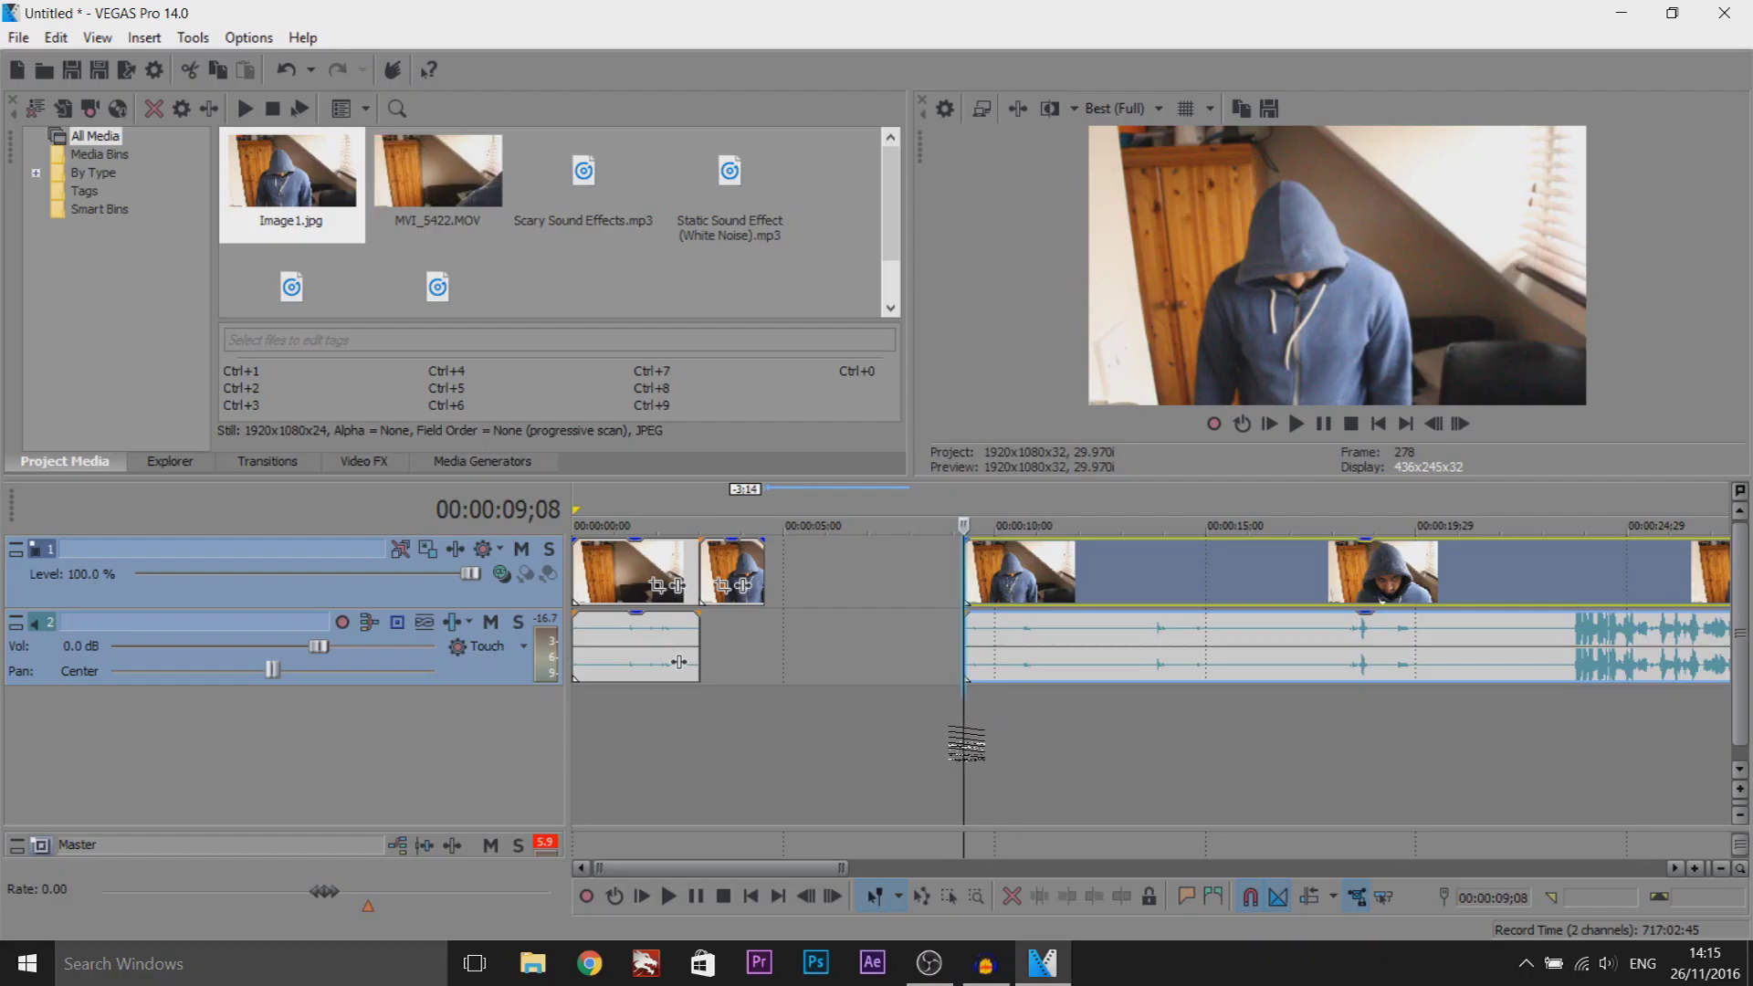
key("space")
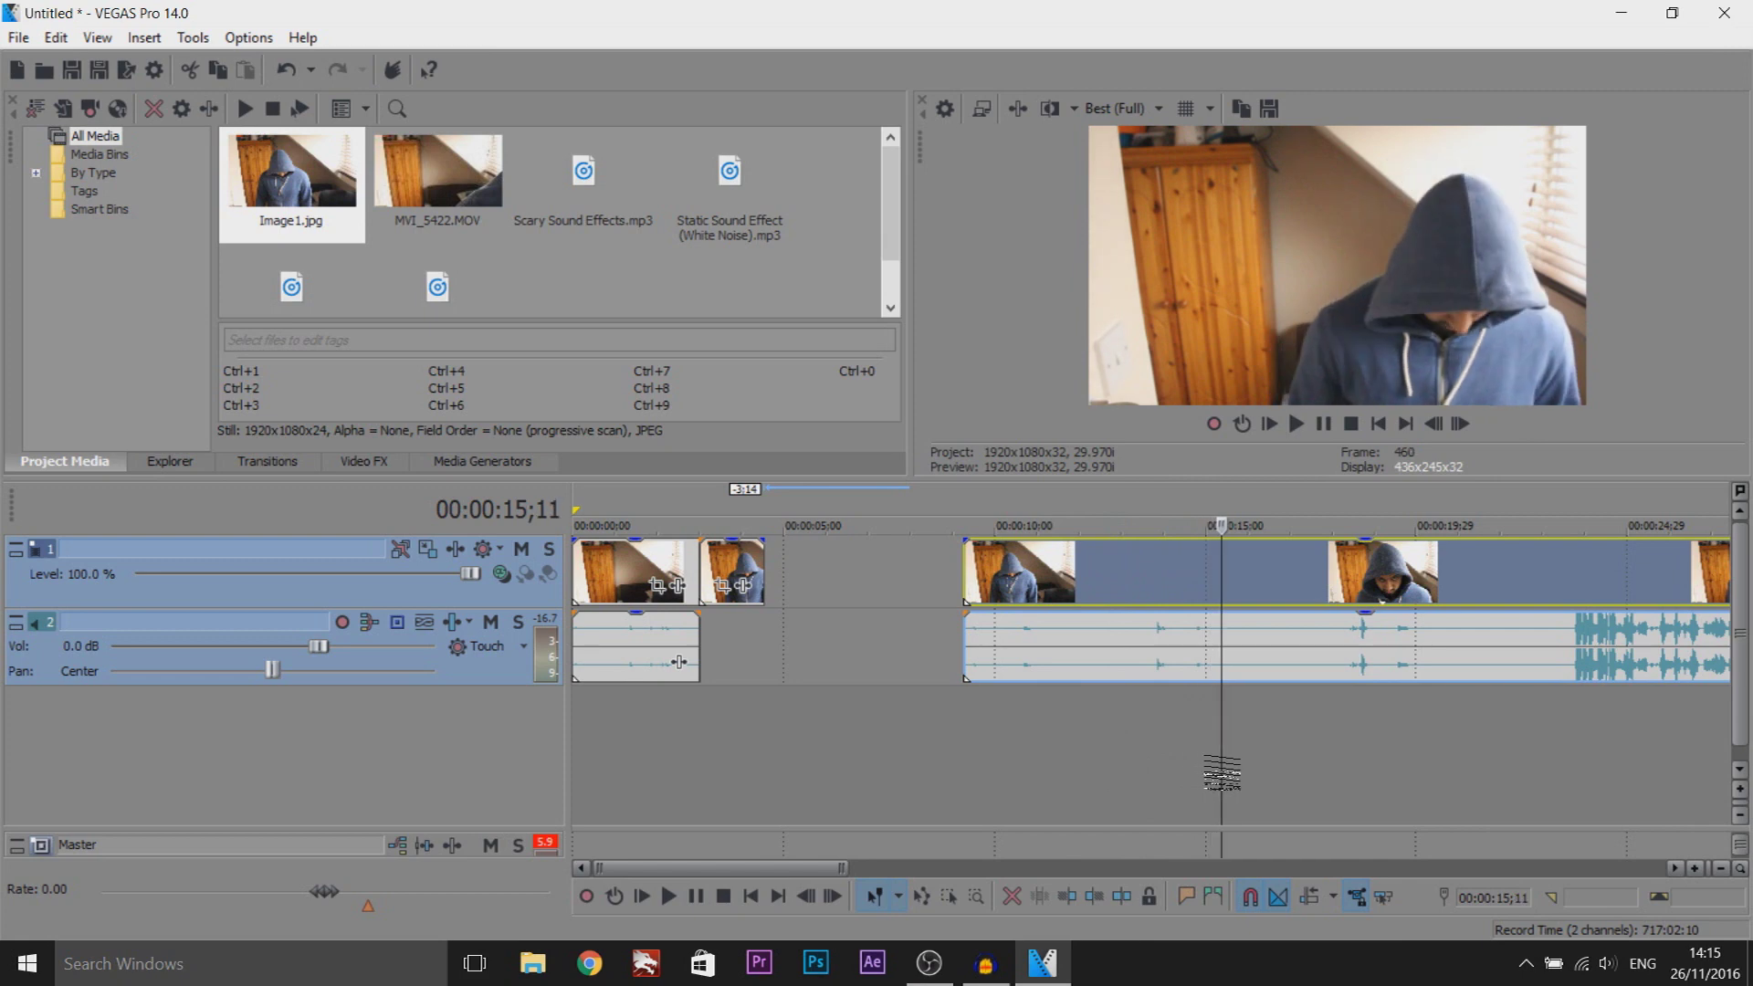
left_click_drag(1205, 774, 1228, 770)
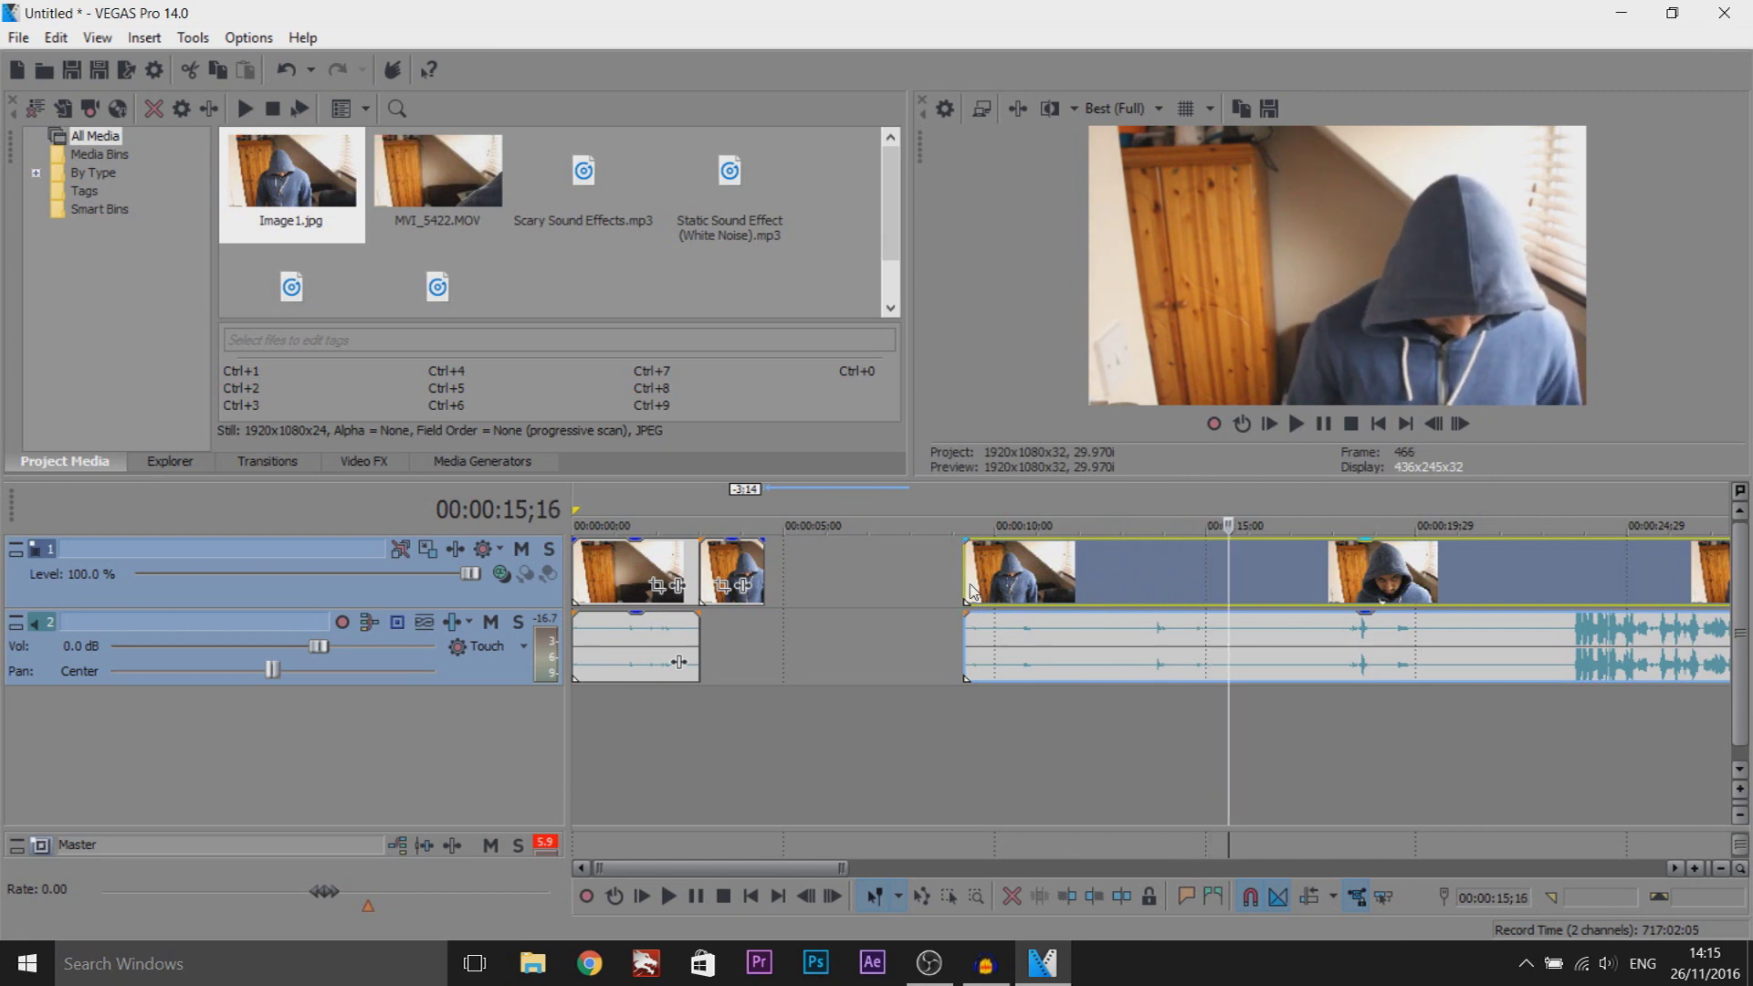
Butt the later clip against the Image1 still and play back to about 6;22
mouse_move(982, 586)
left_mouse_down()
mouse_move(1260, 575)
mouse_move(798, 558)
left_mouse_up()
left_click(719, 671)
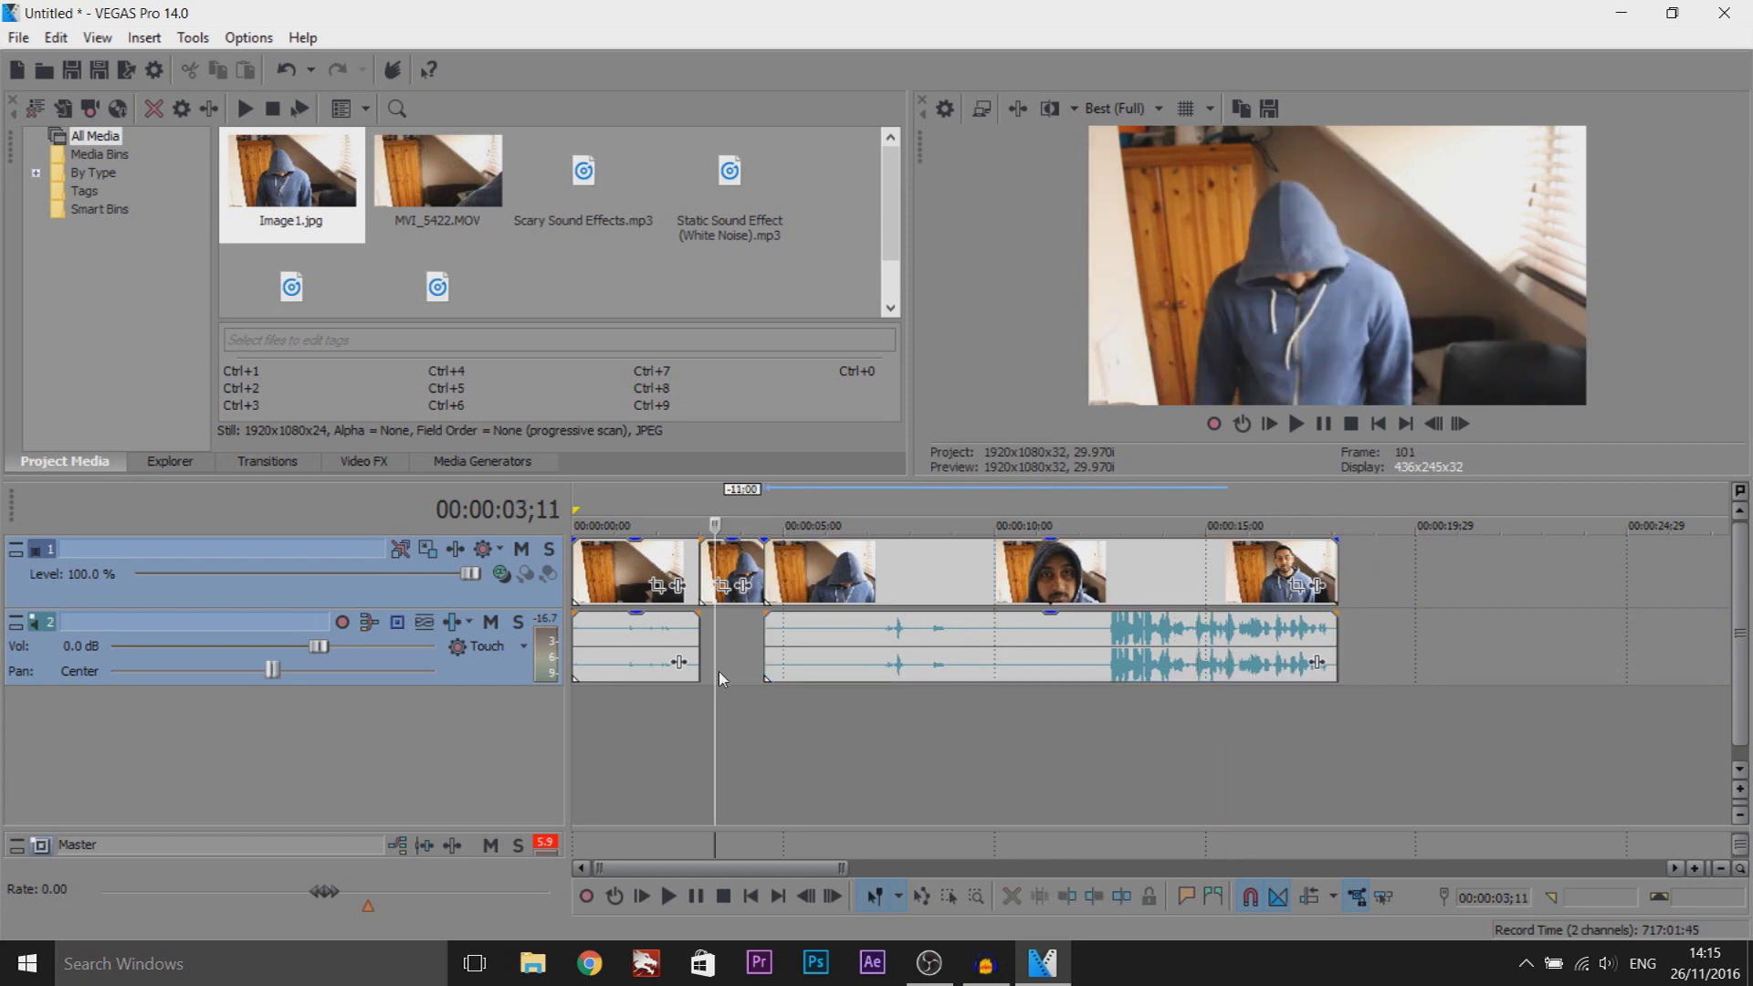
key("space")
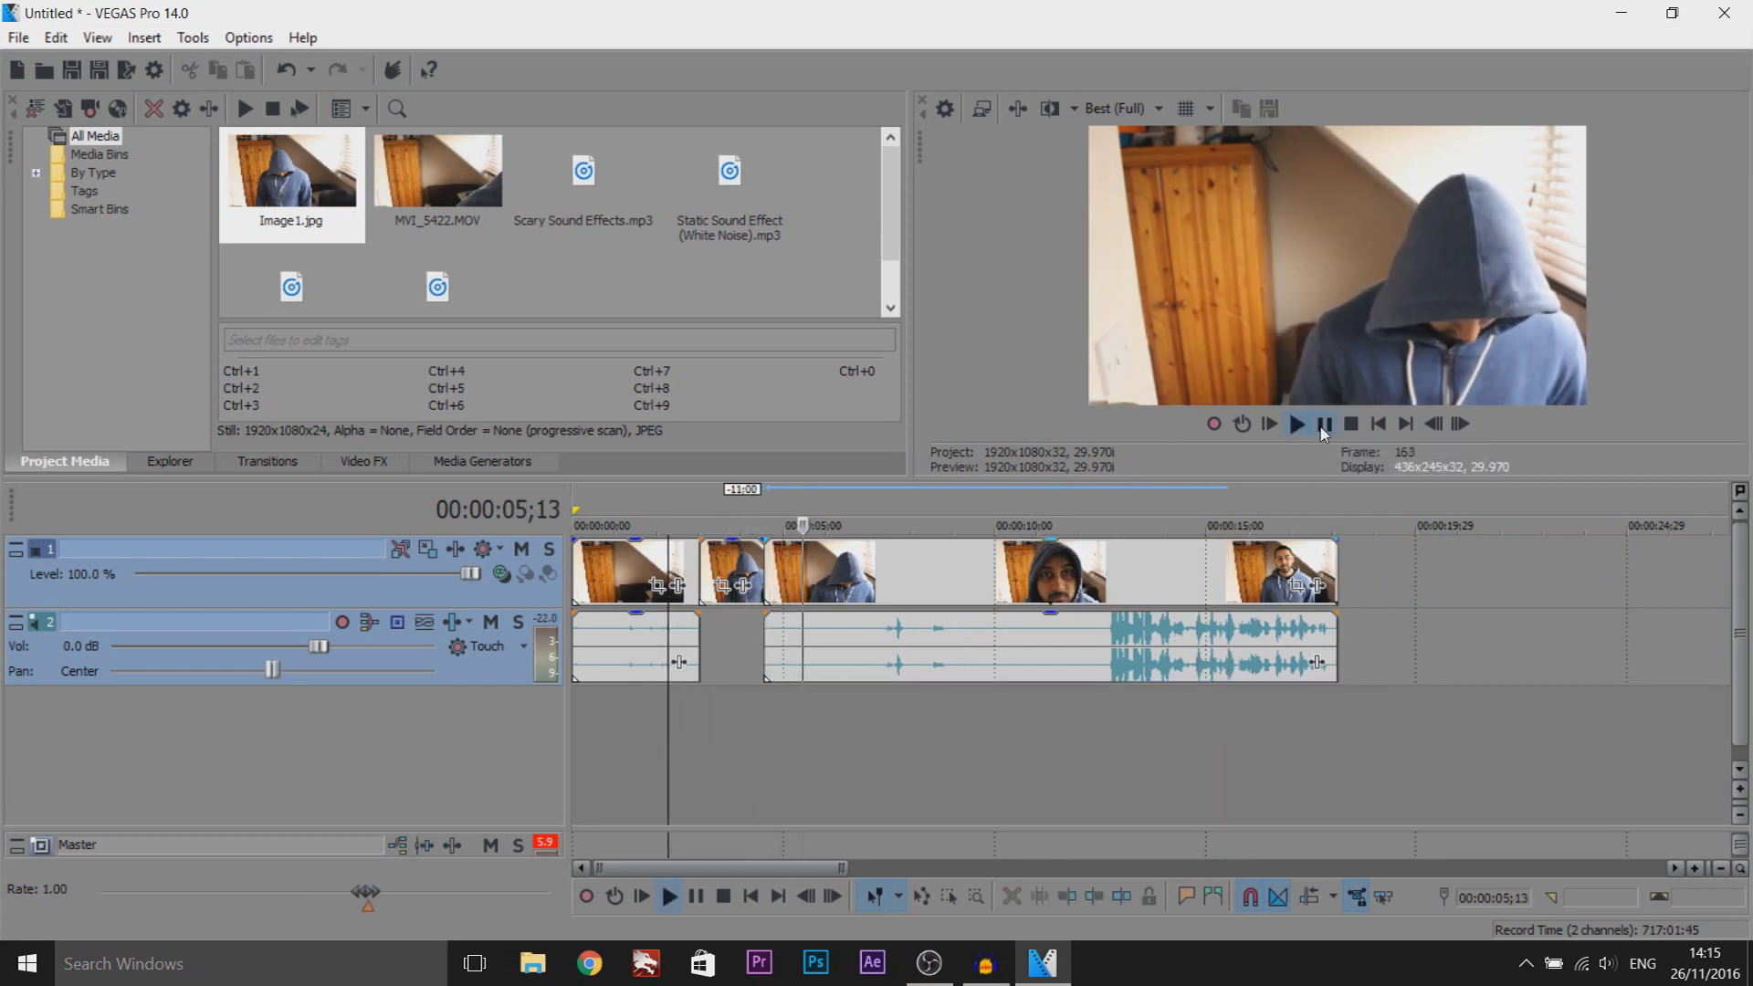
left_click(1324, 428)
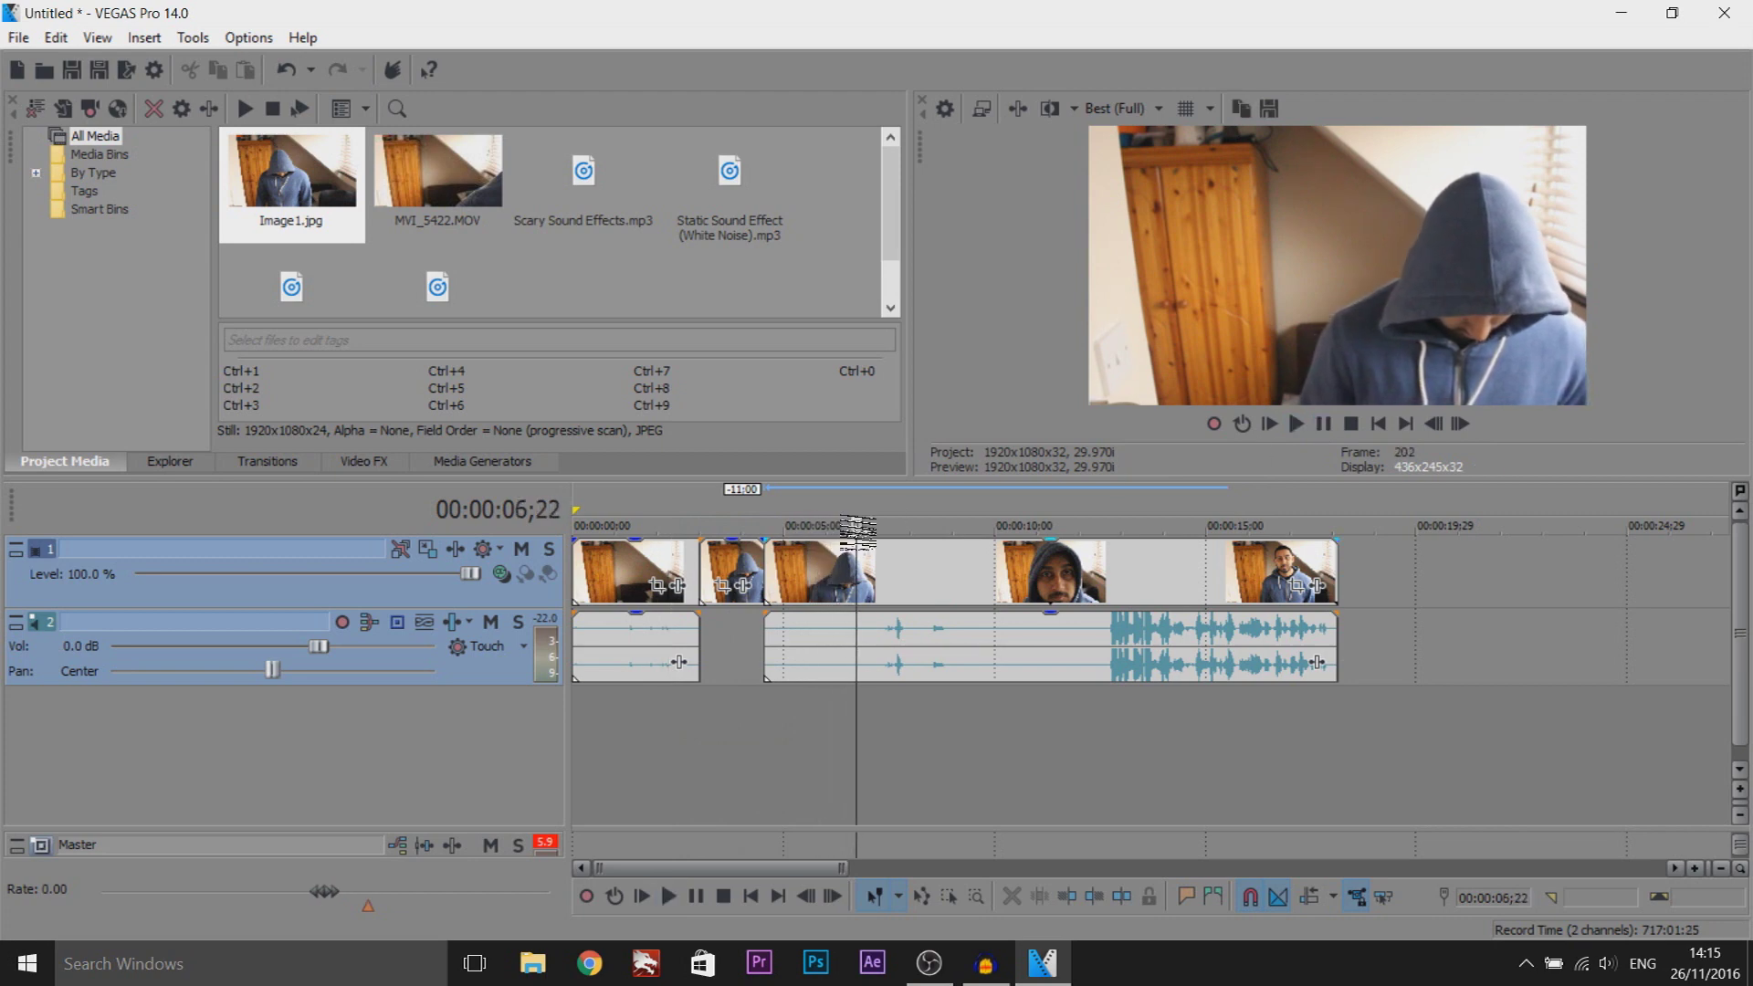
Open a gap in the long clip at about 7;21 by moving its later part right
left_click(770, 568)
mouse_move(763, 733)
left_mouse_down()
mouse_move(896, 739)
mouse_move(877, 745)
left_mouse_up()
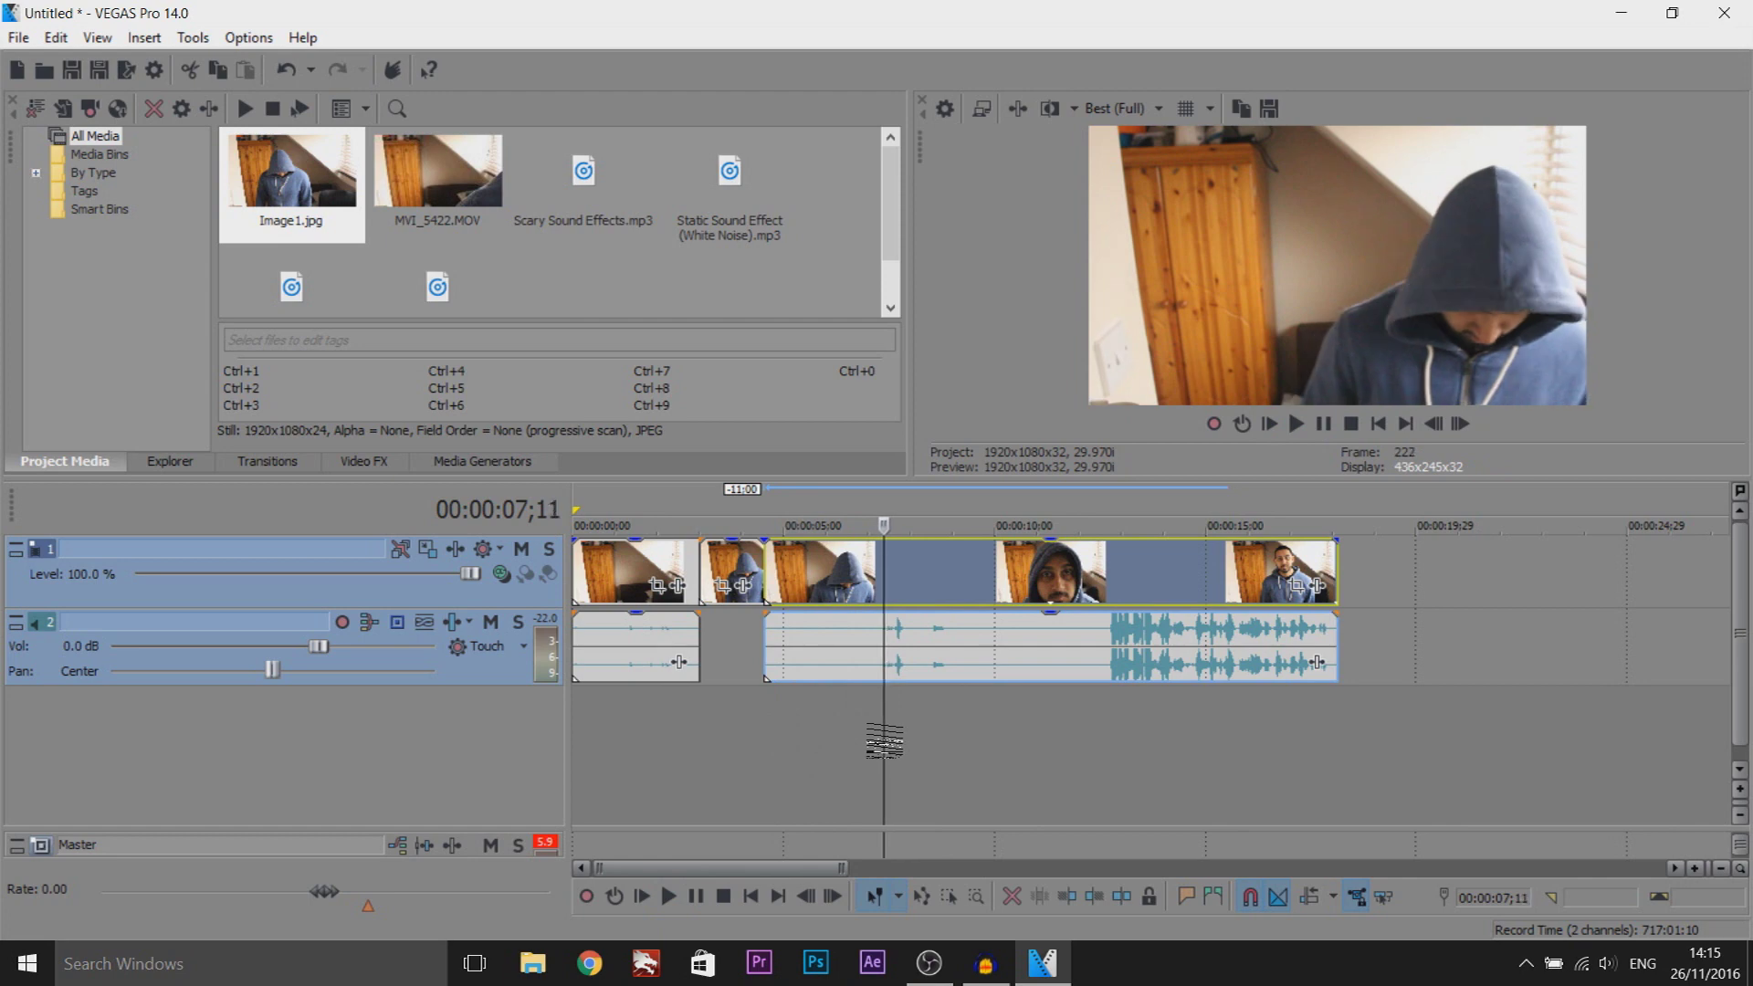
left_click_drag(887, 657, 1126, 587)
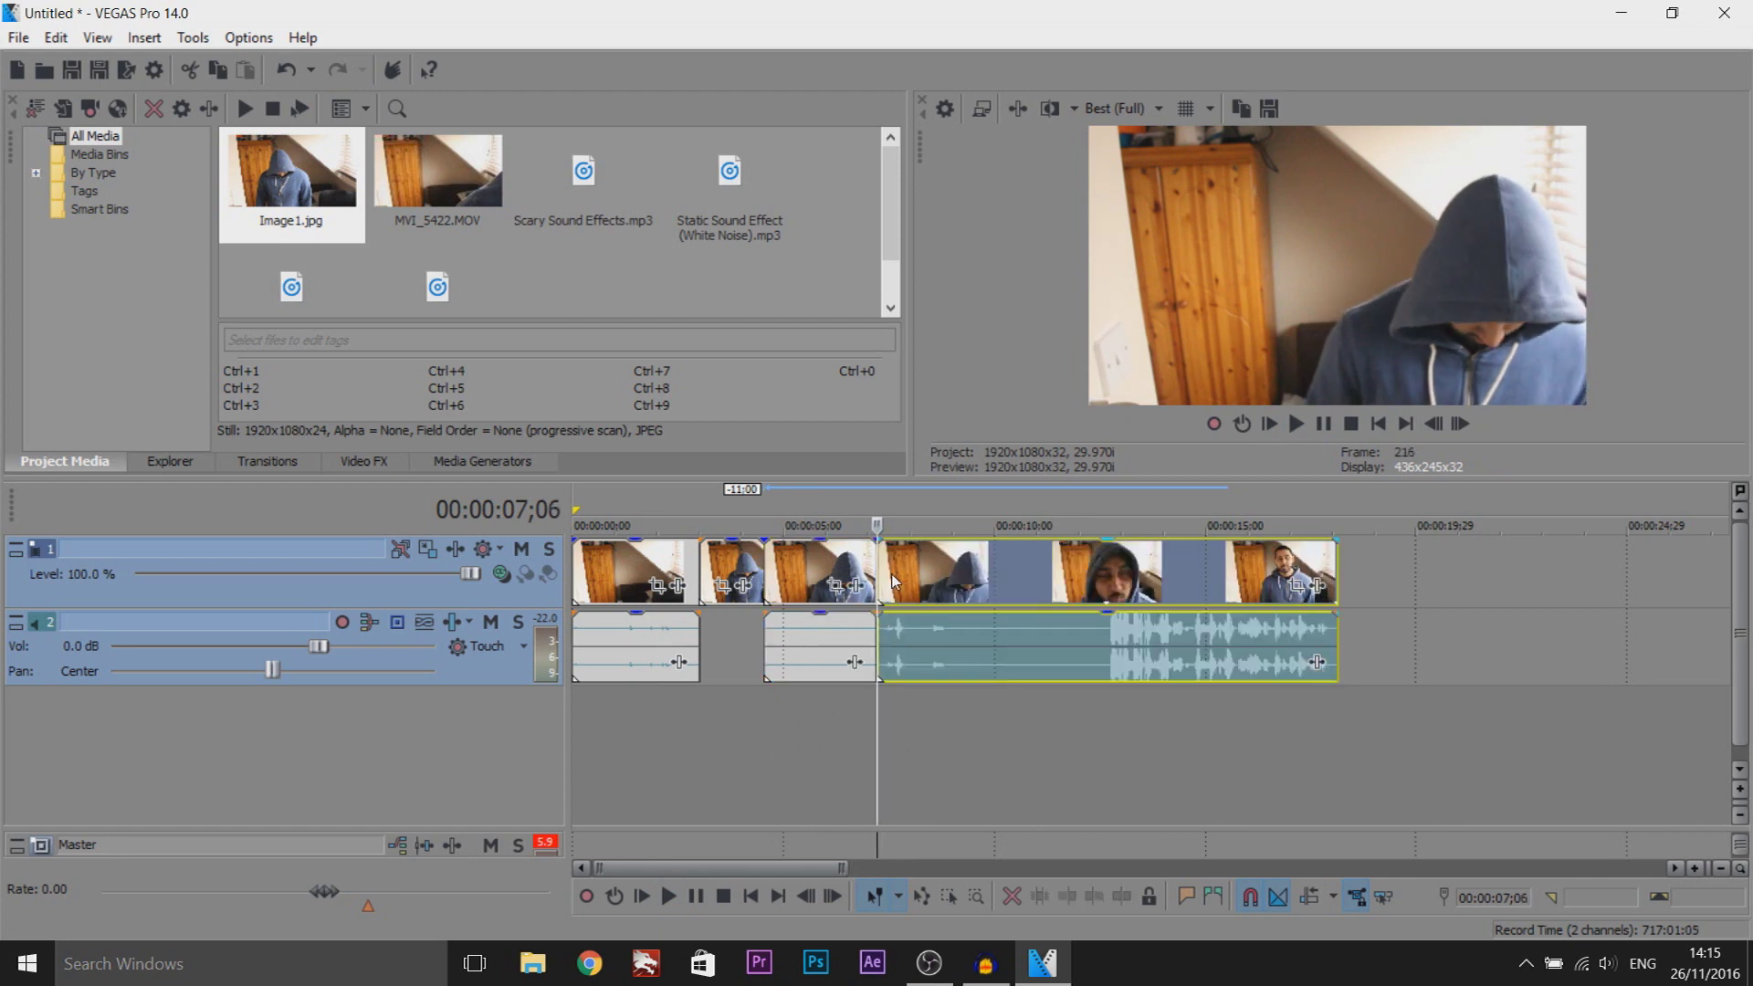
left_click(874, 575)
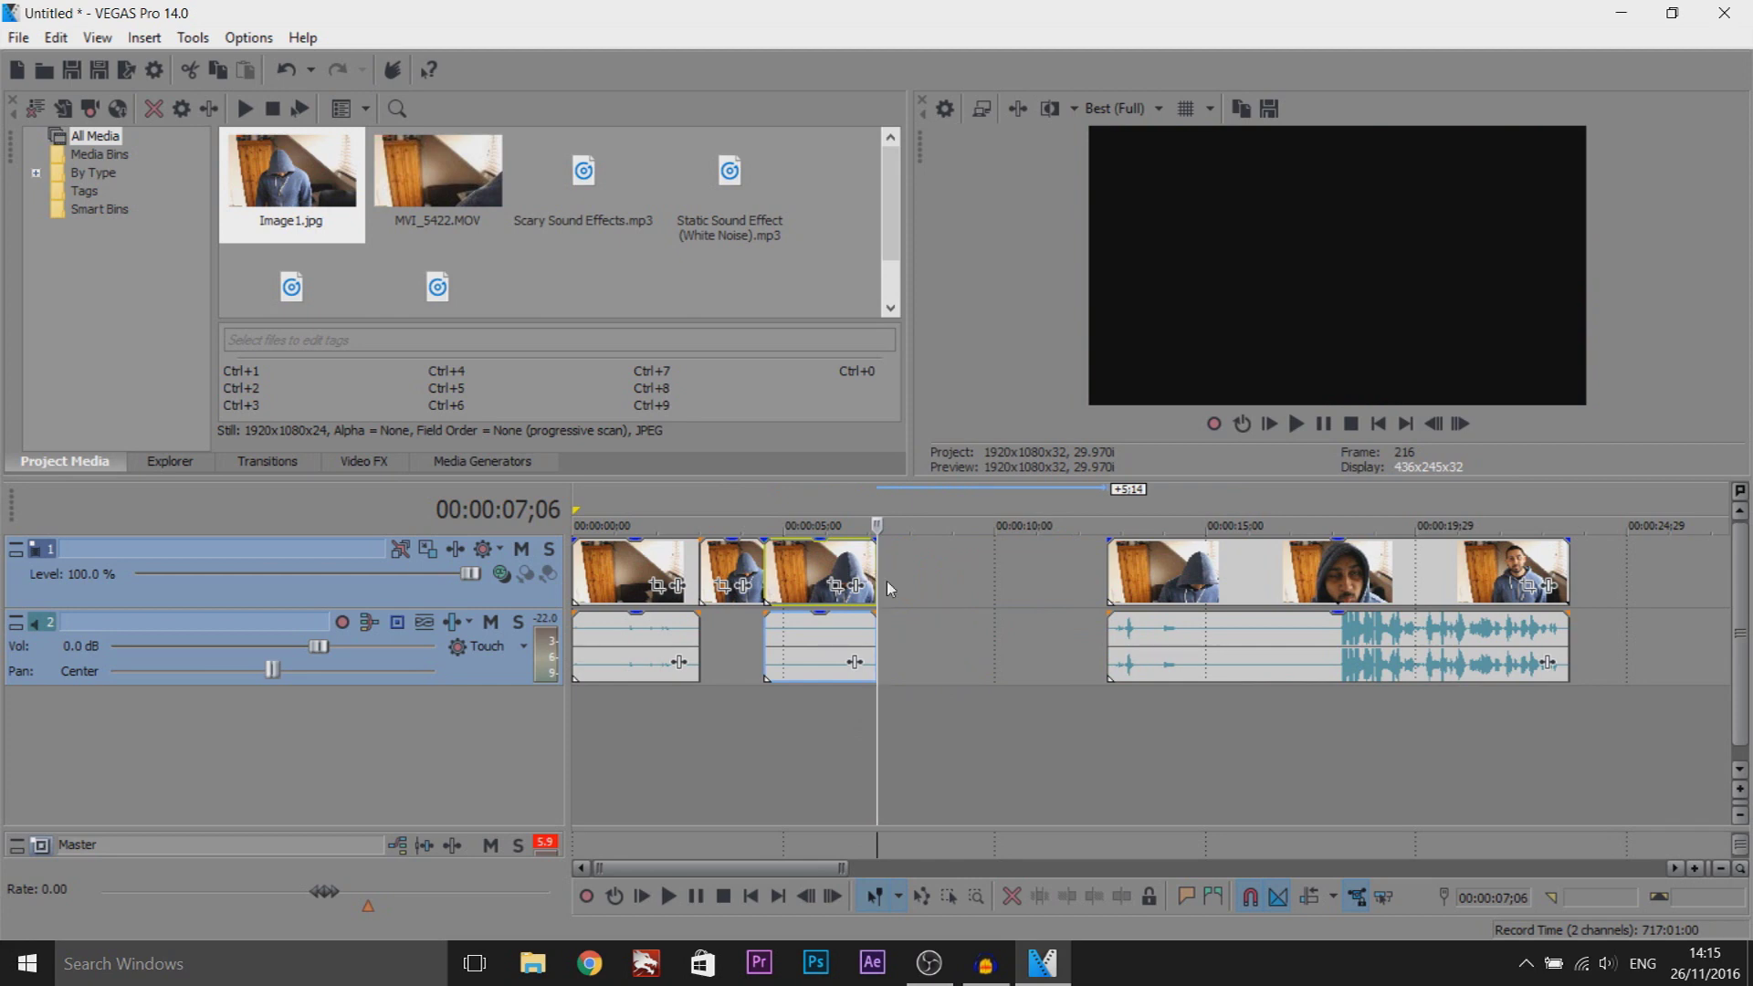
Step back one frame and save the hooded frame snapshot as Image2.jpg
key("Left")
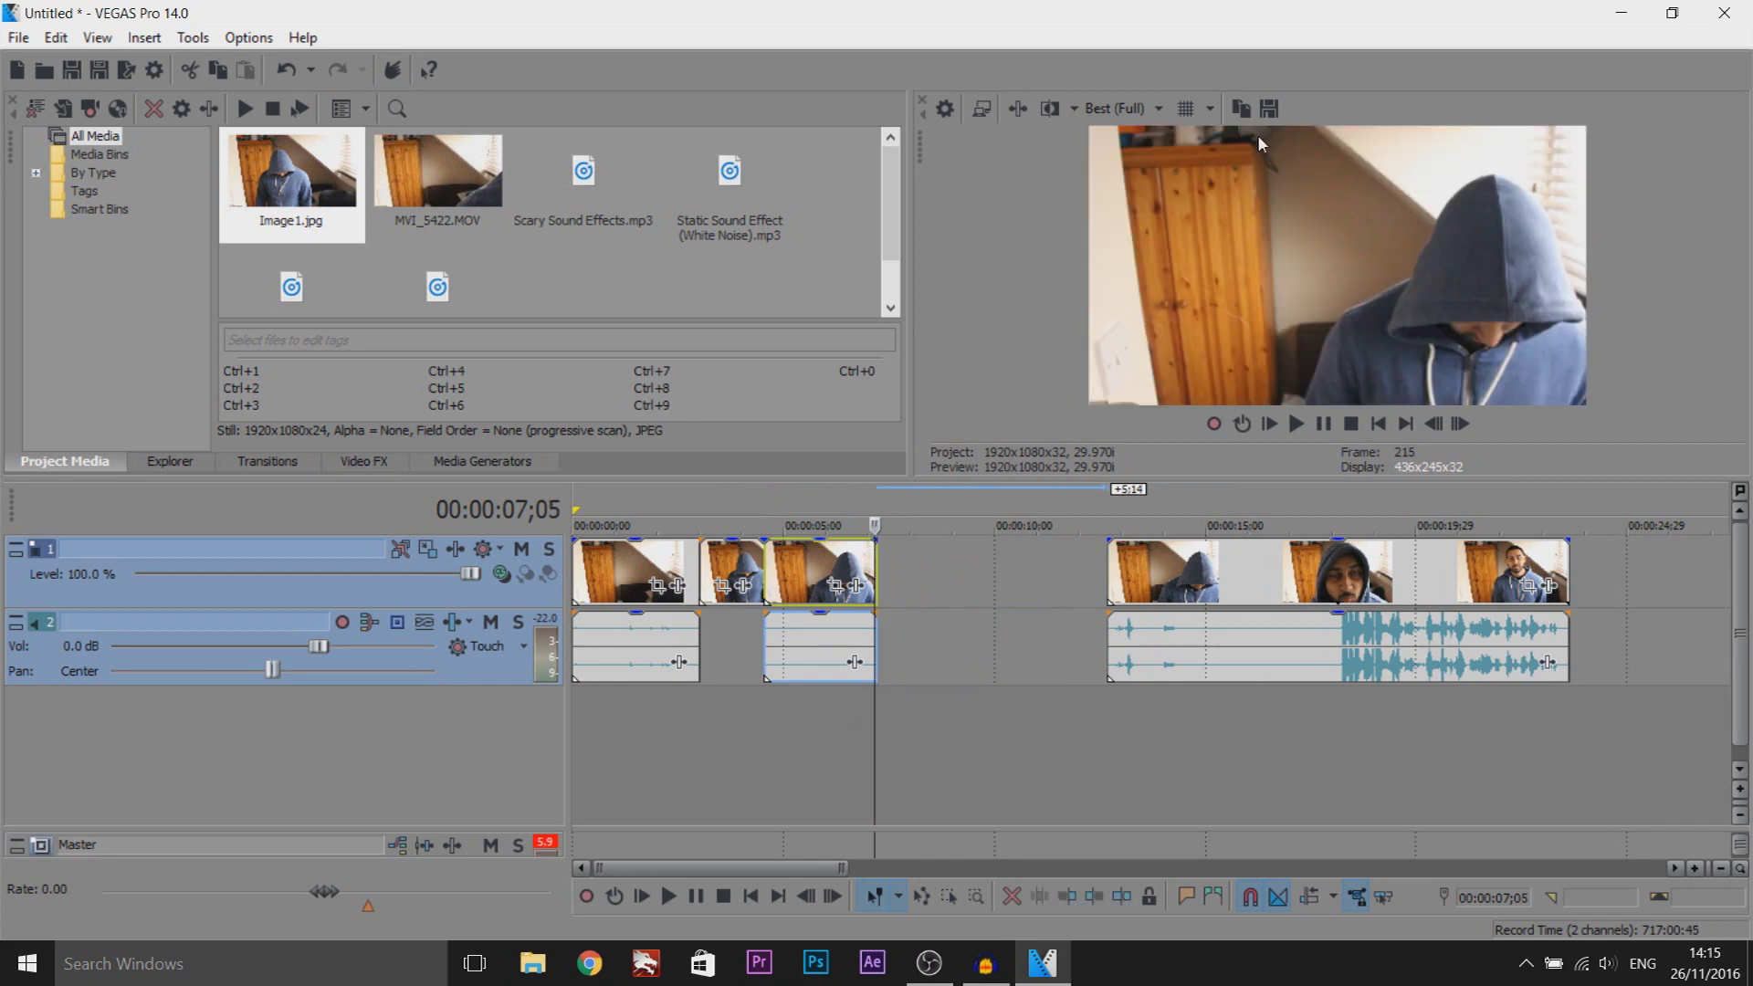
left_click(1266, 110)
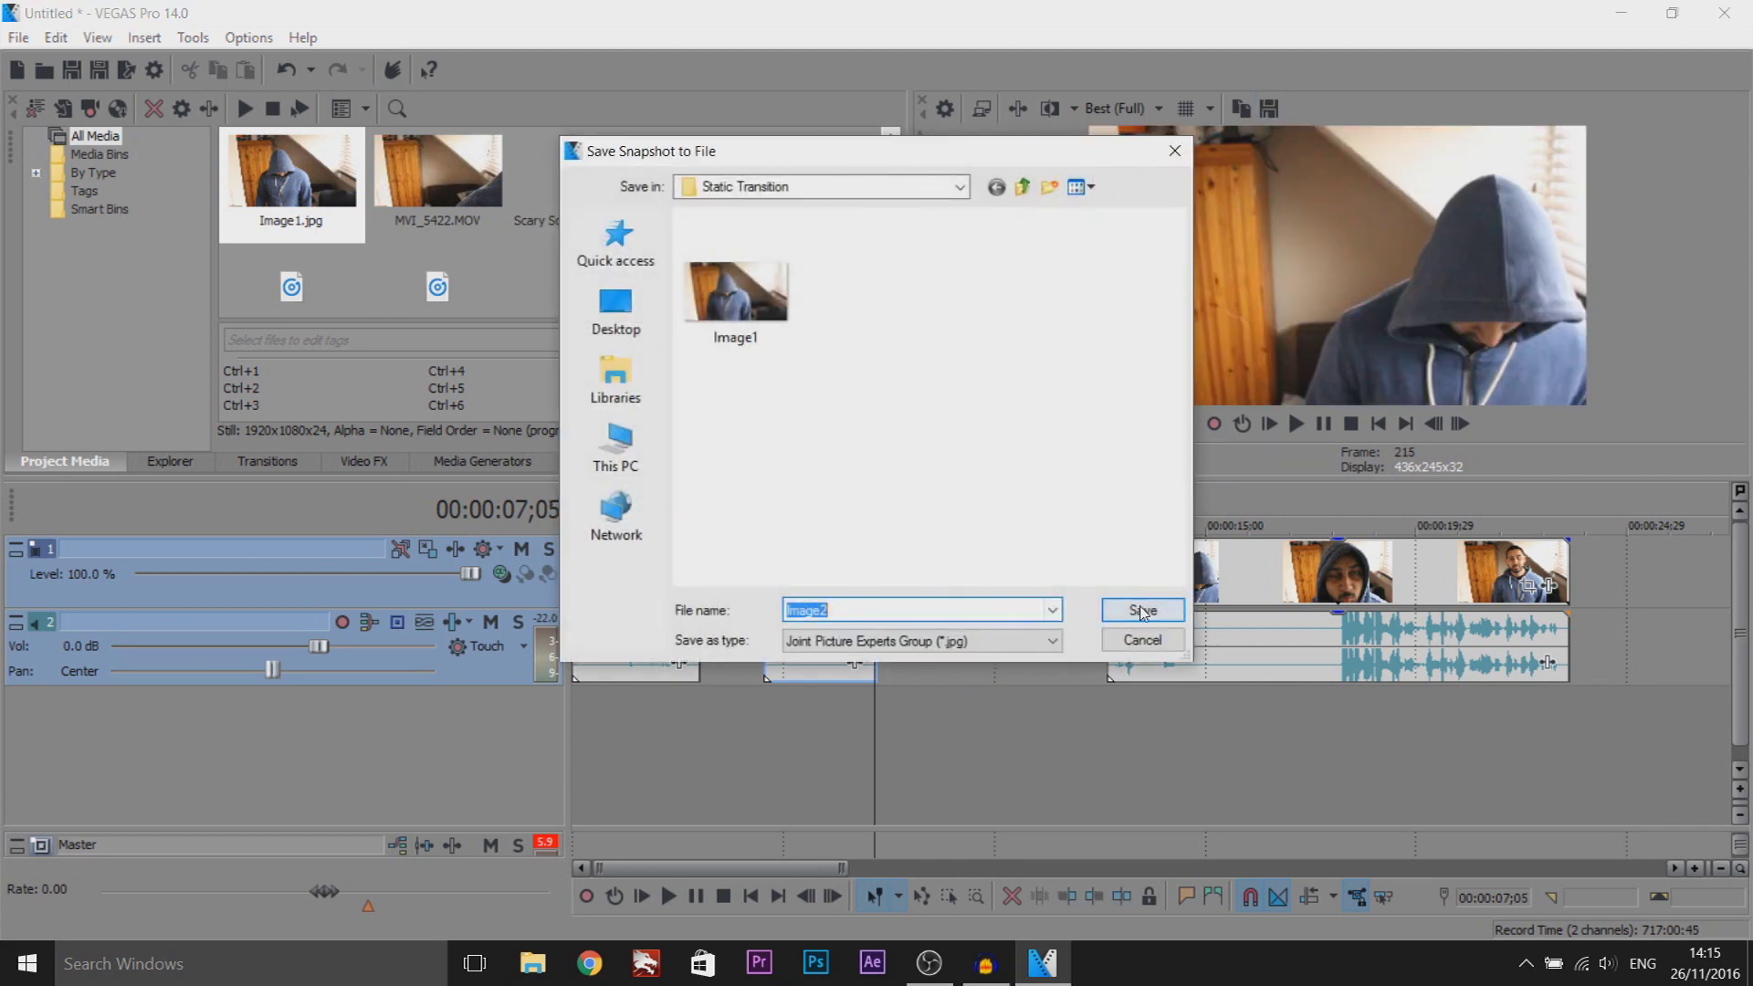
left_click(1140, 609)
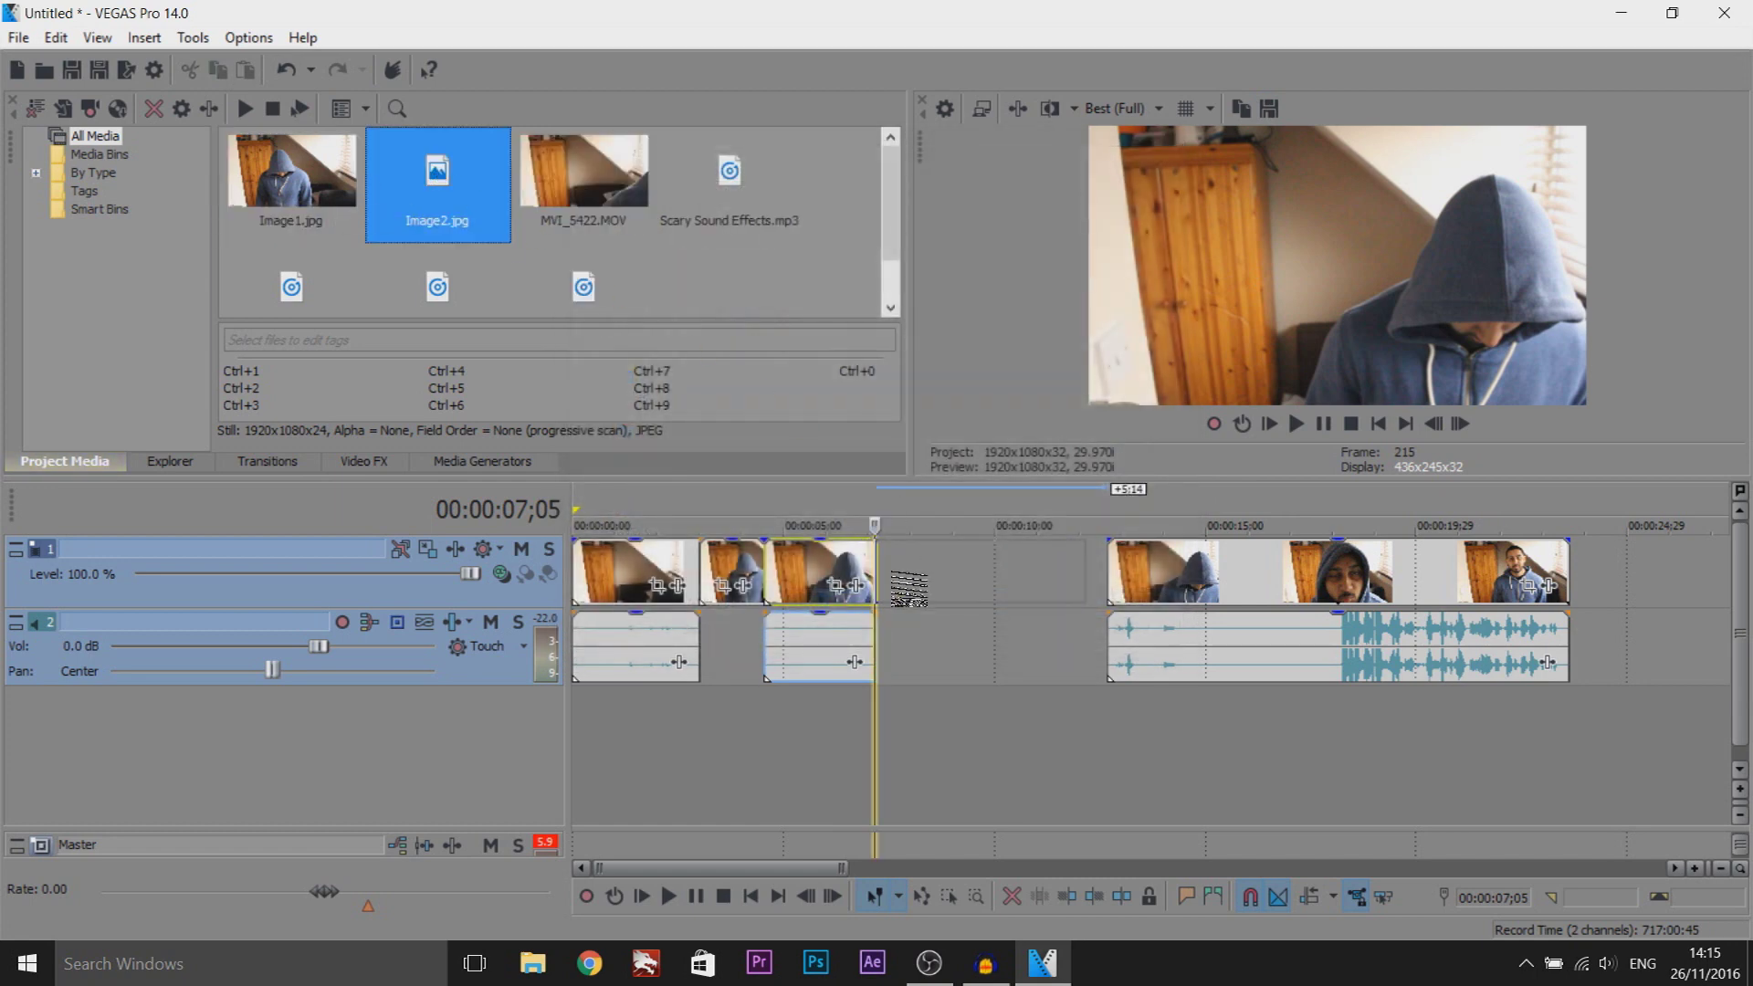
Place Image2.jpg on track 1 against the previous clip and shorten its end
left_click_drag(709, 352, 896, 589)
scroll(1200, 600, "up", 3)
left_click_drag(1201, 600, 1212, 595)
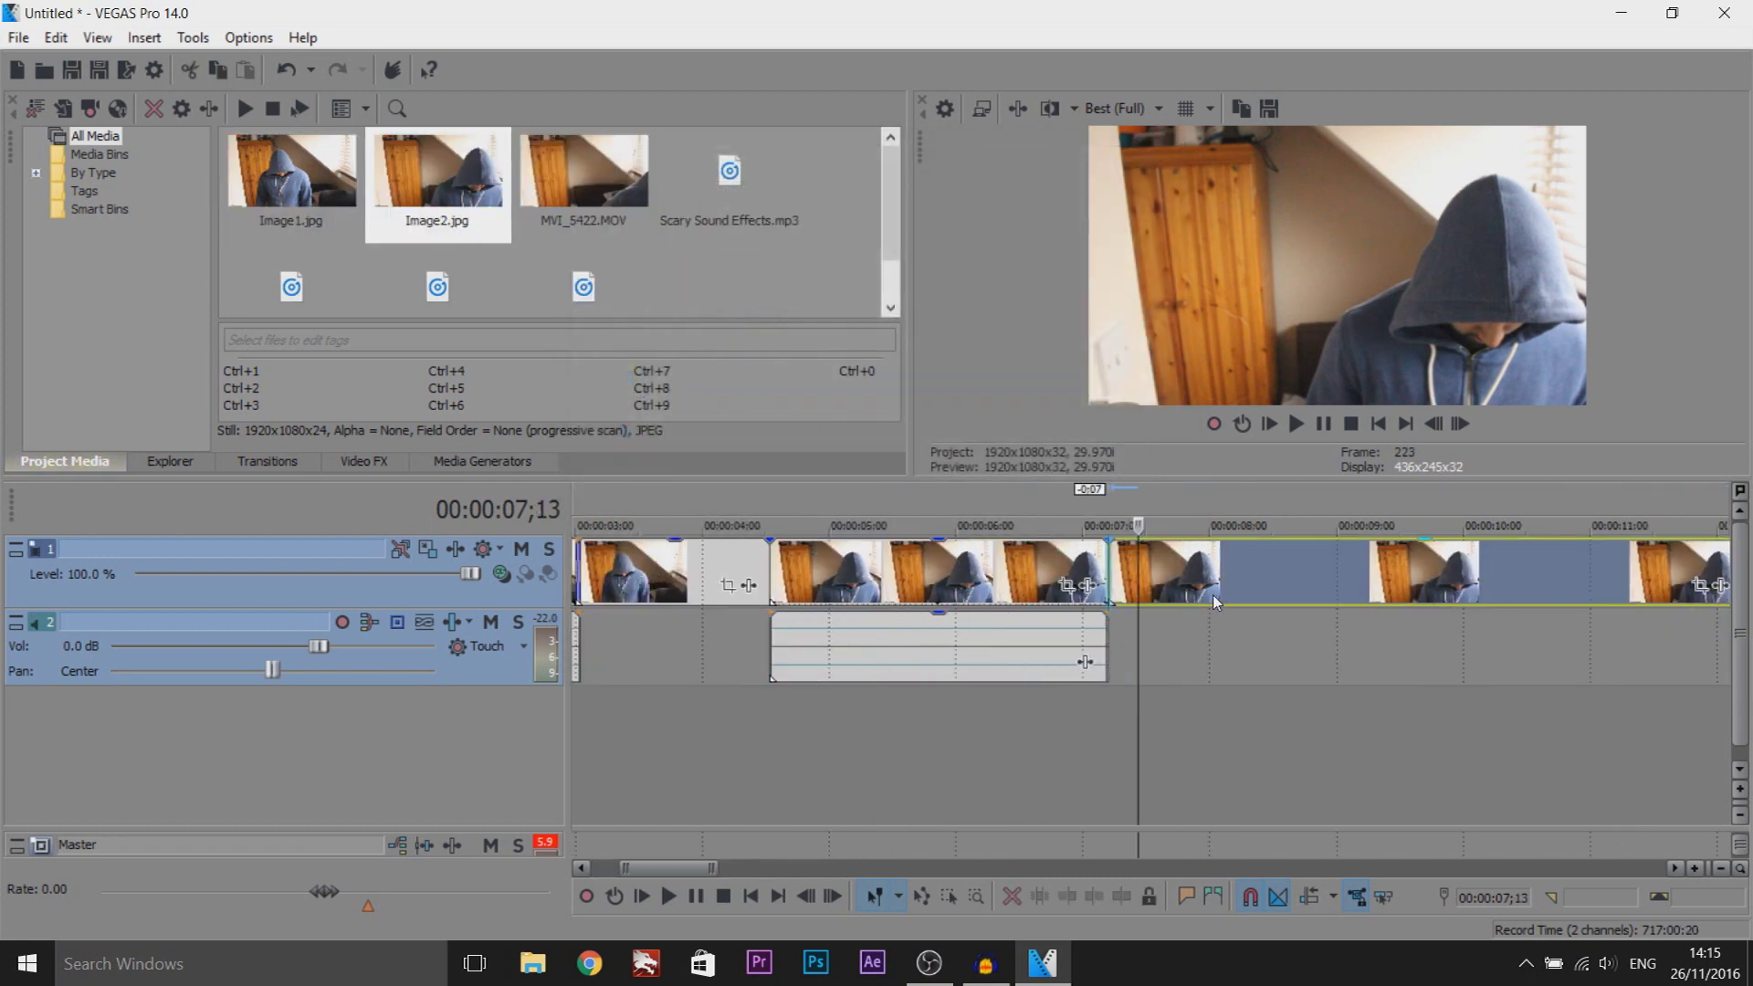
mouse_move(1138, 661)
left_mouse_down()
mouse_move(1028, 722)
mouse_move(1117, 728)
left_mouse_up()
scroll(1028, 720, "down", 3)
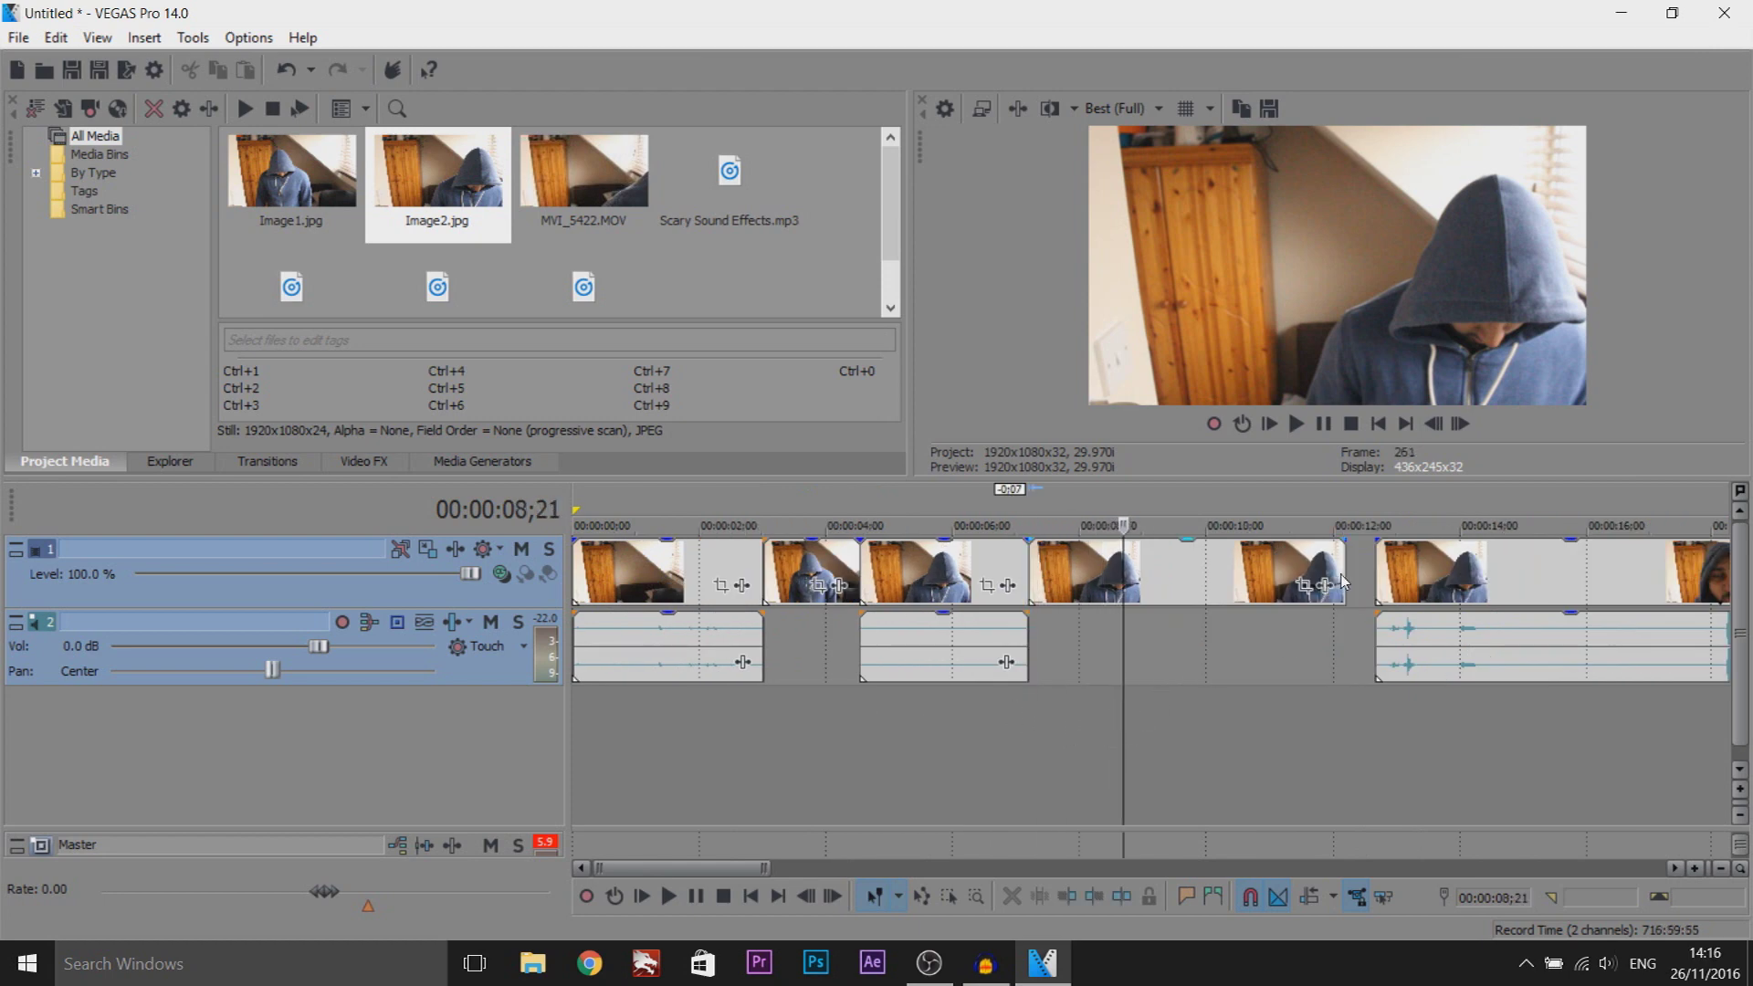
left_click_drag(1340, 582, 1112, 584)
scroll(1001, 599, "down", 3)
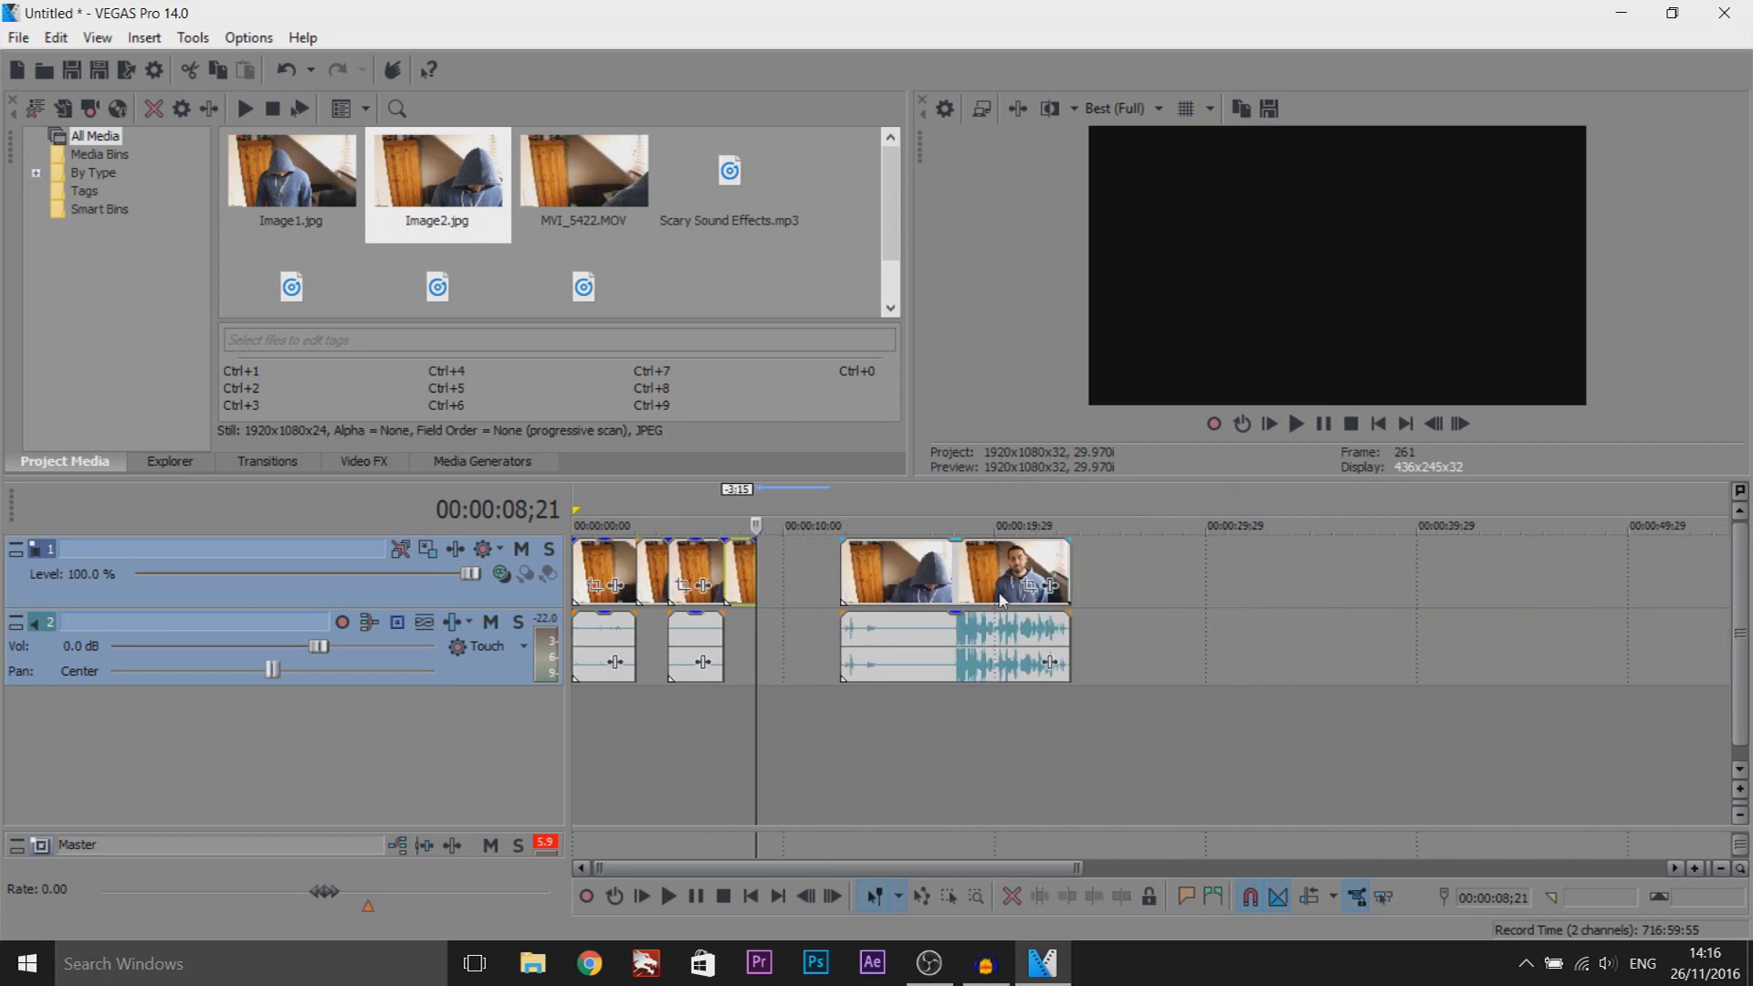
scroll(1002, 599, "up", 3)
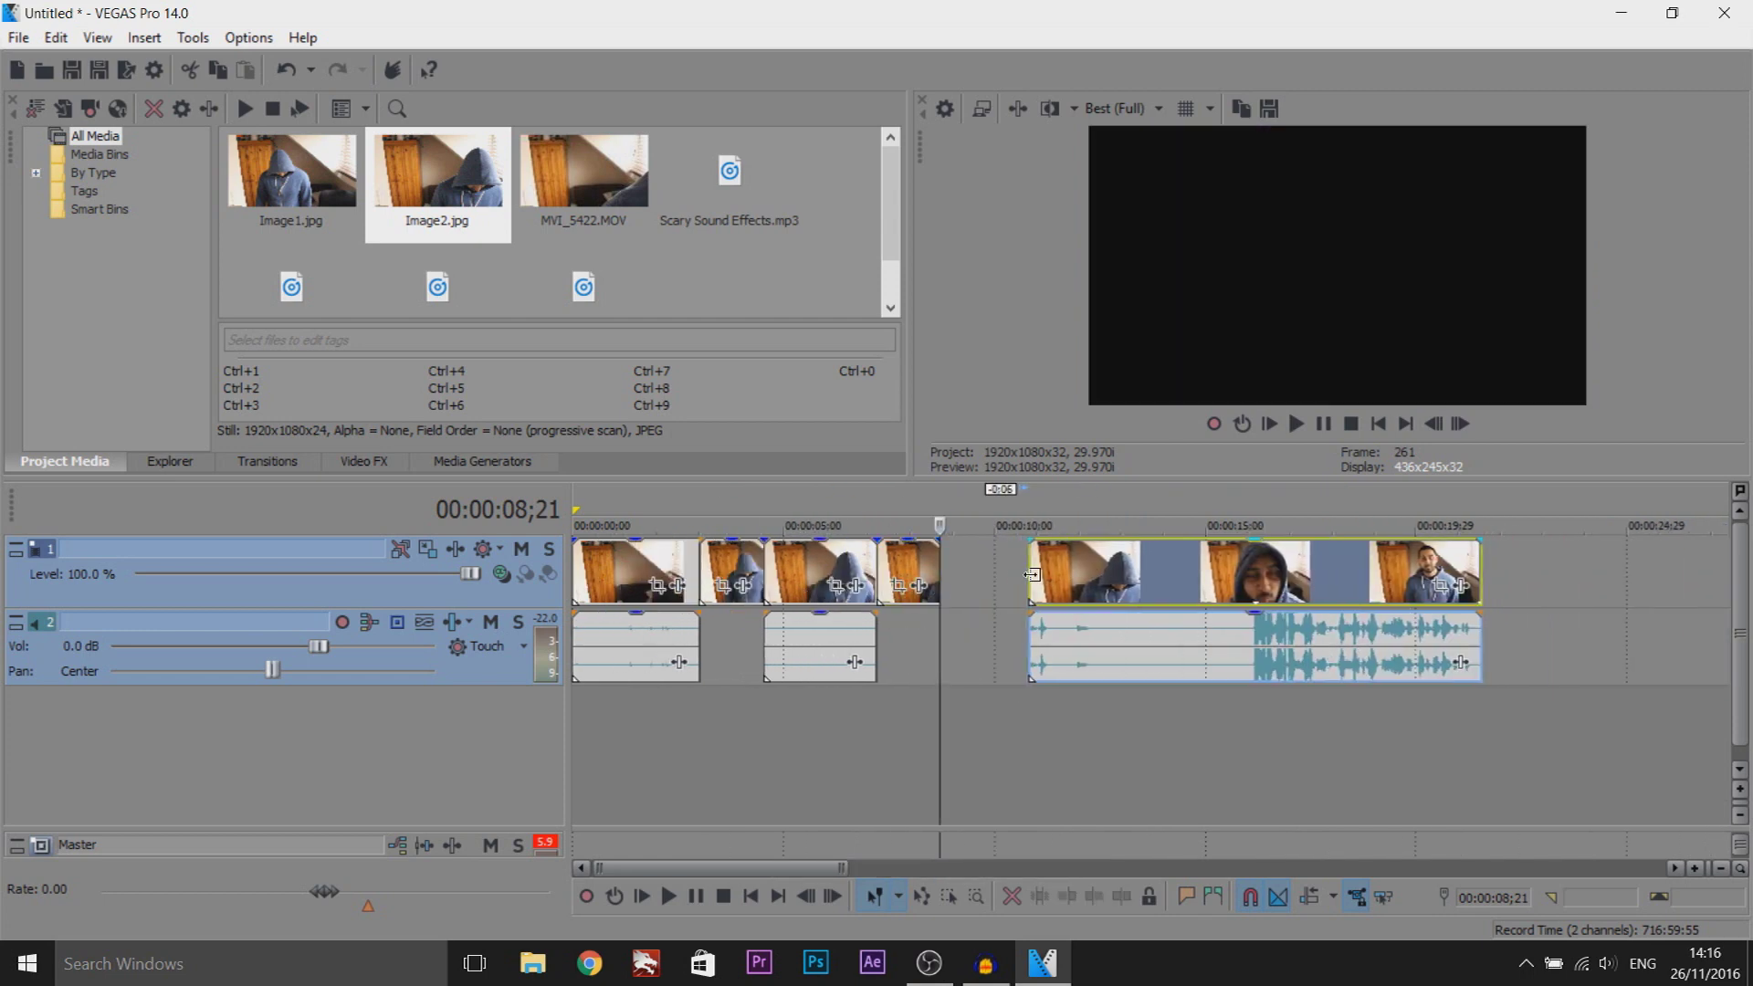
Trim the later clip's start, play back the join, and nudge the clip slightly right
mouse_move(1032, 575)
left_mouse_down()
mouse_move(1133, 589)
mouse_move(998, 576)
left_mouse_up()
left_click(1296, 424)
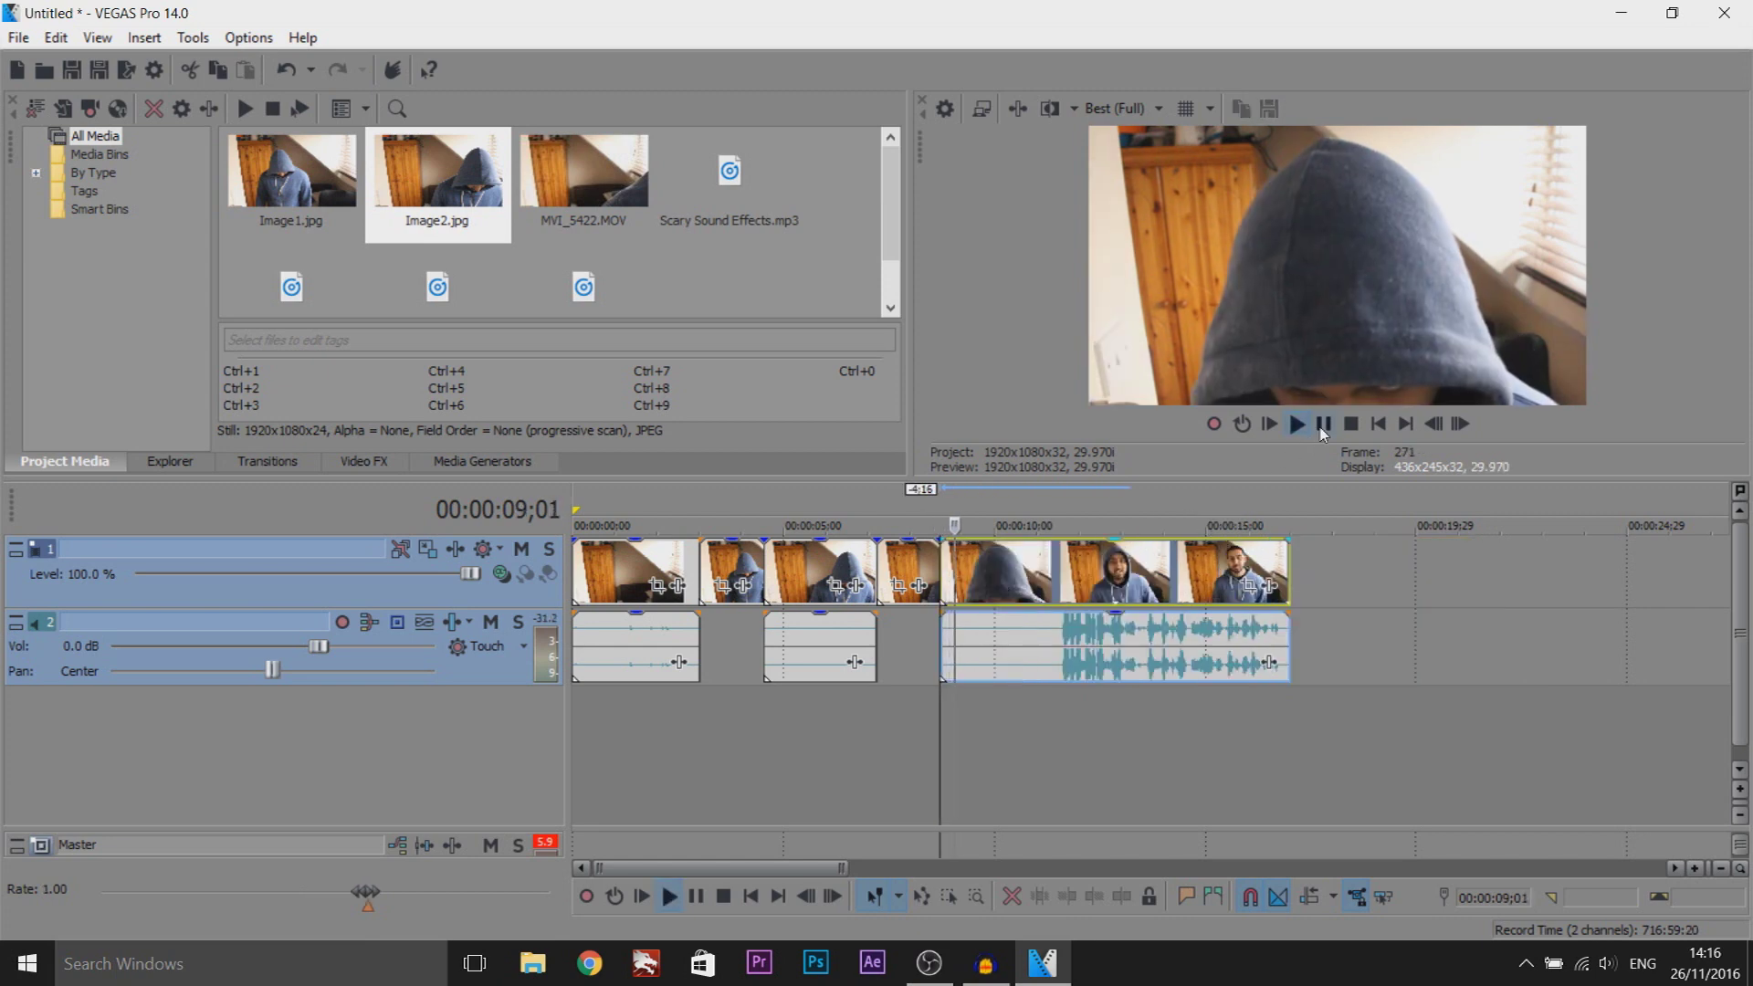
left_click(1324, 427)
mouse_move(945, 575)
left_mouse_down()
mouse_move(1038, 576)
mouse_move(1014, 585)
left_mouse_up()
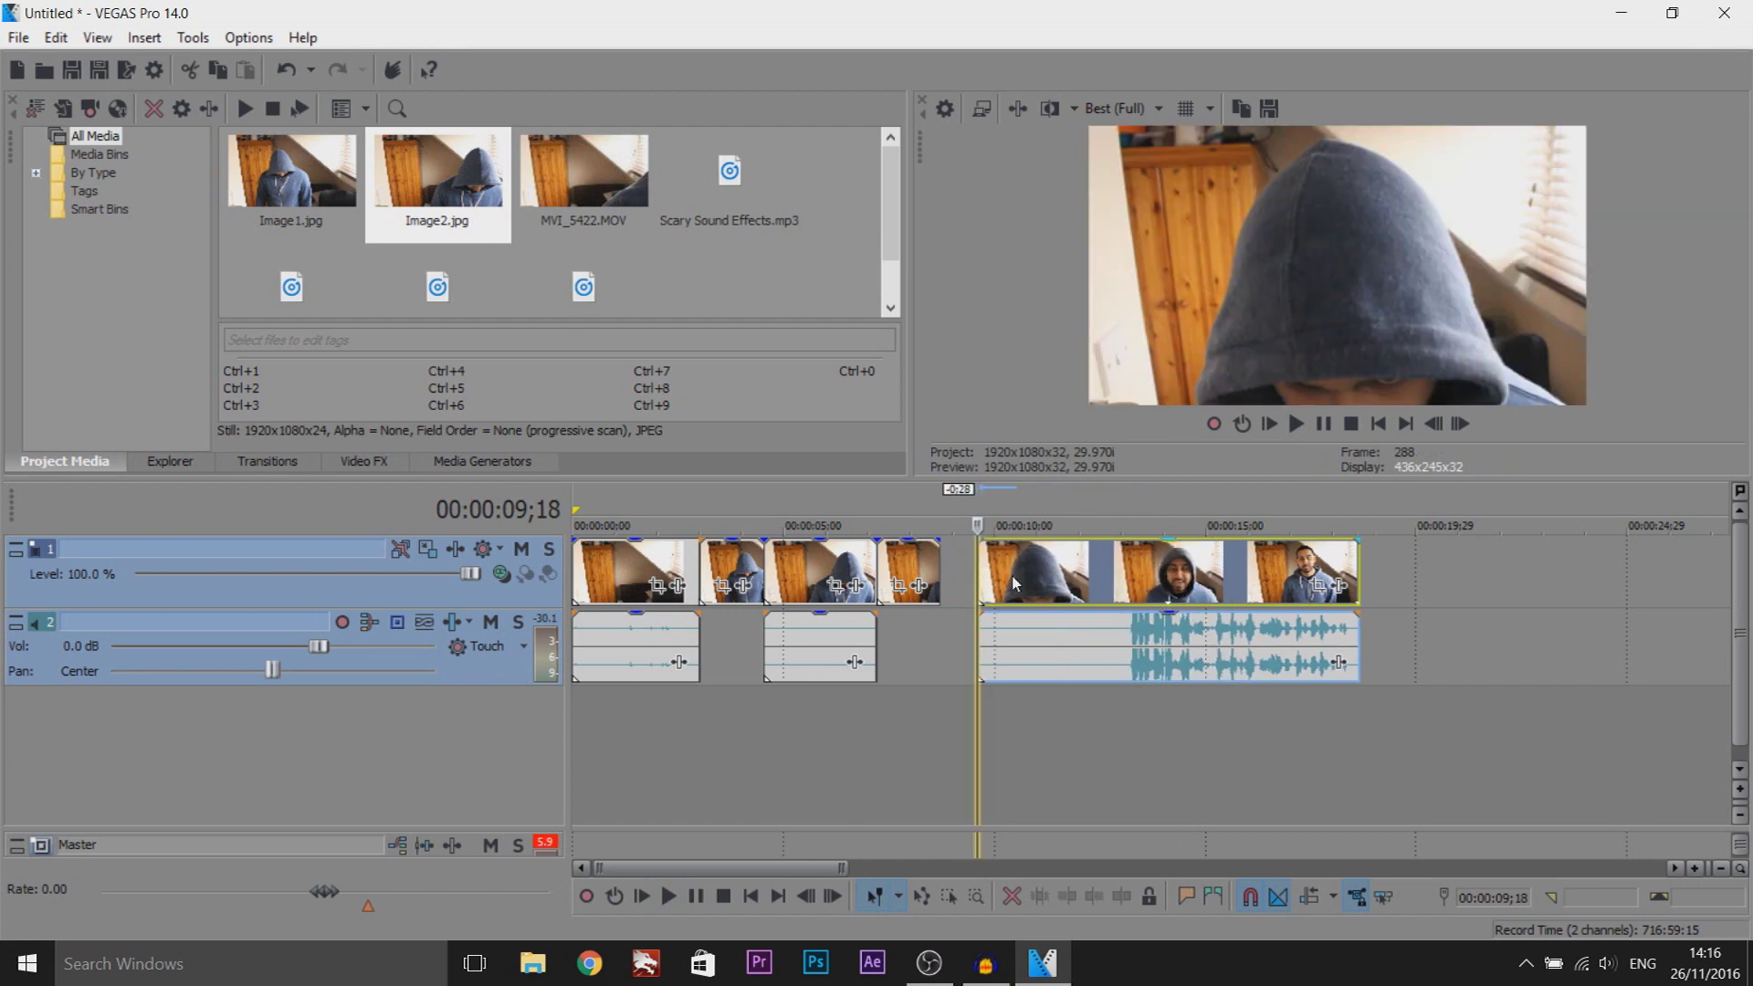
Split the clip at the hood close-up with S and open a gap after it
left_click(1296, 423)
left_click(1323, 424)
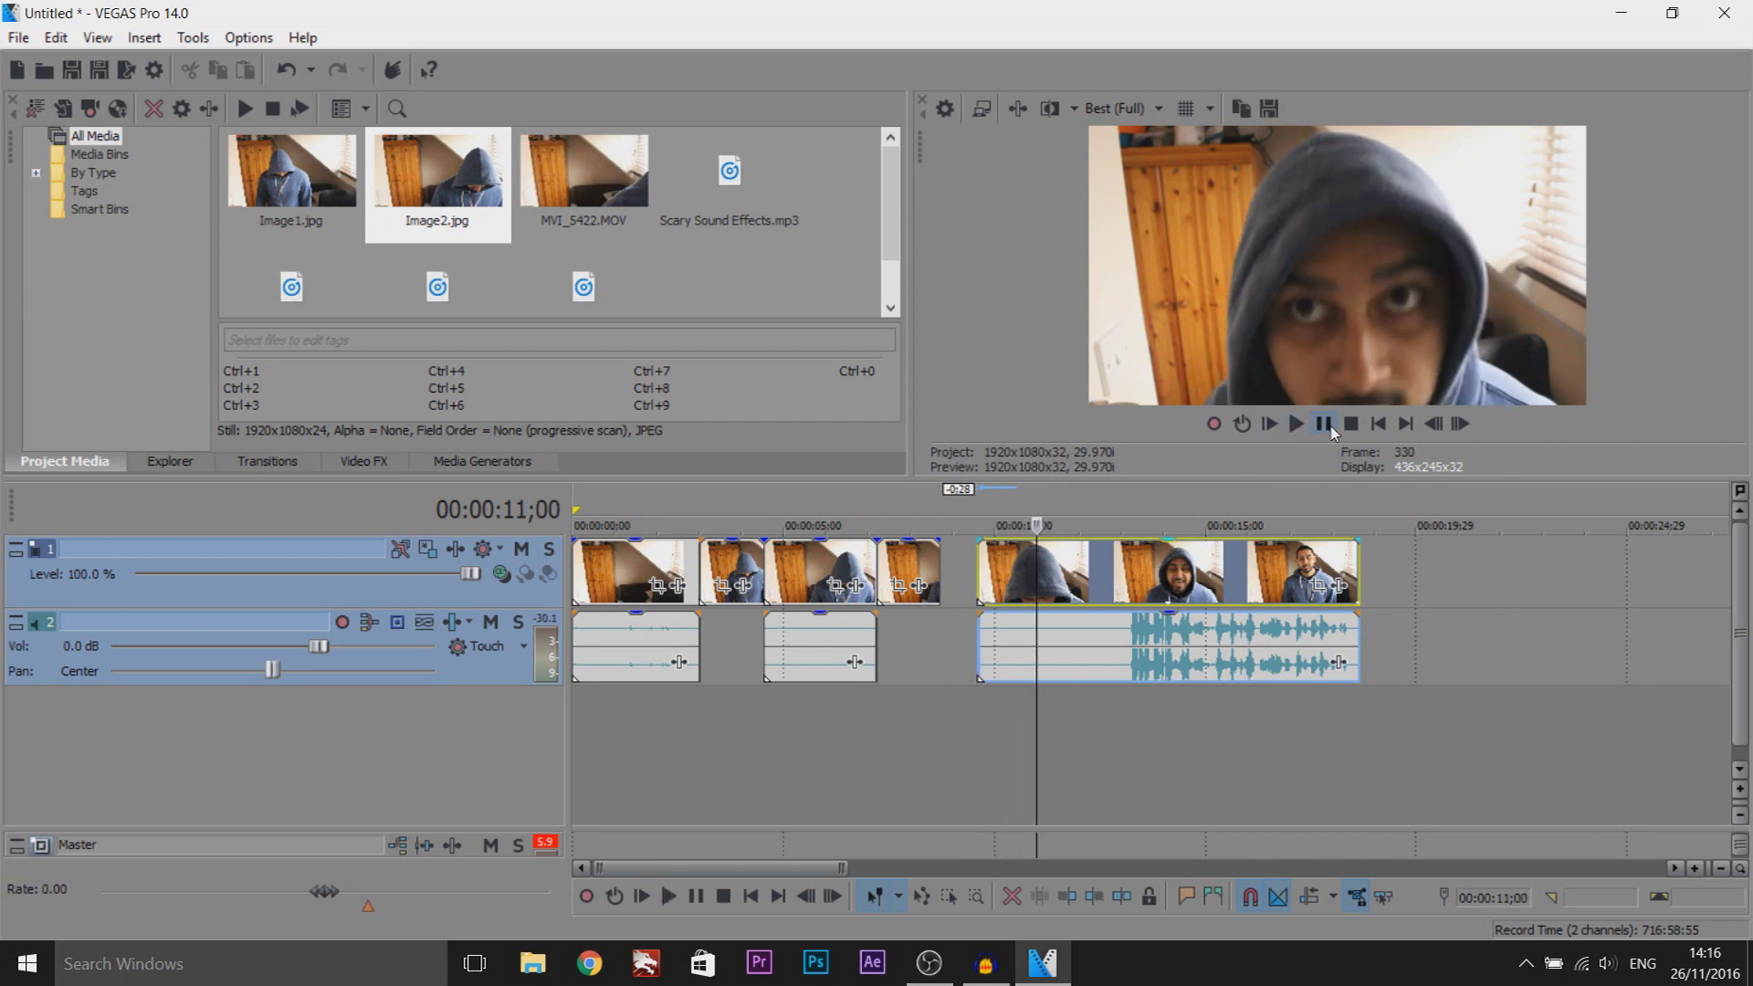
key("Left")
key("Left")
key("Left")
key("Left")
key("Left")
key("Left")
key("Left")
key("Left")
key("Left")
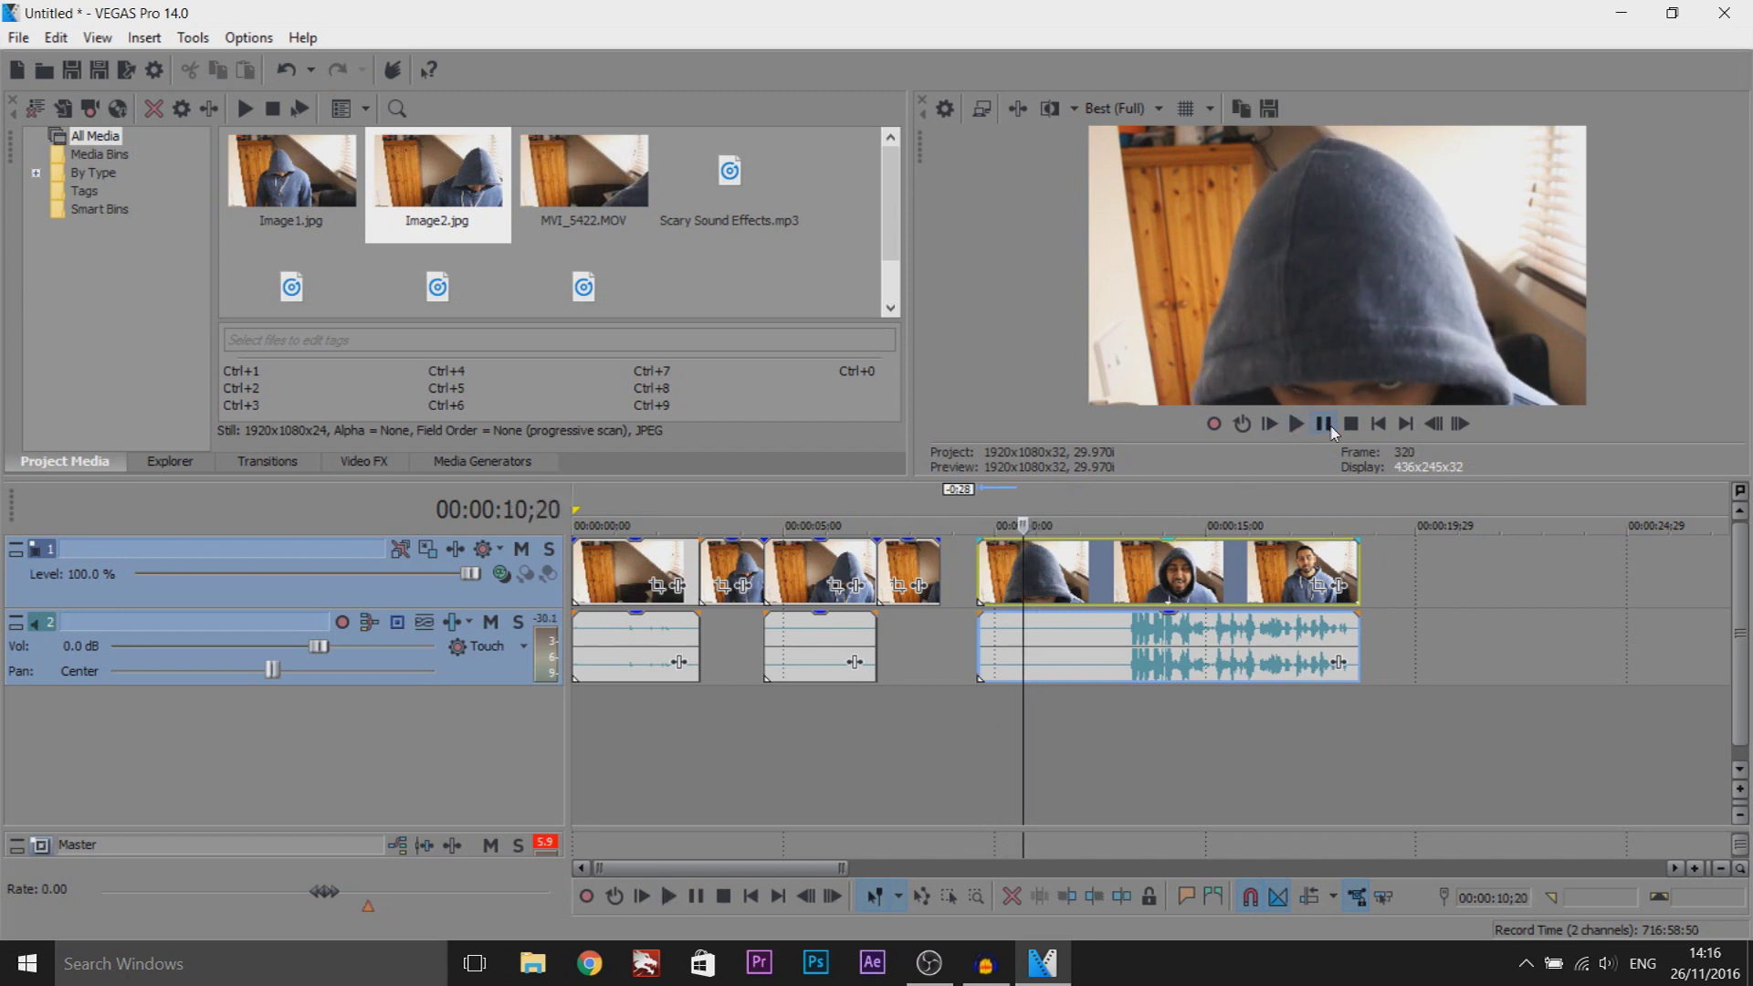
key("Left")
key("Left")
key("Left")
key("s")
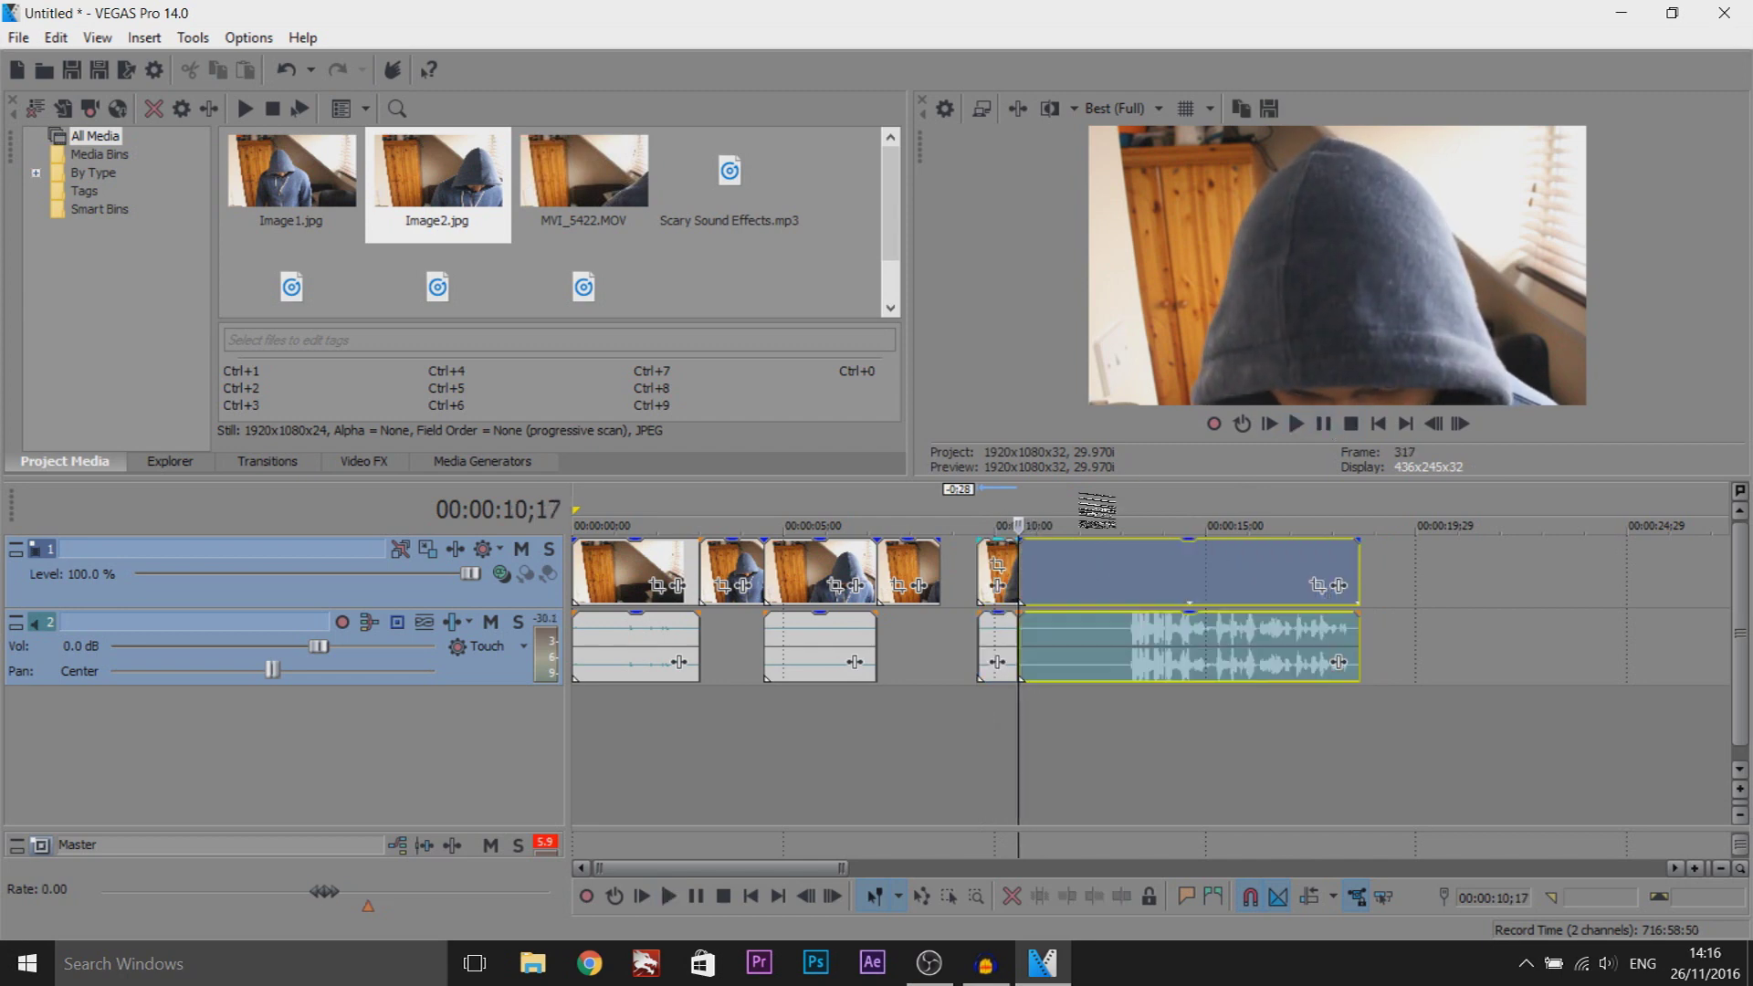
left_click_drag(1016, 559, 966, 569)
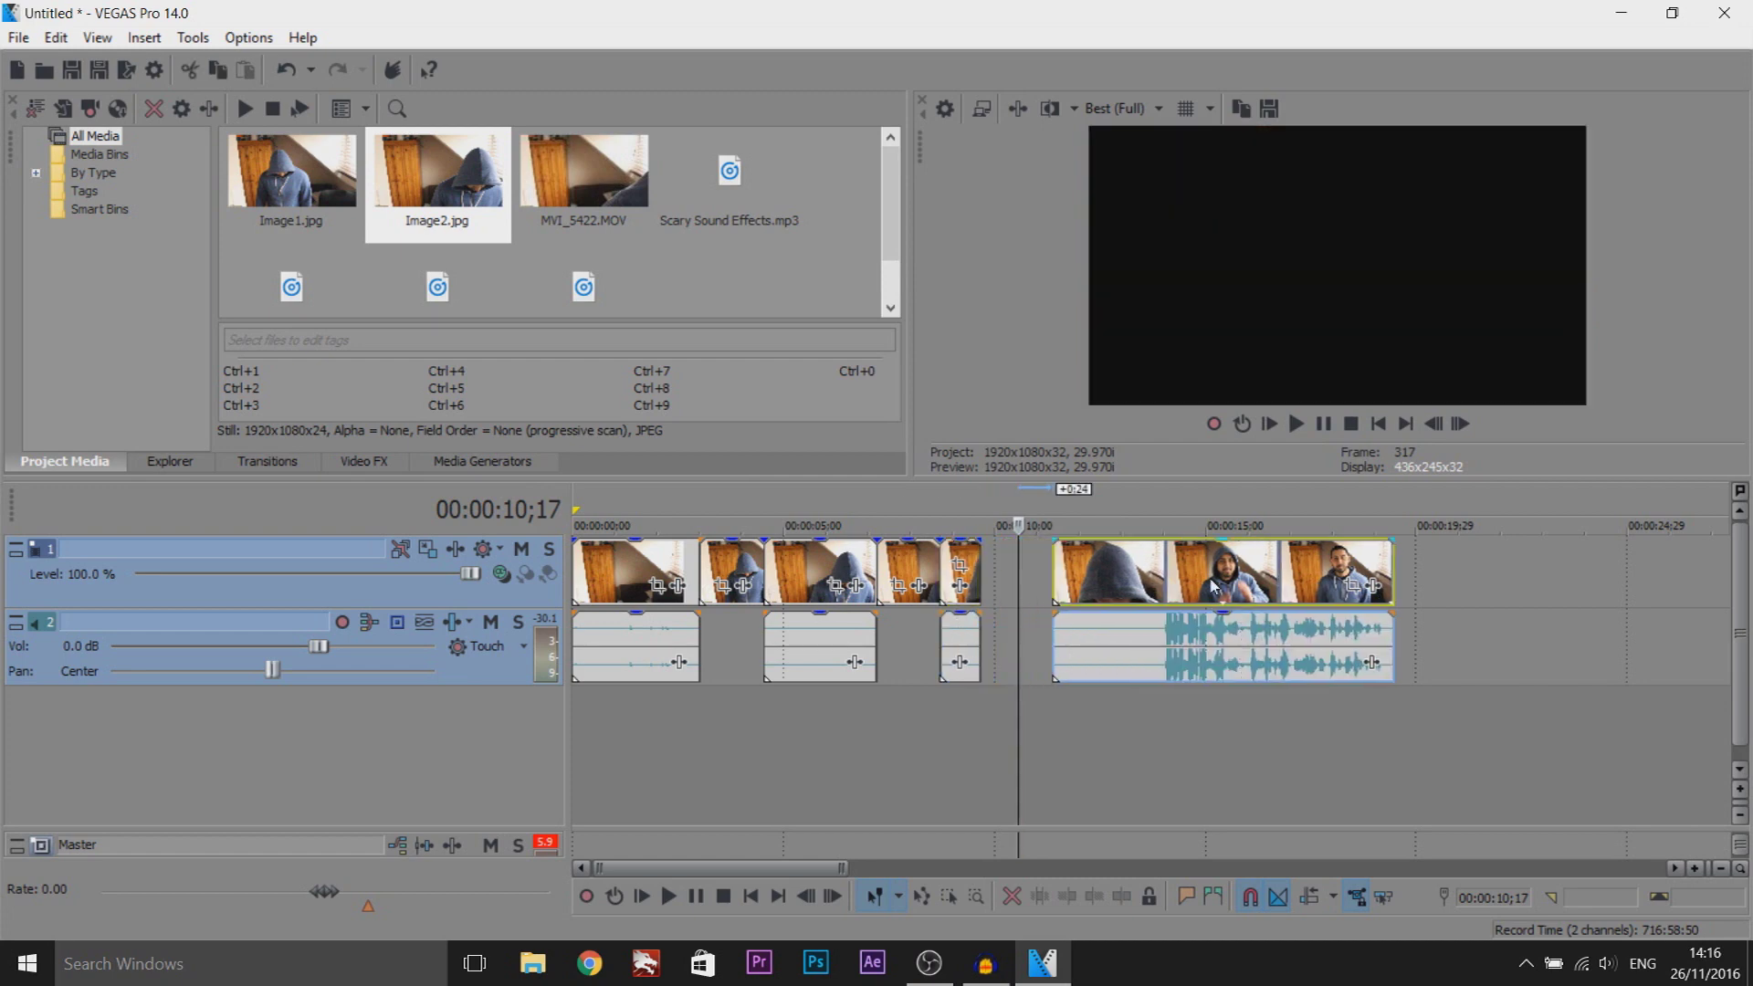
Save the close-up frame as Image3.jpg and place the still in the gap
key("Left")
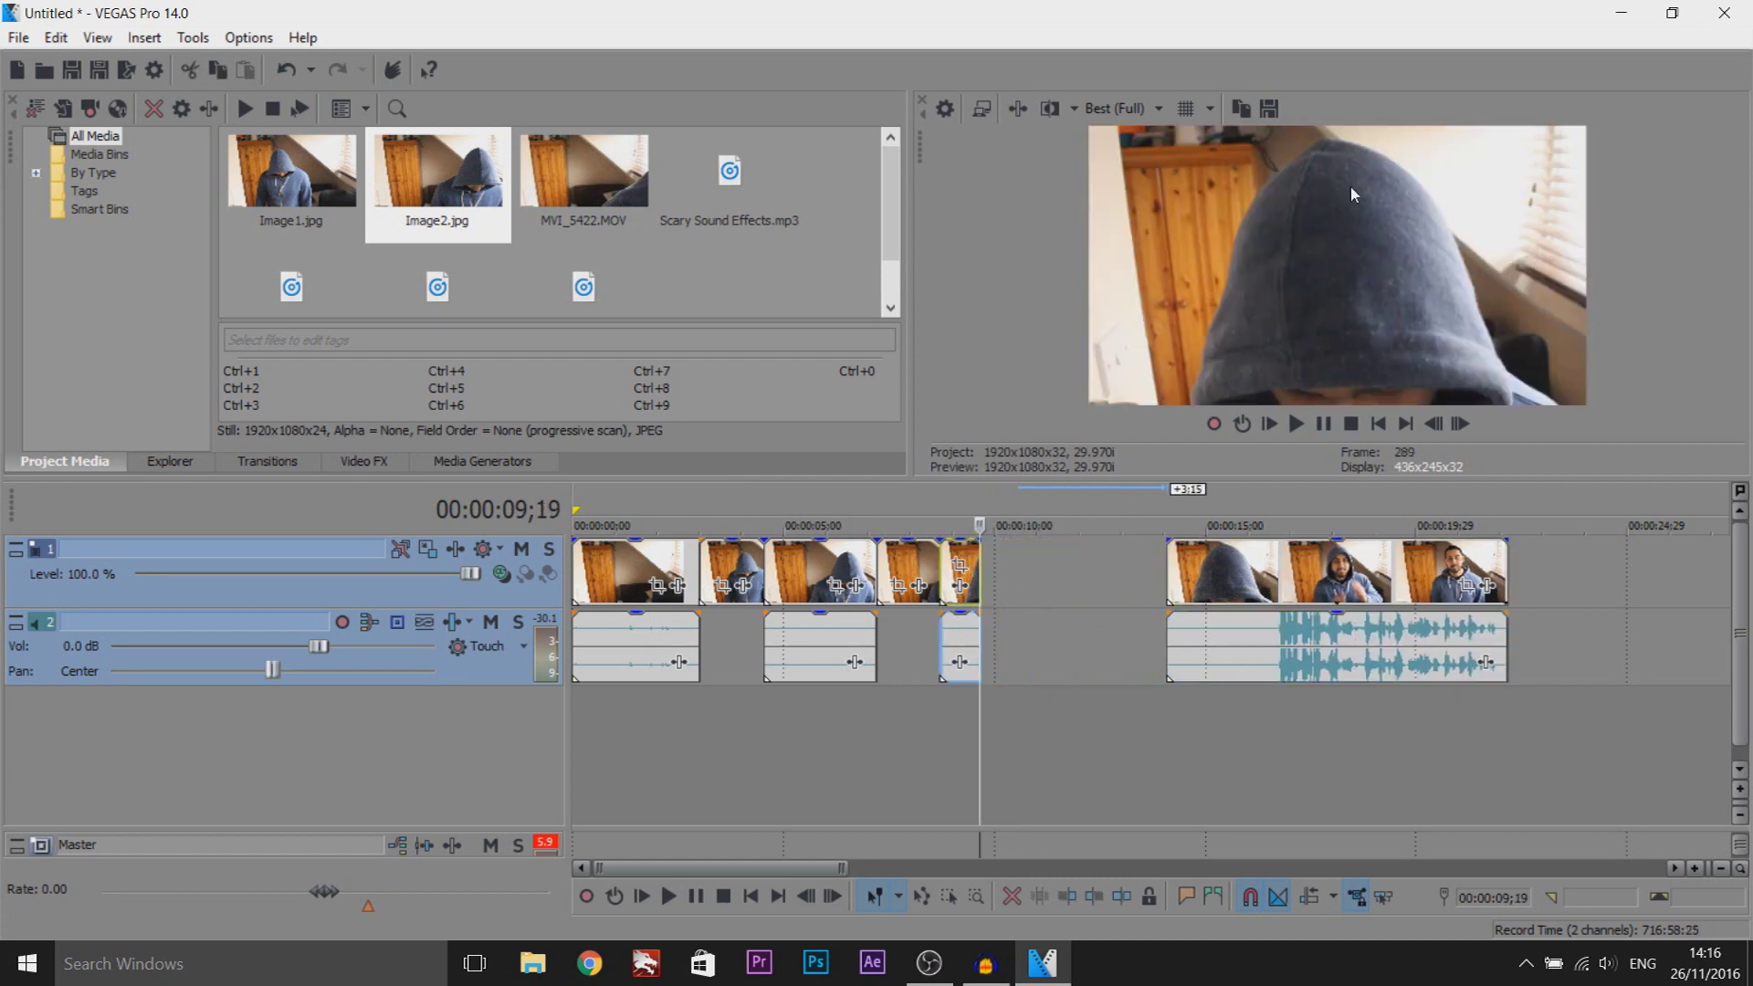
left_click(1270, 108)
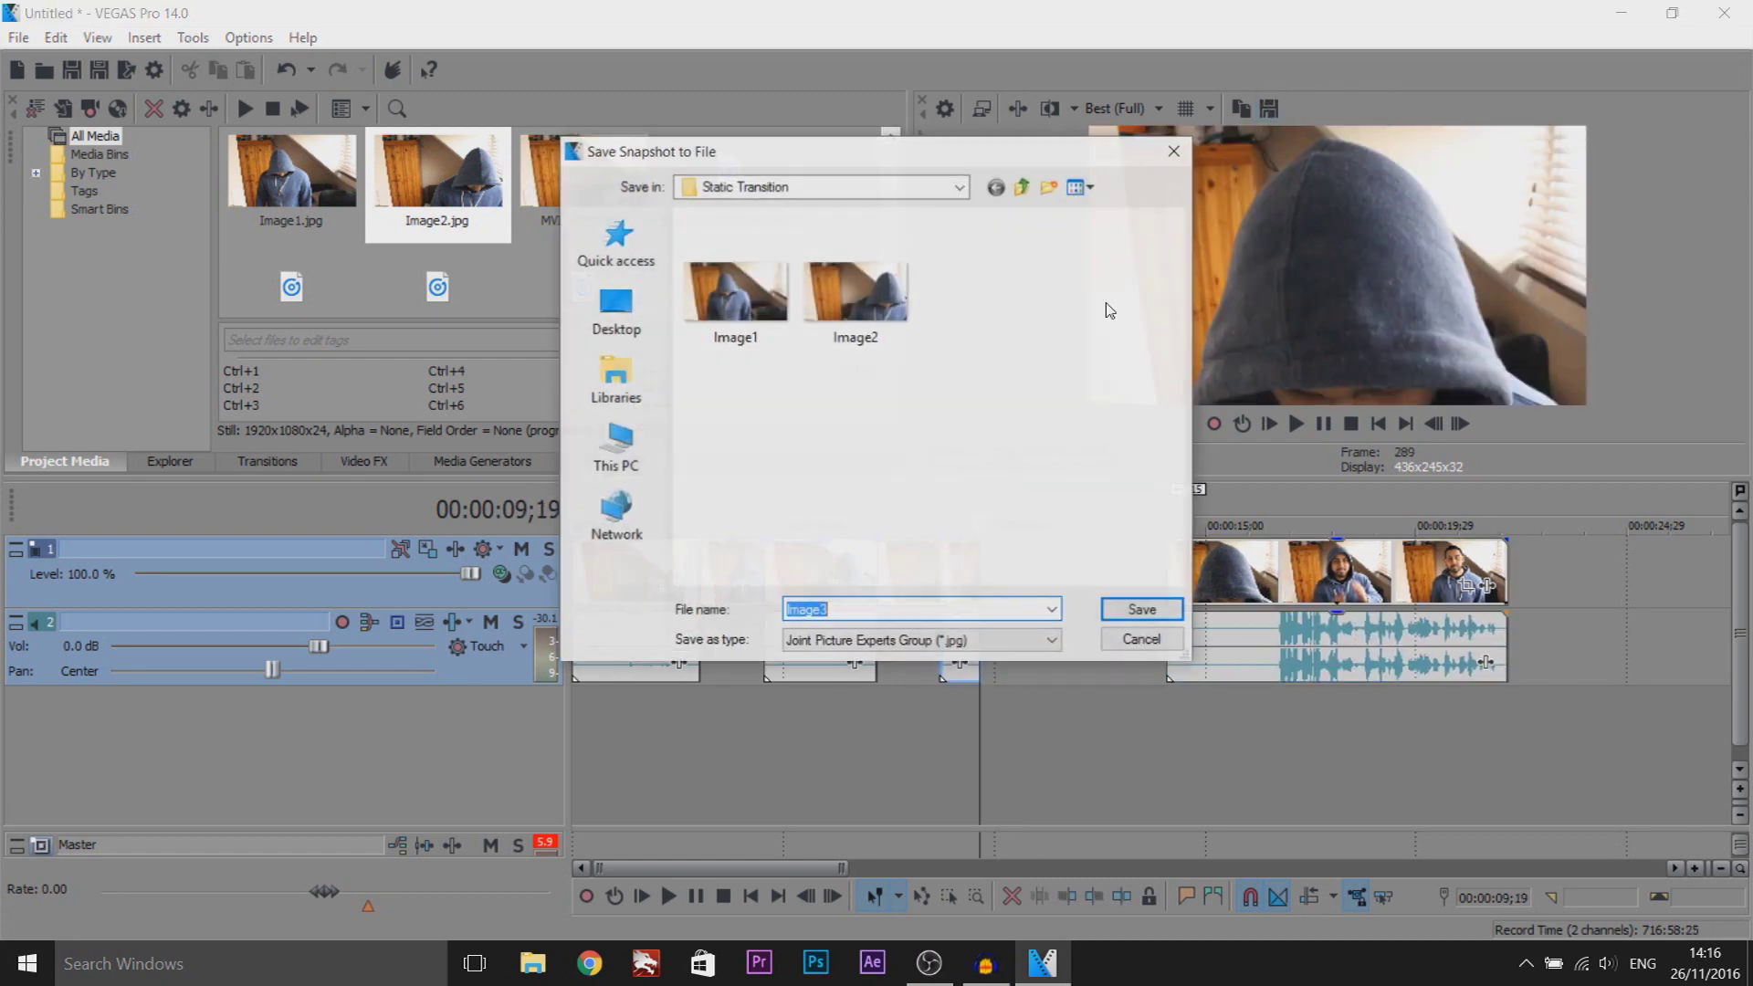
left_click(1153, 621)
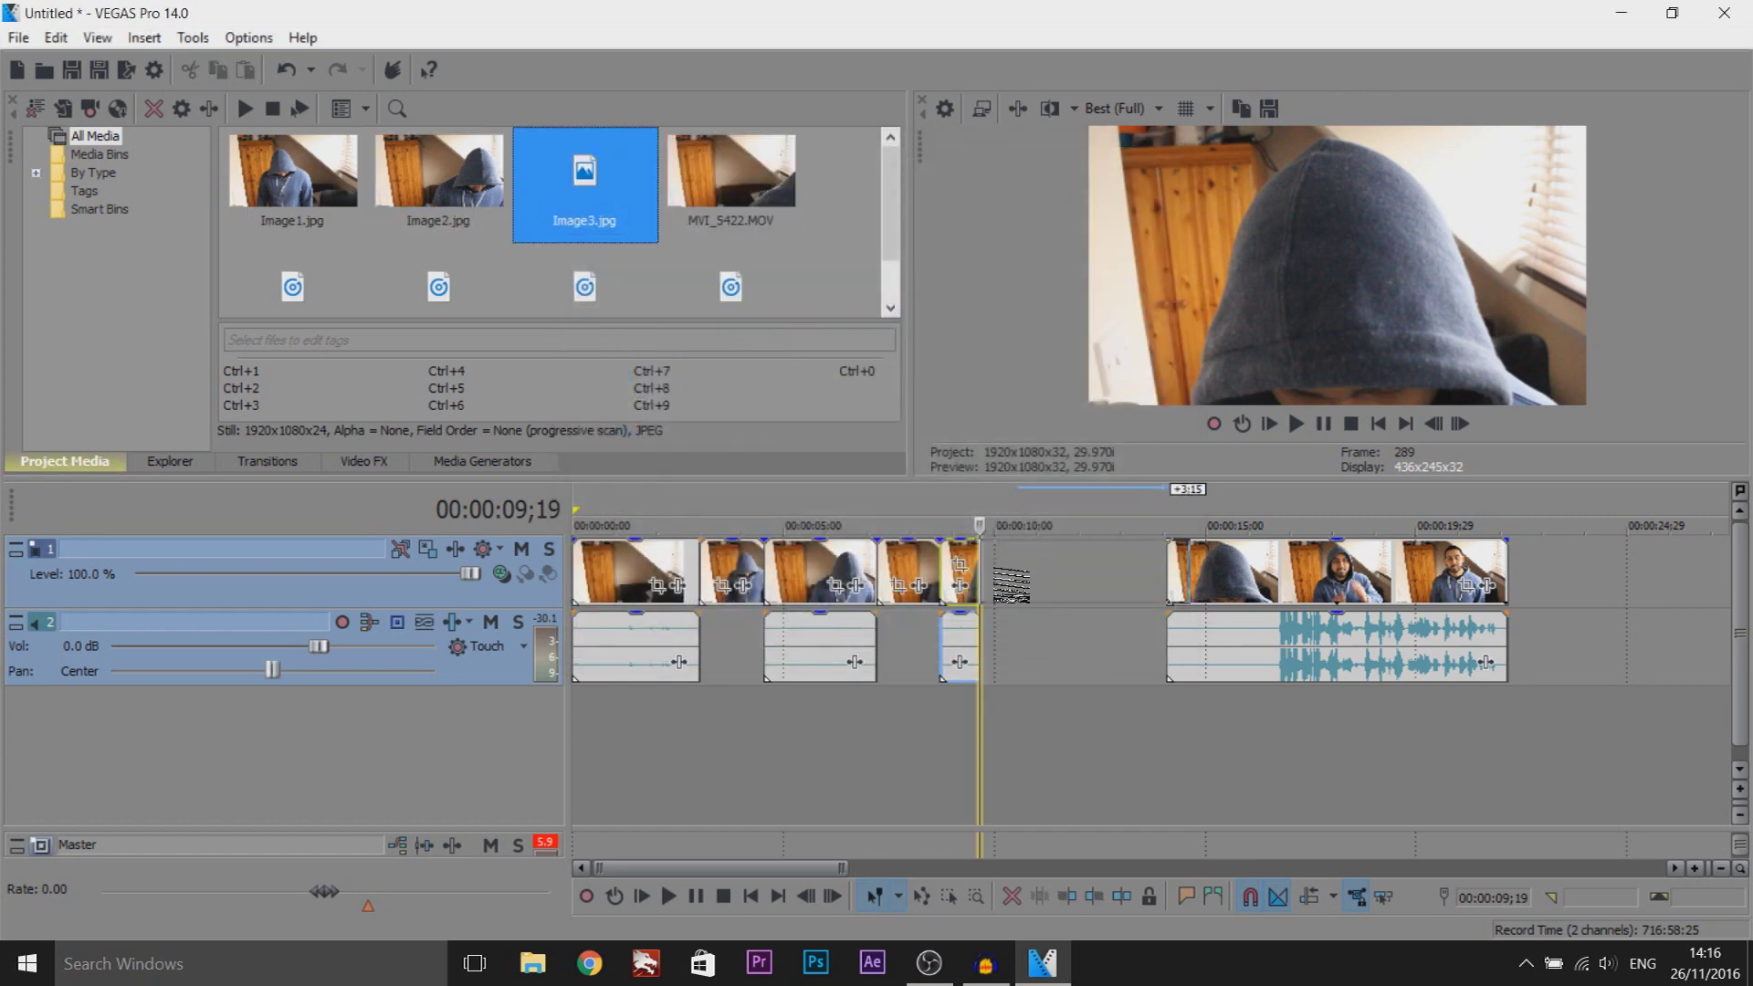
left_click_drag(1015, 550, 984, 571)
left_click(1000, 577)
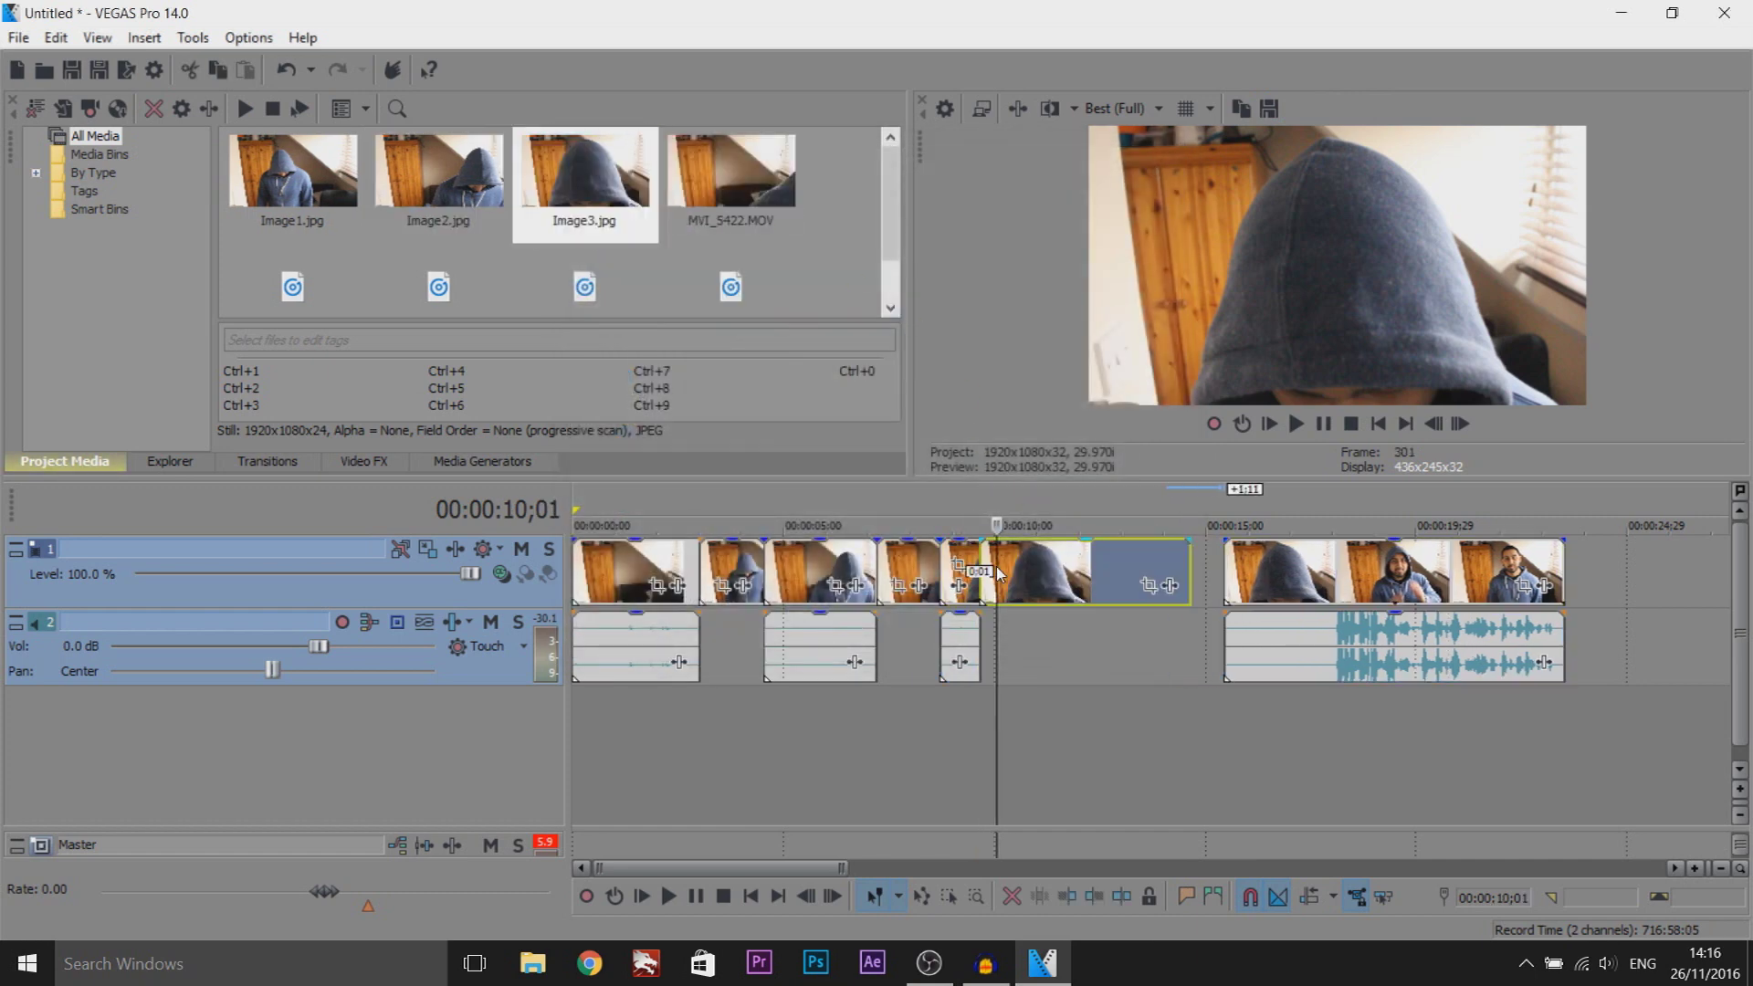
scroll(1042, 574, "up", 3)
left_click(966, 551)
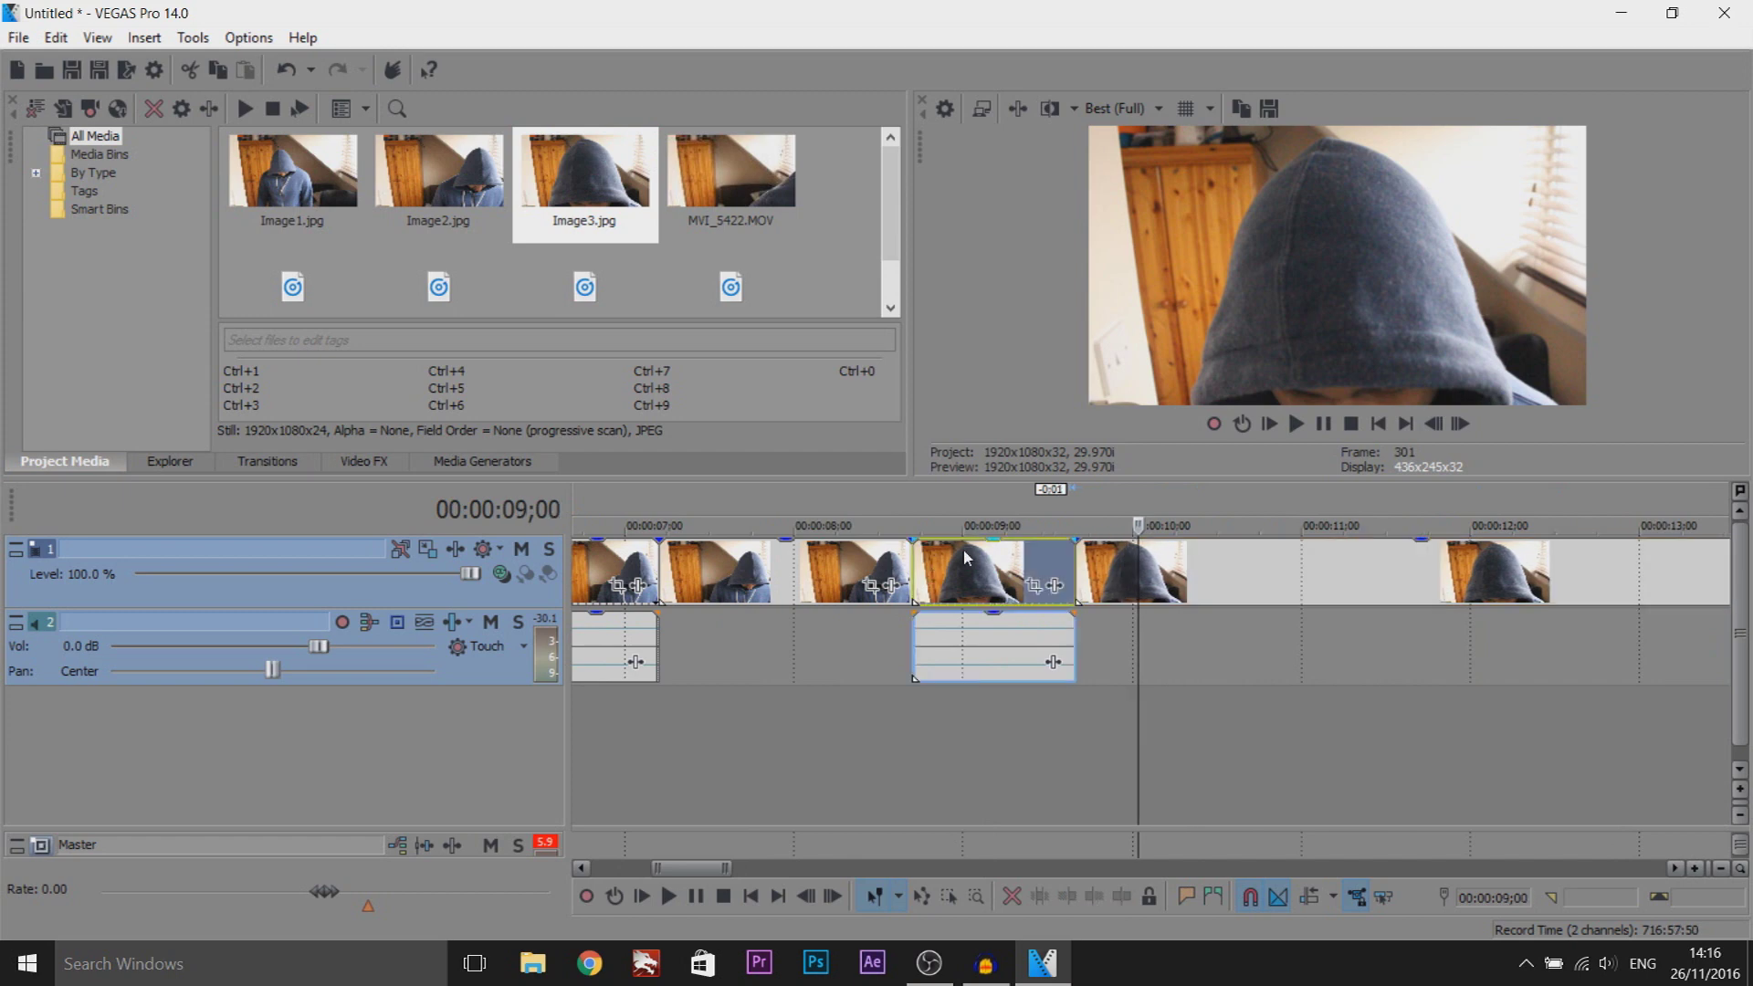
scroll(1126, 582, "down", 3)
Split the Image3 still at its desired end and delete the excess part
left_click(1202, 565)
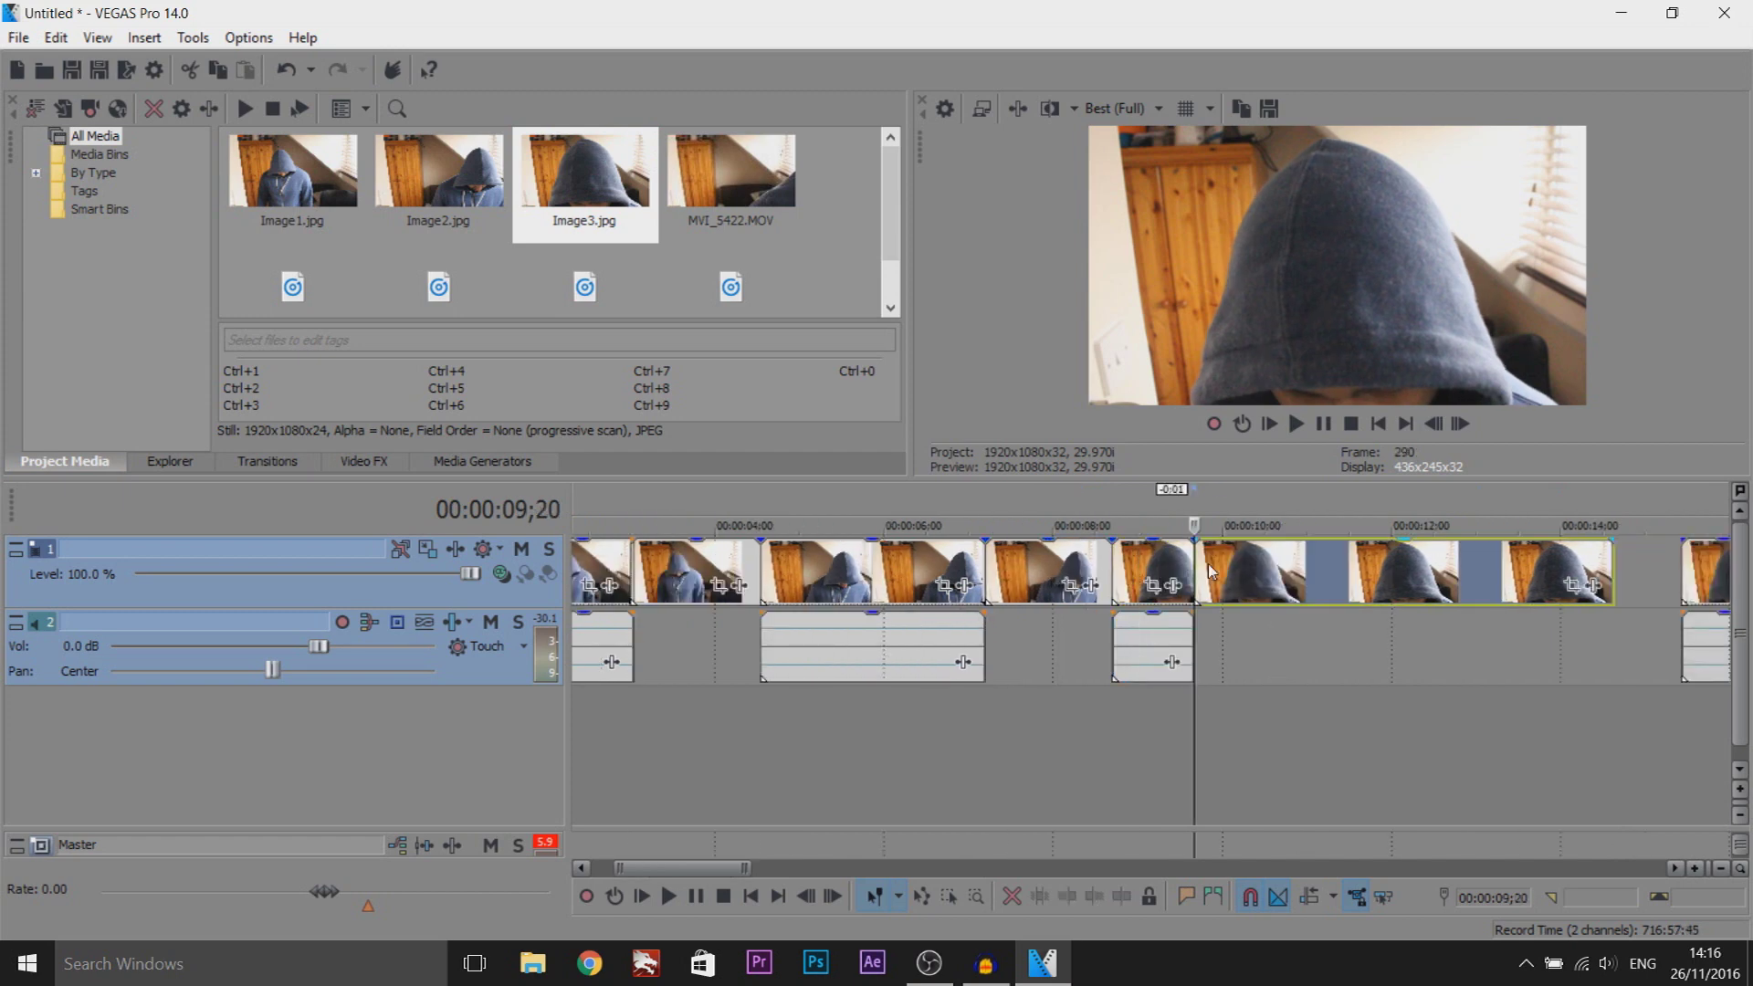
left_click(1304, 564)
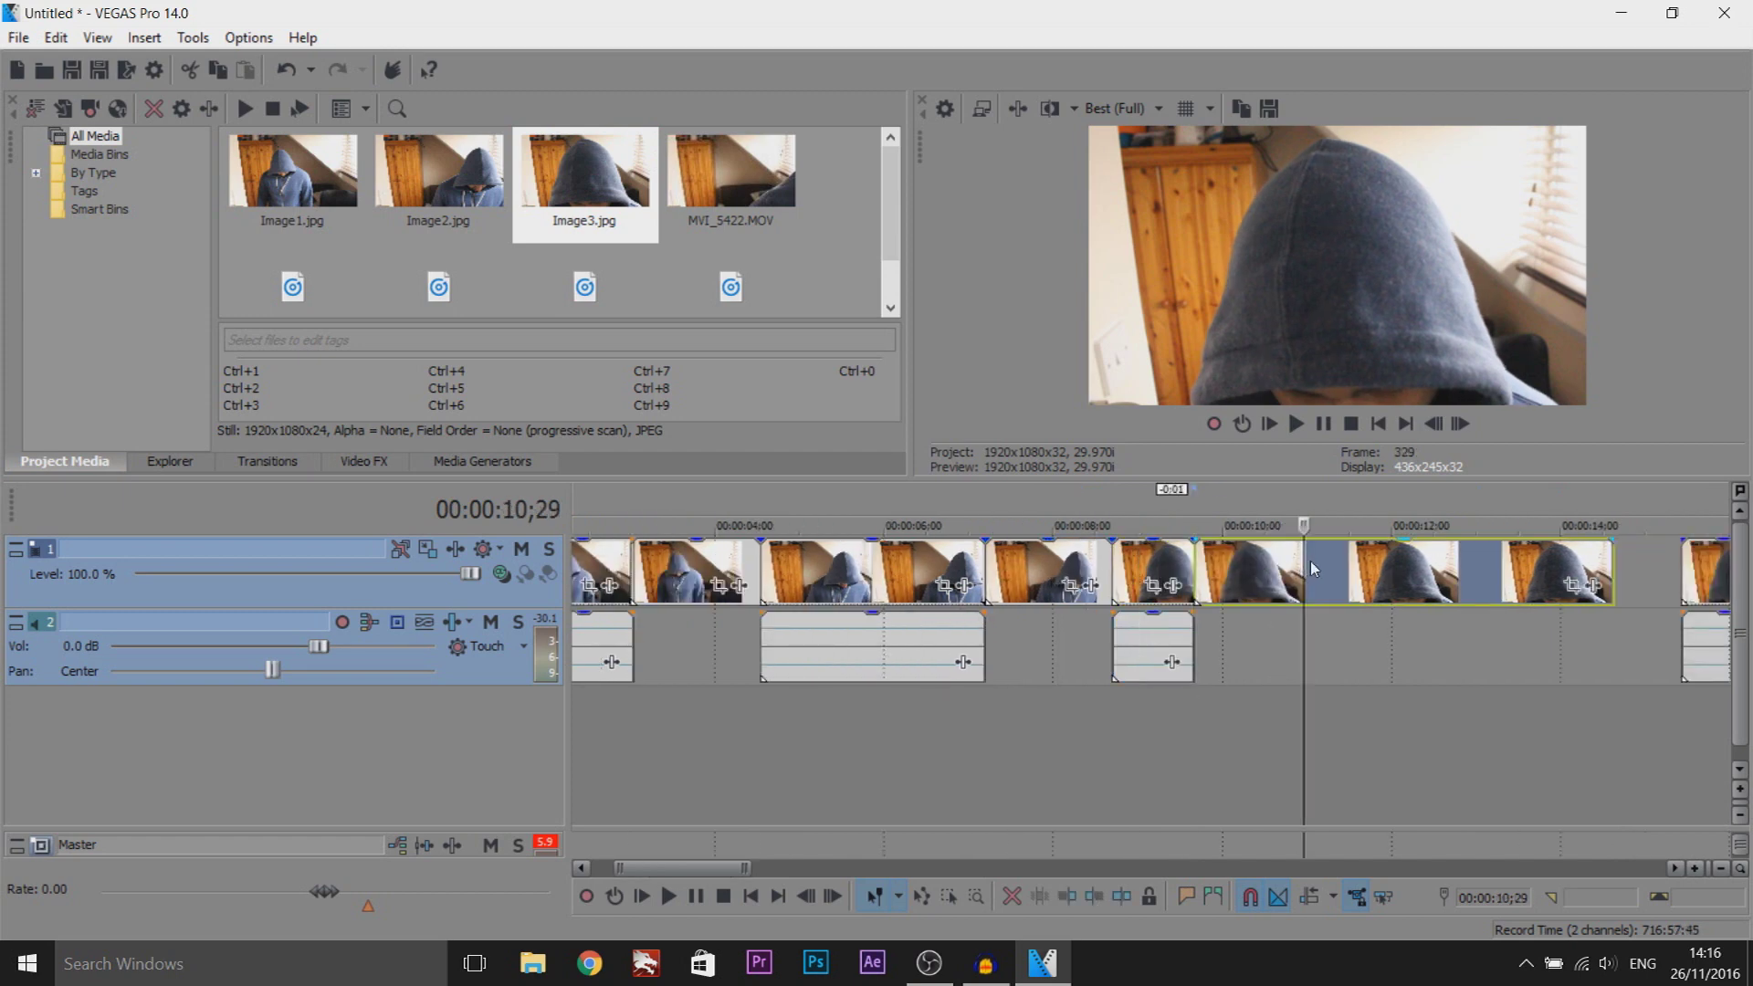
left_click(1187, 573)
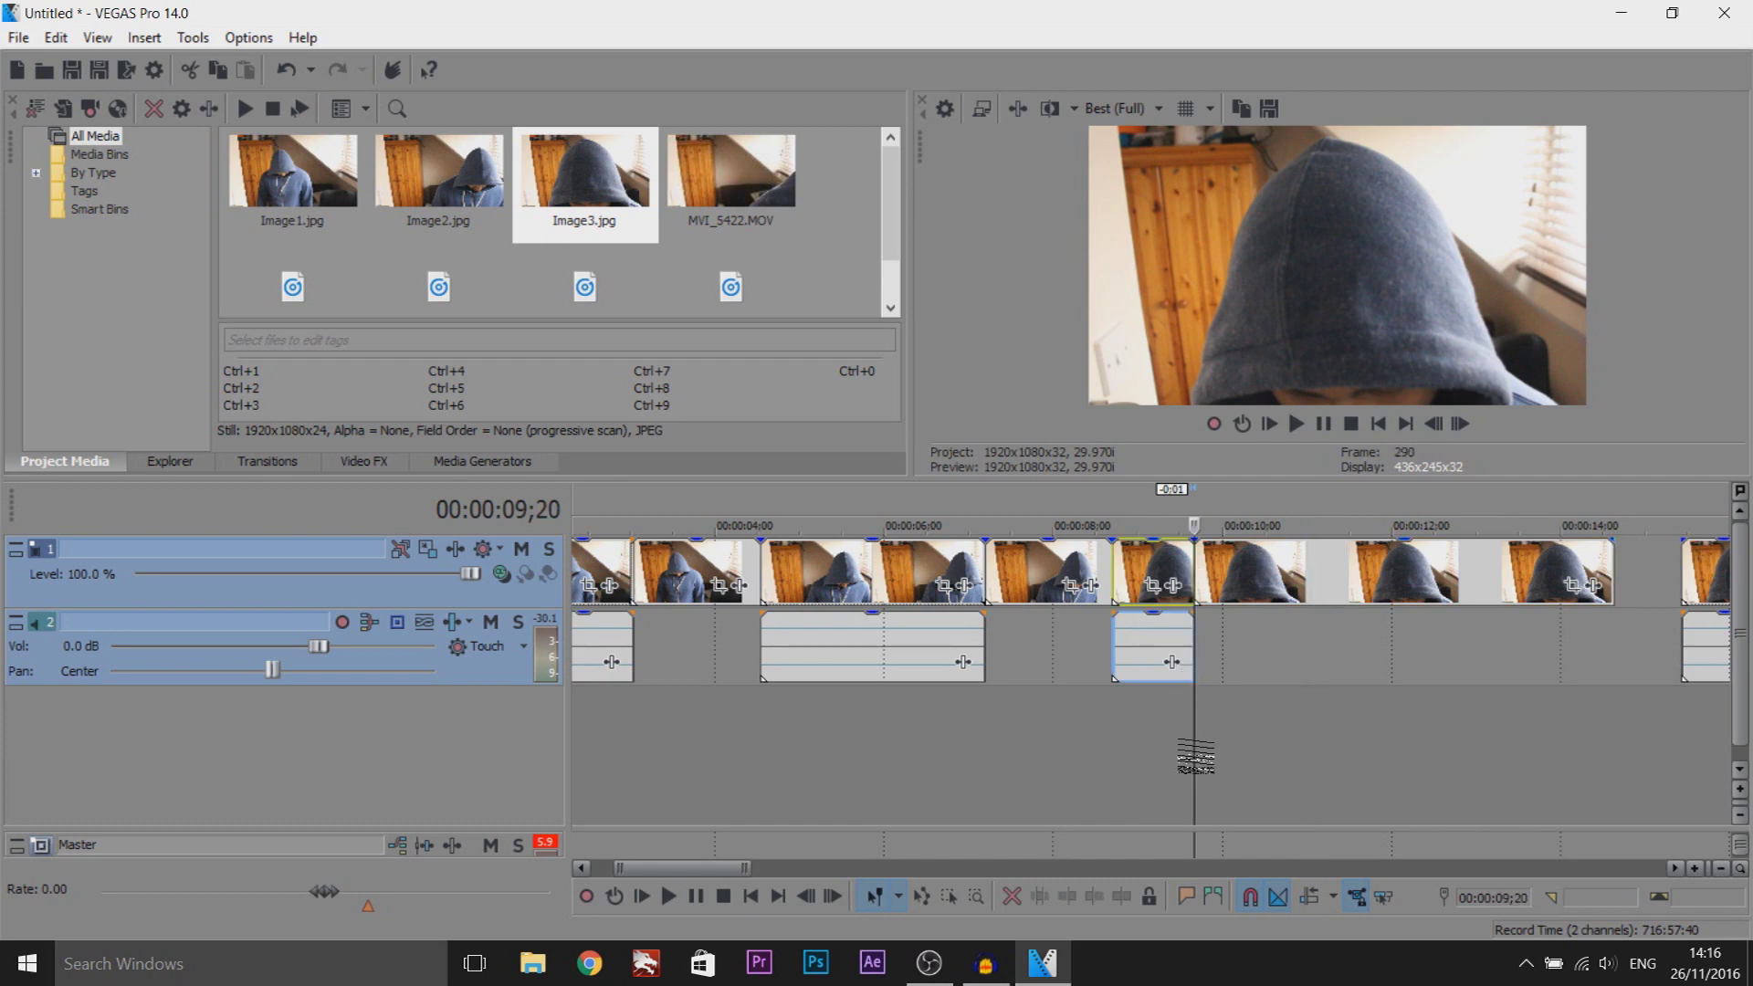
left_click(1202, 755)
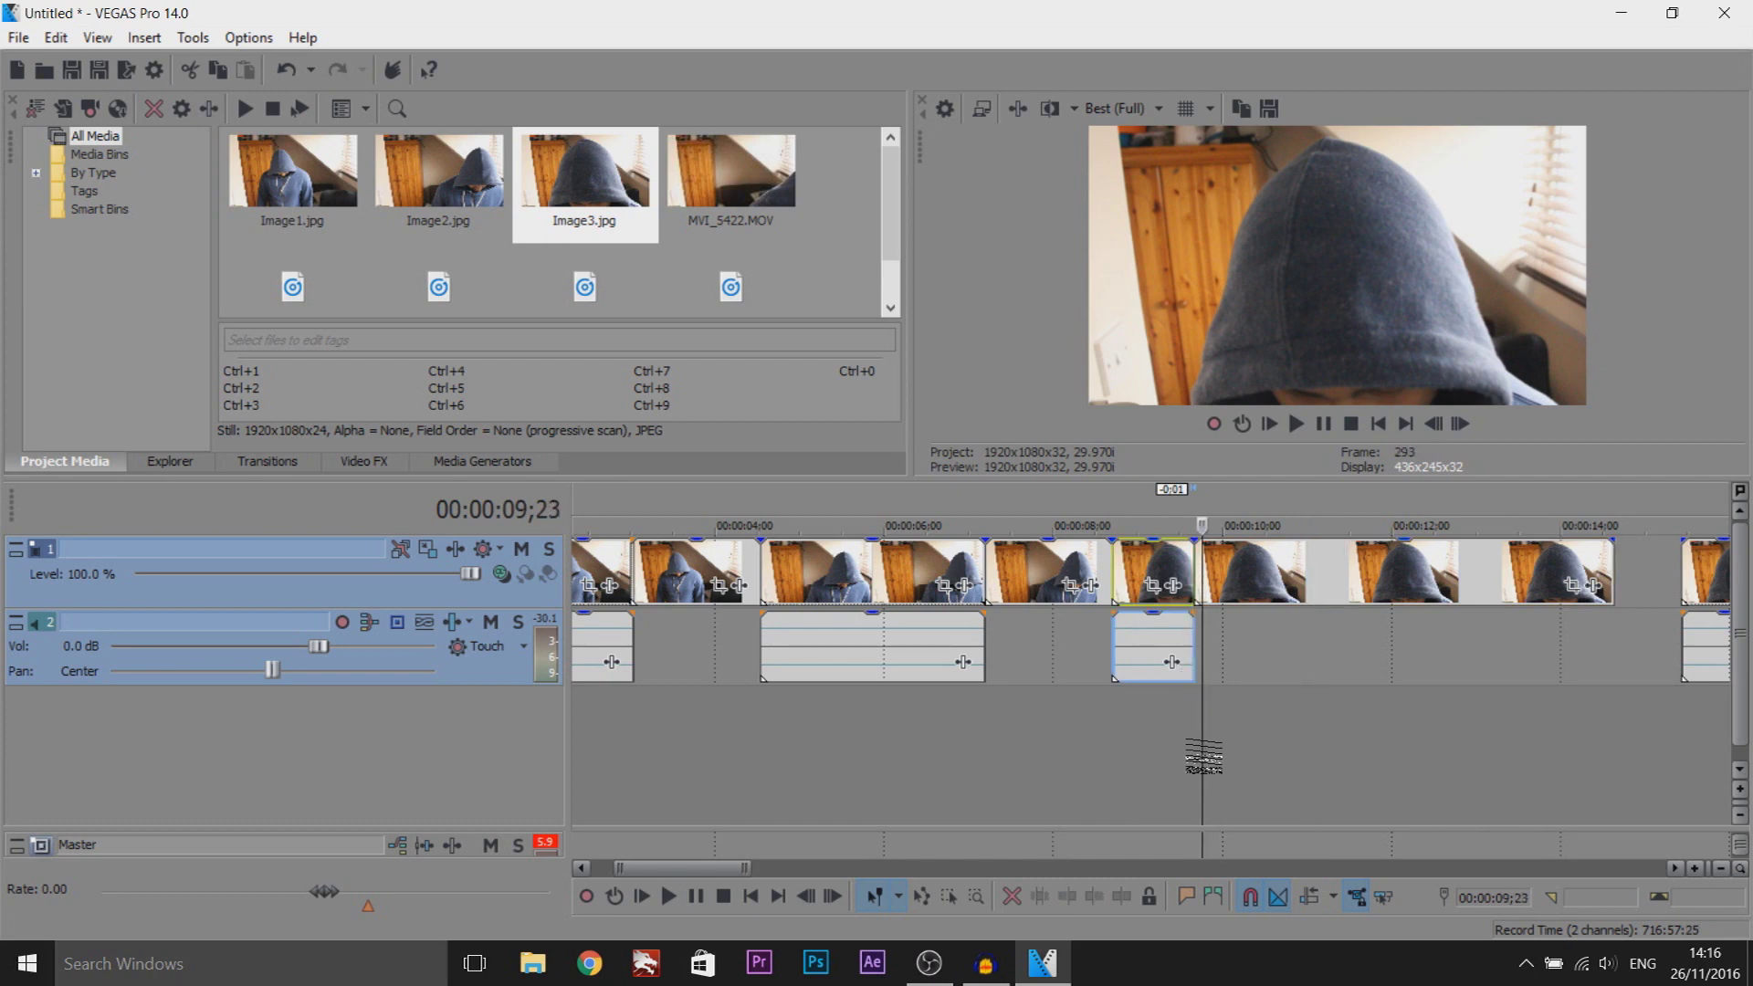
left_click(1323, 582)
key("s")
key("Delete")
scroll(1316, 603, "down", 3)
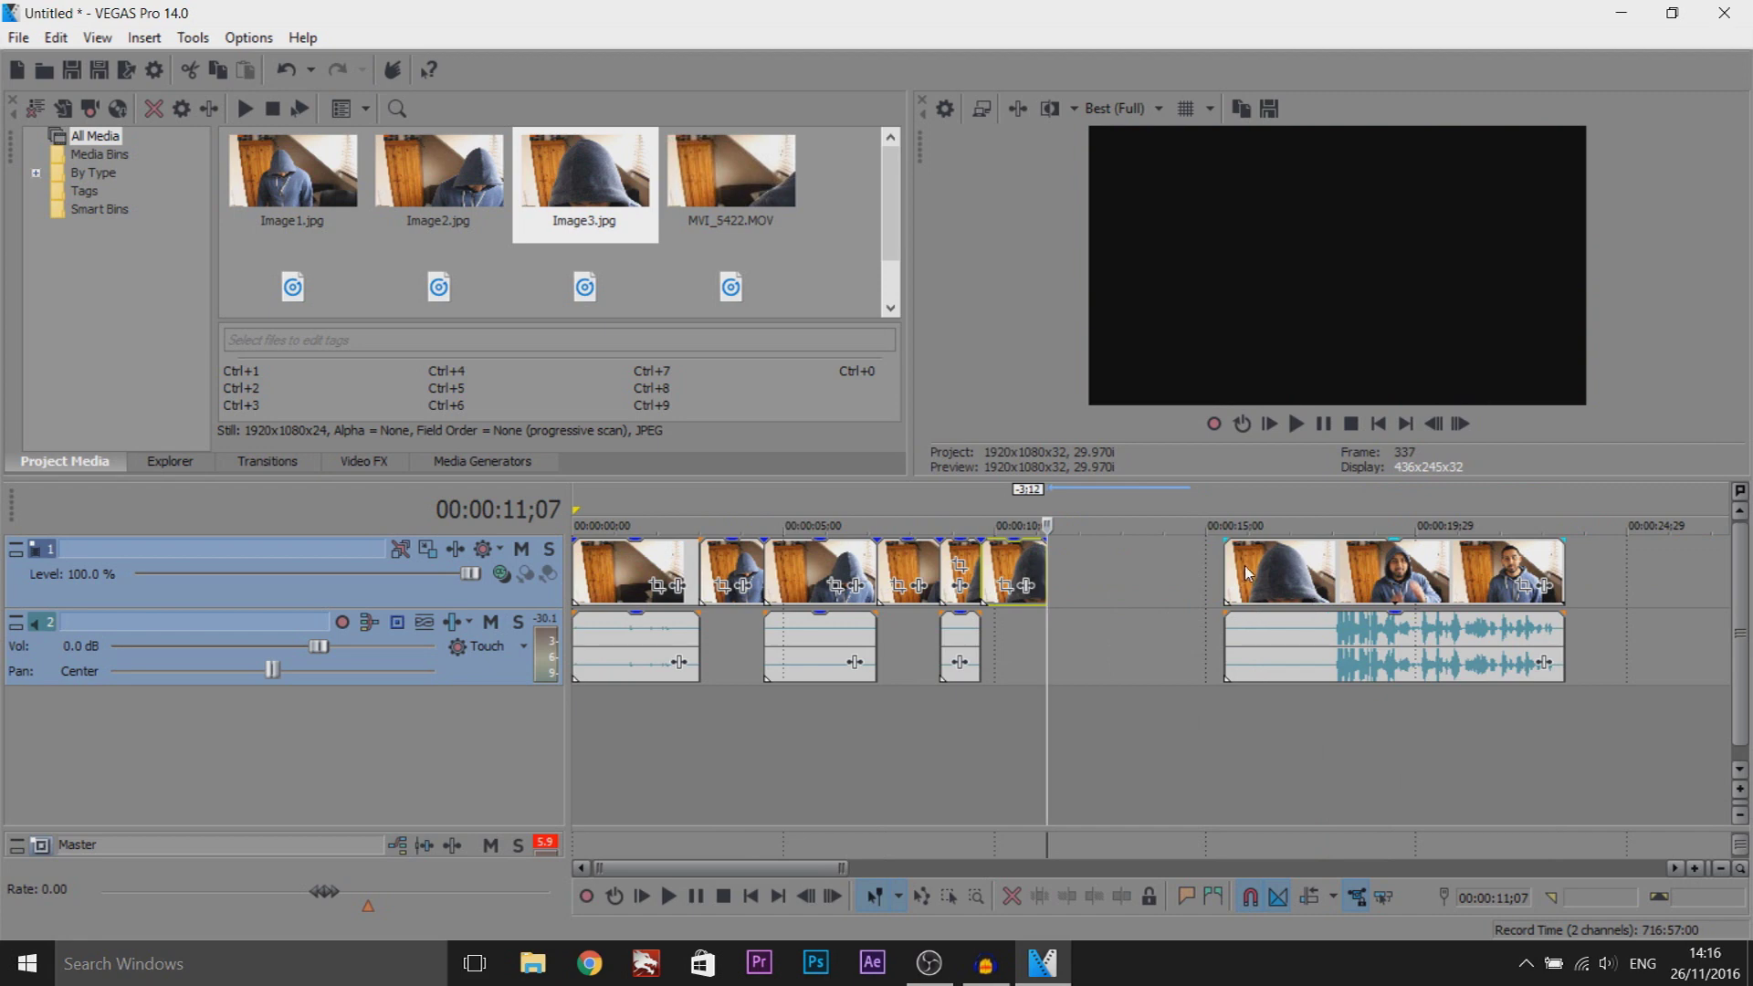
Move the talking clip left to follow the still and trim its start
left_click_drag(1246, 567, 1159, 568)
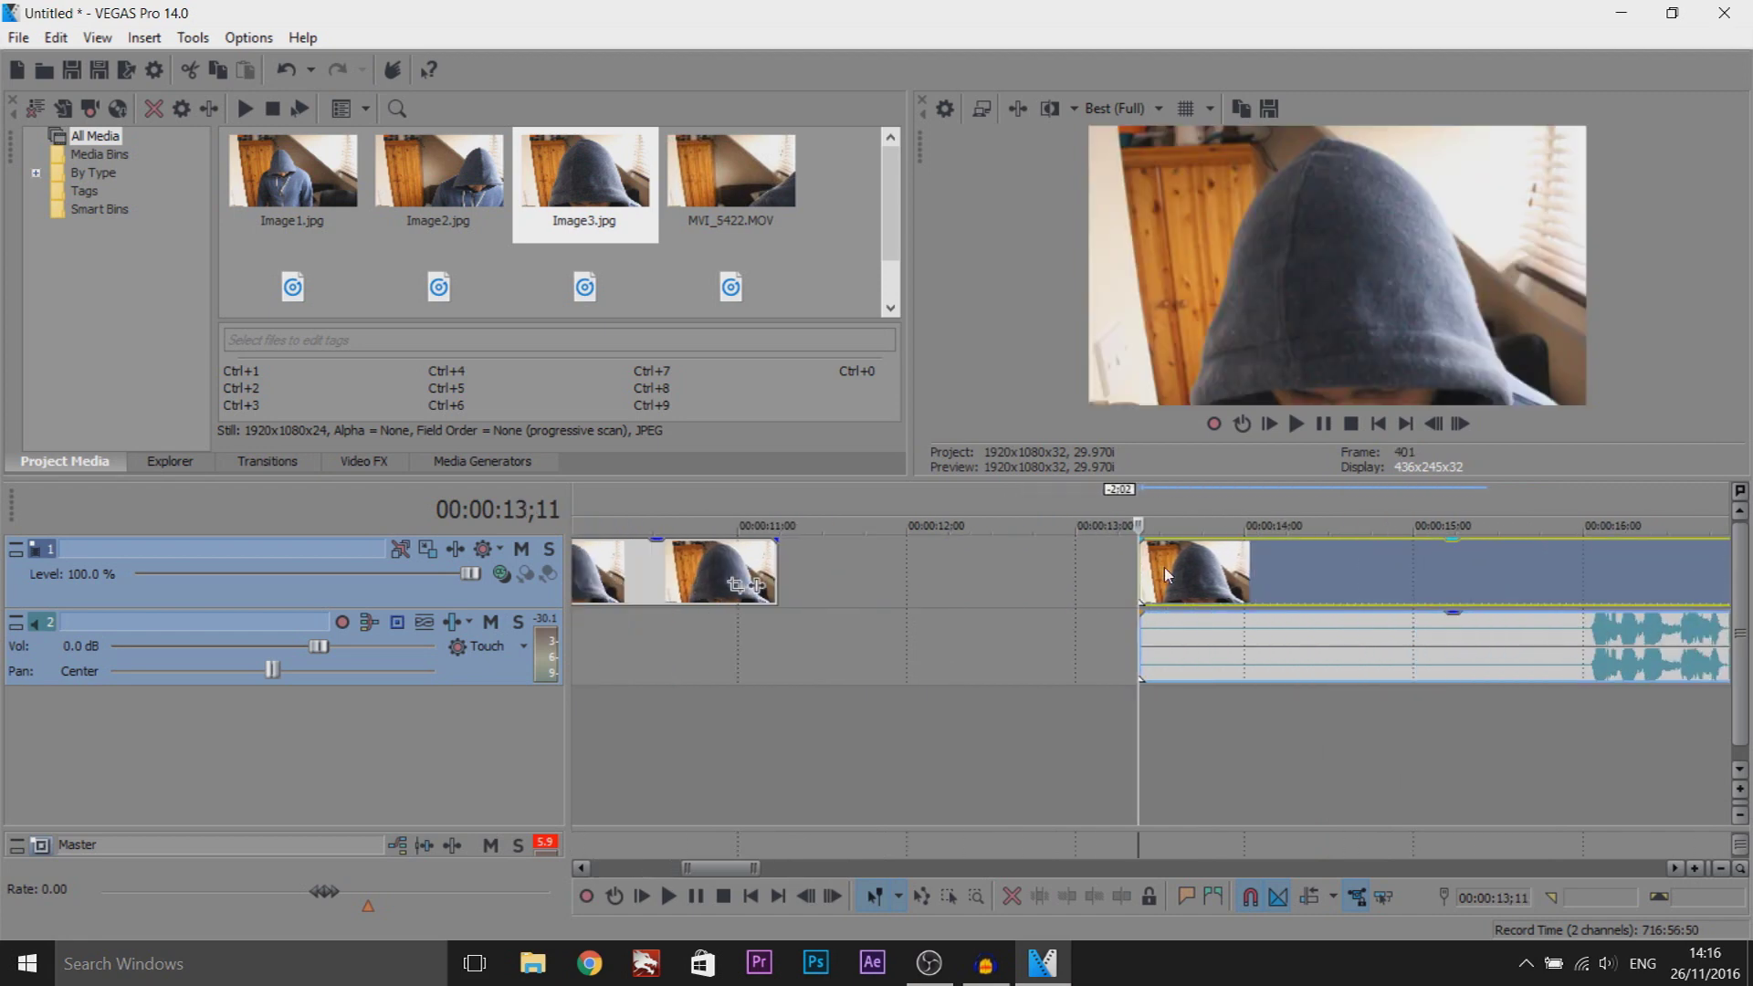
left_click_drag(1141, 575, 1250, 580)
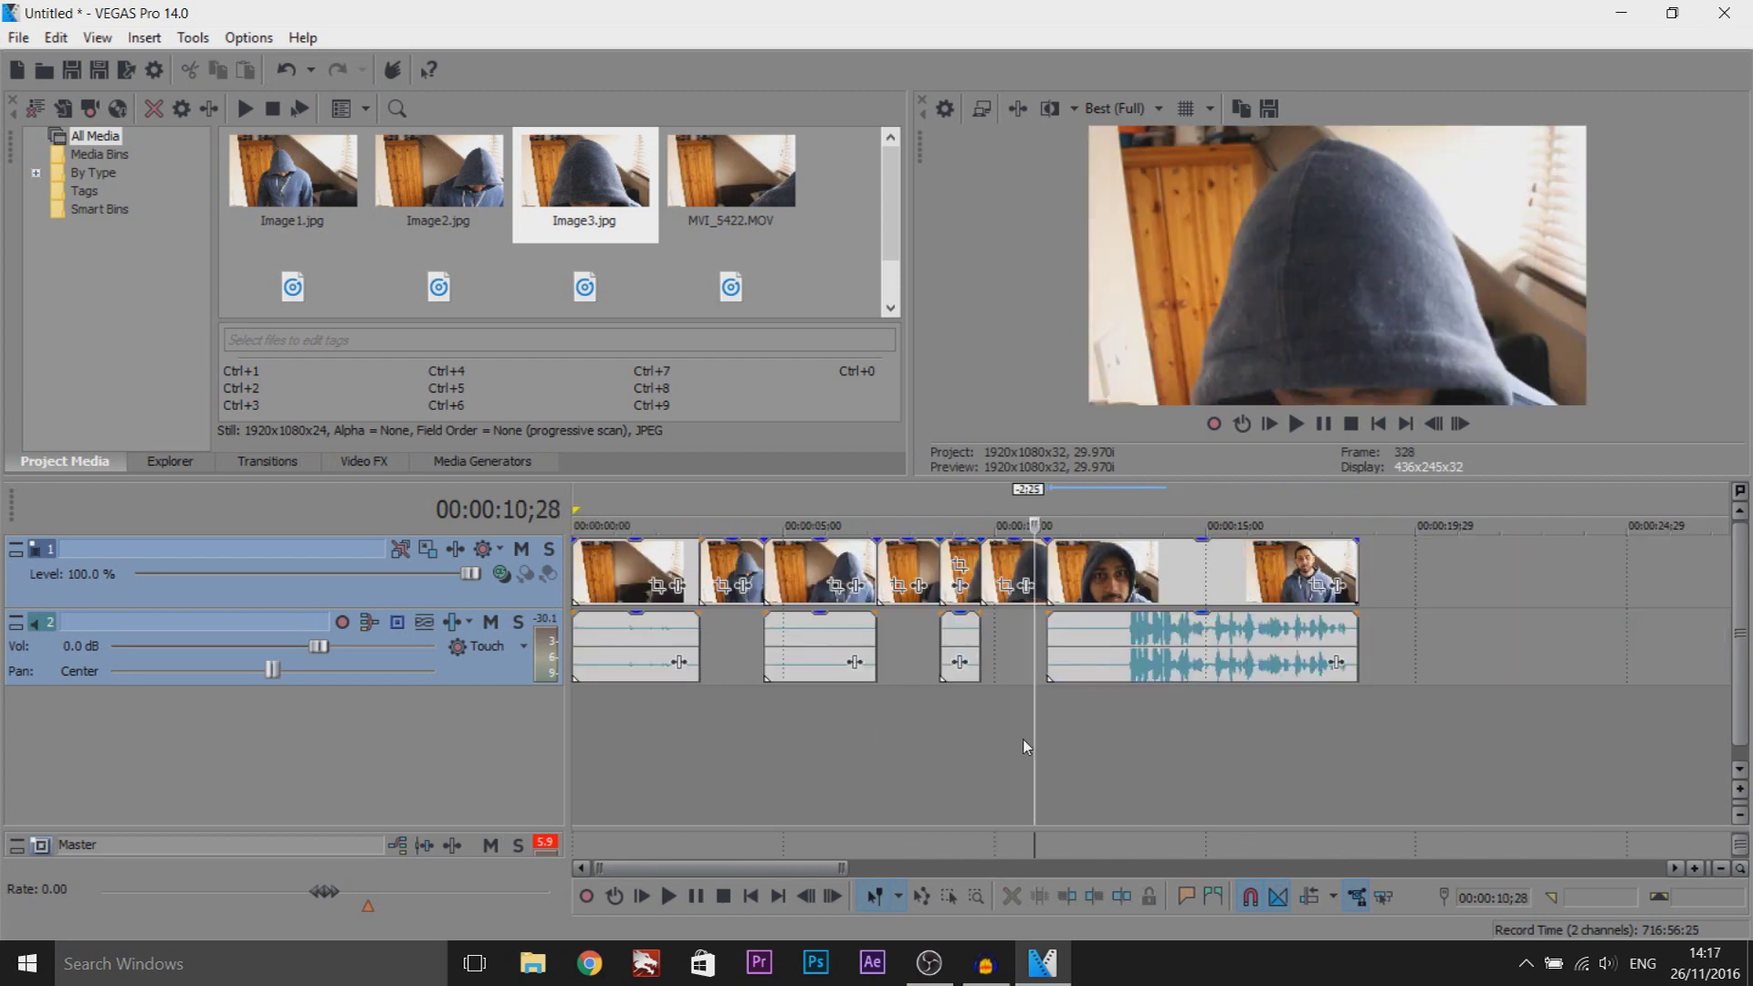
left_click(970, 726)
key("Home")
key("space")
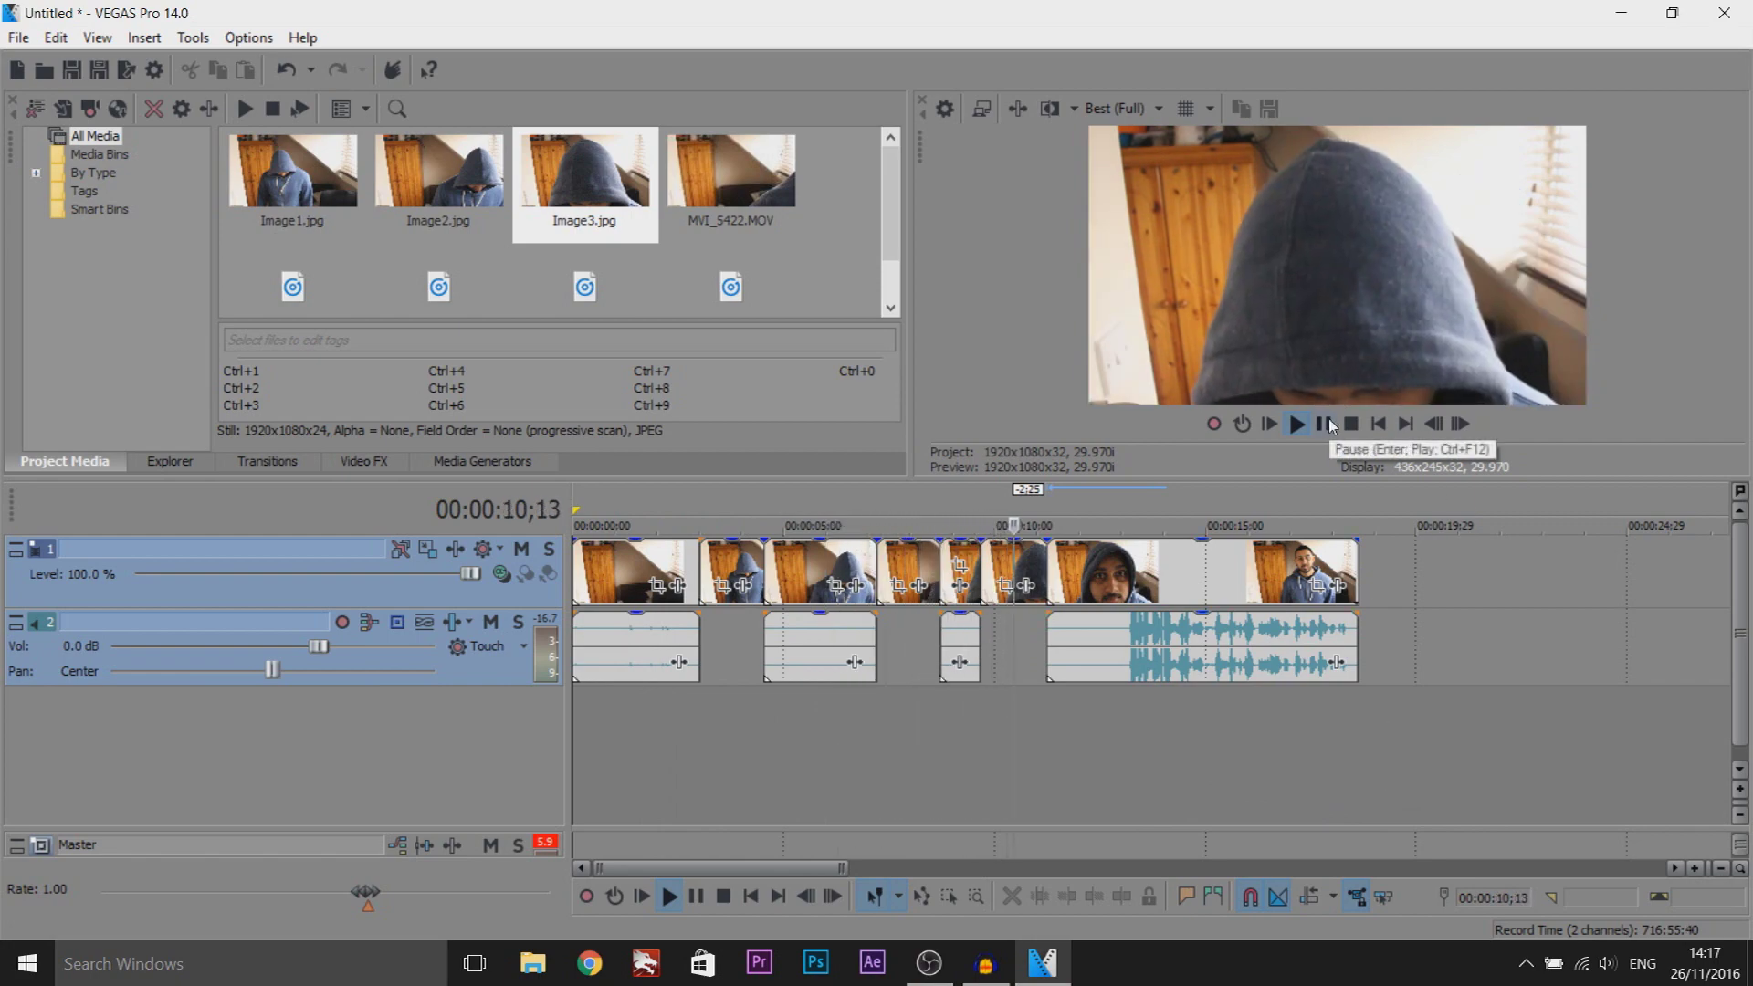
key("Return")
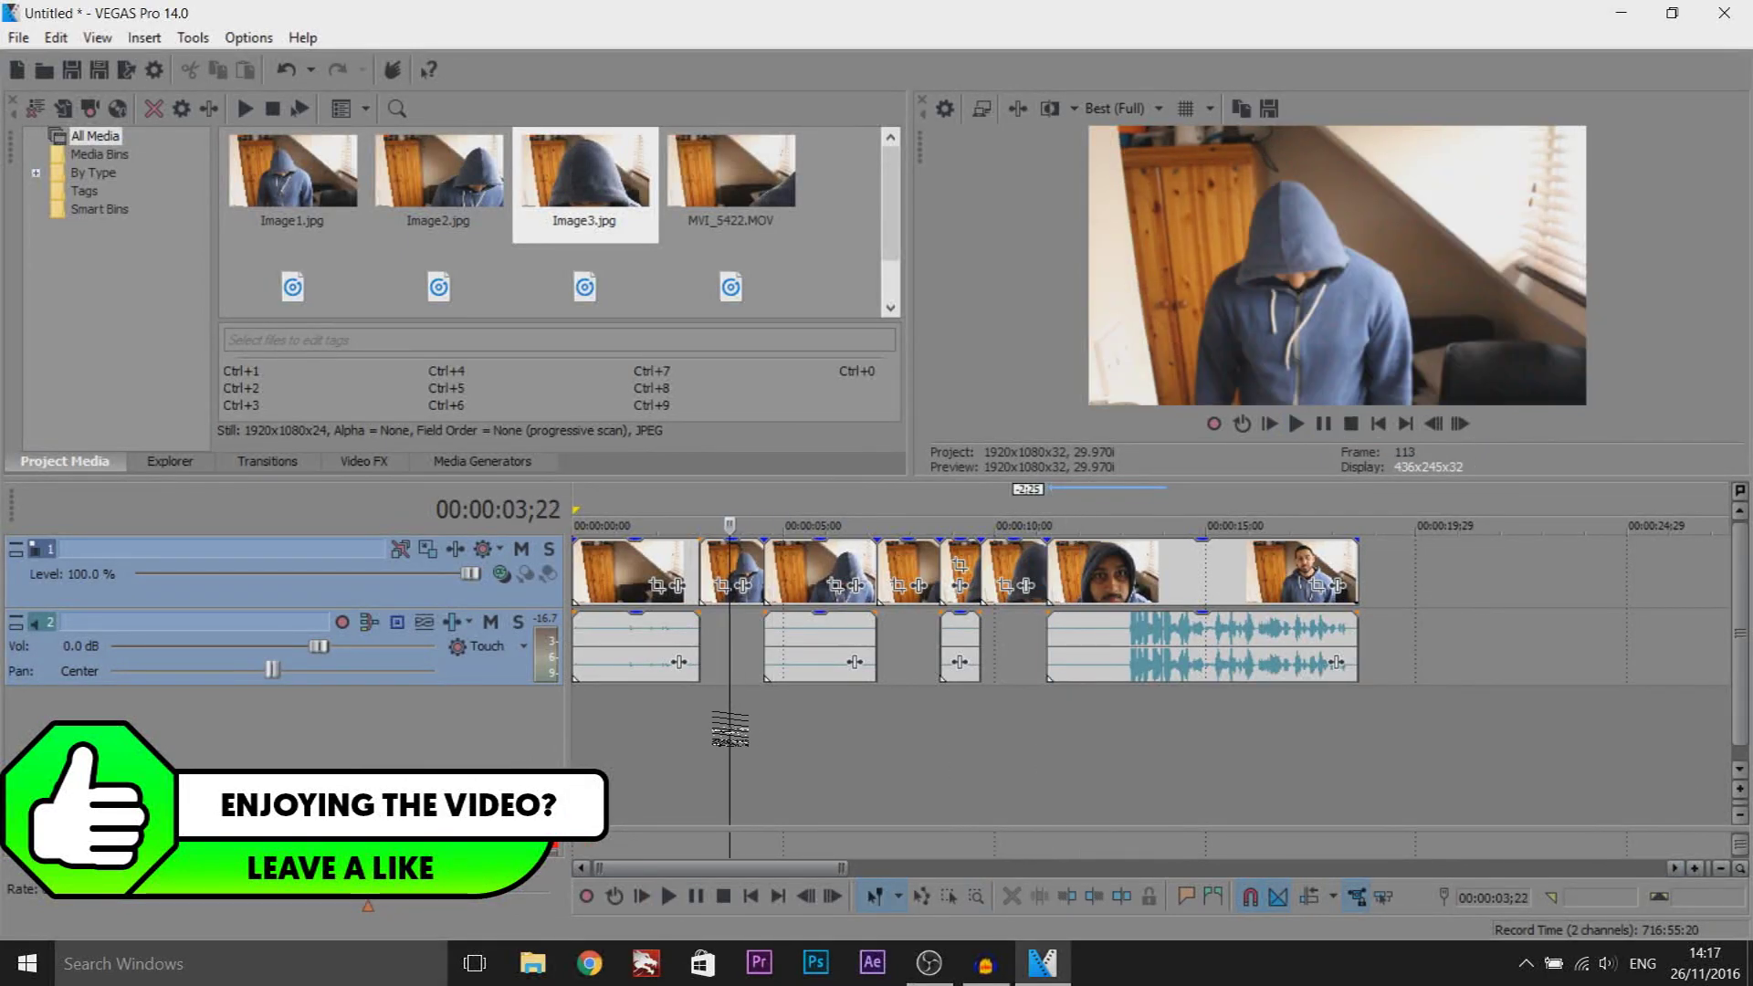
left_click_drag(1084, 758, 701, 733)
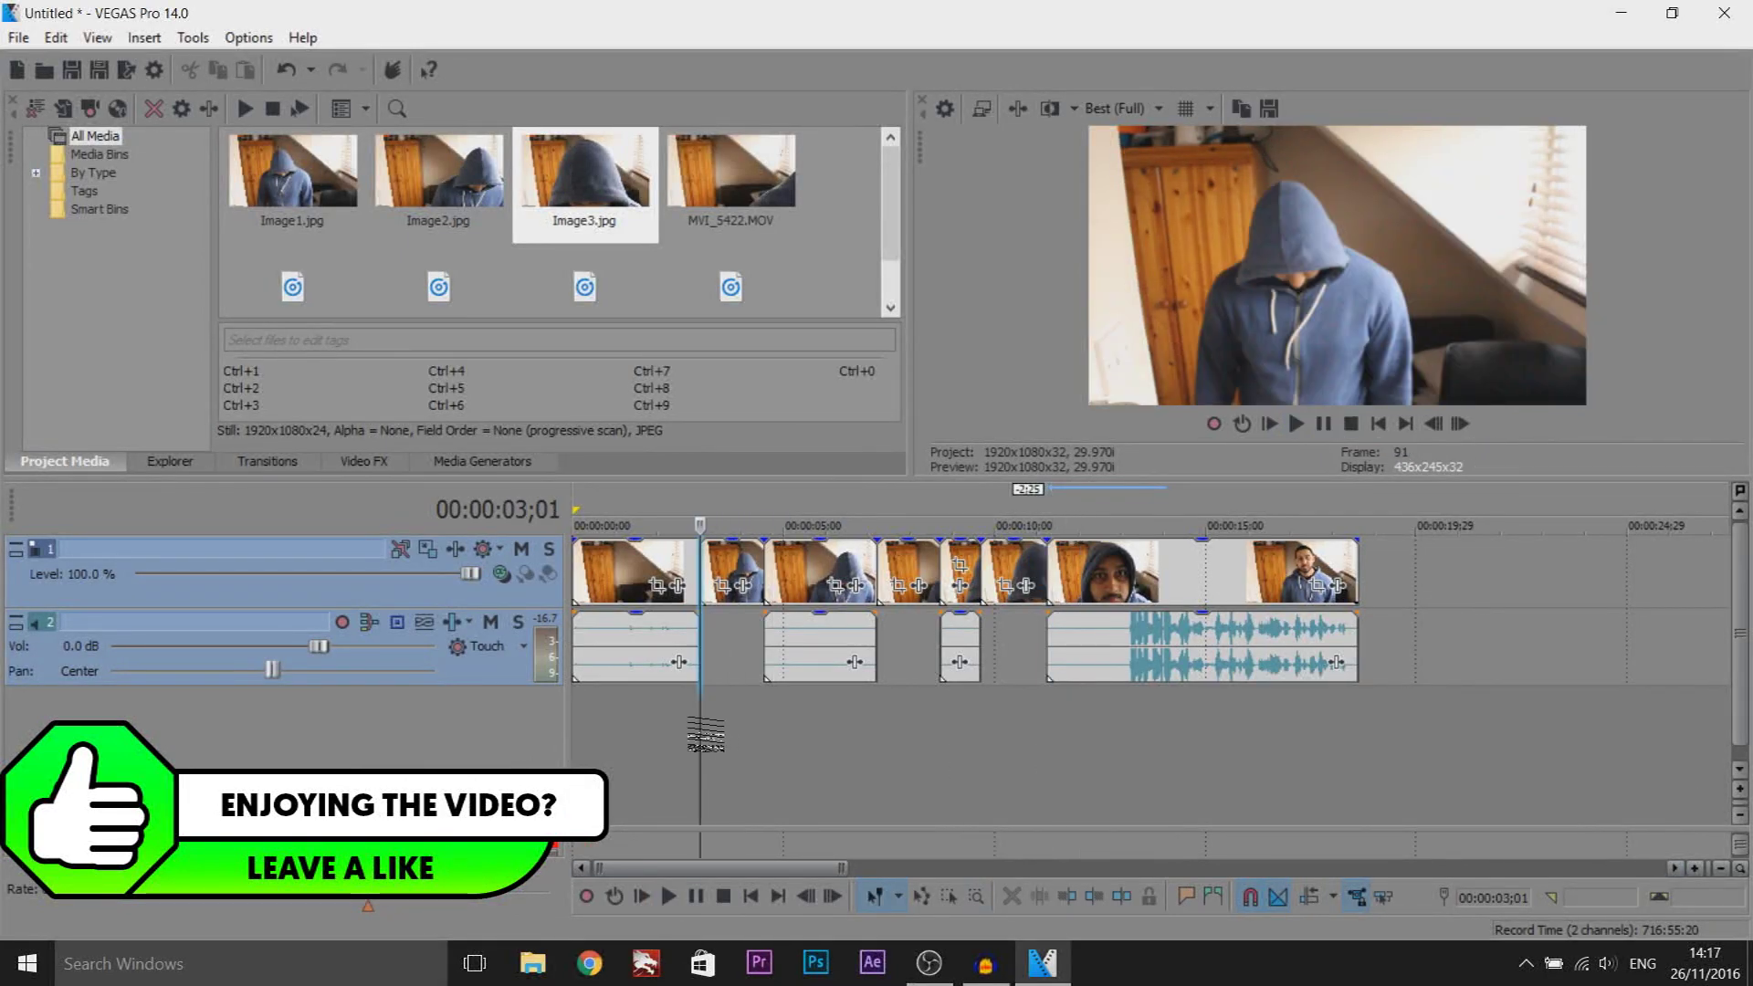
left_click(371, 465)
Show the TV Simulator presets in the Video FX list
left_click(371, 236)
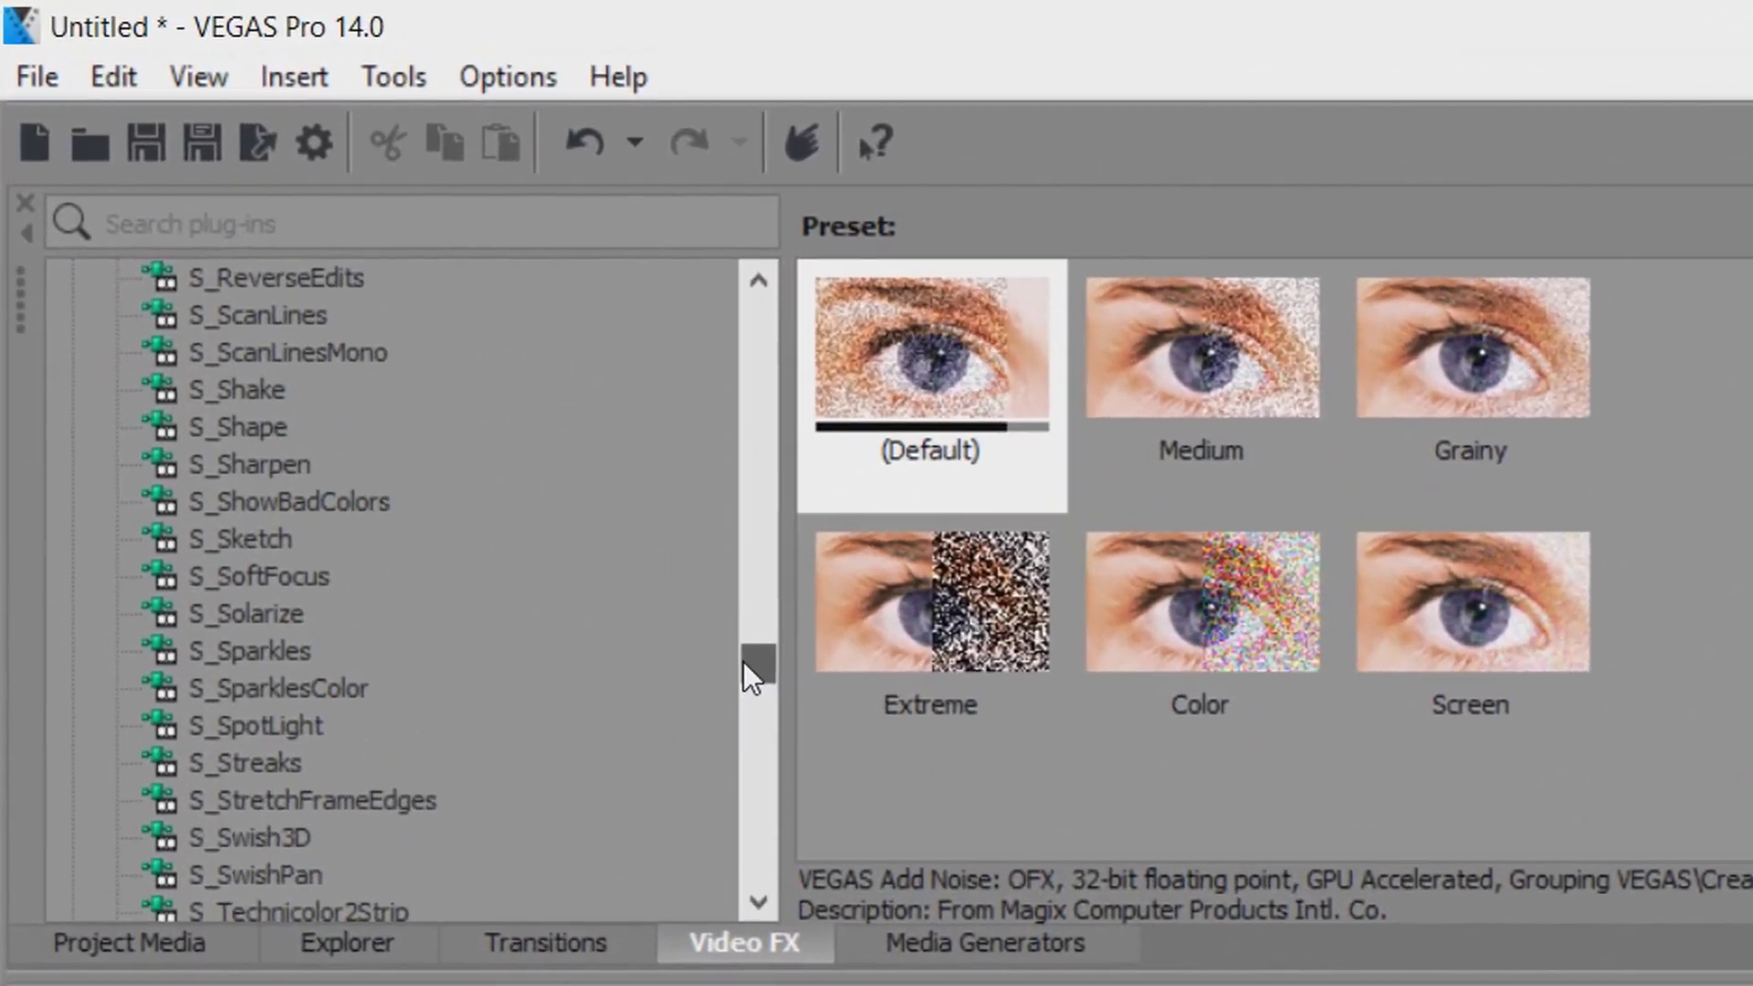
mouse_move(557, 353)
left_mouse_down()
mouse_move(749, 823)
mouse_move(715, 224)
mouse_move(764, 549)
mouse_move(823, 753)
mouse_move(808, 811)
left_mouse_up()
left_click(238, 733)
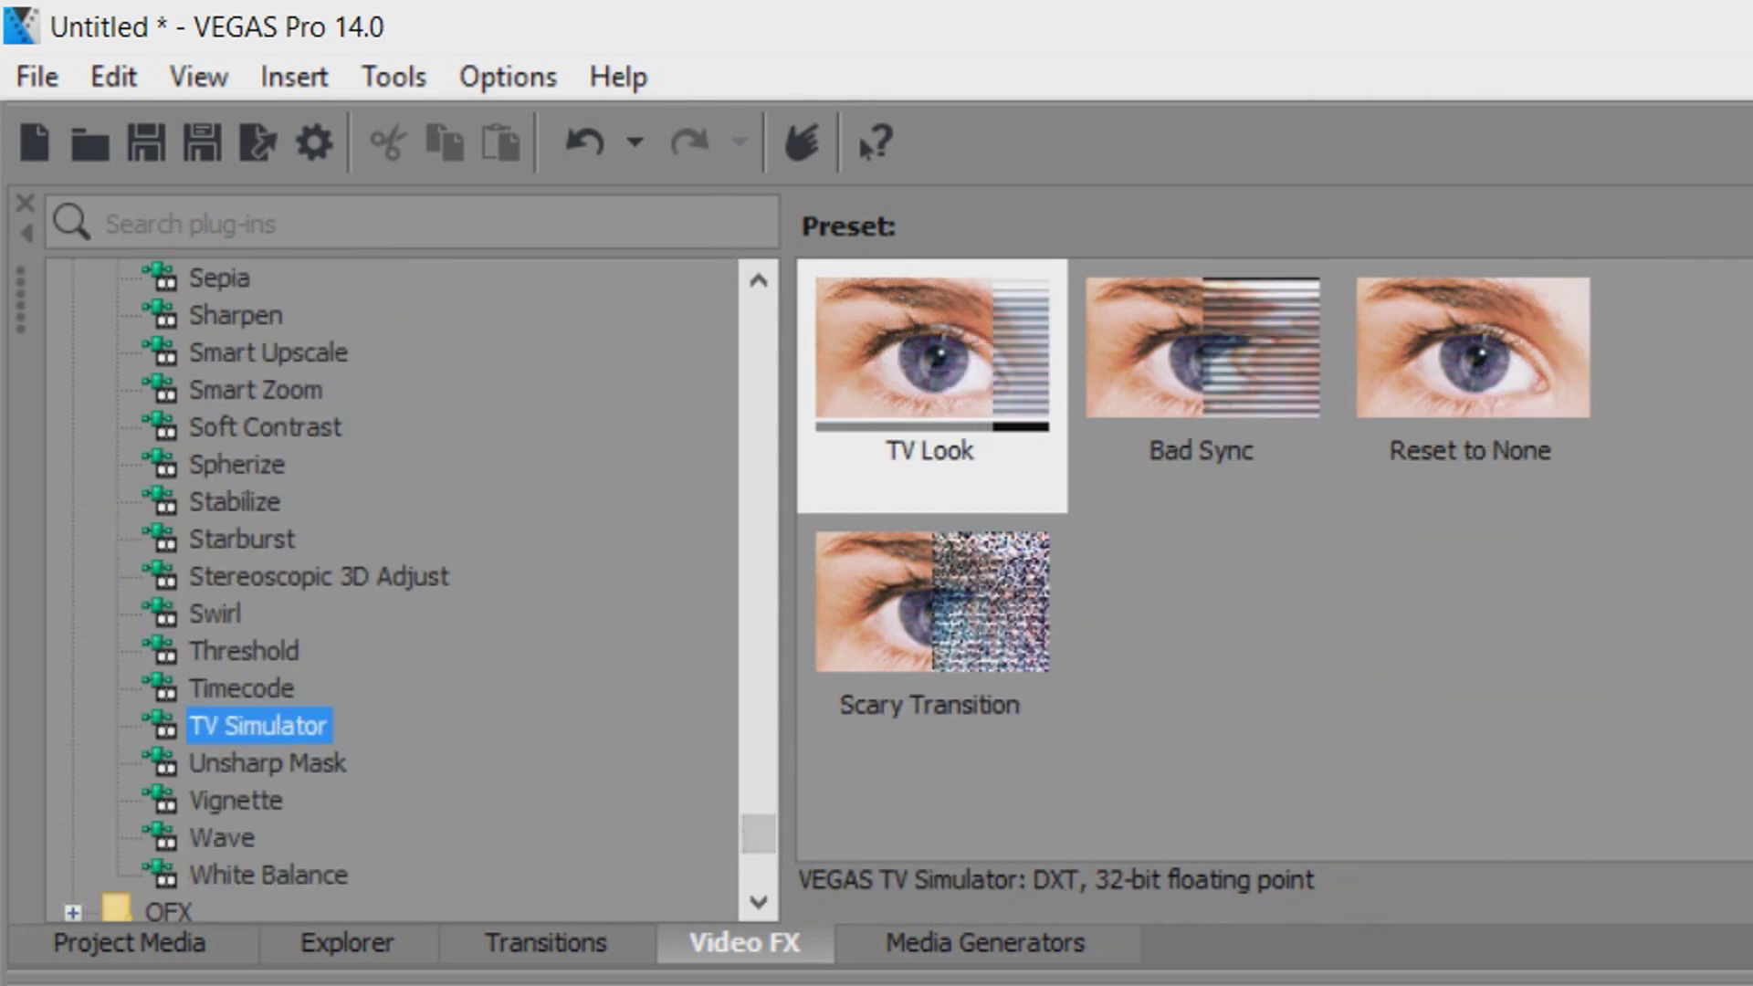
left_click(199, 78)
mouse_move(311, 256)
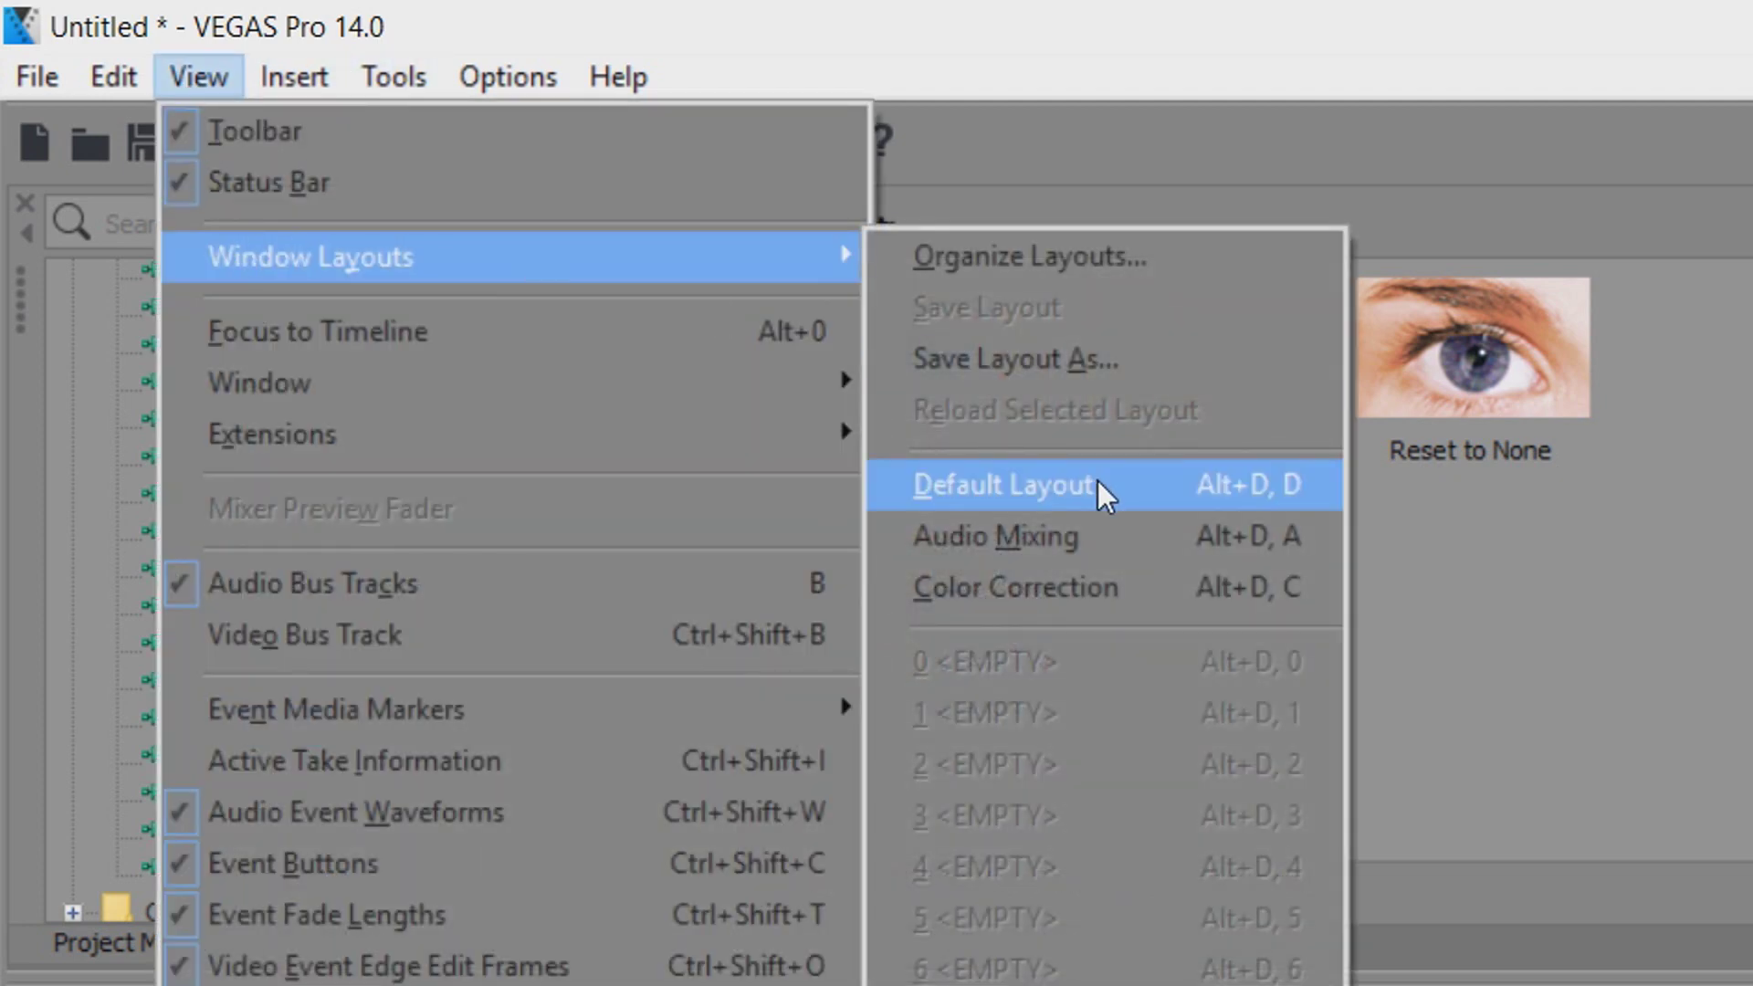
left_click(1099, 485)
Preview the Scary Transition and TV Look presets, then pick up Scary Transition
left_click(1065, 655)
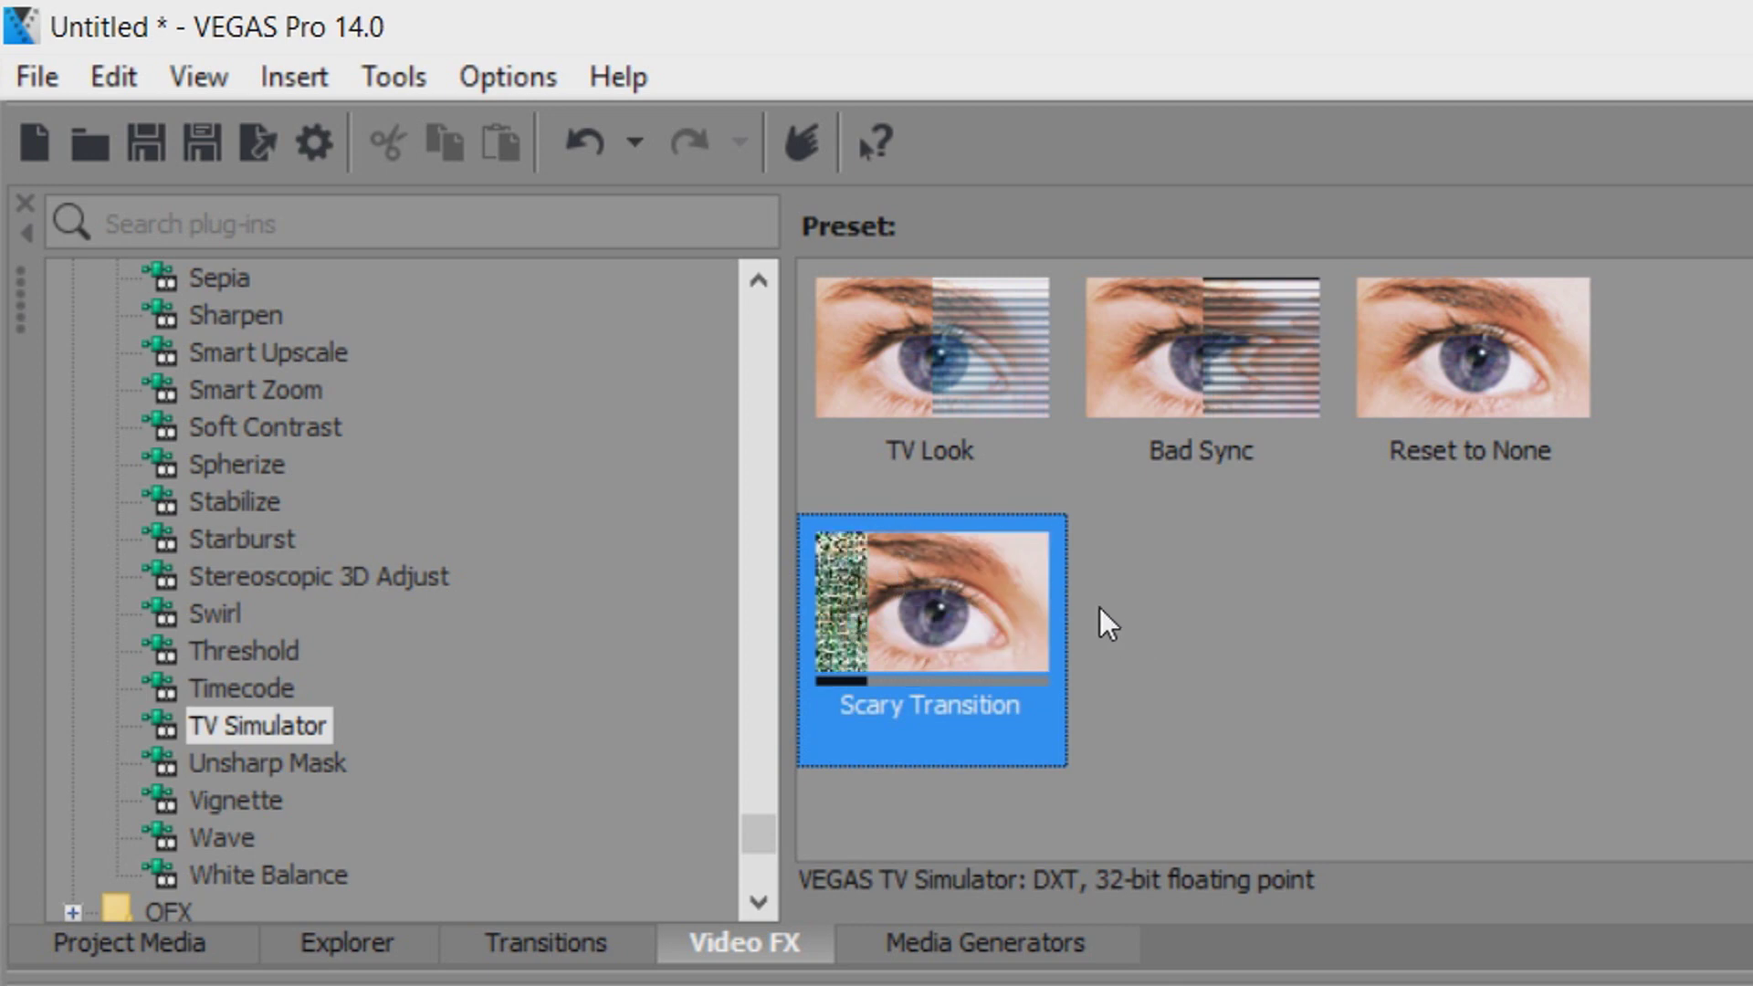
left_click(1007, 412)
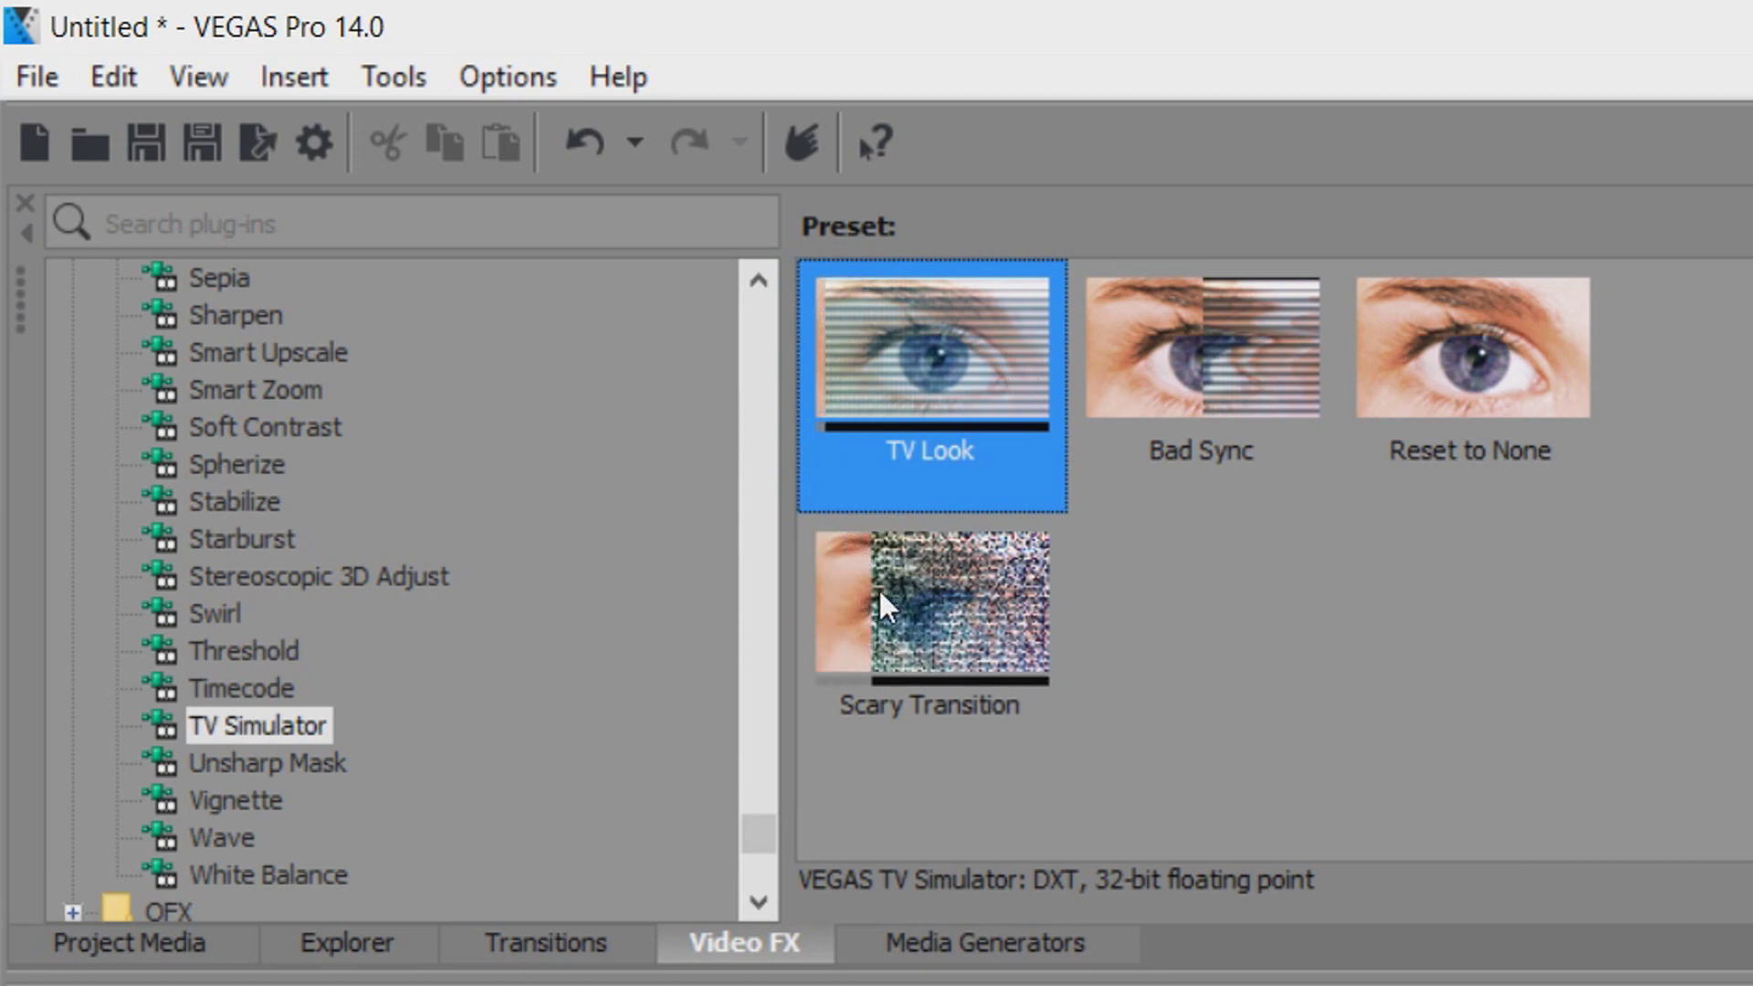
left_click_drag(892, 607, 1404, 674)
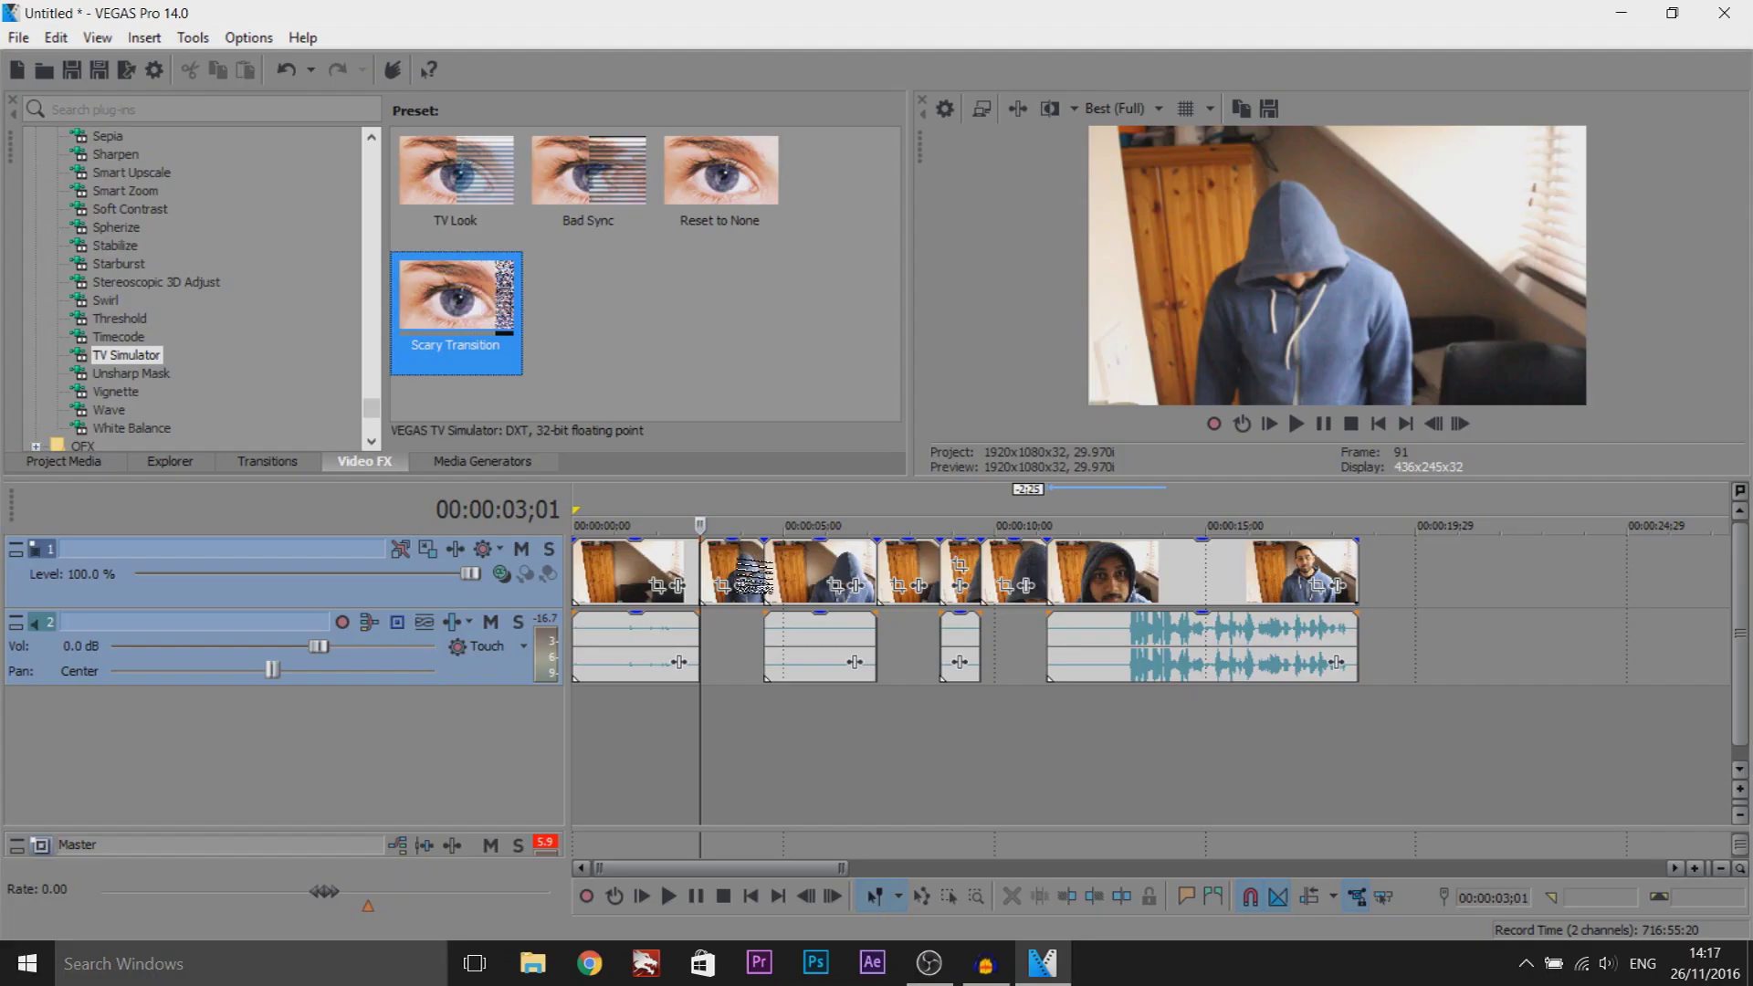
Apply Scary Transition to the Image1 still, enable Animate, and move to the effect's end
left_click_drag(737, 554, 739, 554)
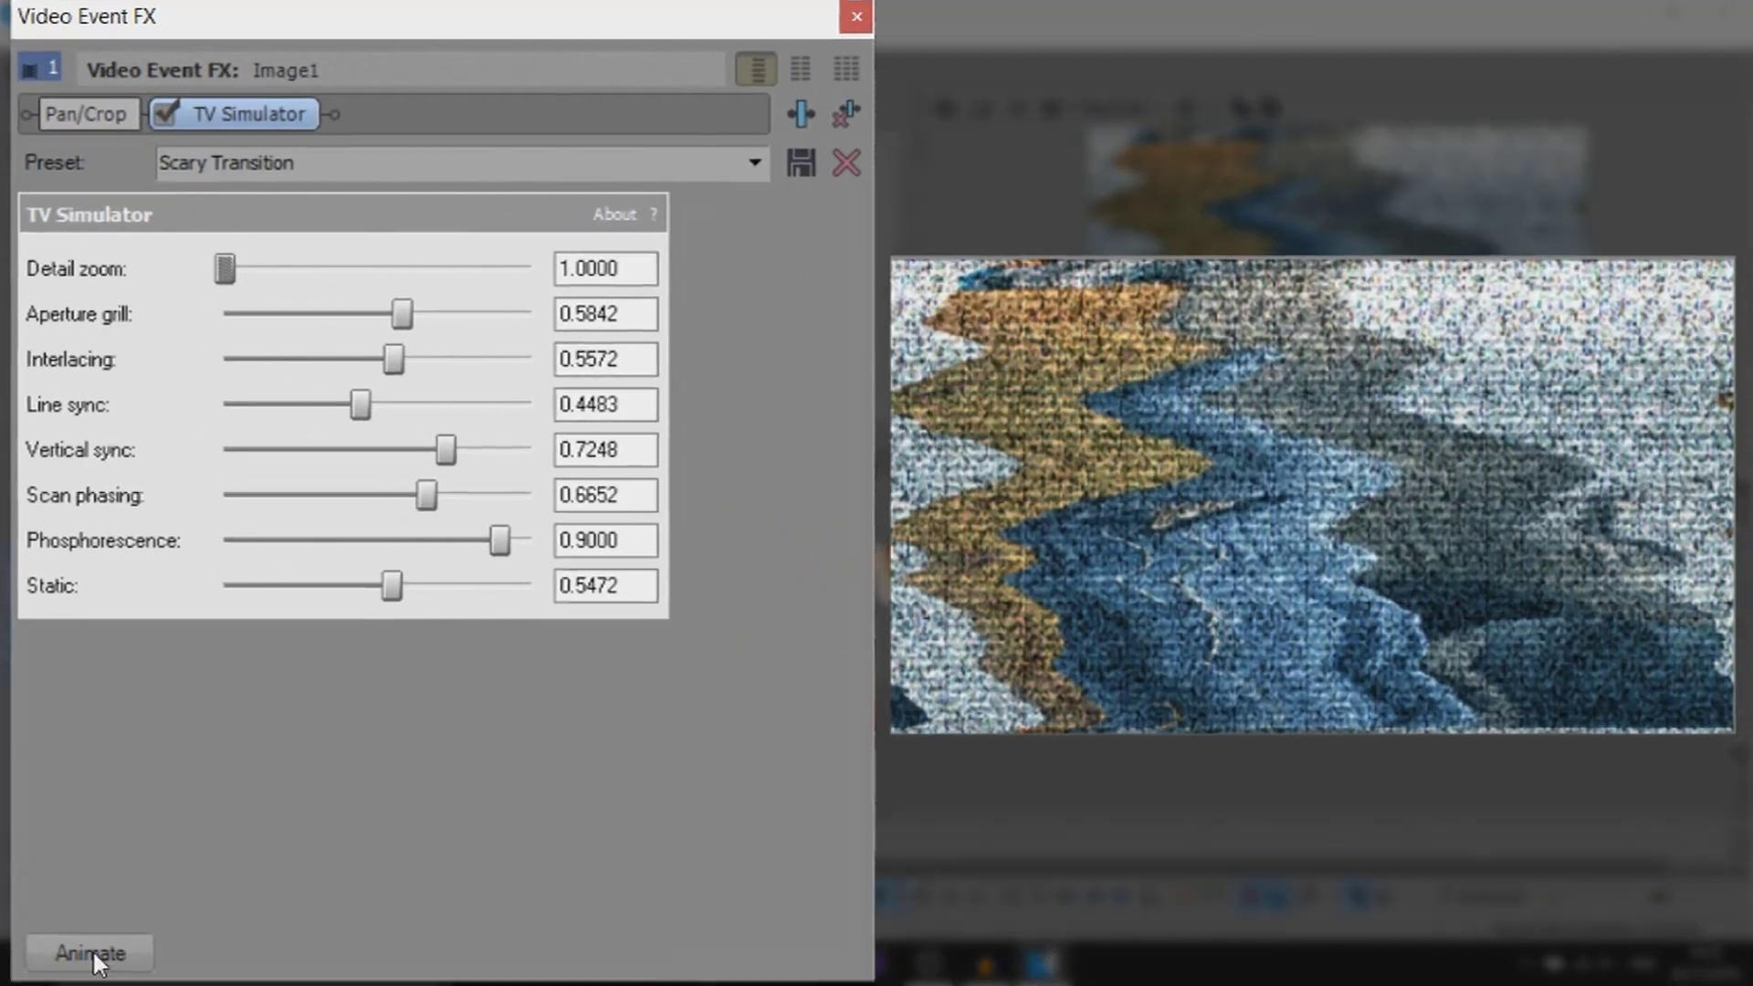
left_click(91, 949)
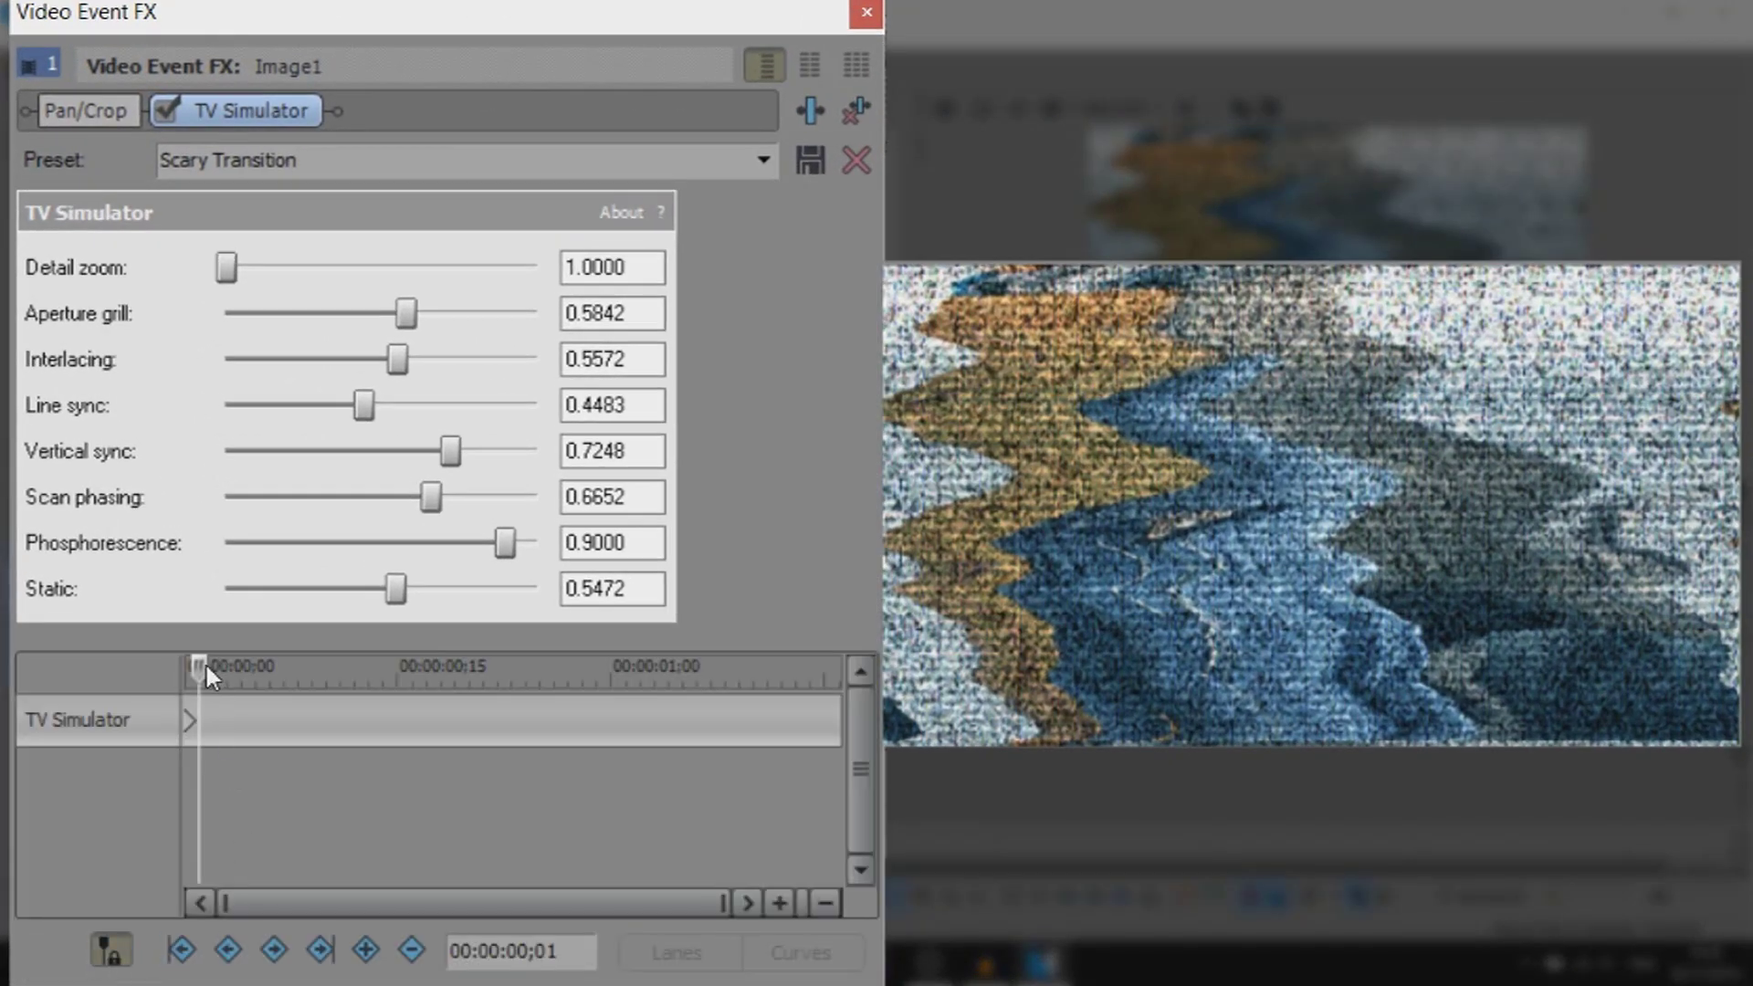
left_click_drag(207, 667, 163, 662)
left_click(188, 728)
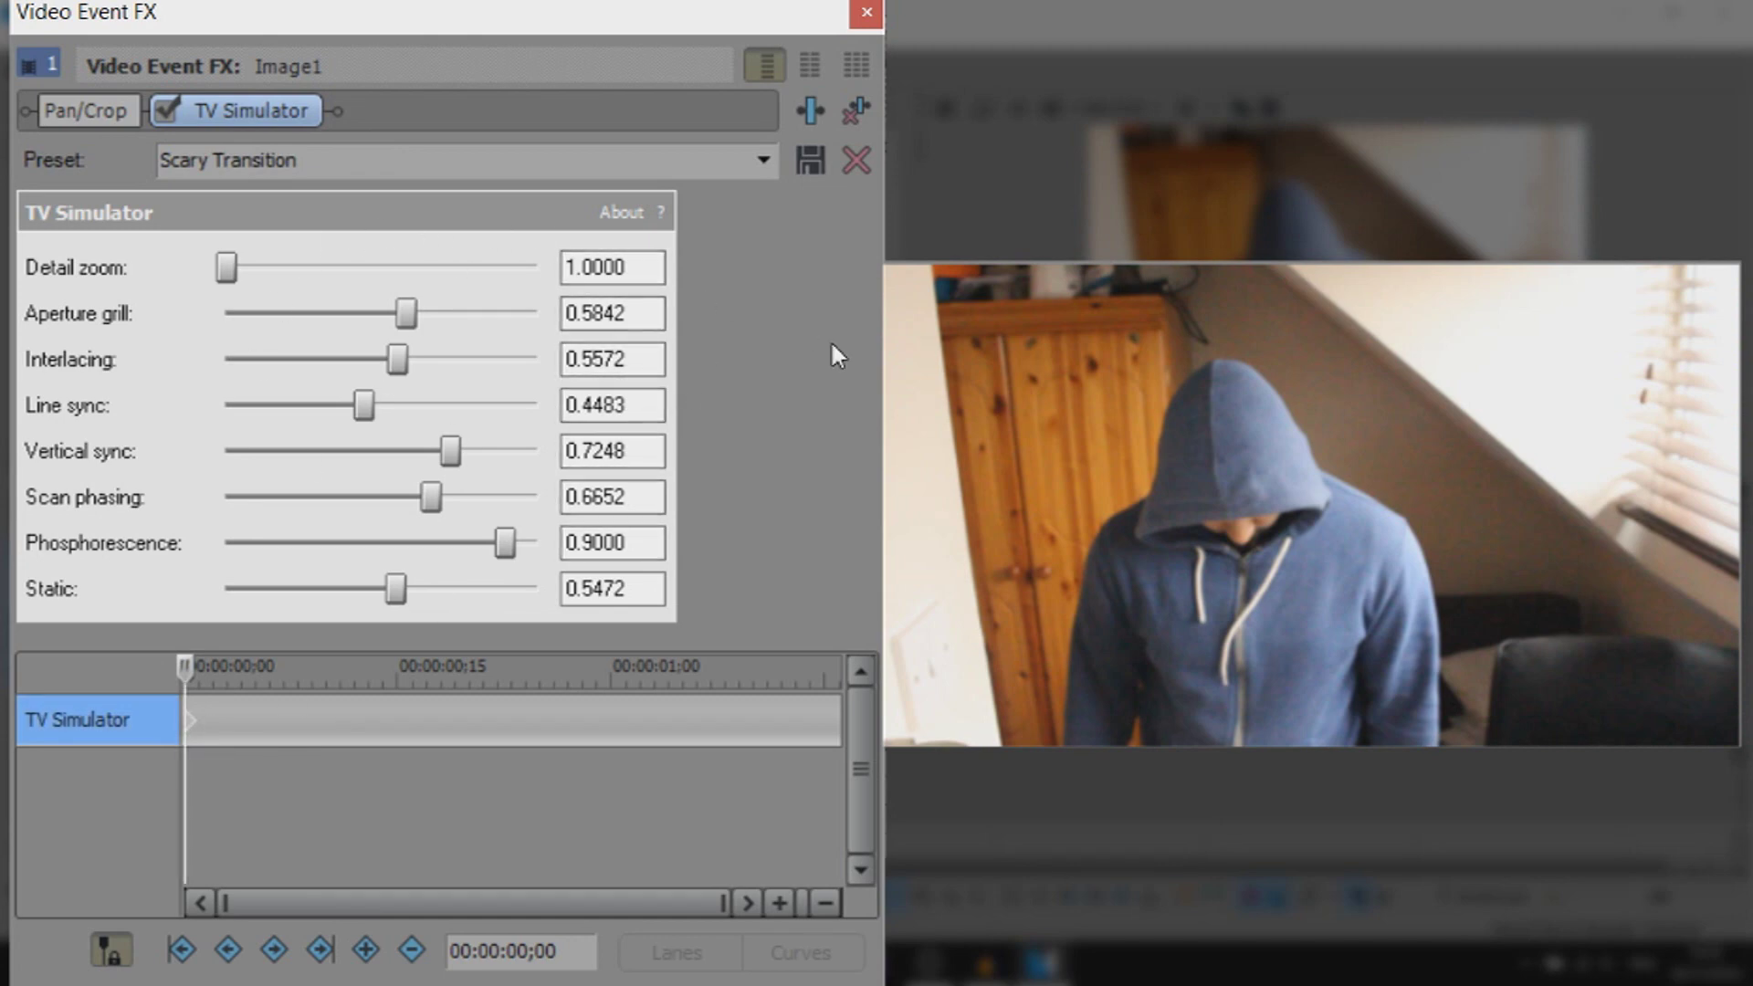
key("End")
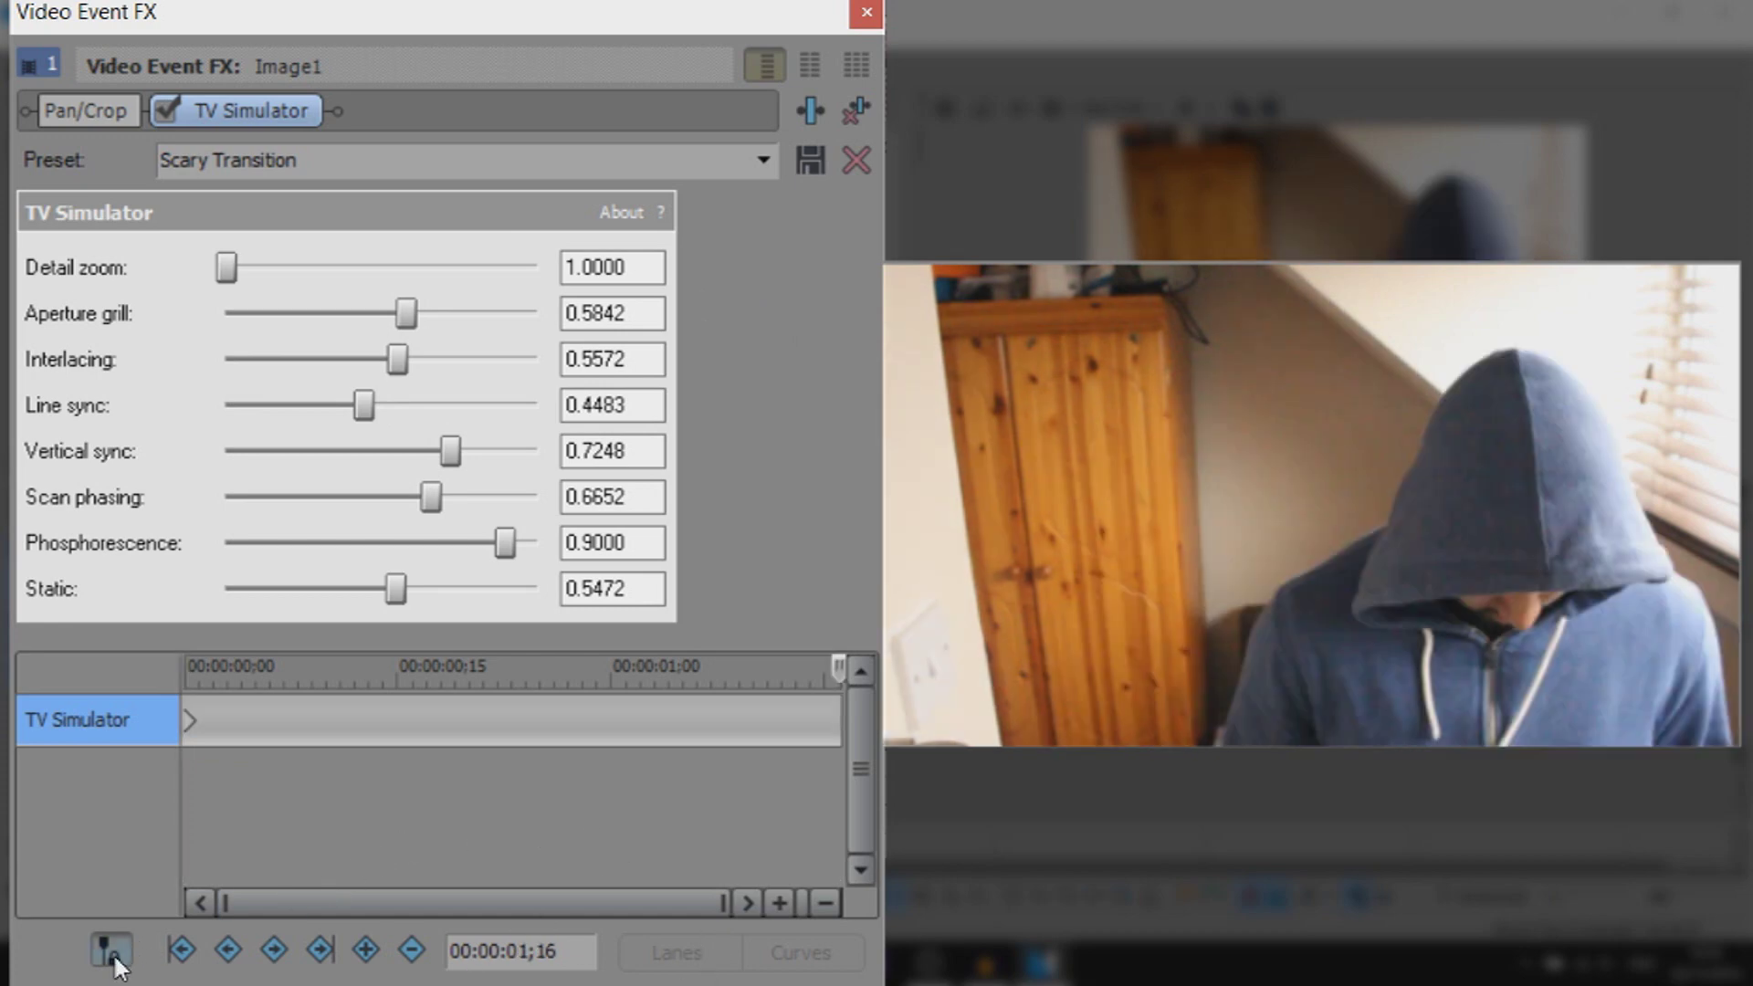
mouse_move(828, 718)
left_mouse_down()
mouse_move(716, 709)
mouse_move(839, 719)
left_mouse_up()
At the end keyframe, lower Interlacing and Scan phasing, raise Aperture grill, and zero Line sync
left_click_drag(395, 369, 343, 369)
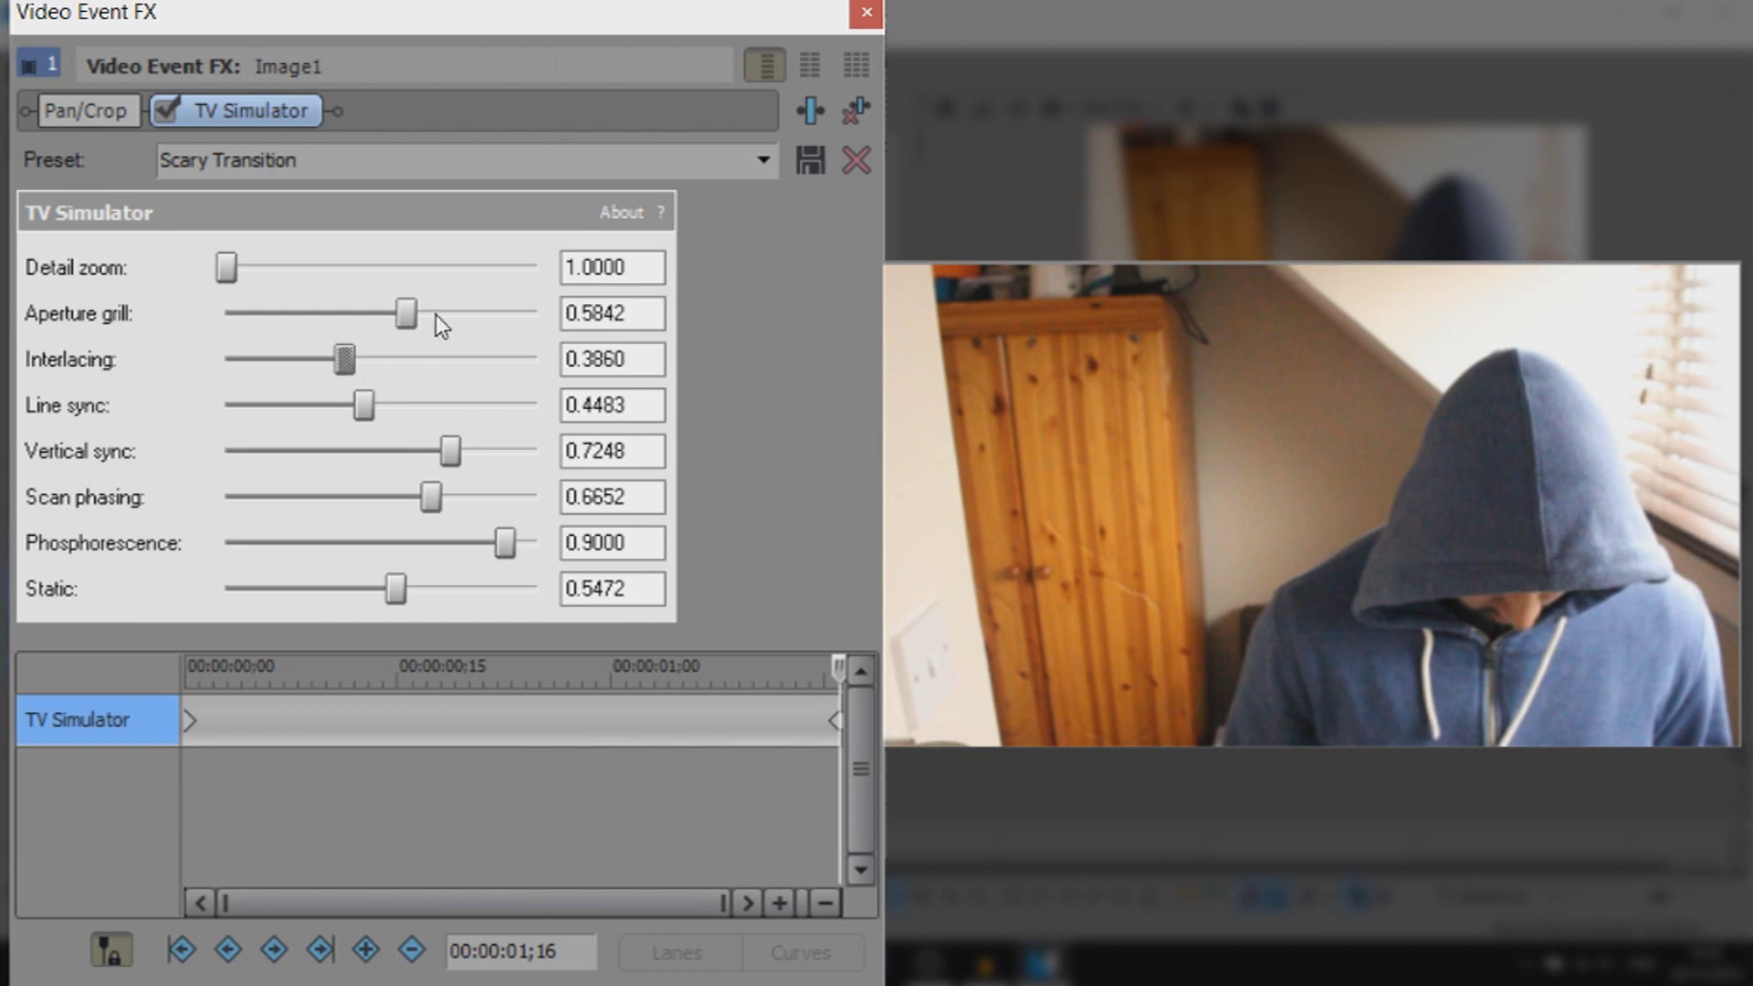
left_click_drag(416, 317, 426, 317)
left_click_drag(366, 405, 227, 405)
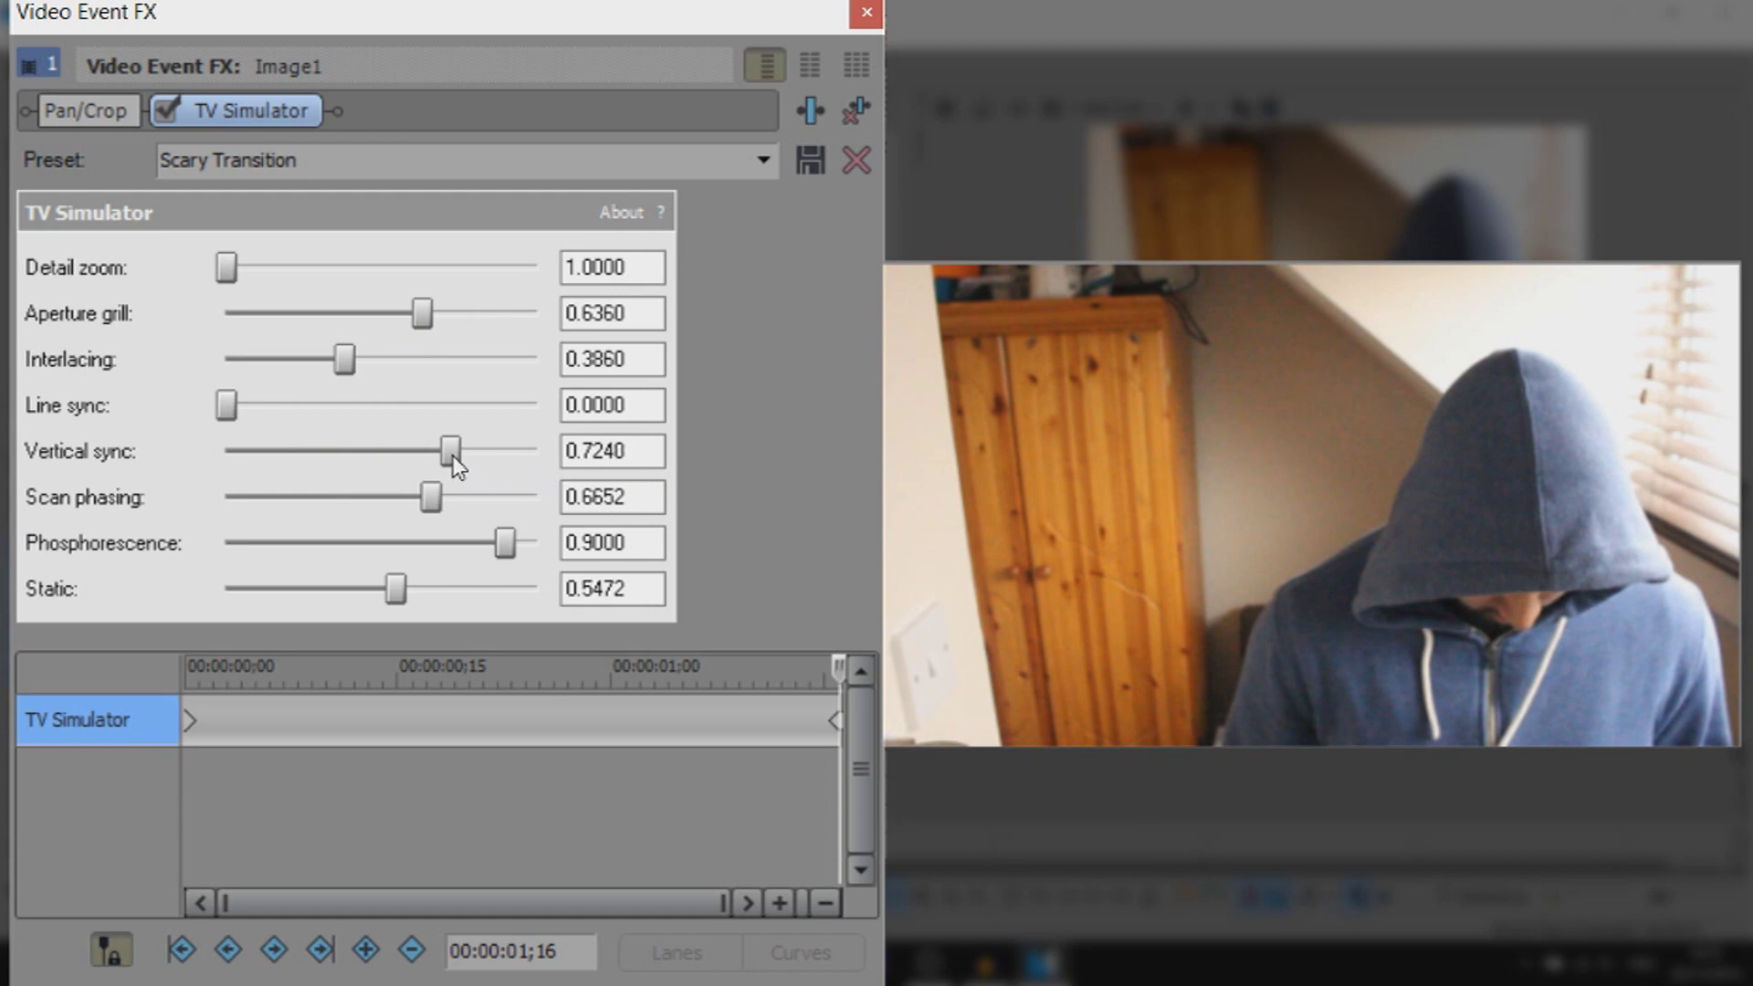
left_click_drag(453, 456, 693, 437)
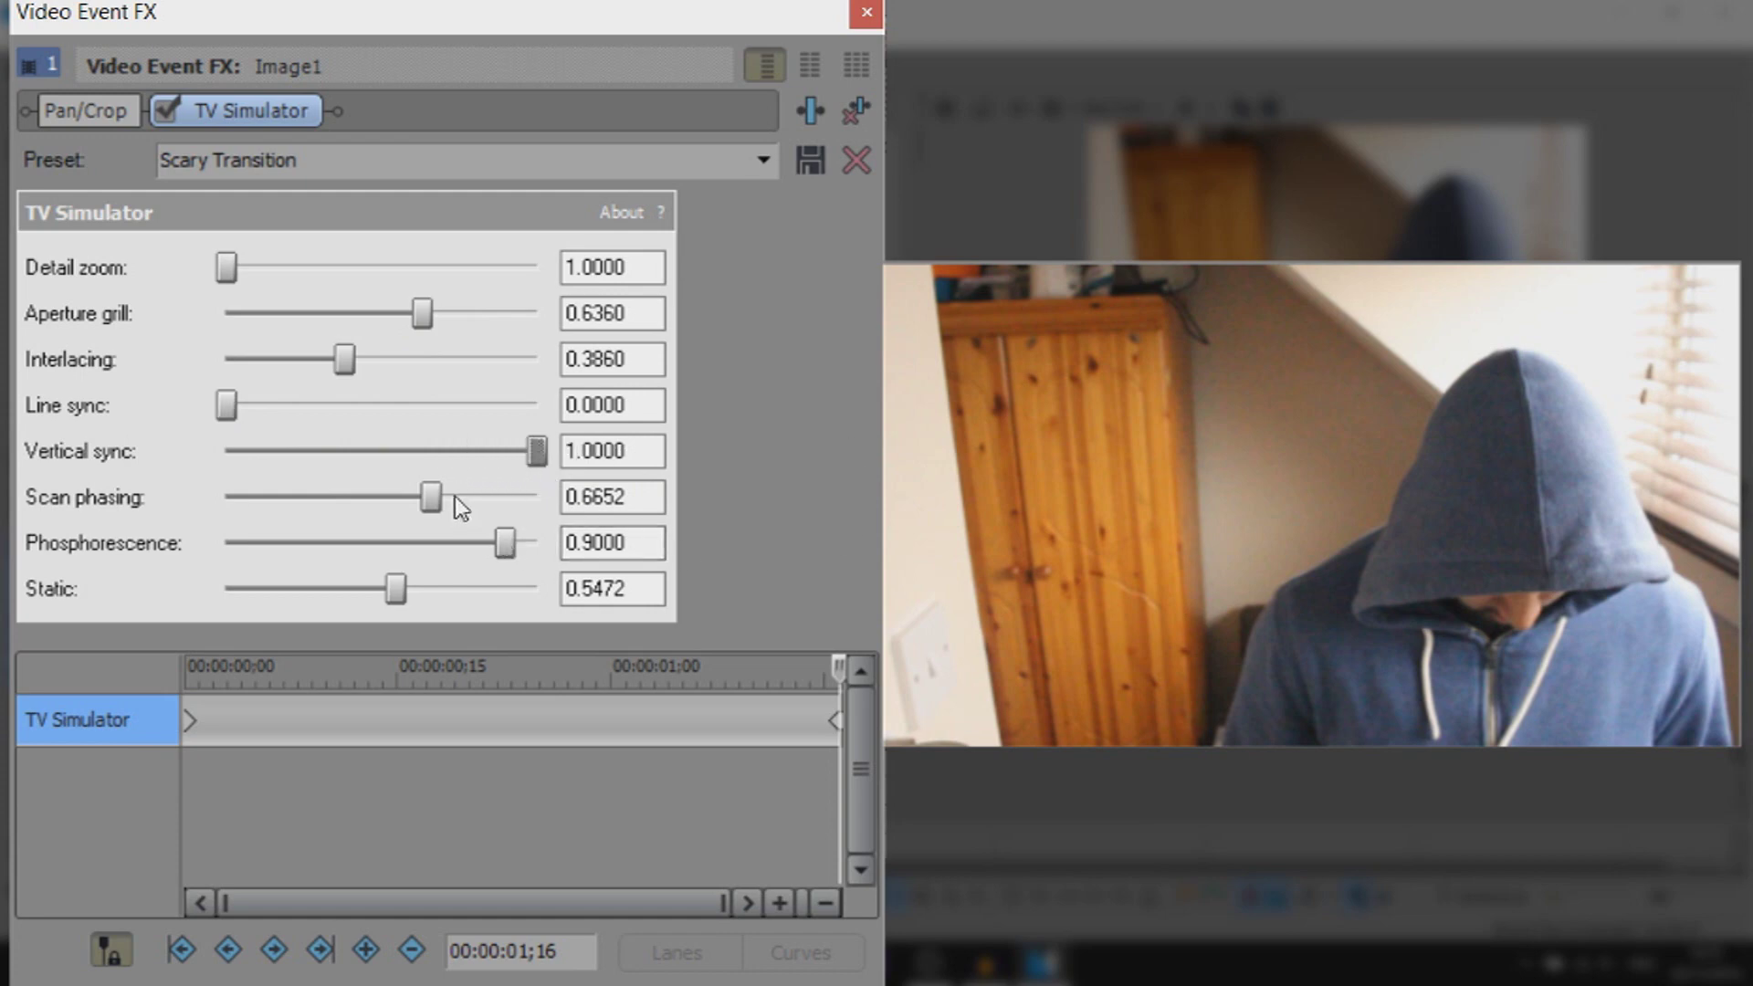
left_click_drag(430, 499, 403, 507)
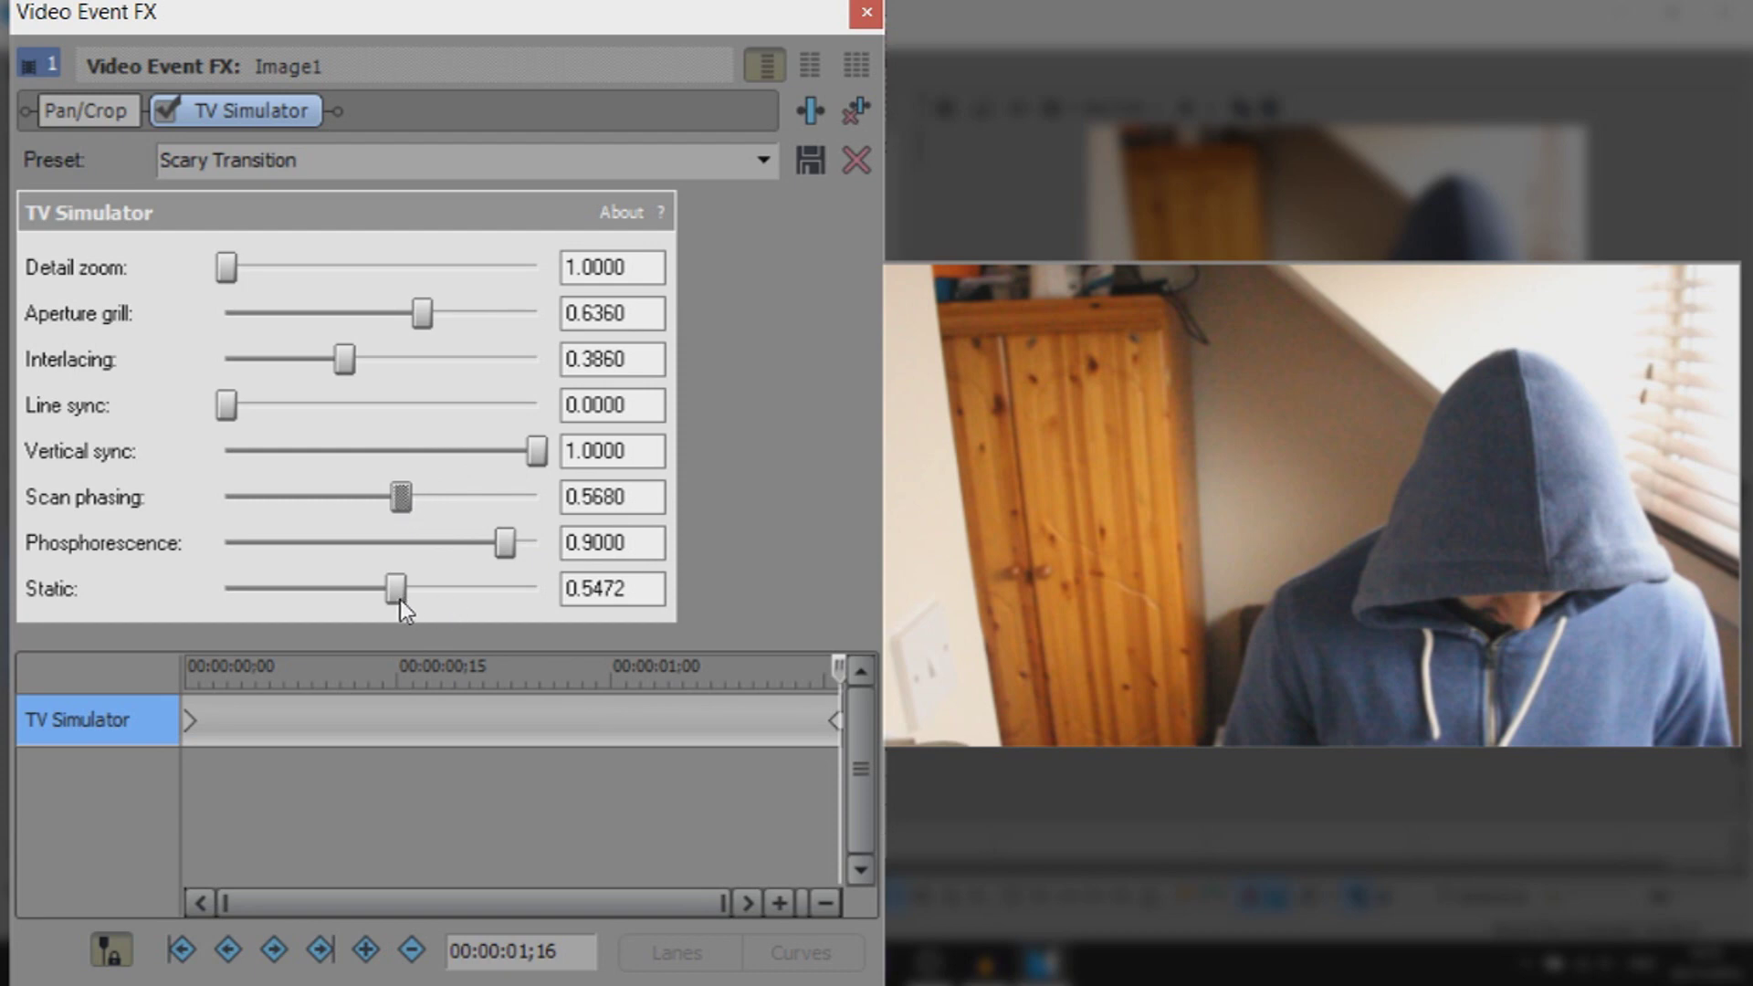
left_click_drag(397, 599, 480, 604)
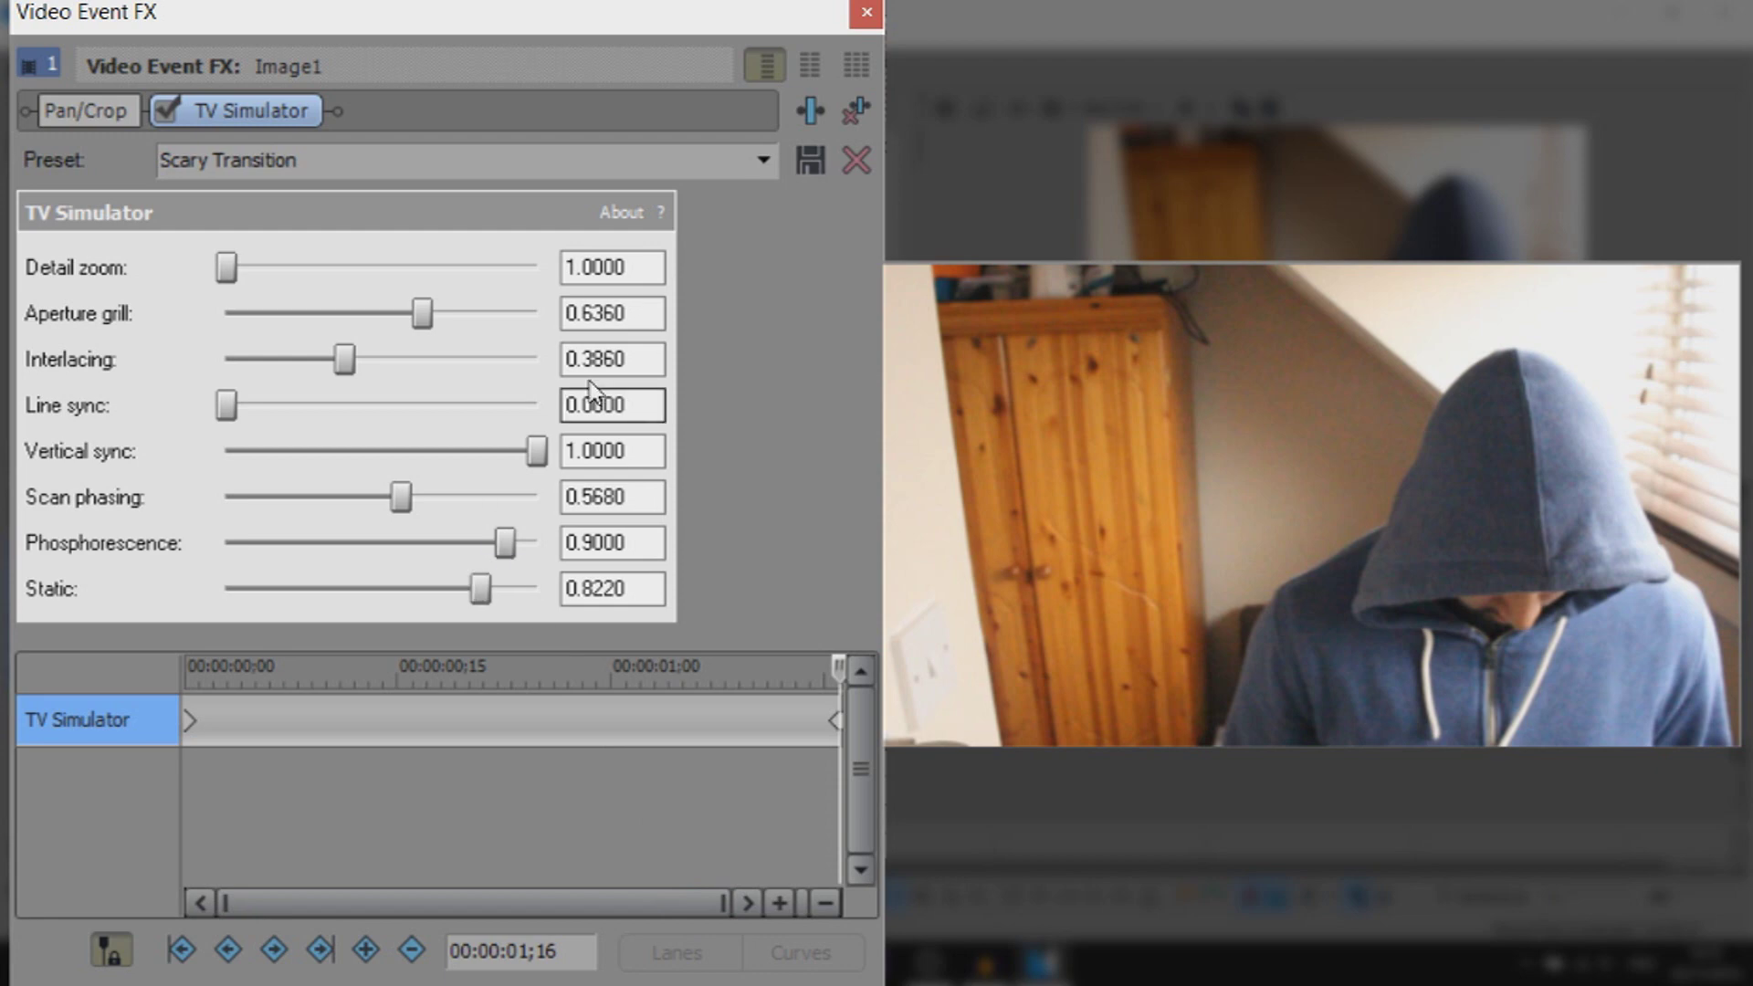
Check the effect's start and end keyframe settings
left_click(194, 724)
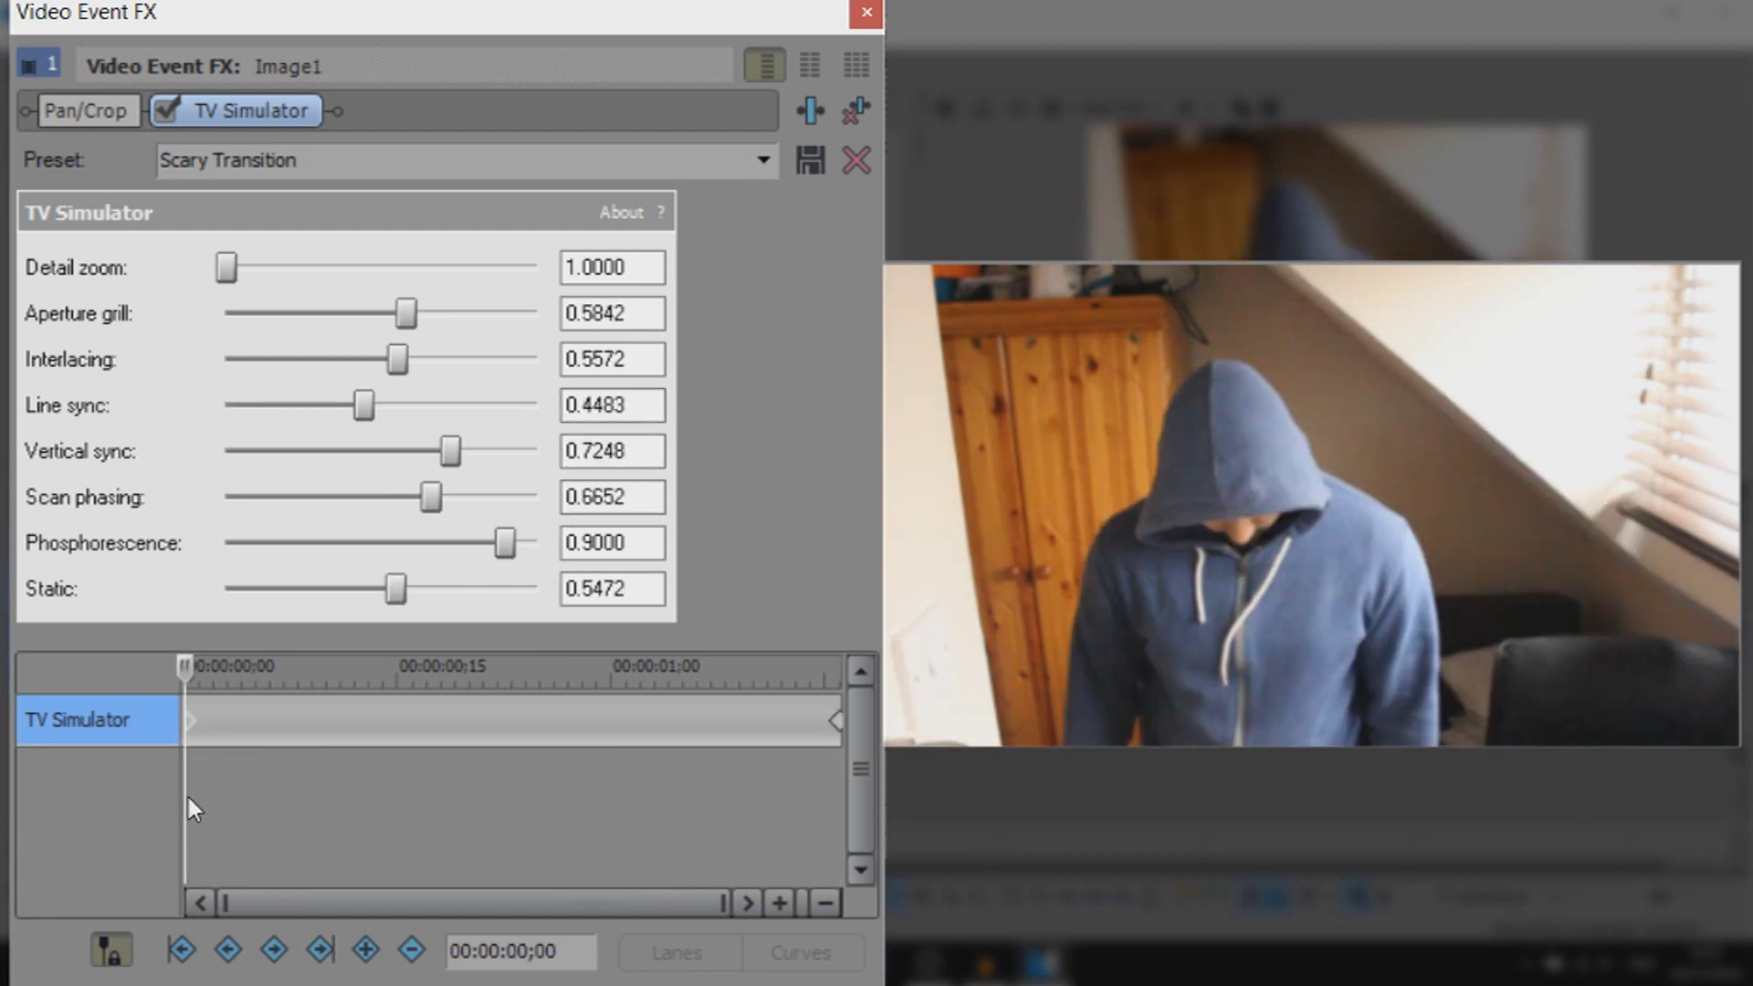
mouse_move(182, 823)
left_mouse_down()
mouse_move(759, 860)
mouse_move(644, 868)
mouse_move(830, 865)
left_mouse_up()
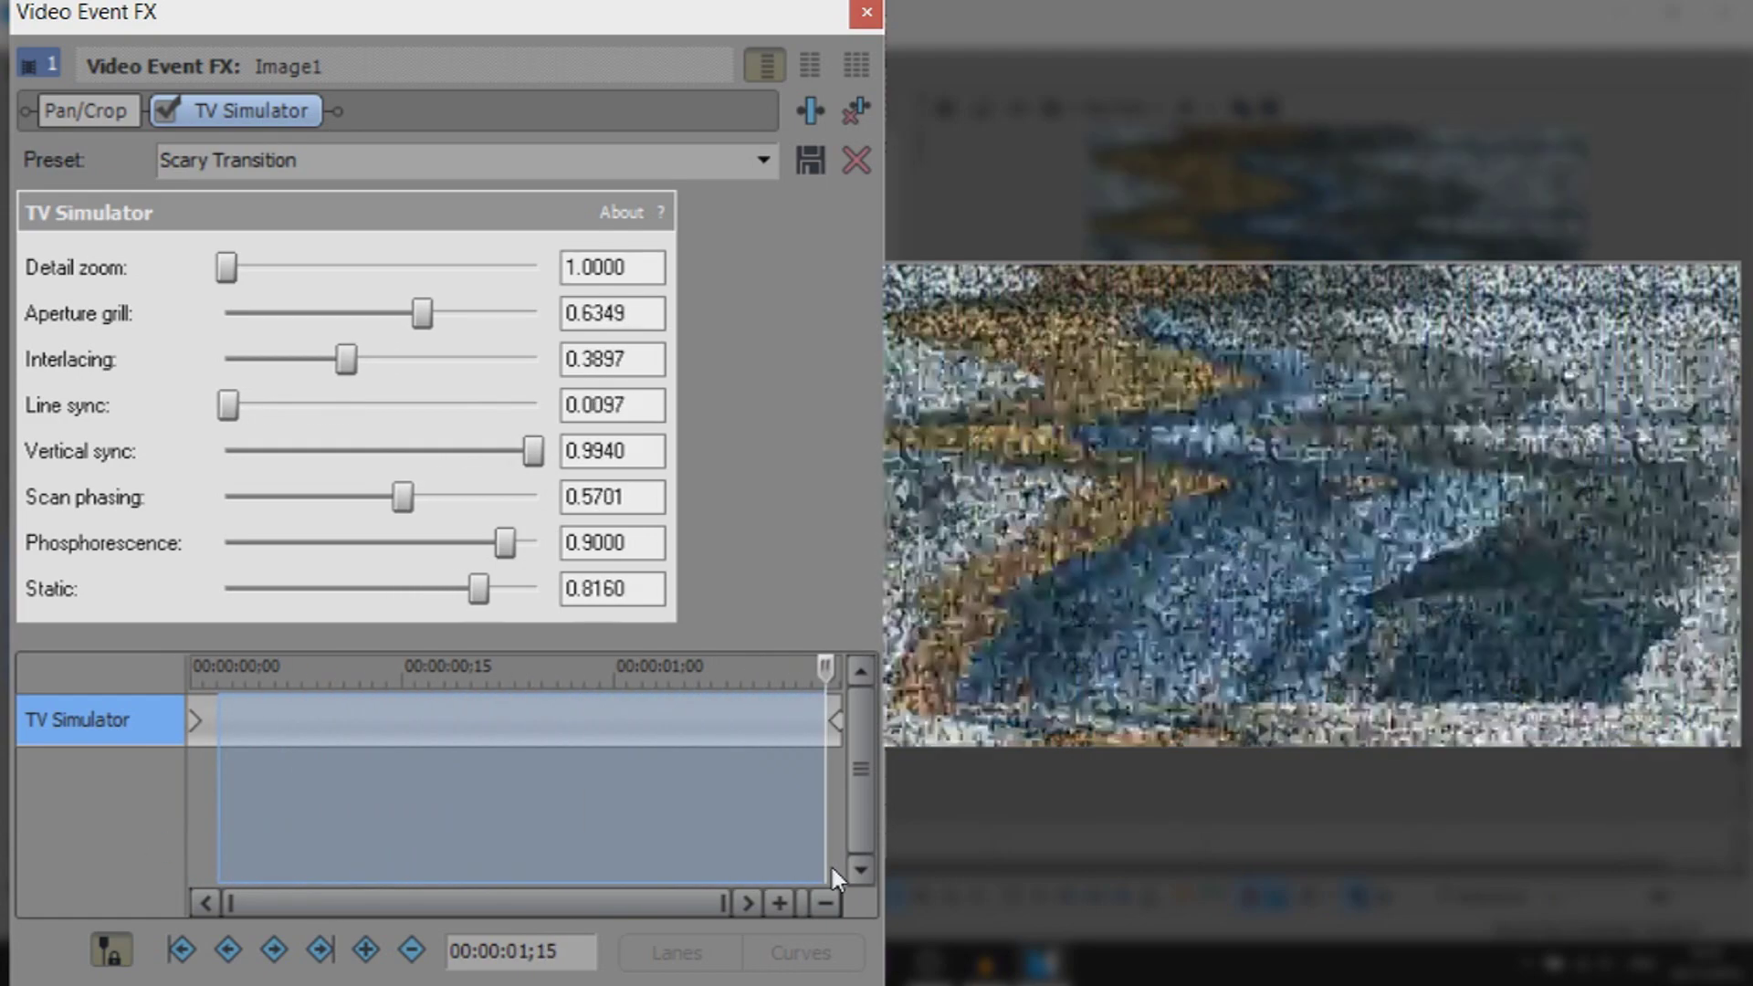
left_click(190, 719)
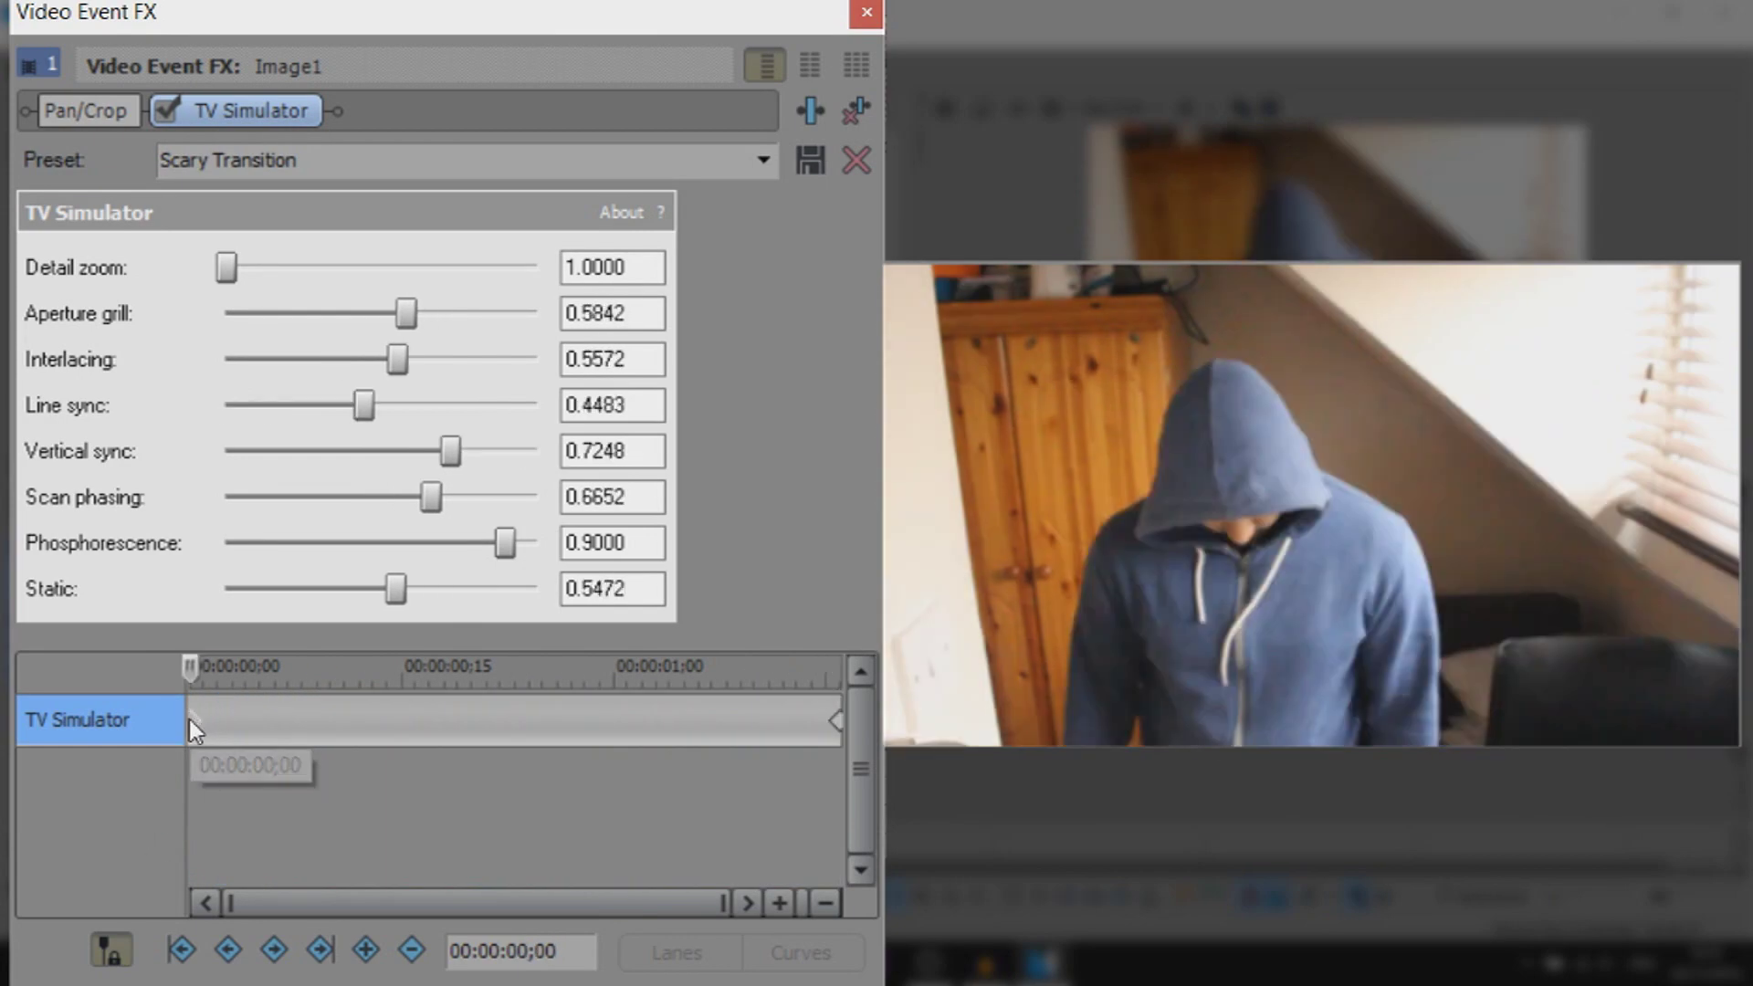
left_click(836, 723)
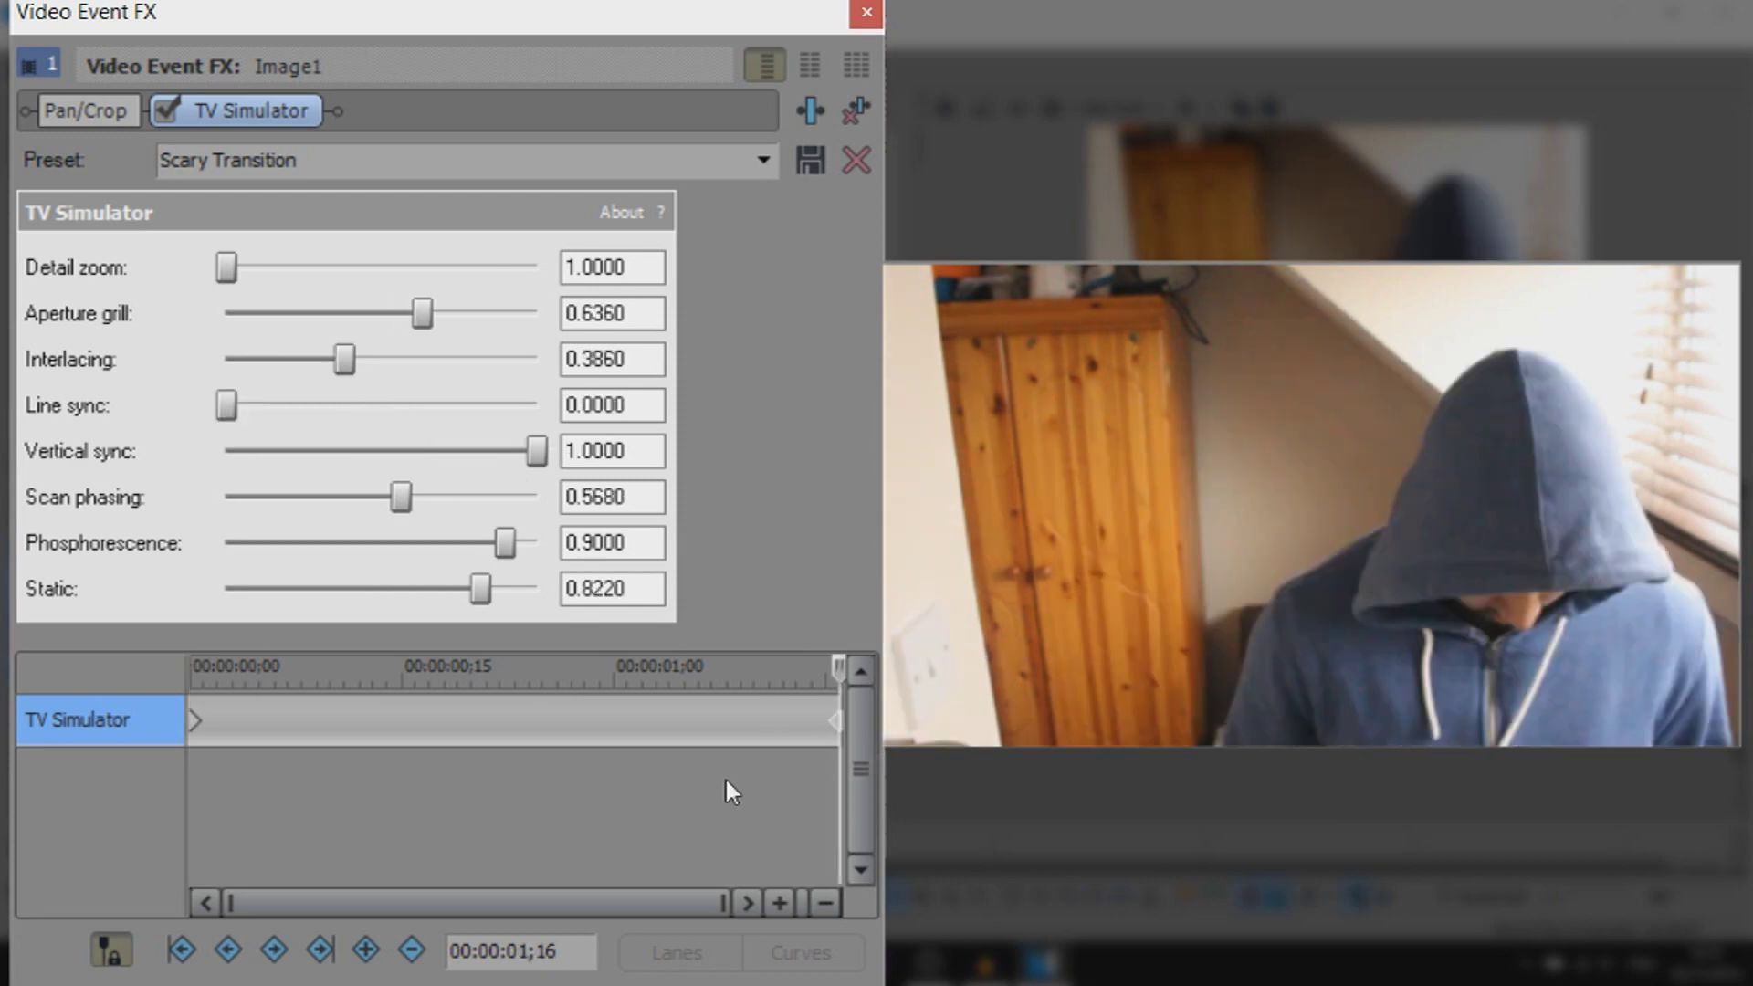
left_click(196, 718)
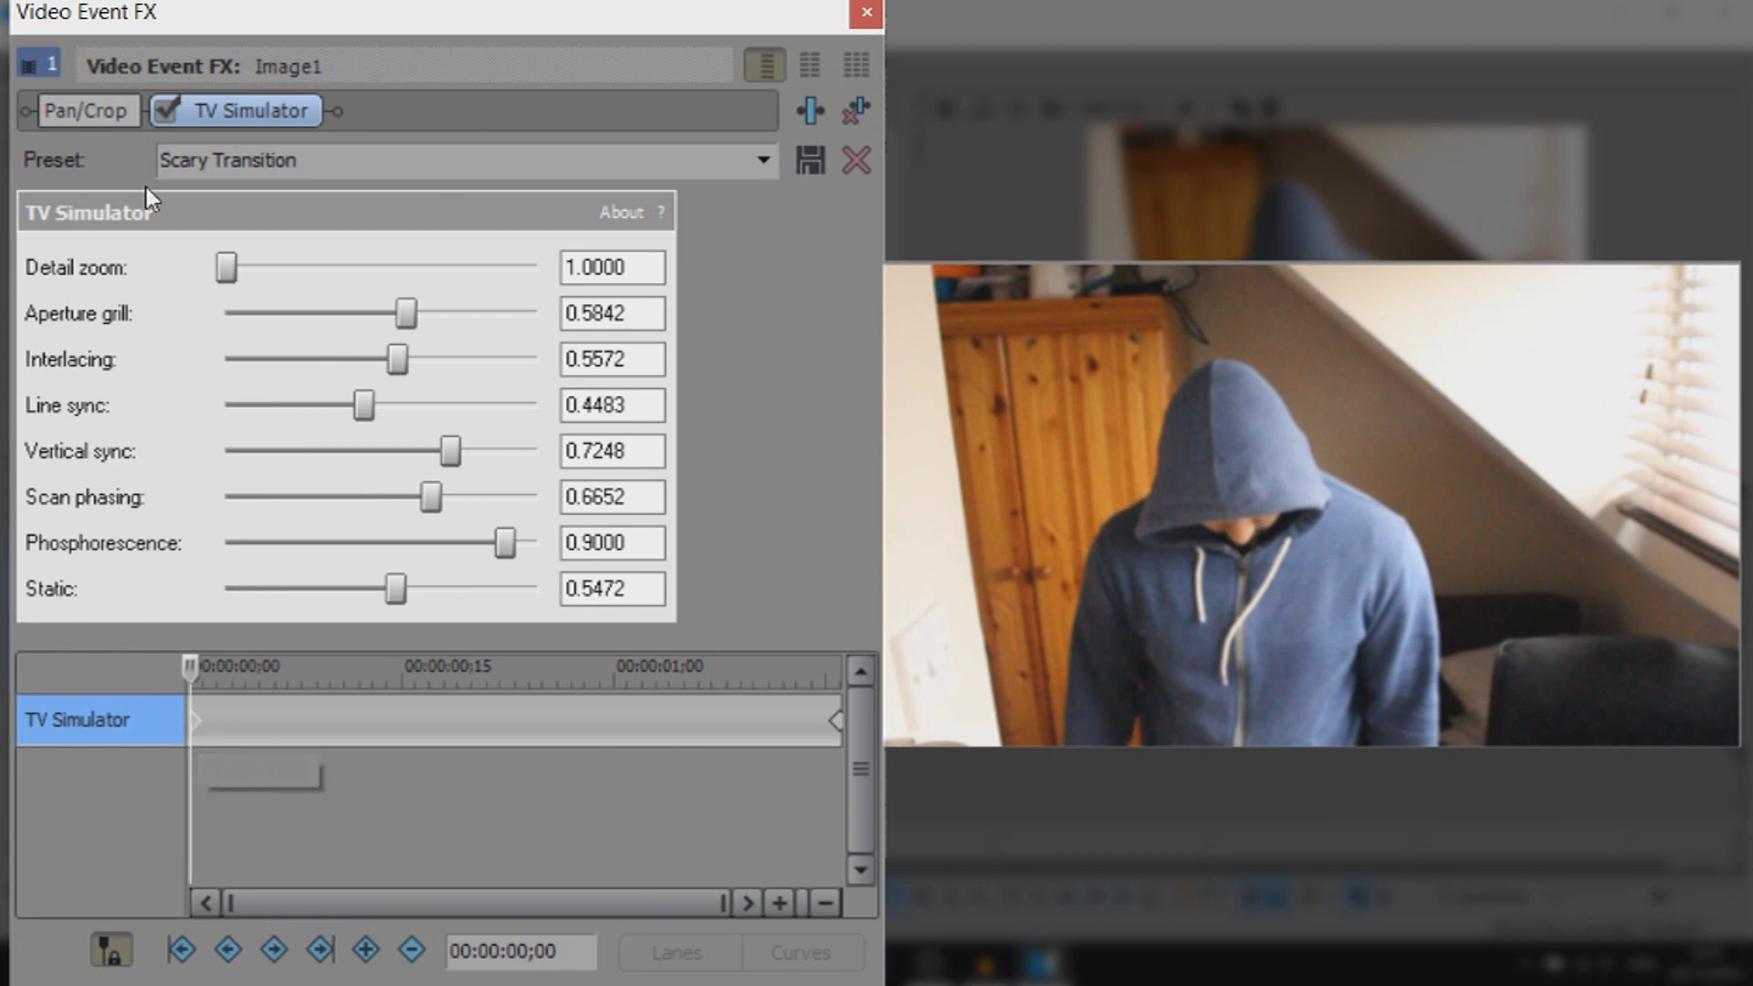
Rename the preset to Scary Transition 2, save it, and view the preset list
left_click(408, 160)
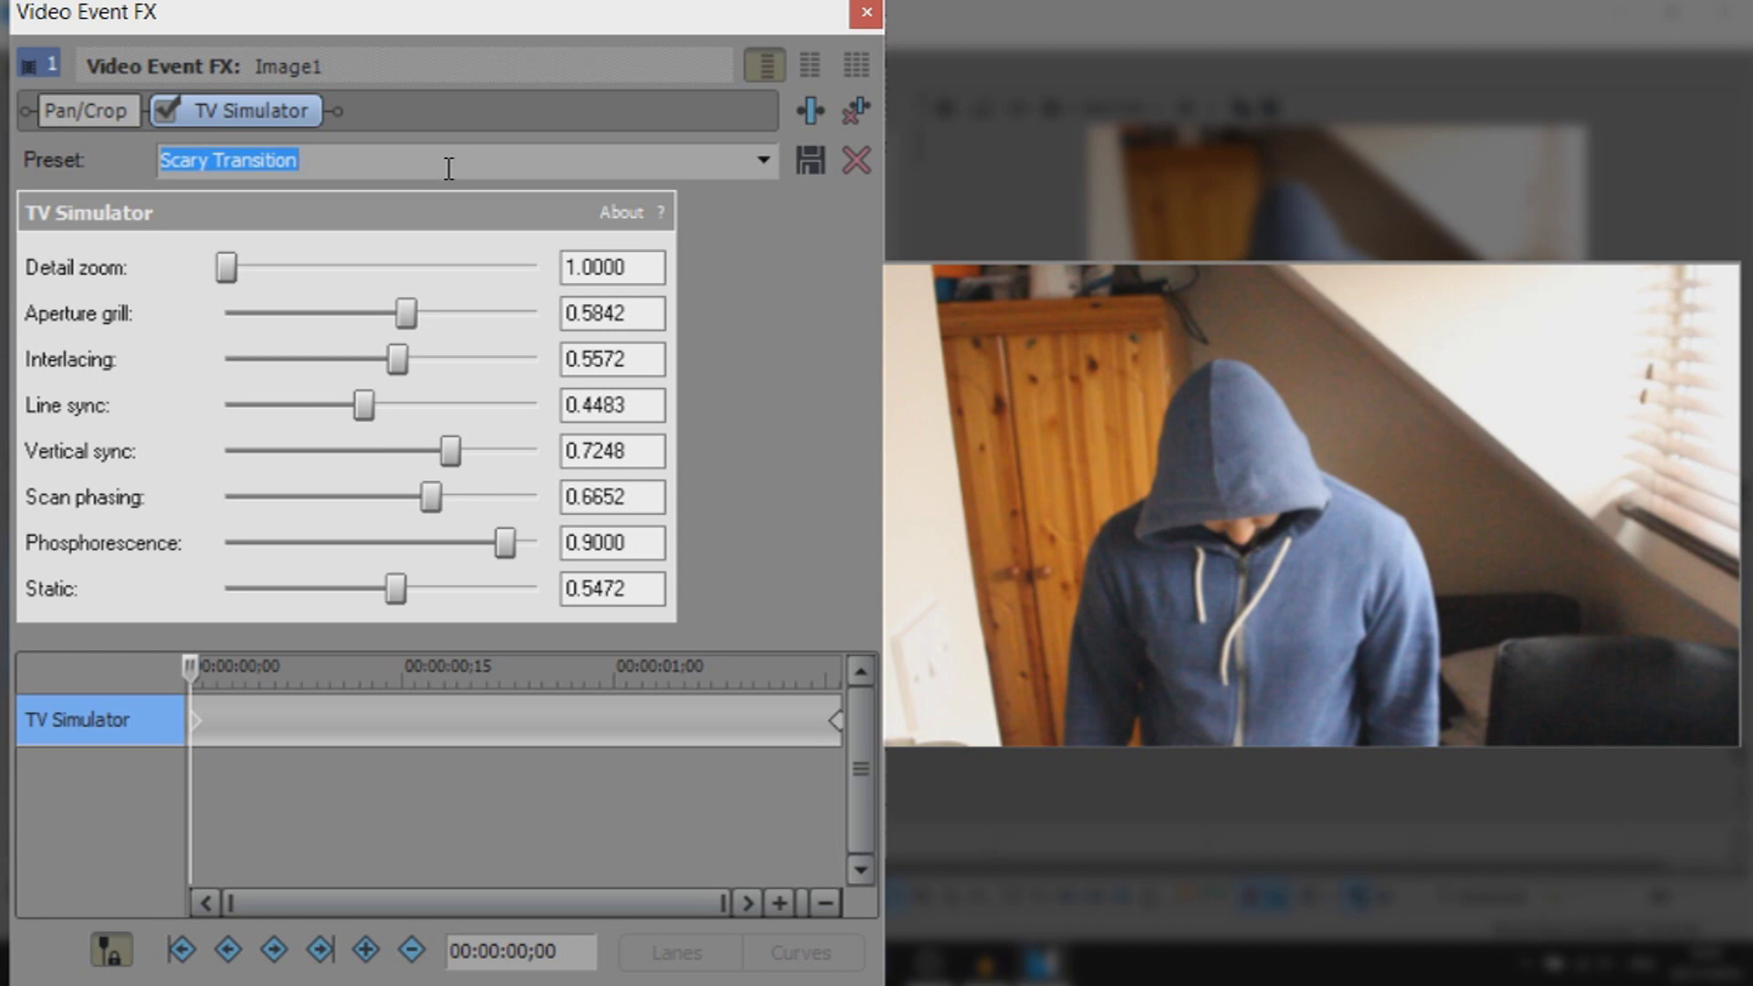
left_click(837, 722)
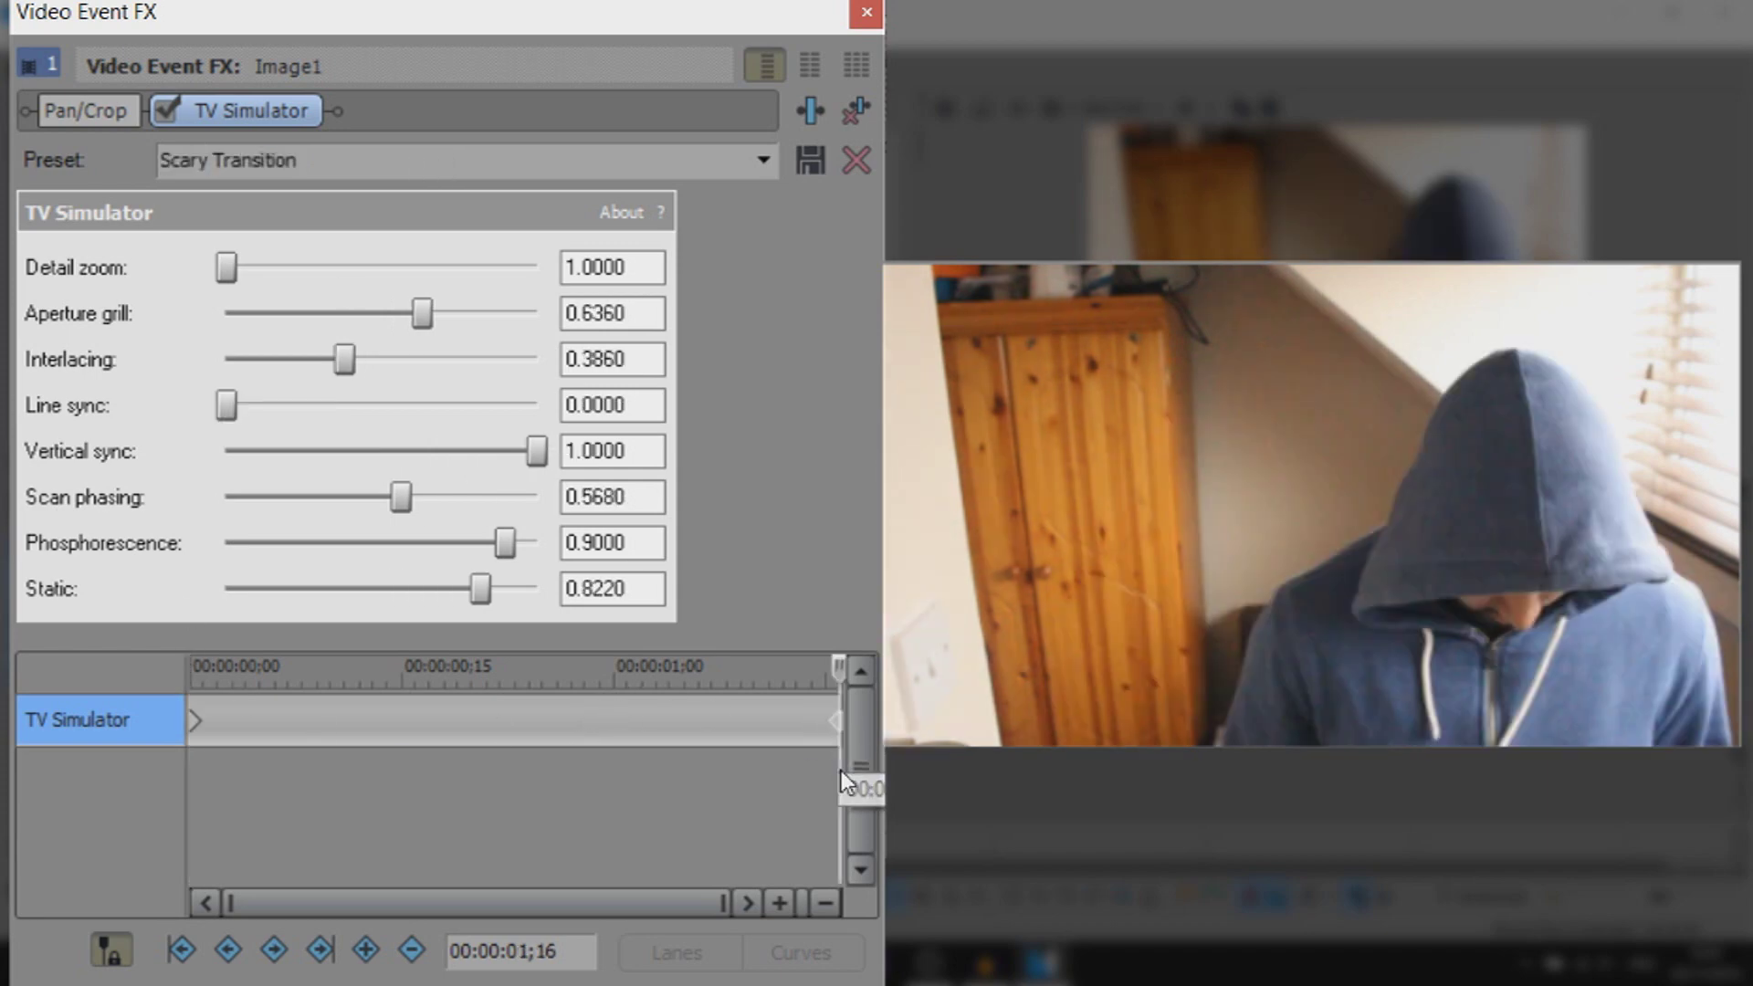
left_click(419, 162)
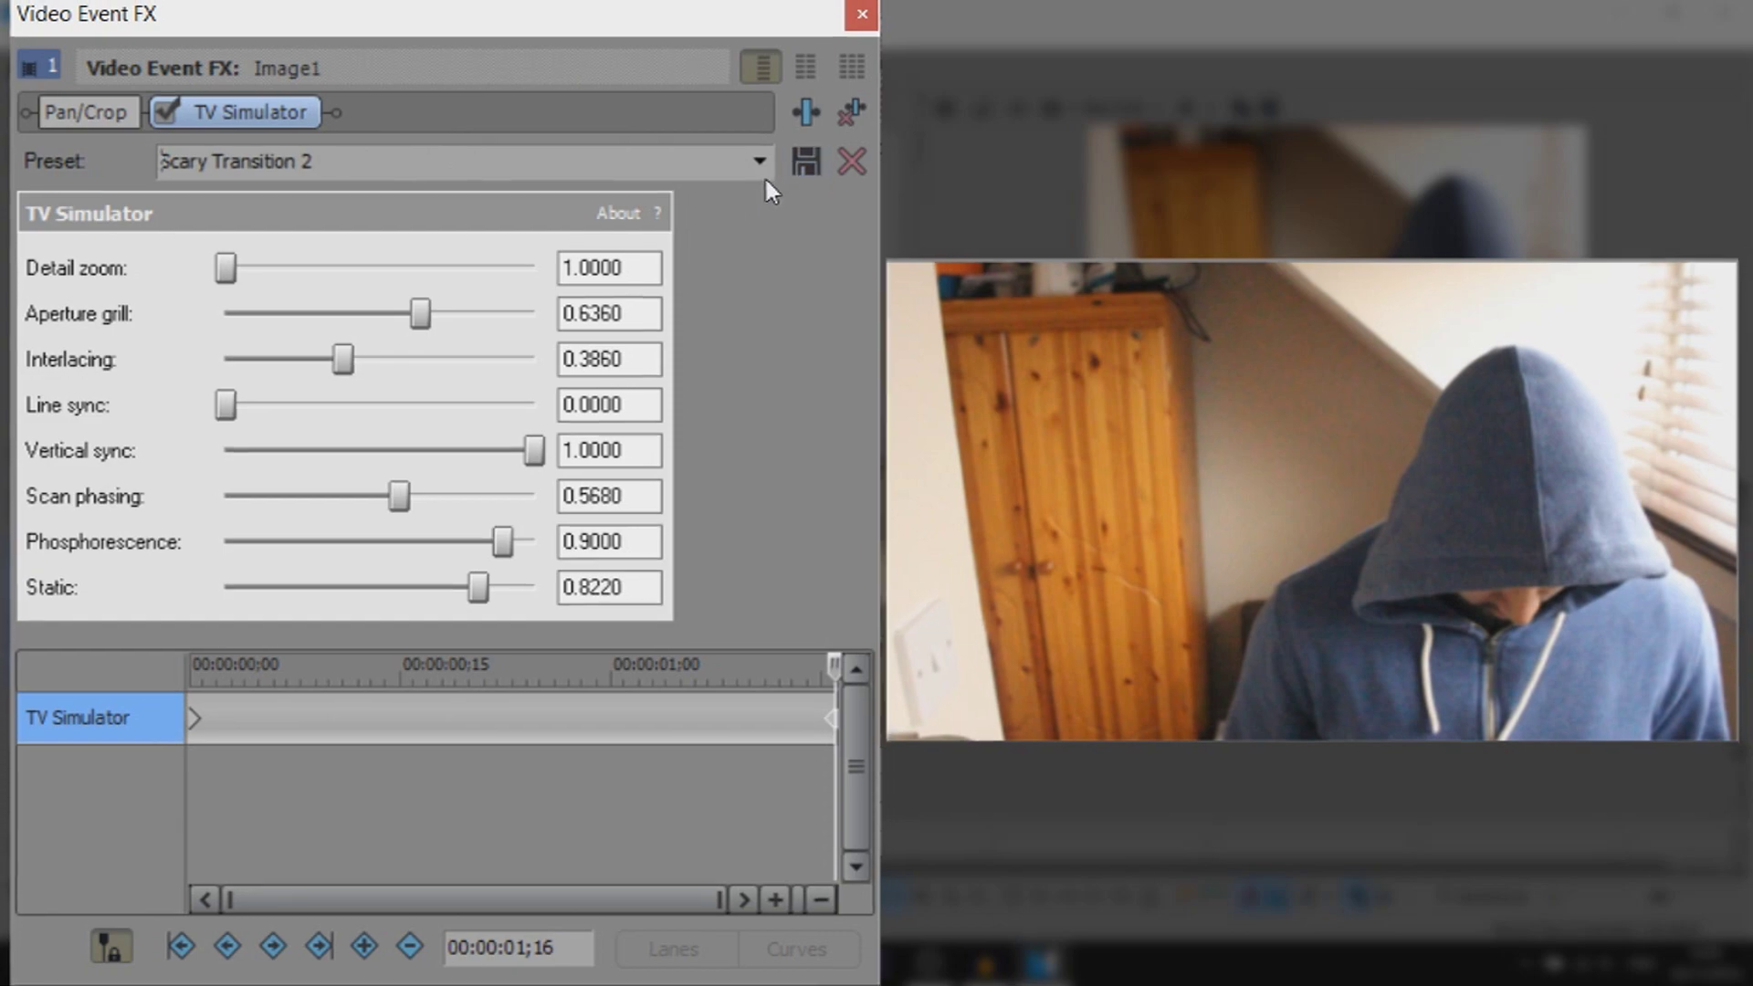
left_click(762, 162)
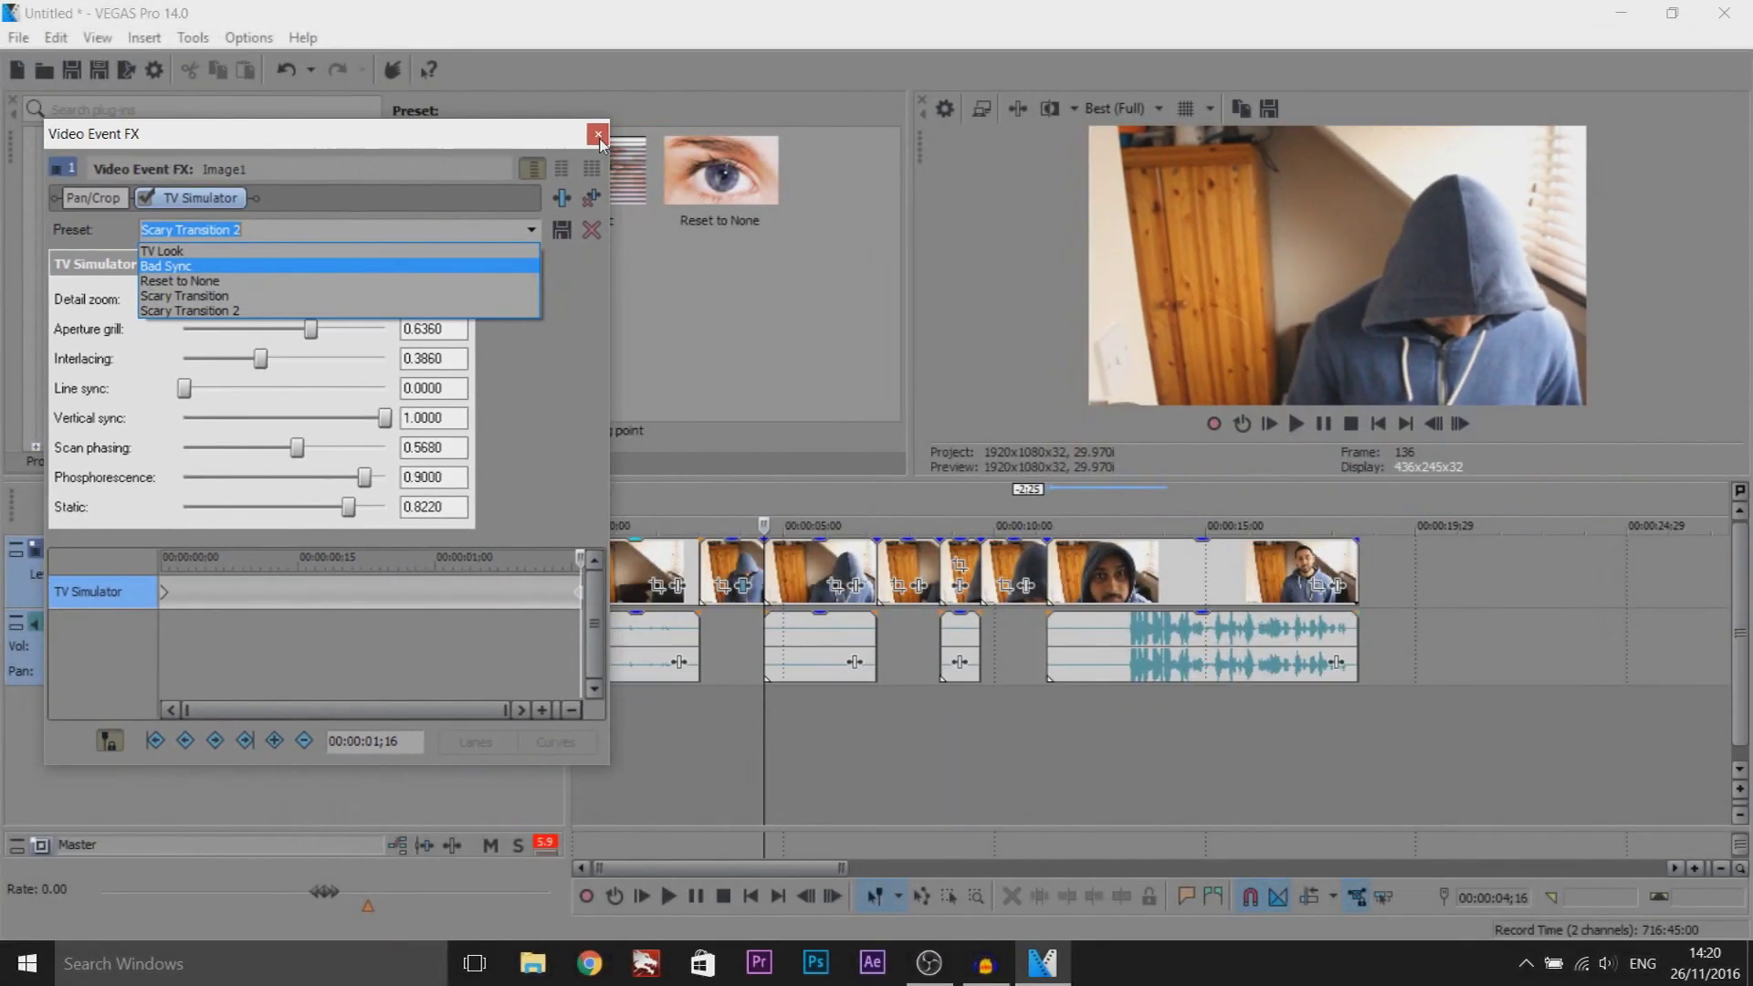
Apply the Scary Transition 2 preset to the second still clip
left_click(599, 141)
left_click(598, 135)
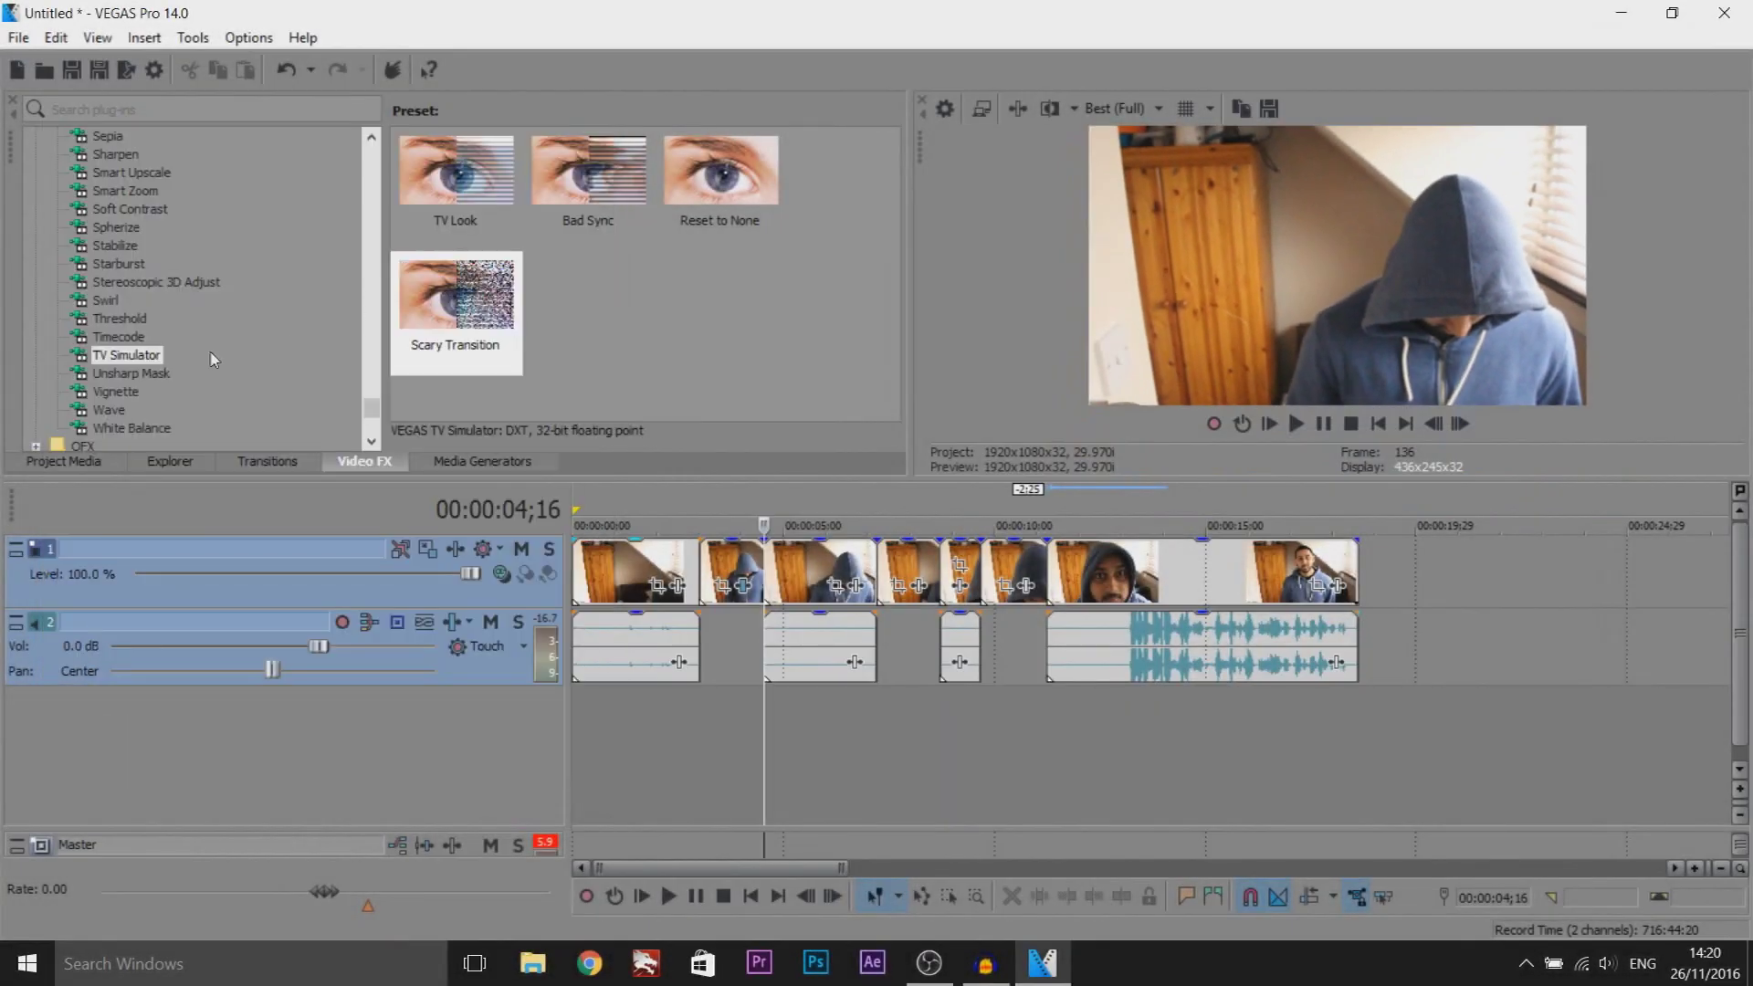
left_click(119, 356)
left_click(576, 311)
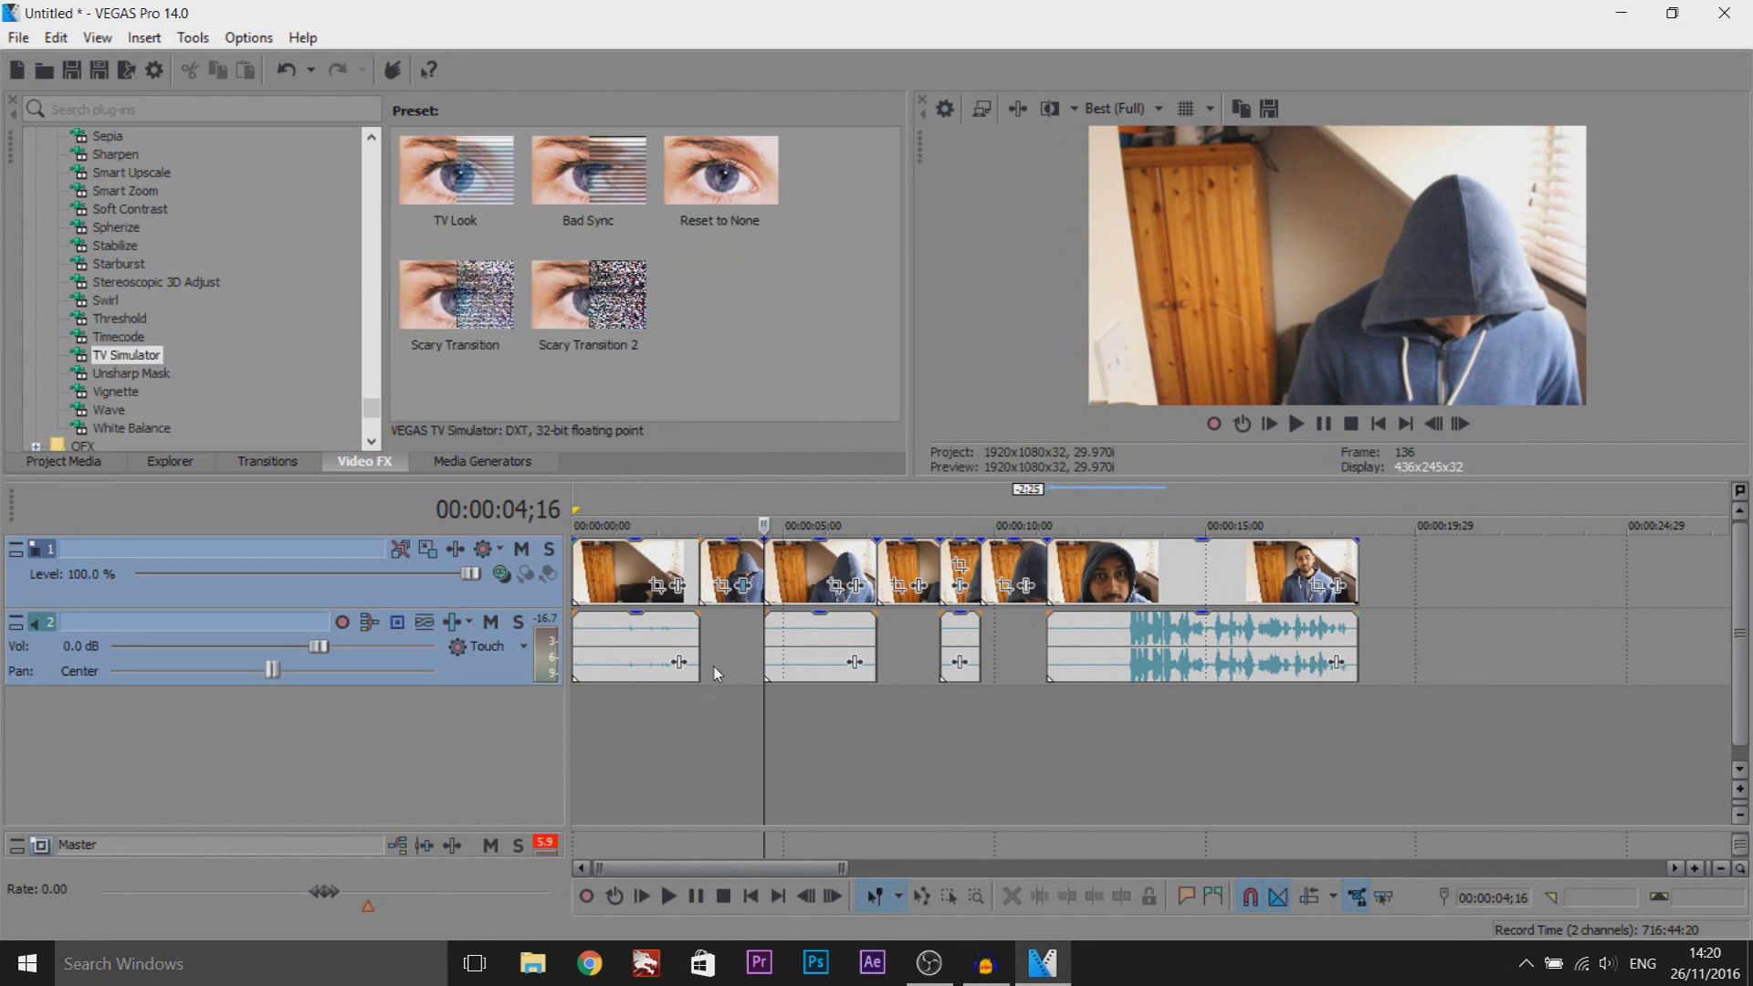
left_click_drag(614, 345, 733, 568)
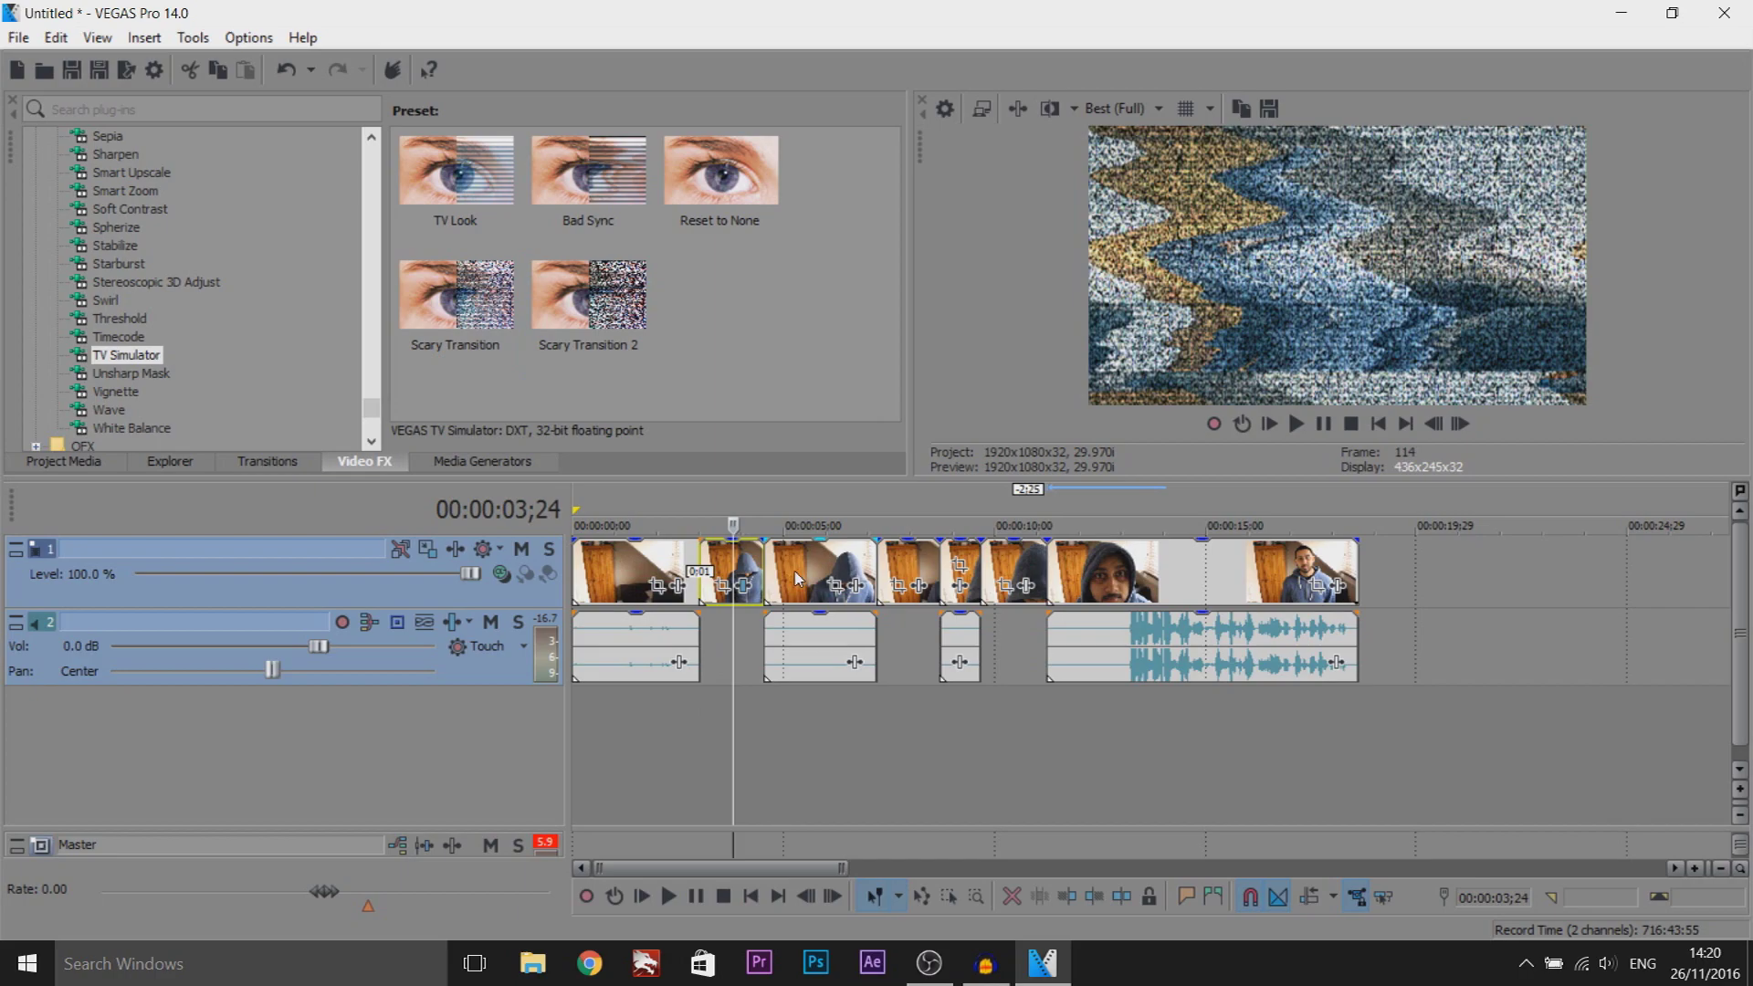
Paste the TV static event attributes onto the clips near 8 and 10 seconds
right_click(722, 564)
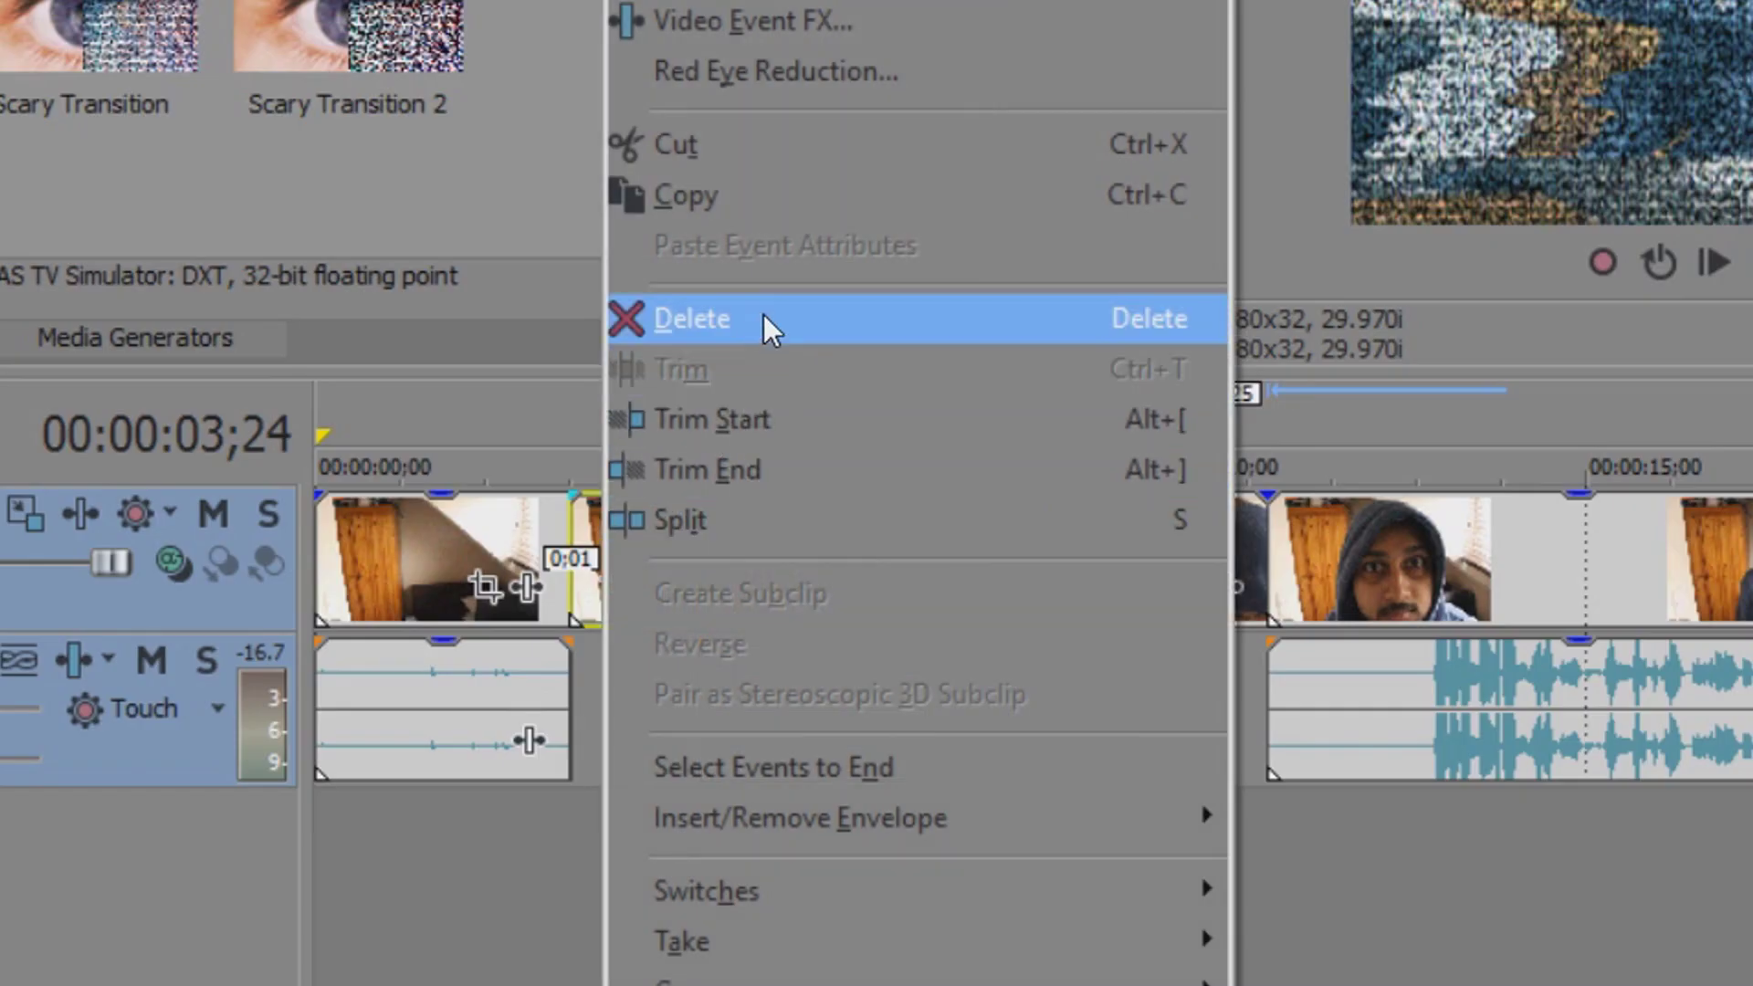
left_click(911, 563)
right_click(911, 562)
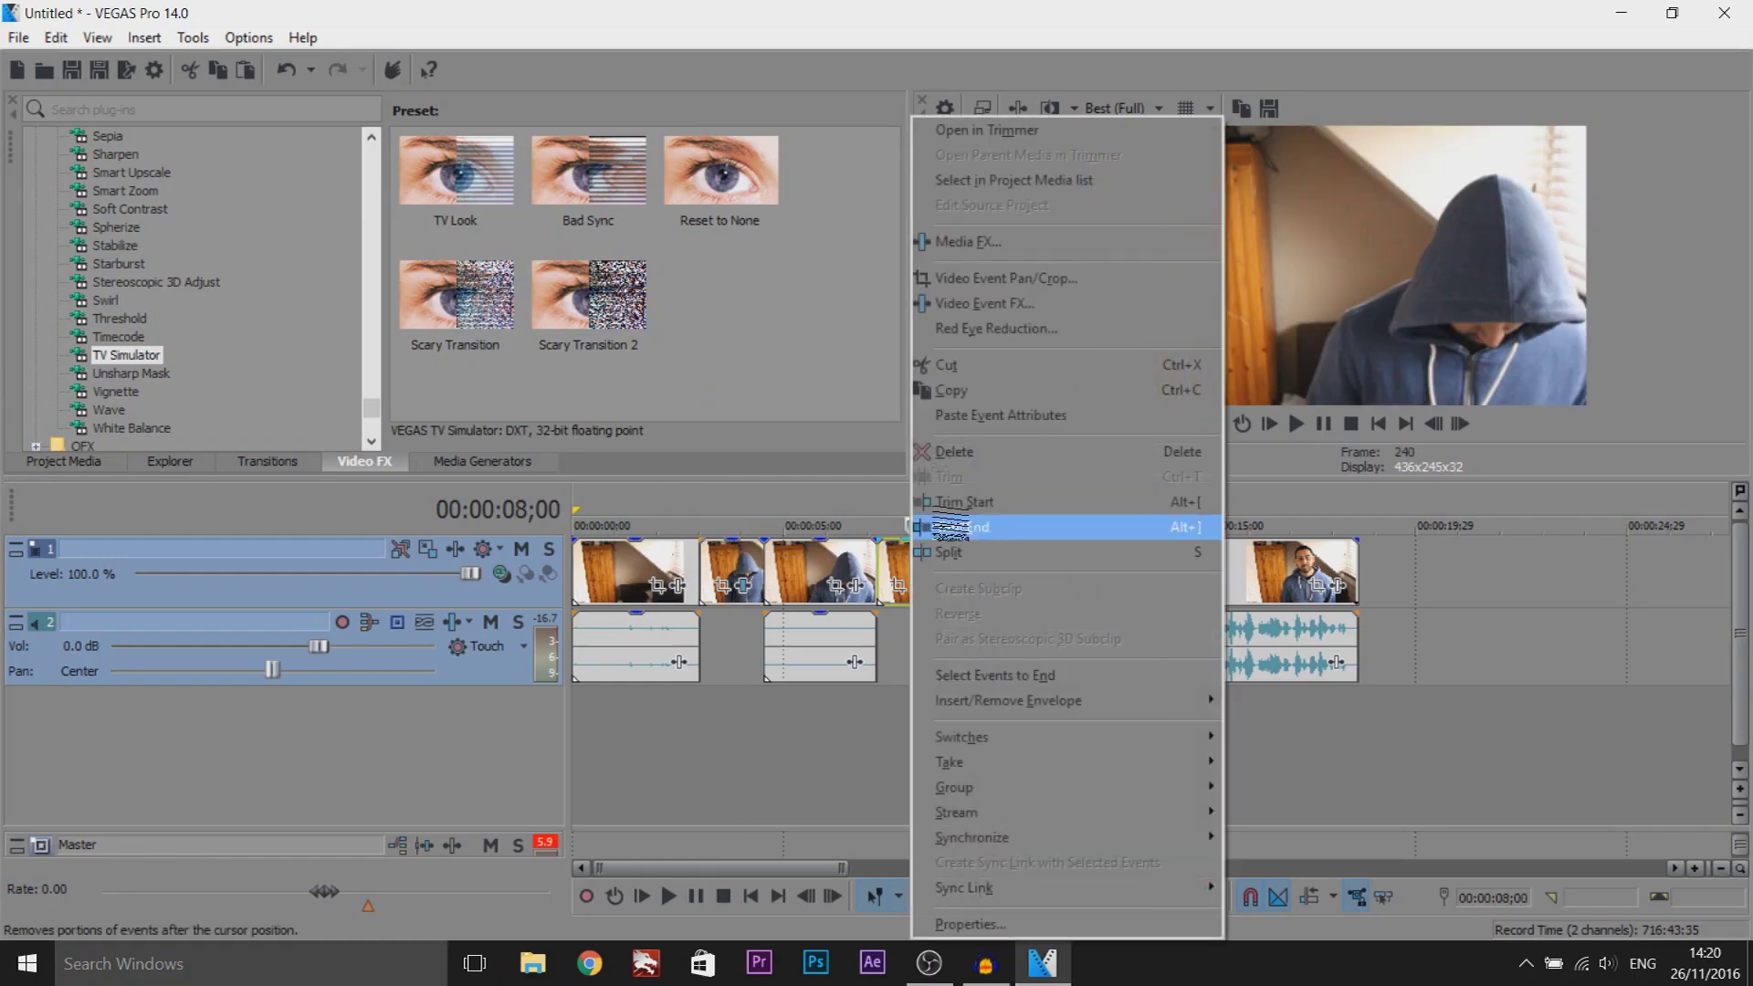
left_click(1000, 414)
left_click(1009, 561)
right_click(1024, 562)
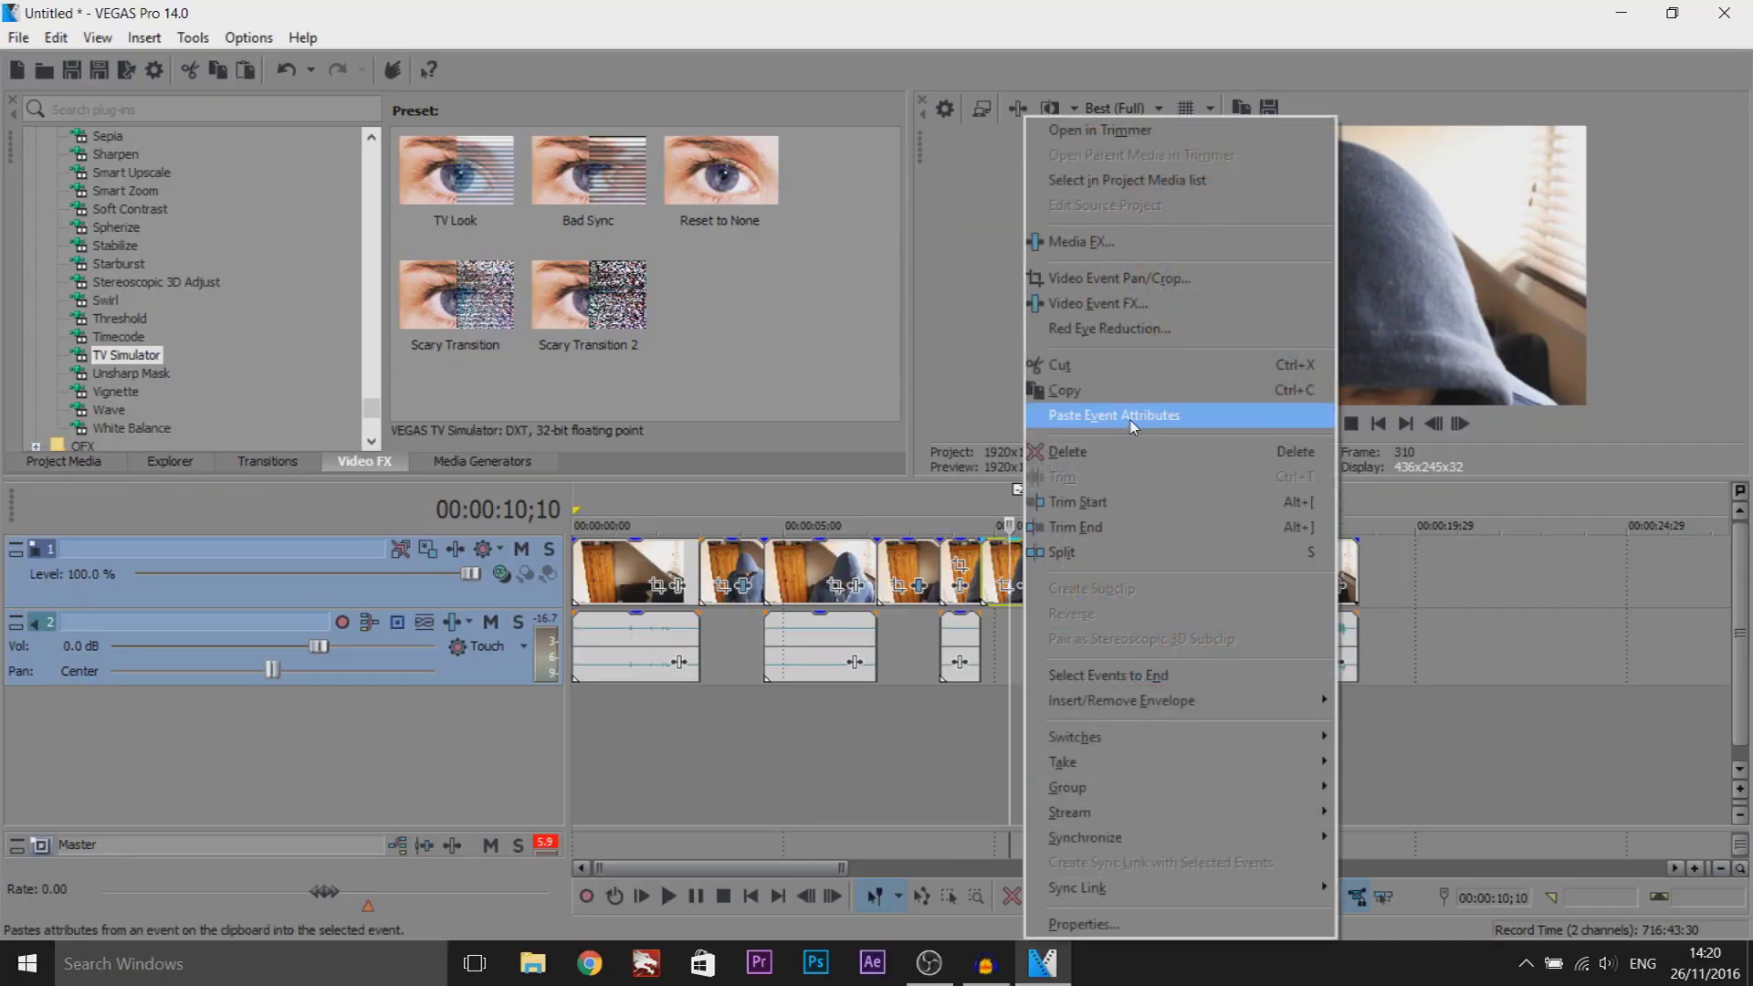
left_click(1129, 416)
left_click(1037, 698)
left_click(958, 698)
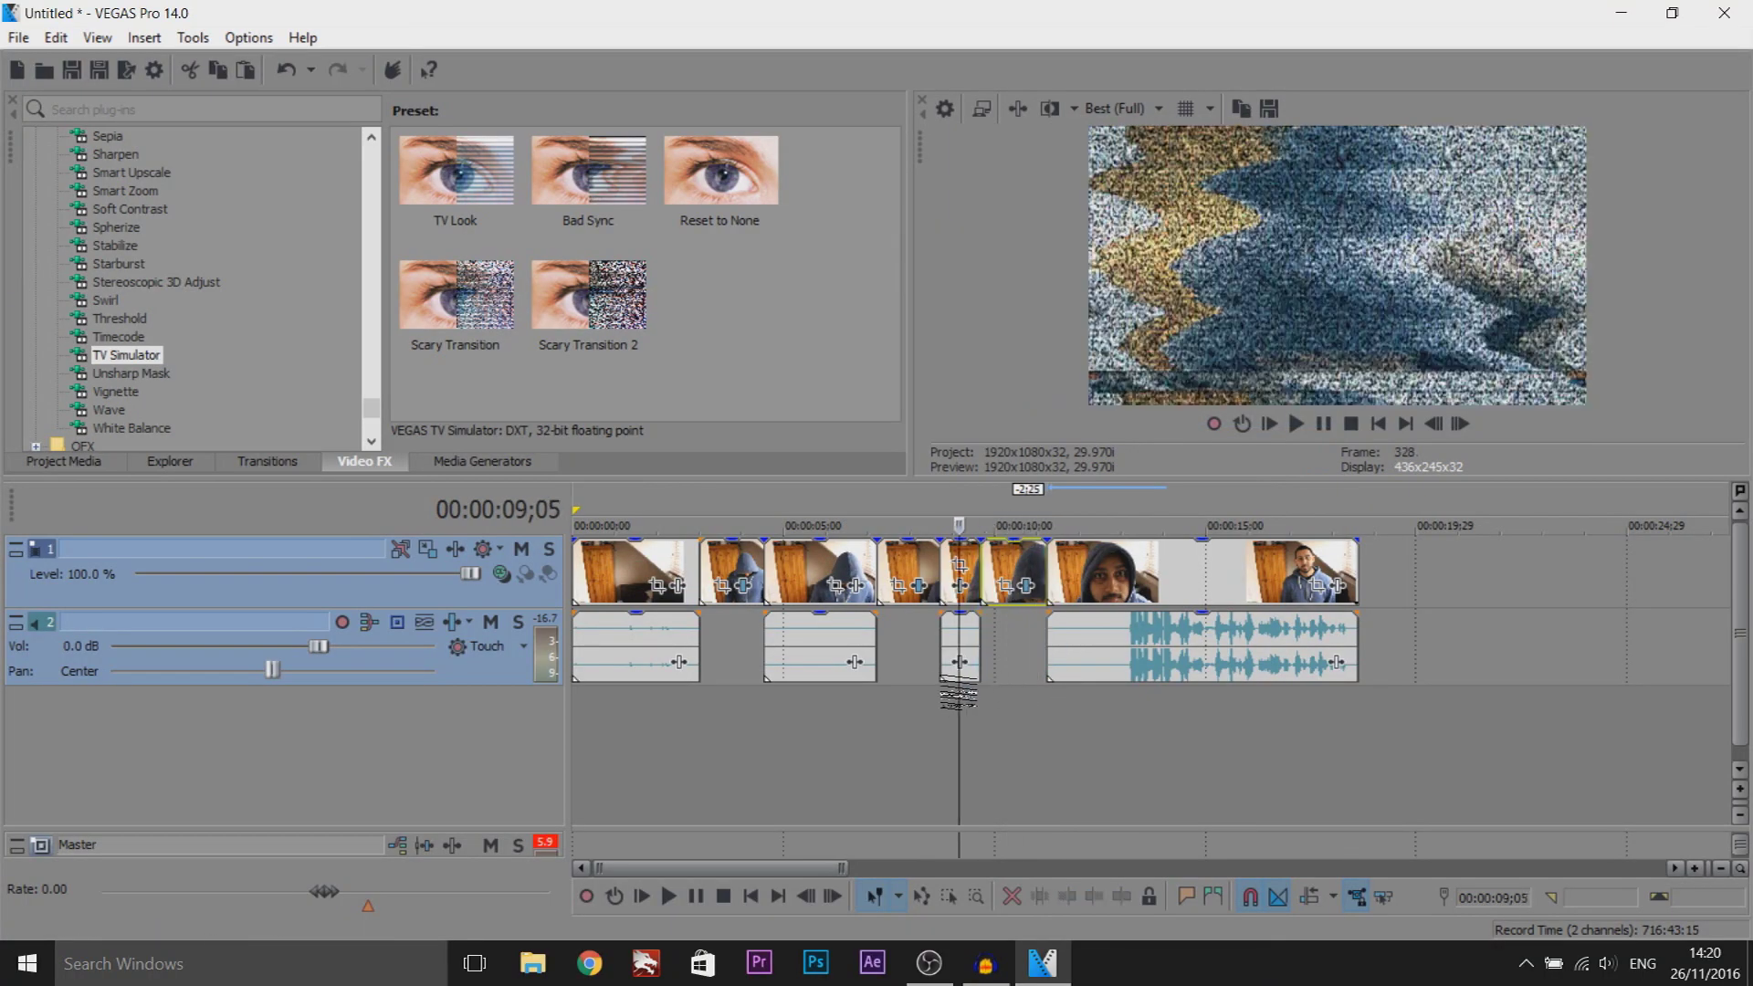
left_click_drag(959, 698, 517, 600)
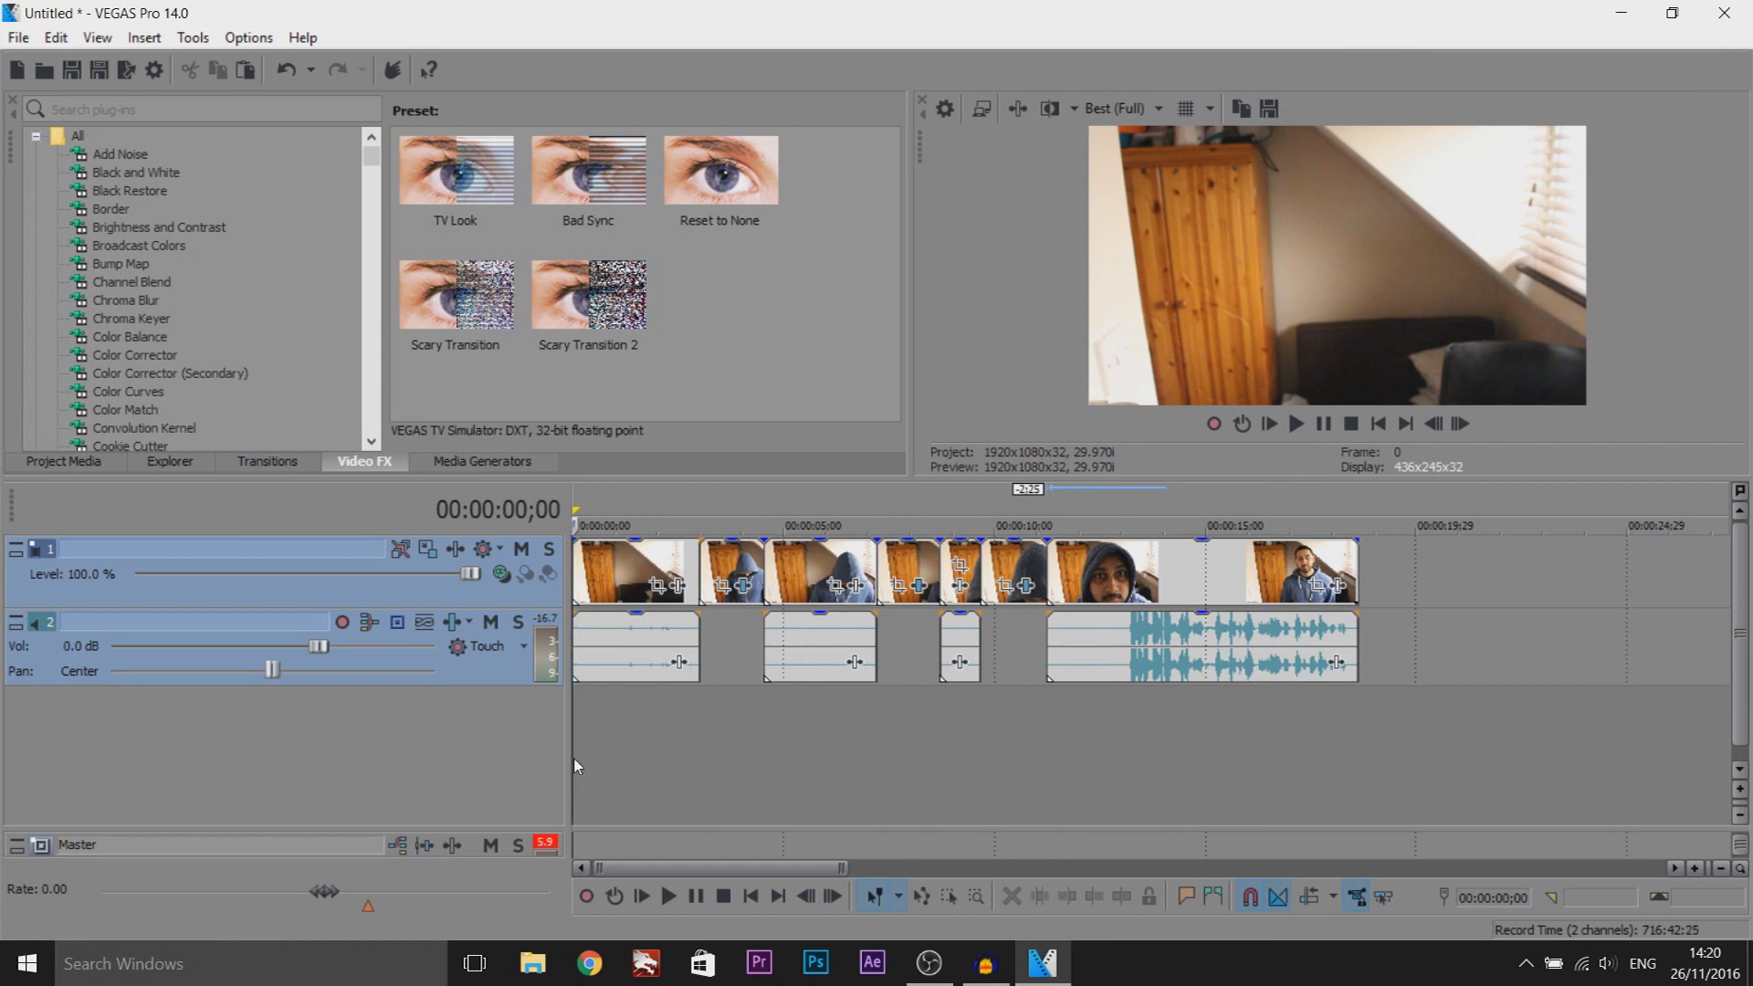
Drag the Color Curves Night preset onto the first video clip and the image clip
left_click(601, 750)
left_click_drag(609, 743, 650, 749)
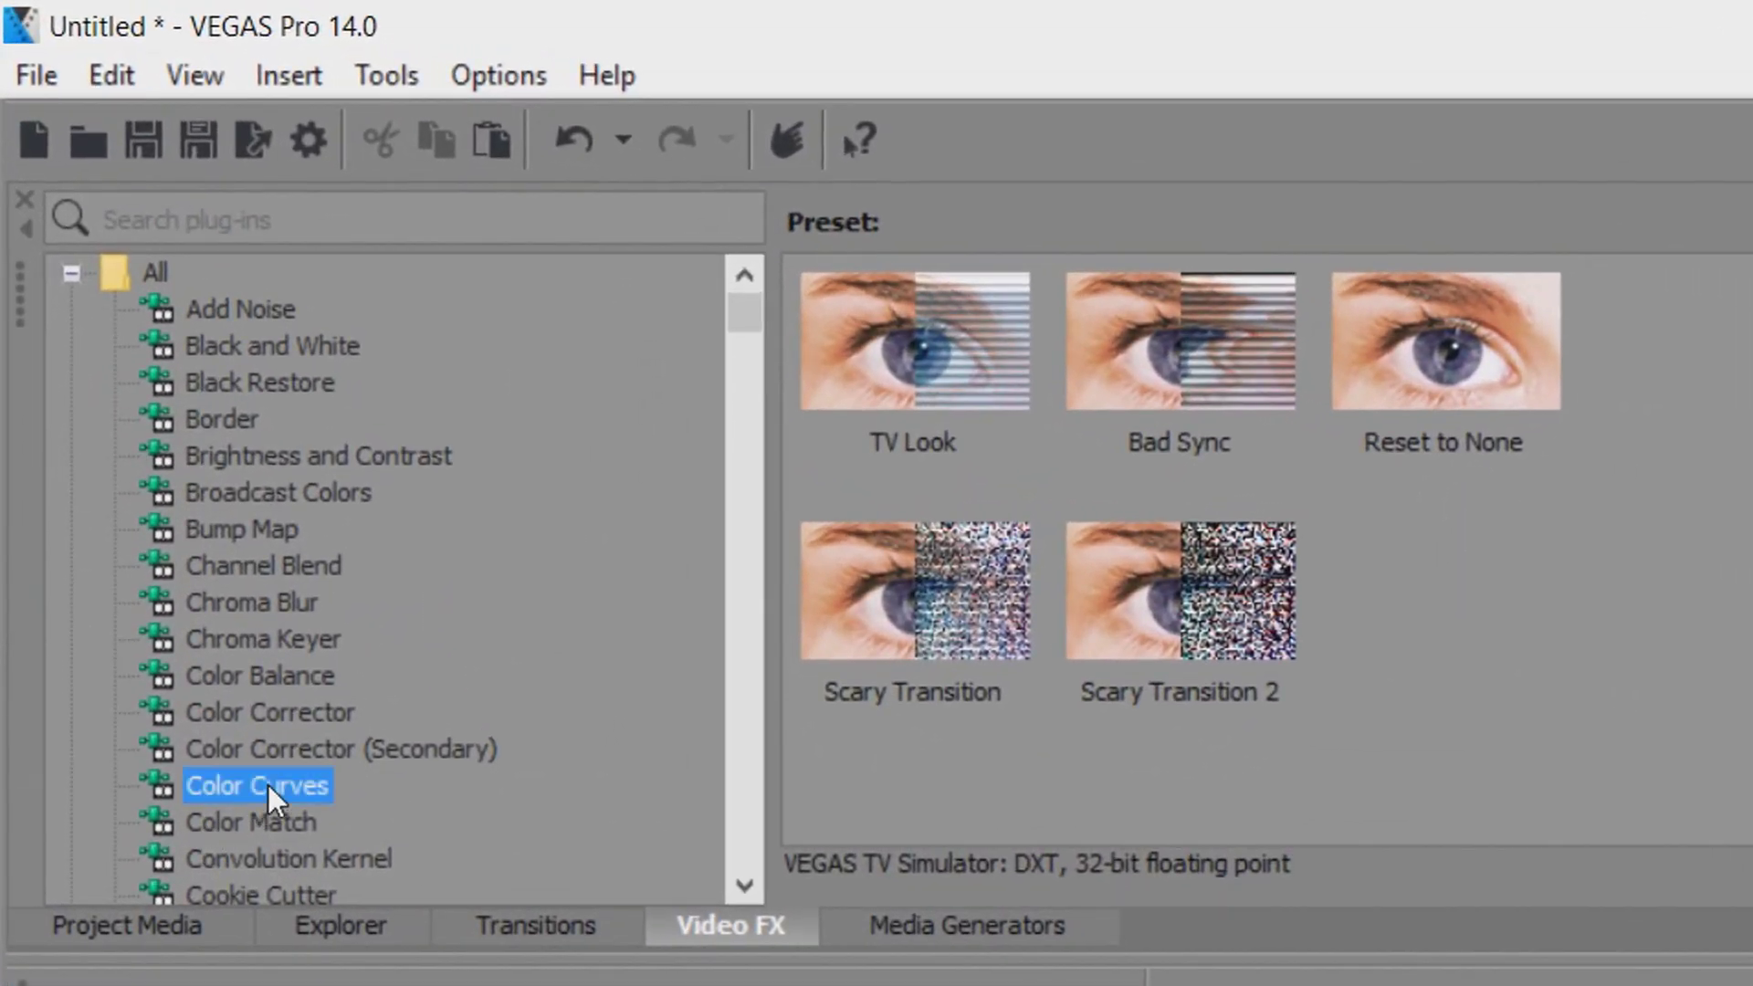
scroll(1411, 446, "down", 2)
left_click(1411, 444)
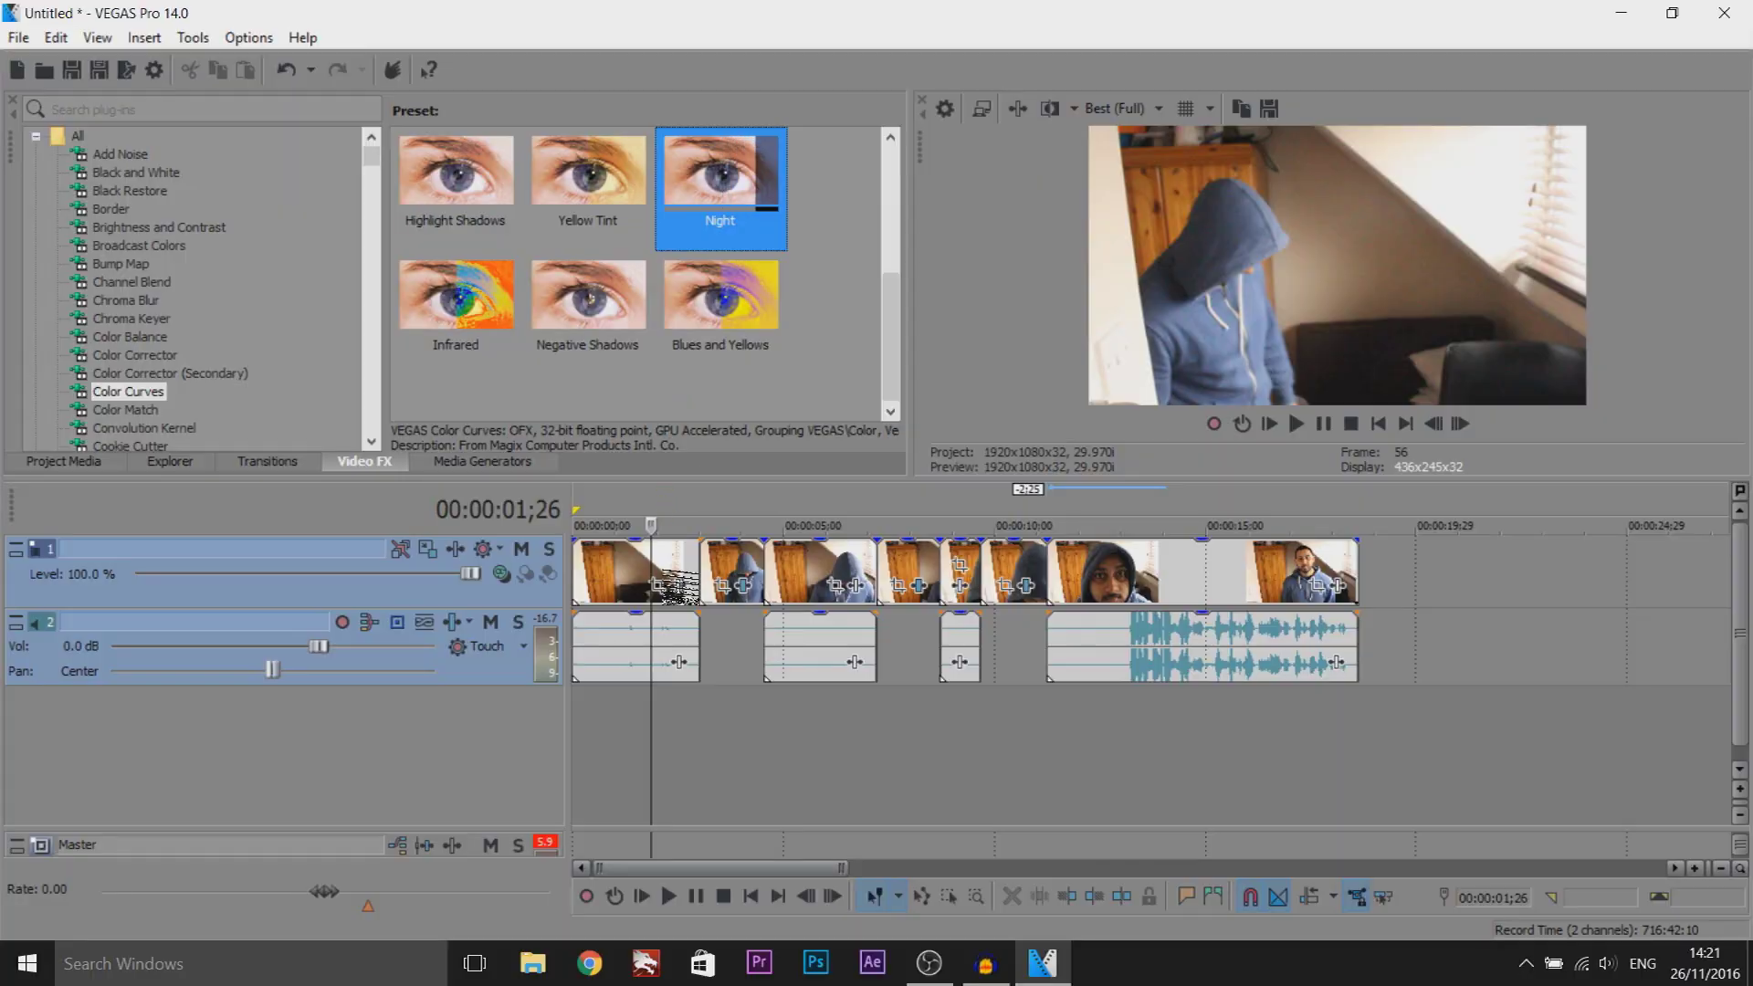
left_click_drag(657, 575, 660, 575)
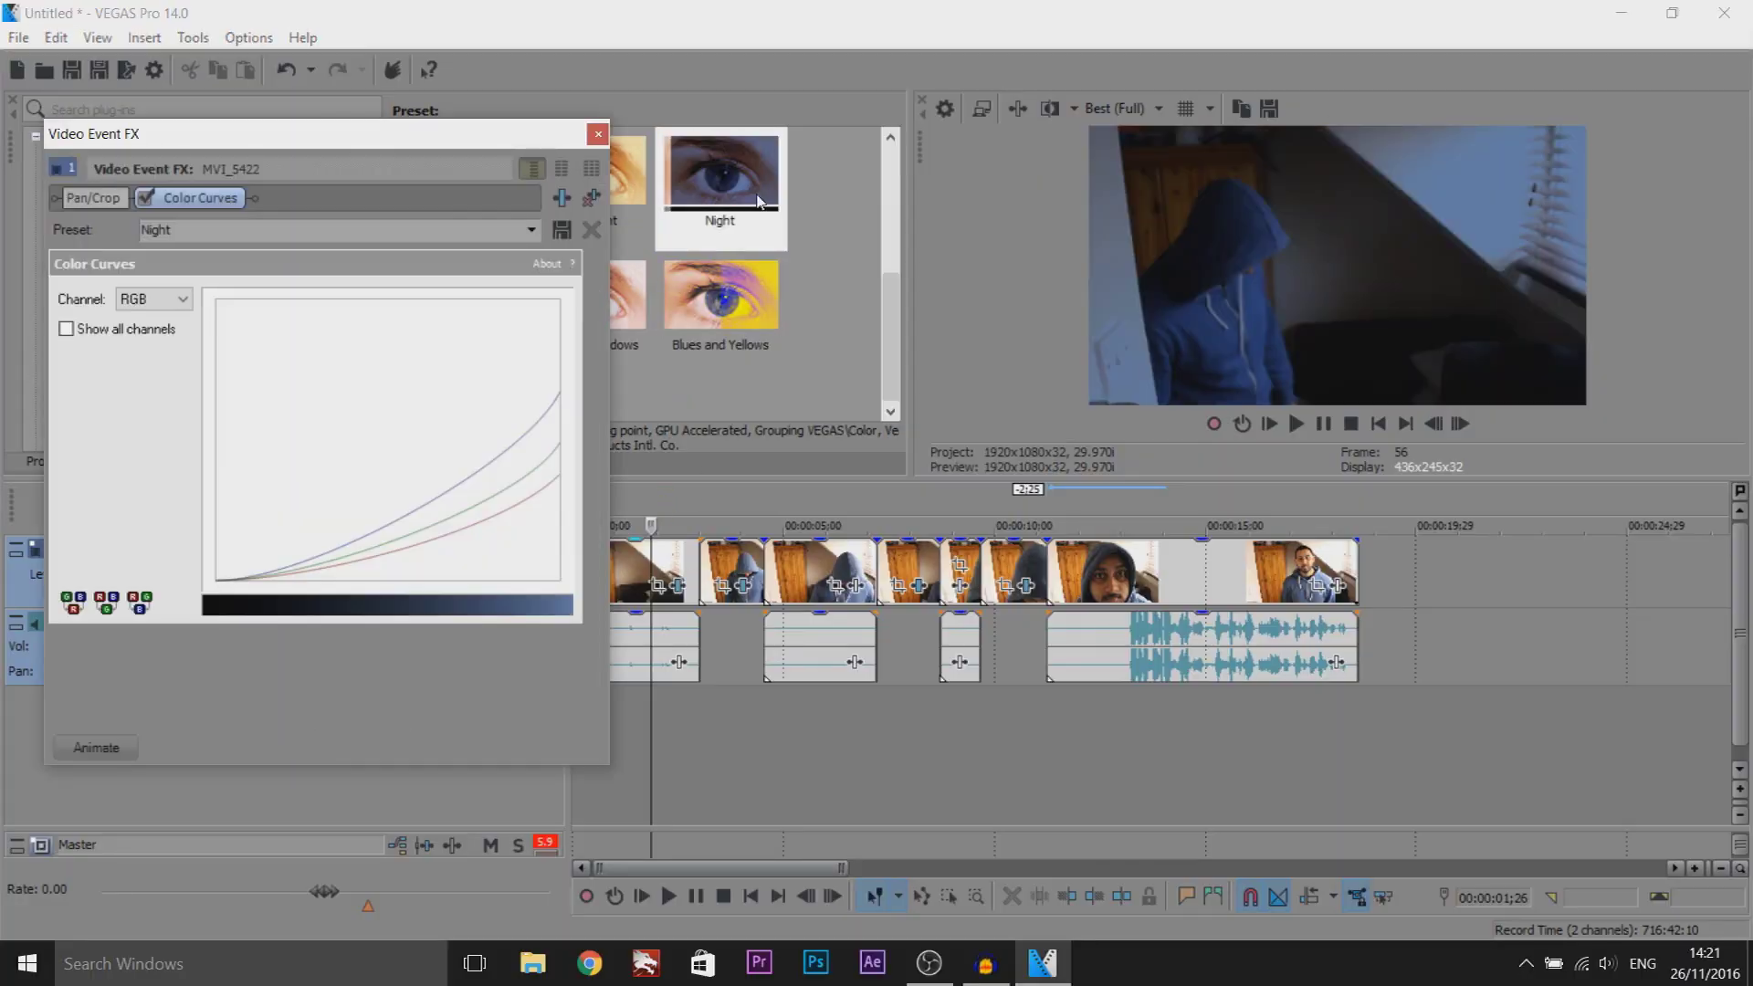
mouse_move(720, 179)
left_mouse_down()
mouse_move(750, 542)
mouse_move(879, 476)
left_mouse_up()
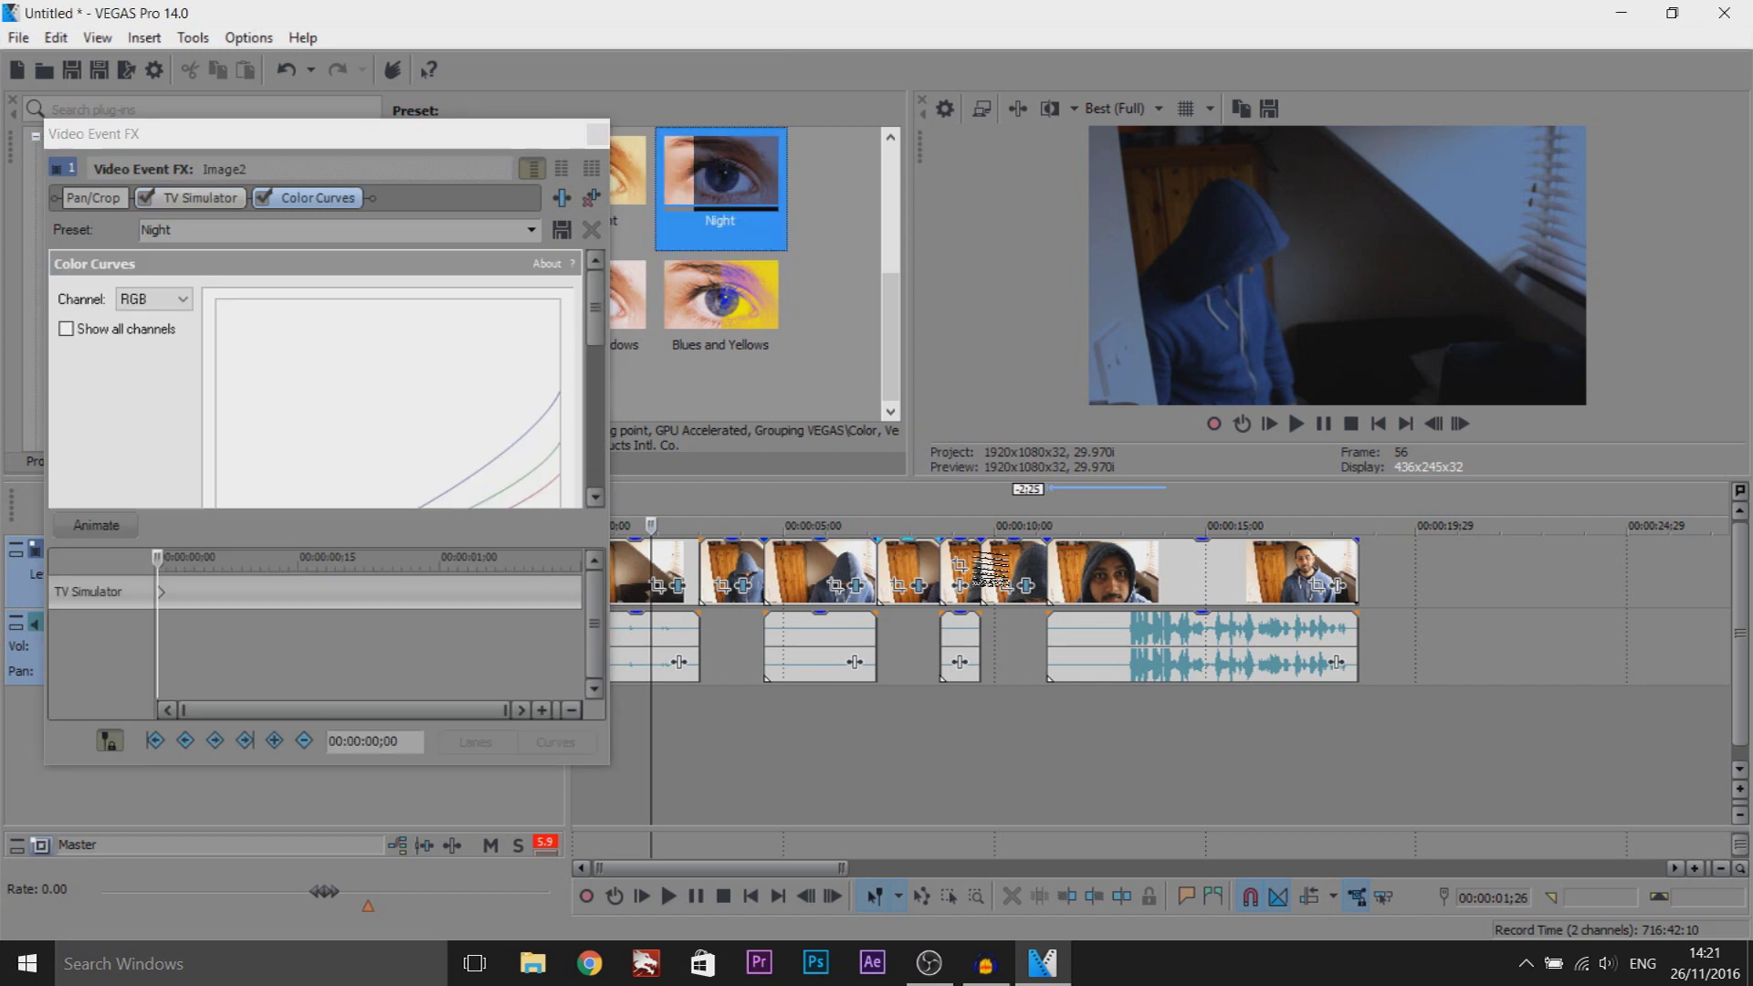
Close the Video Event FX window and scrub the opening seconds to check the Night look
left_click(597, 135)
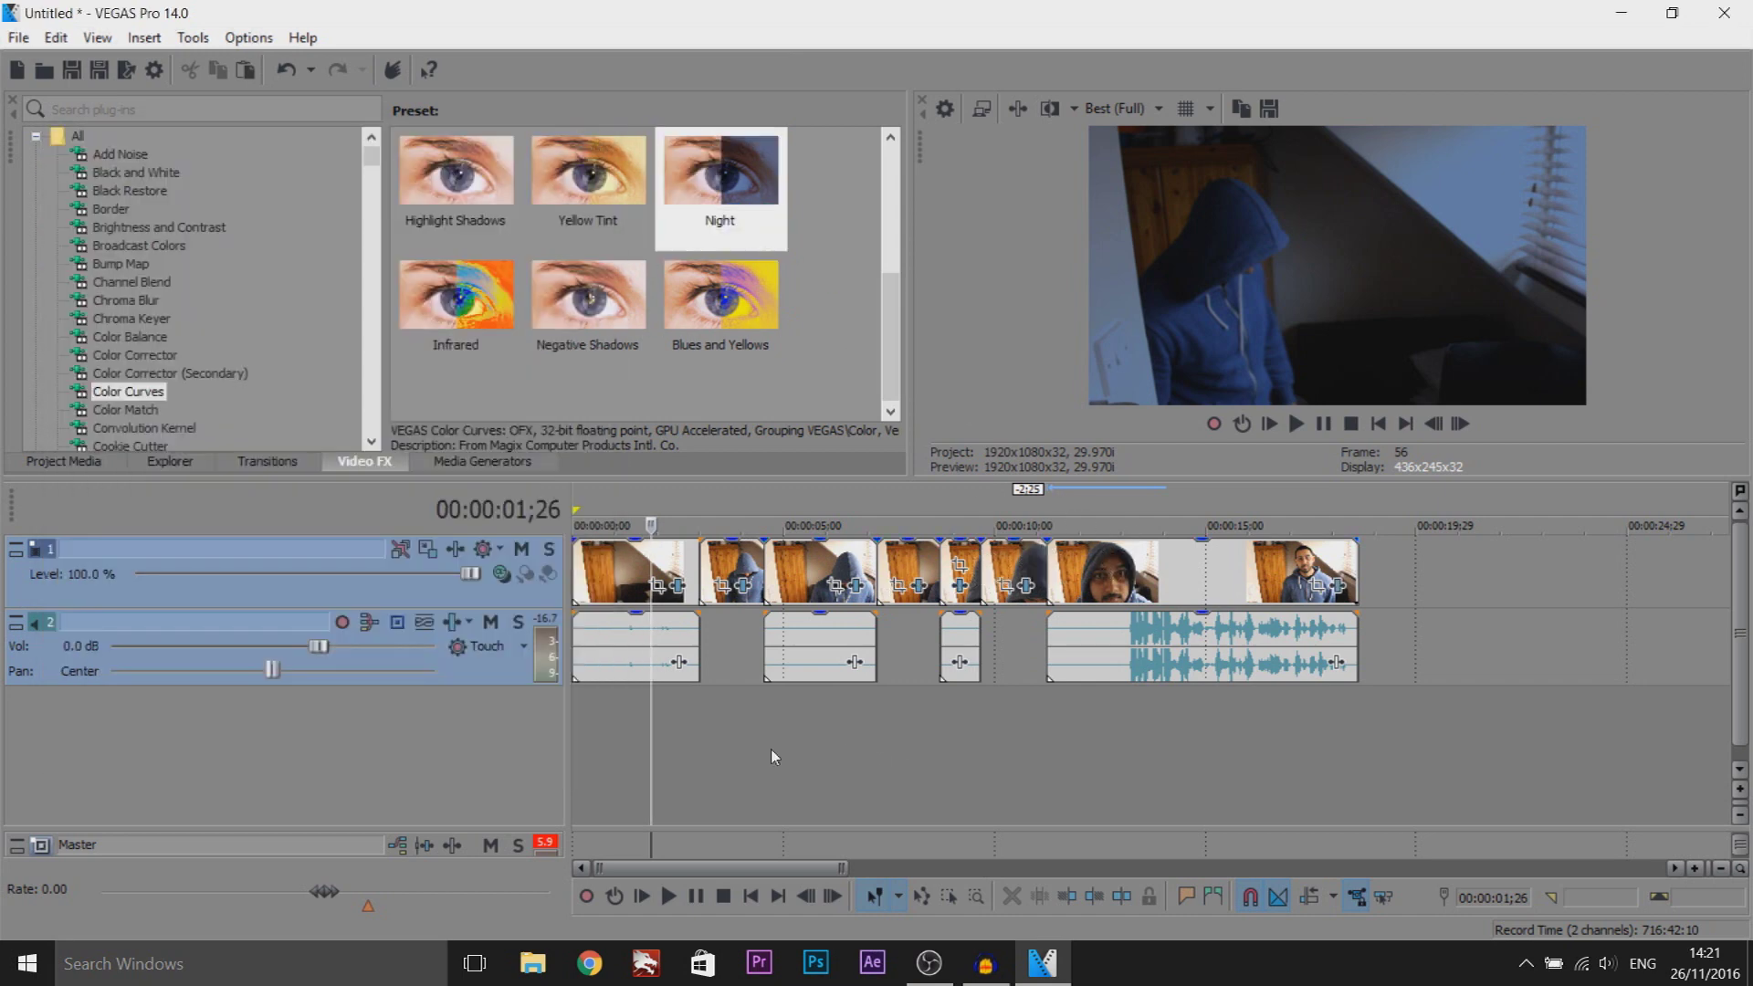
key("ctrl+Home")
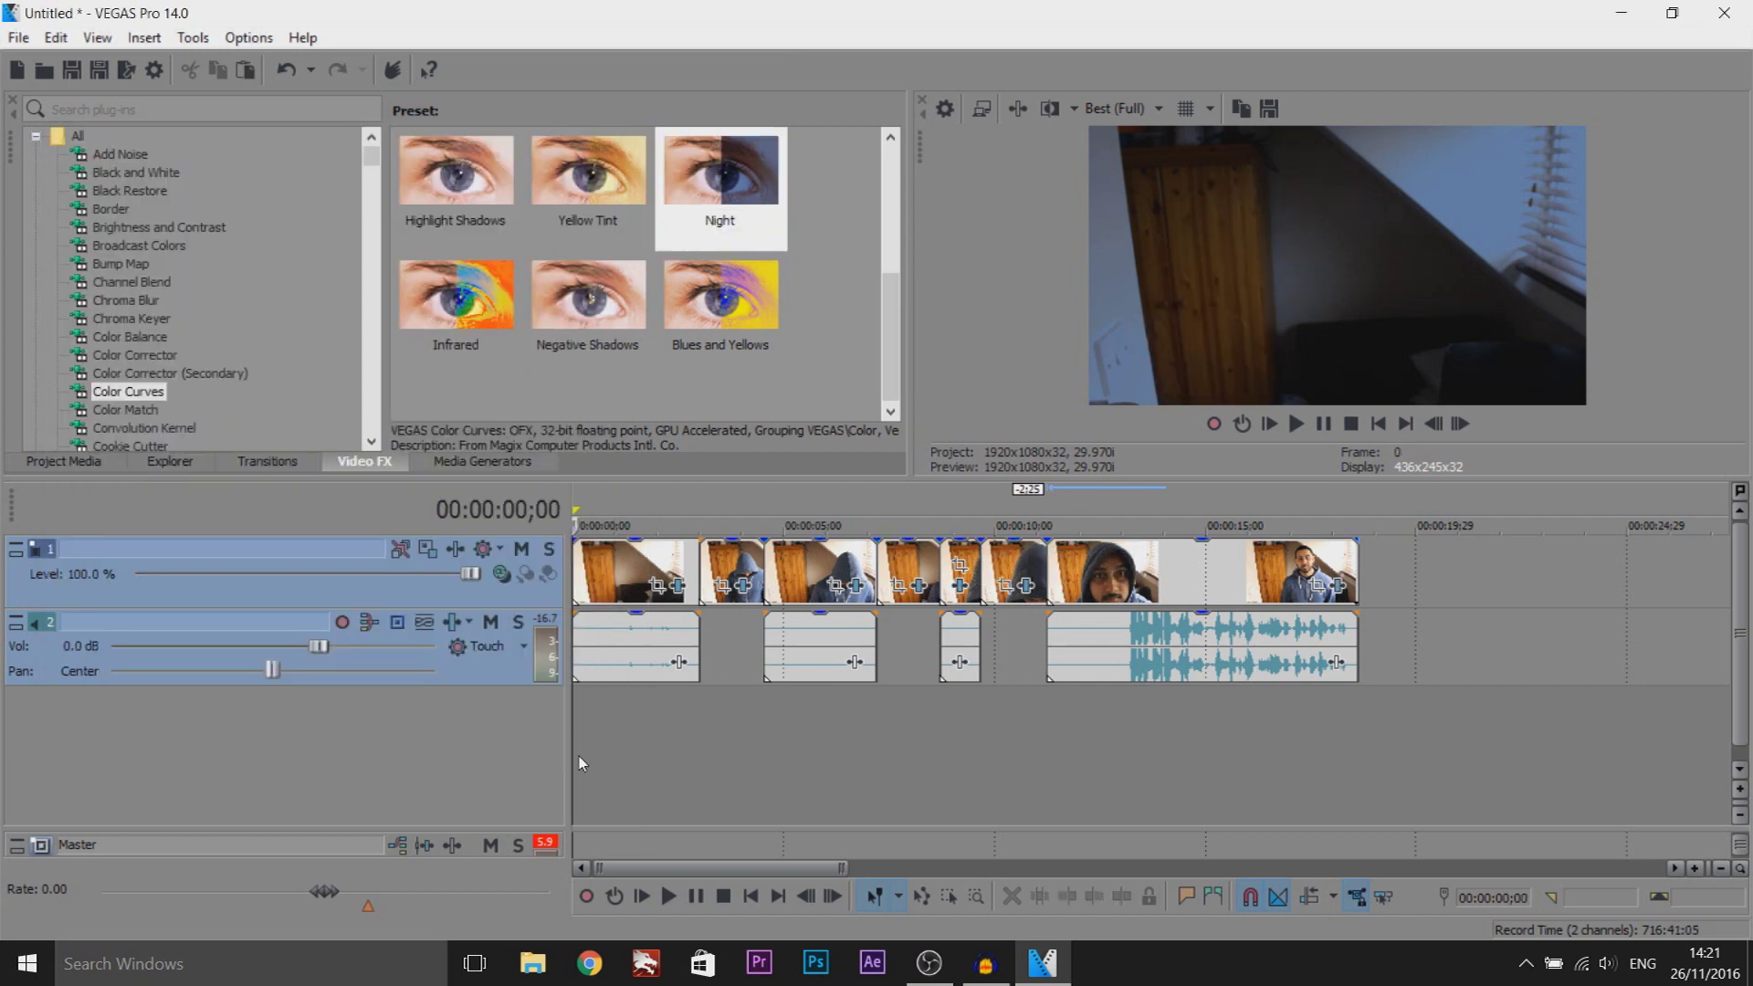
left_click_drag(576, 761, 1122, 851)
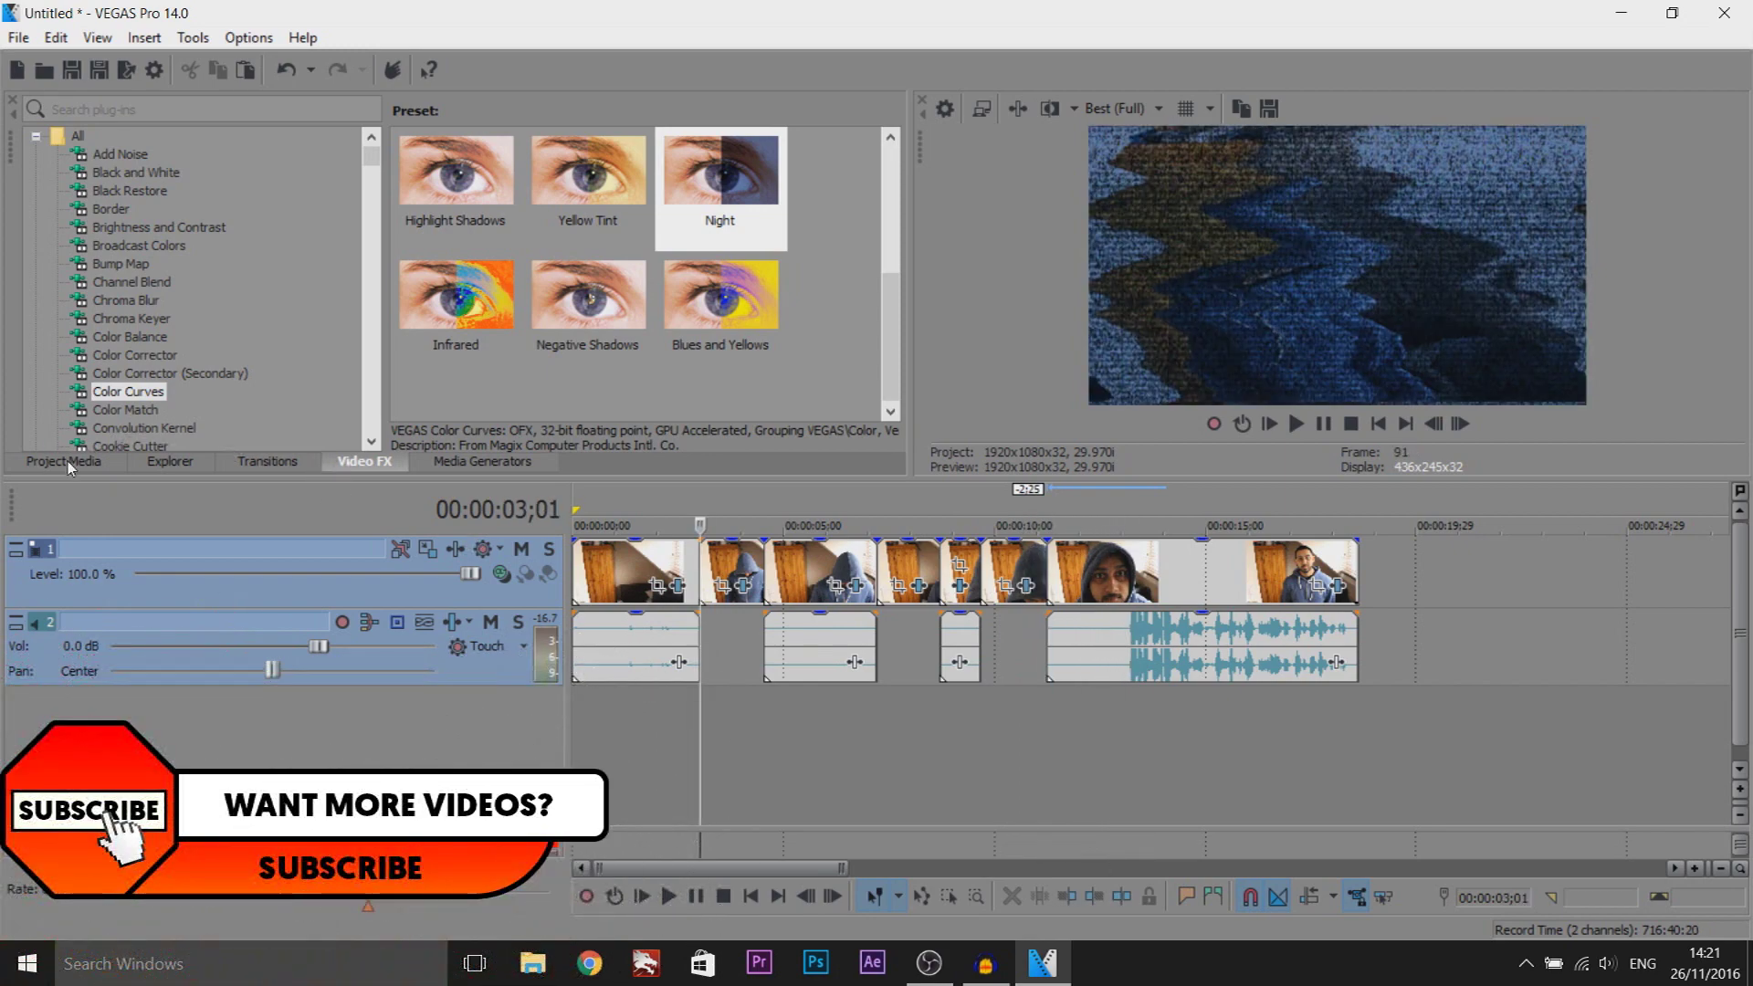
left_click(67, 461)
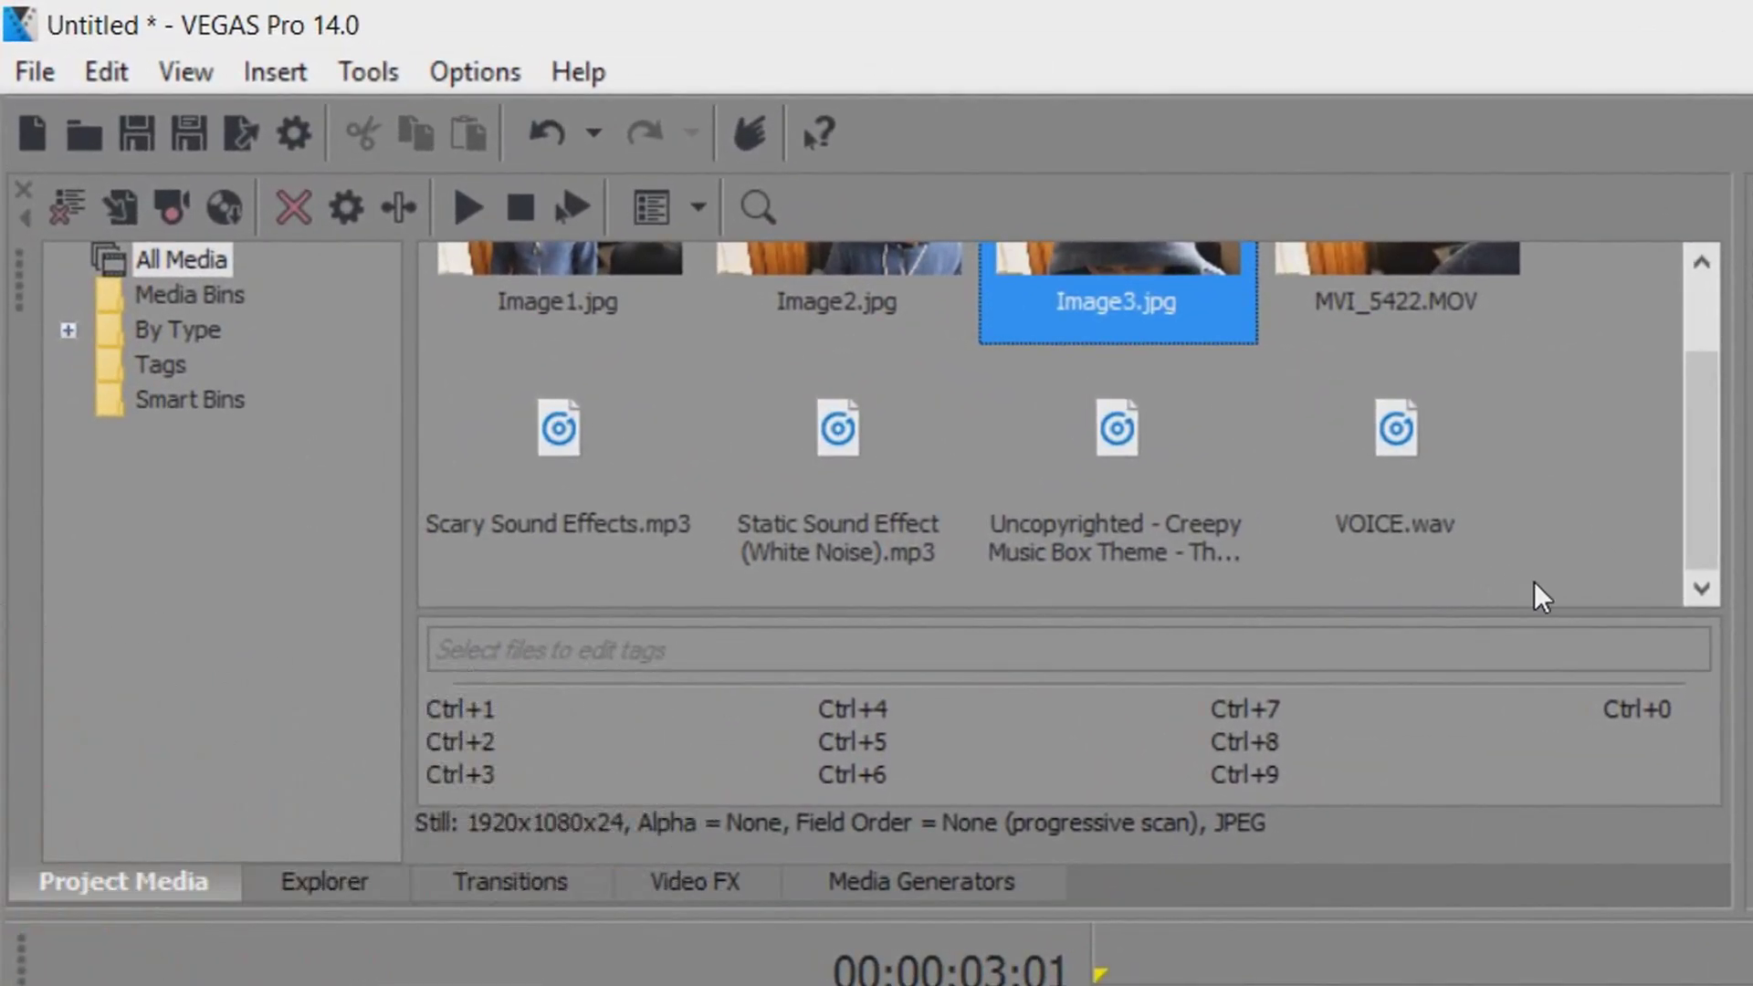
Inspect the Scary Sound Effects, white-noise static and creepy music box files in Project Media
left_click(487, 483)
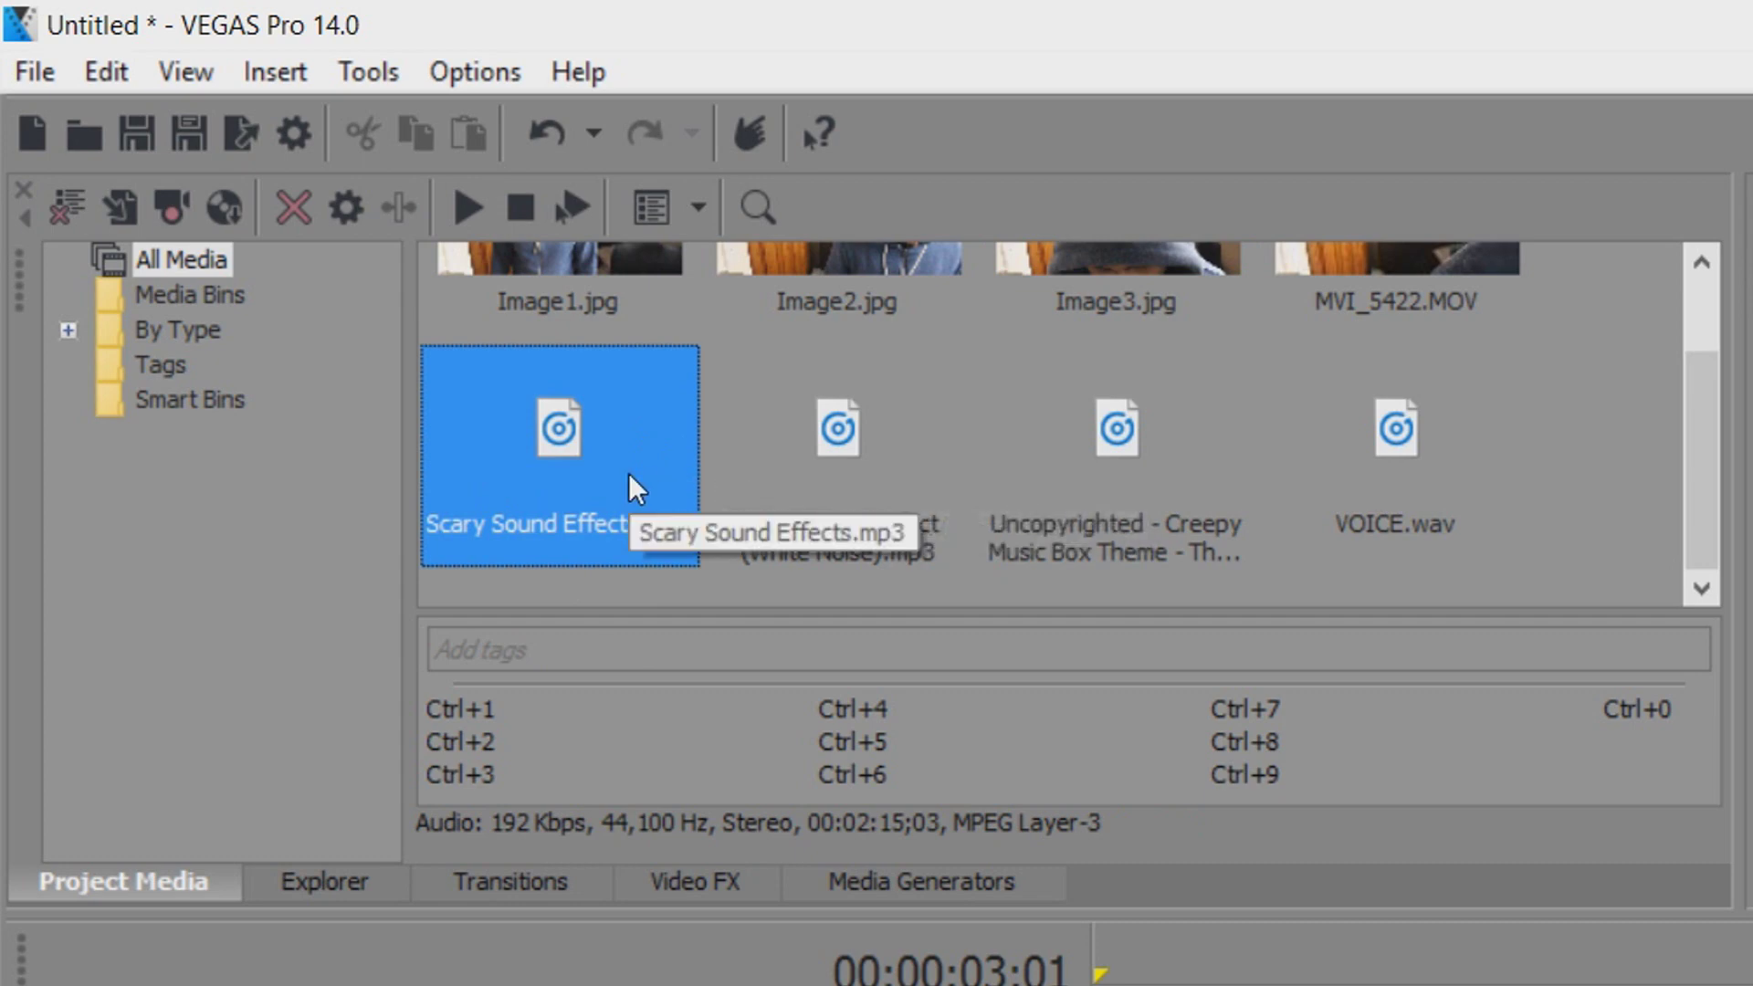
left_click(884, 490)
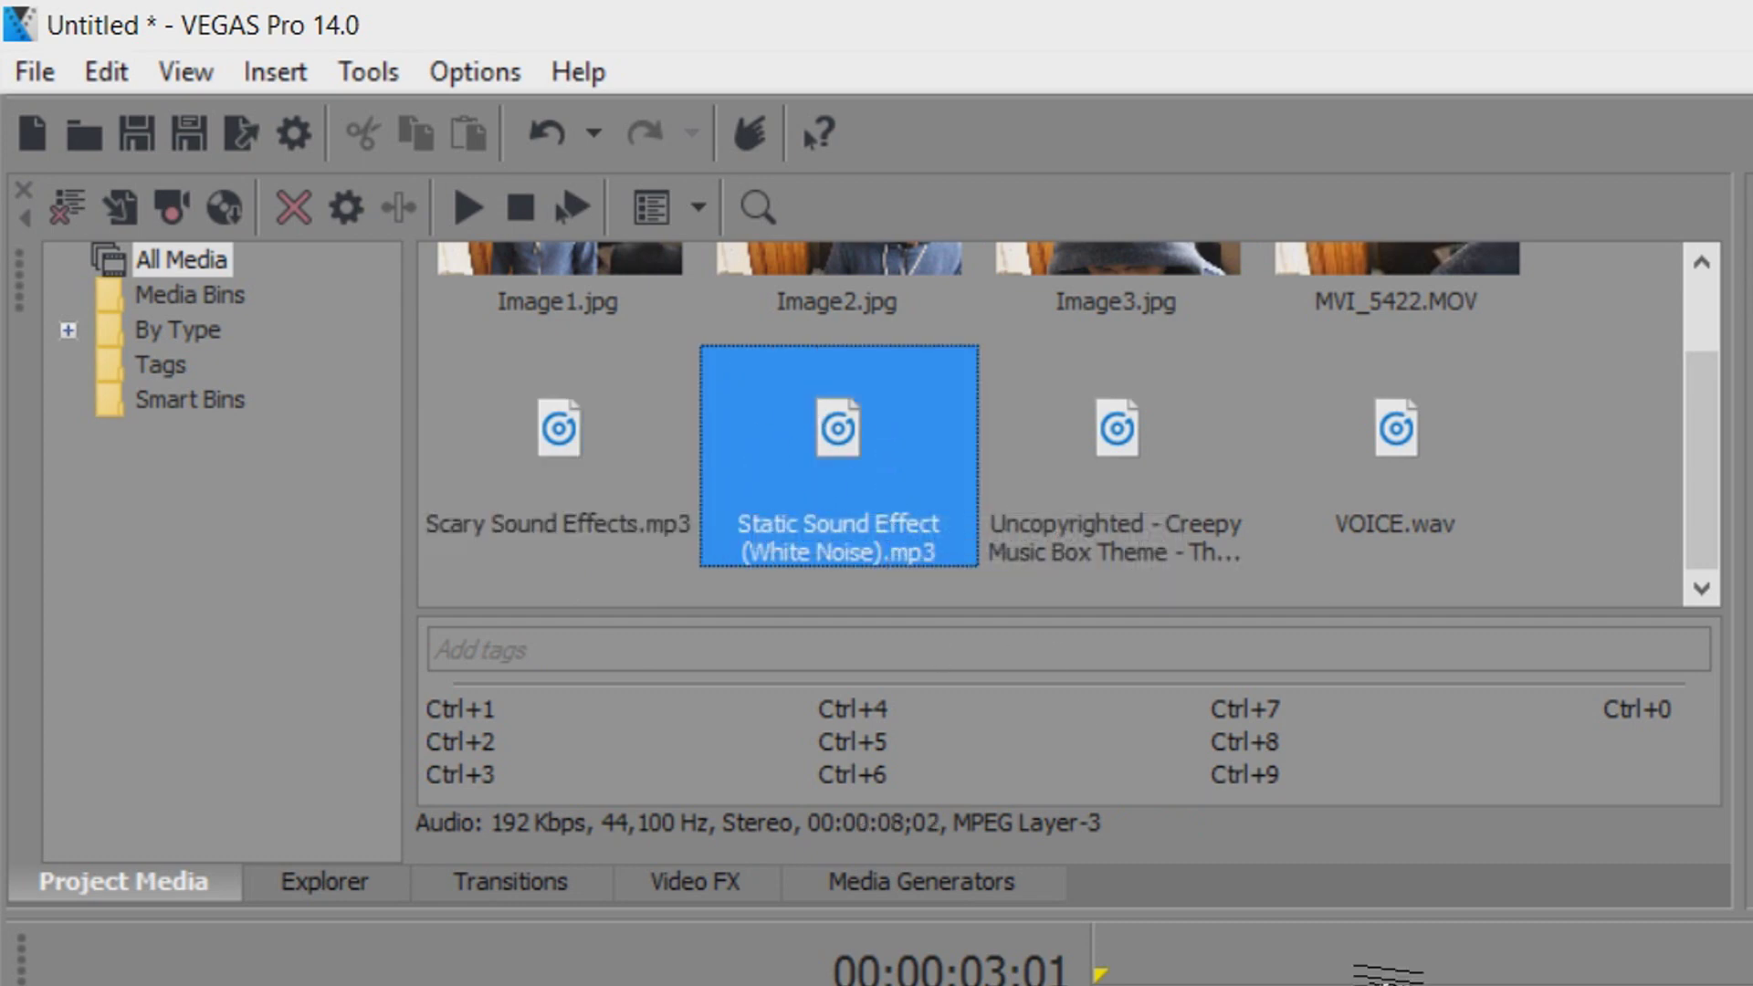
left_click(1201, 539)
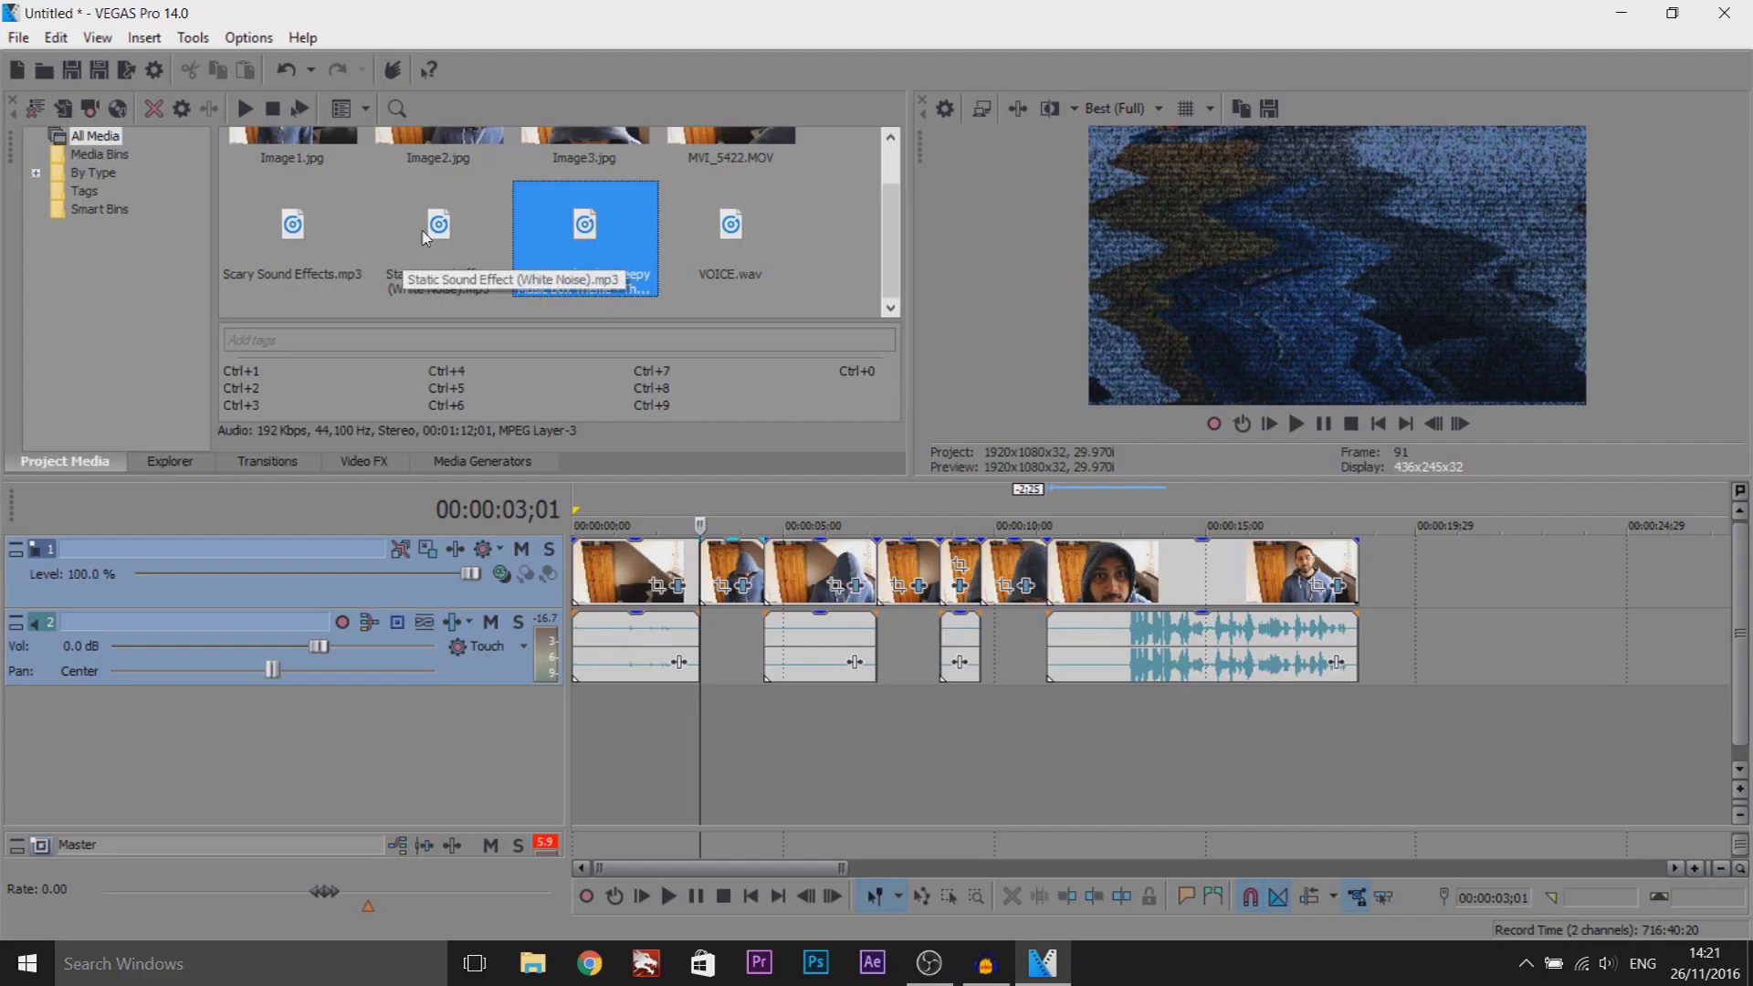
Add the white-noise static sound on a new track, trimmed to the first transition
left_click_drag(439, 240, 709, 746)
scroll(711, 721, "up", 5)
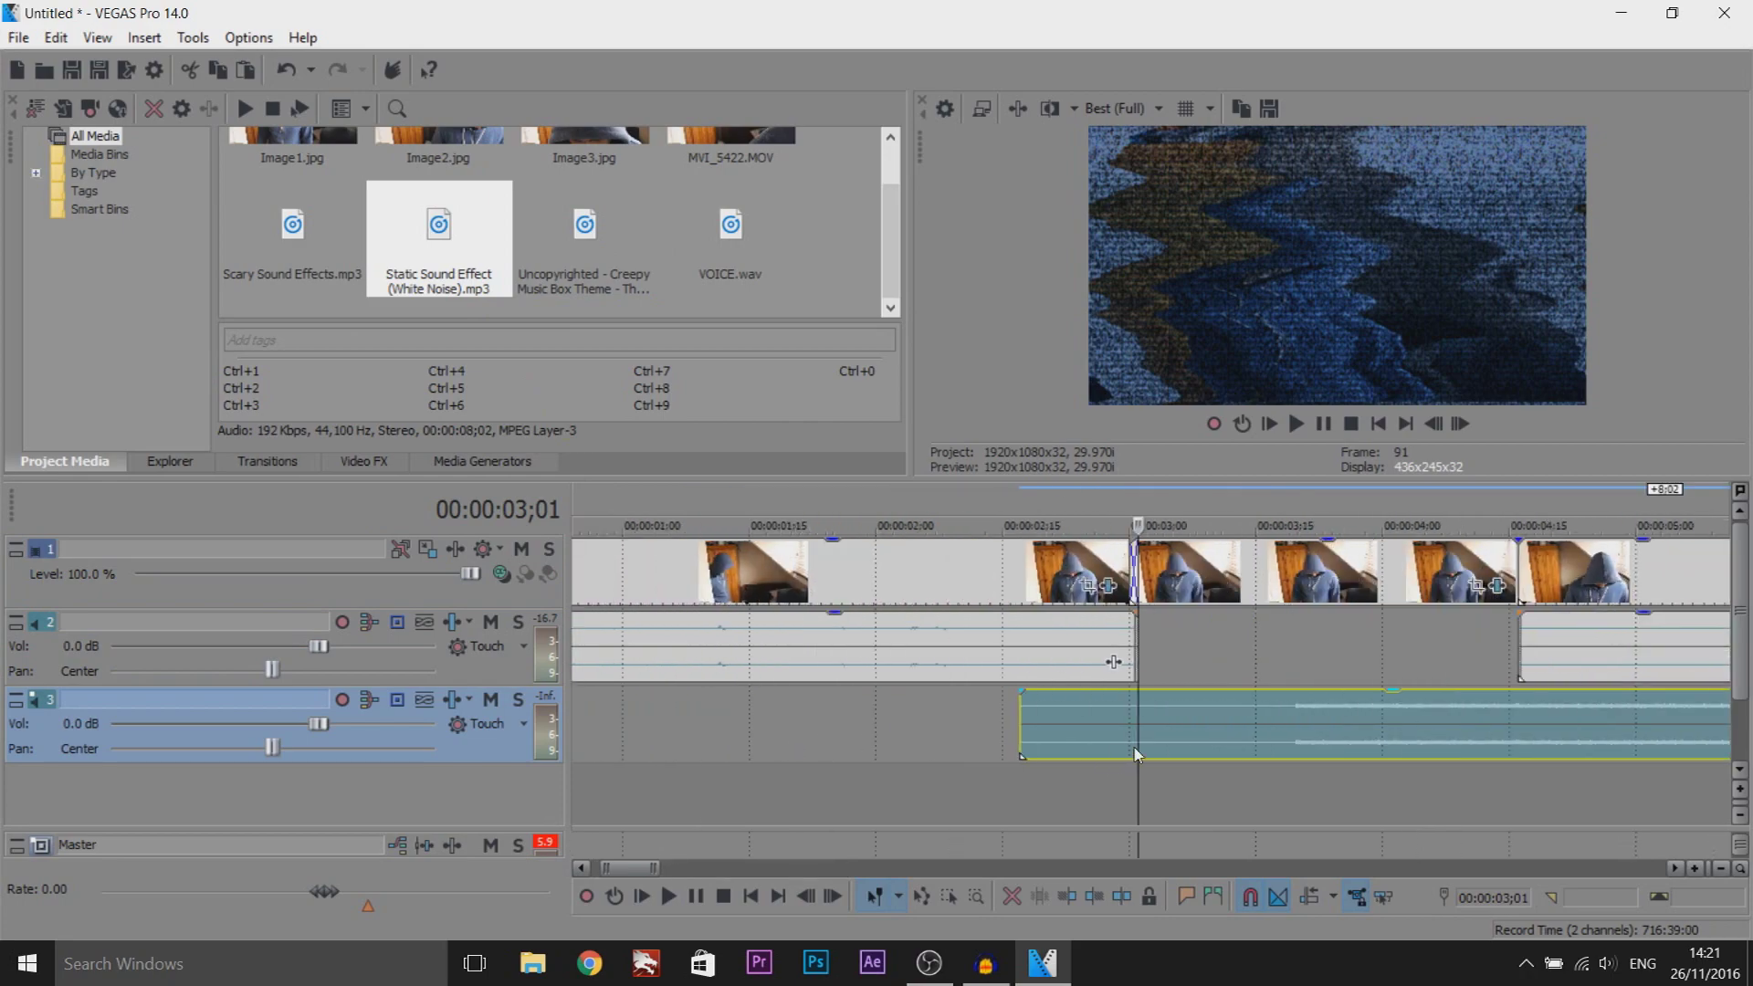
left_click_drag(712, 721, 1158, 741)
scroll(1157, 741, "down", 2)
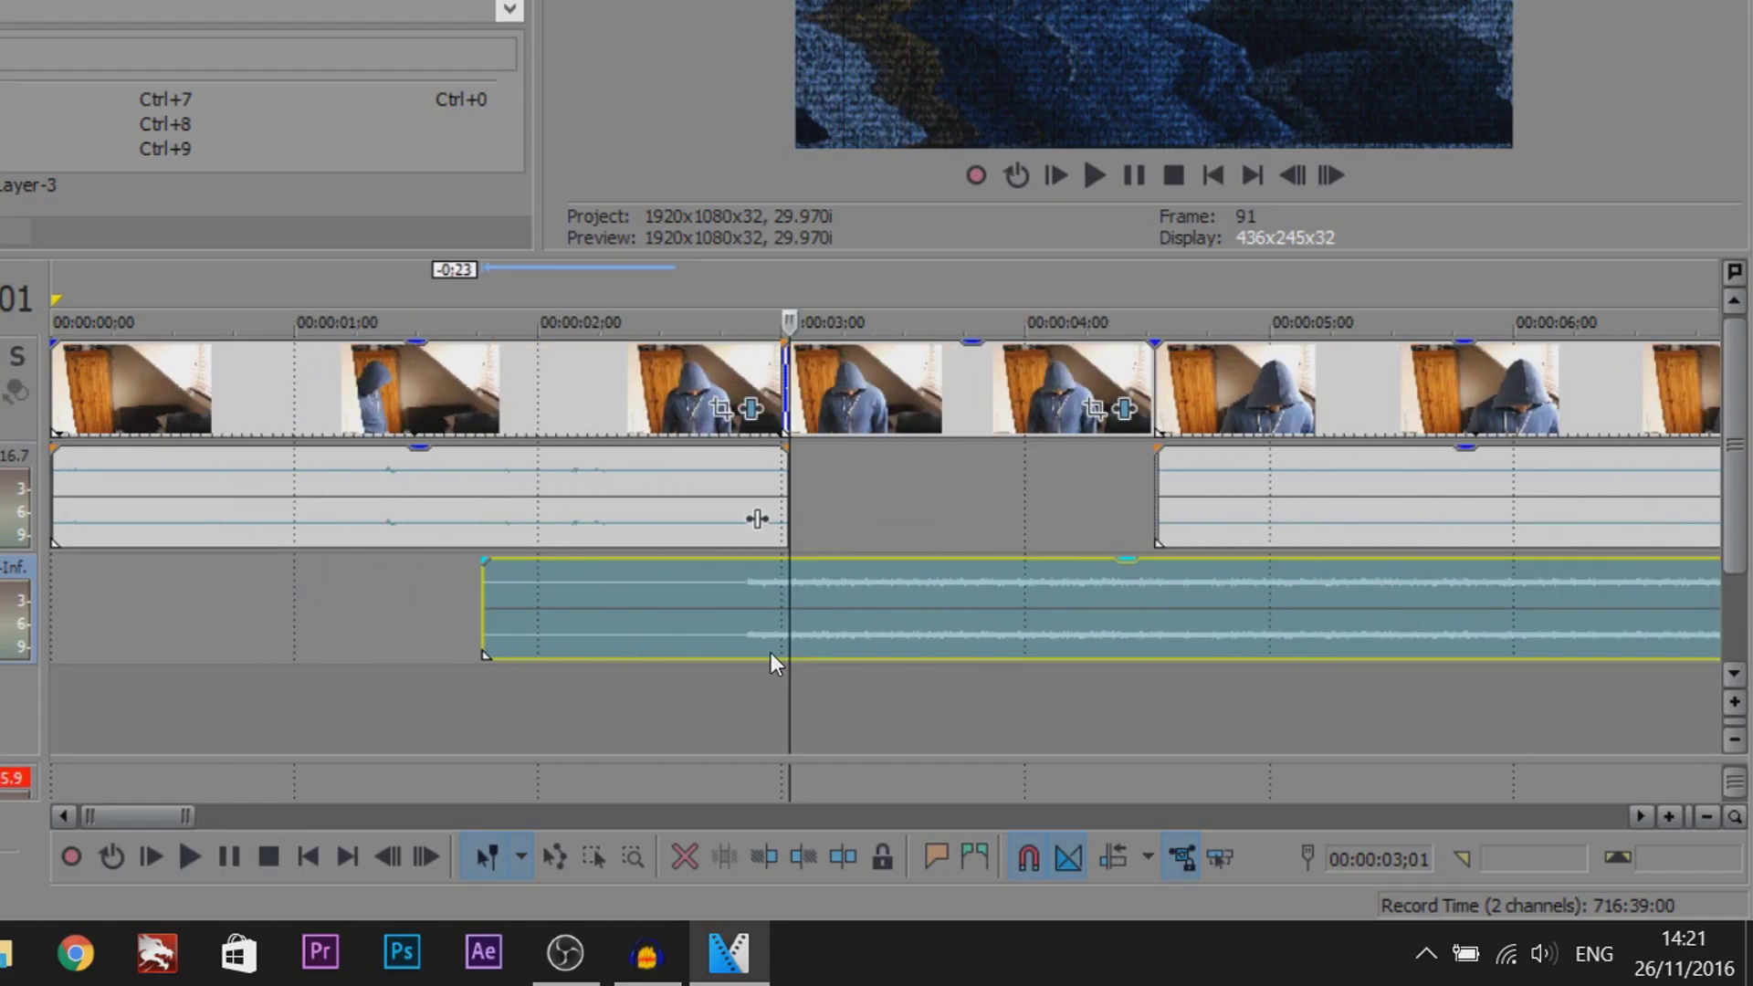
key("s")
left_click(1148, 608)
key("s")
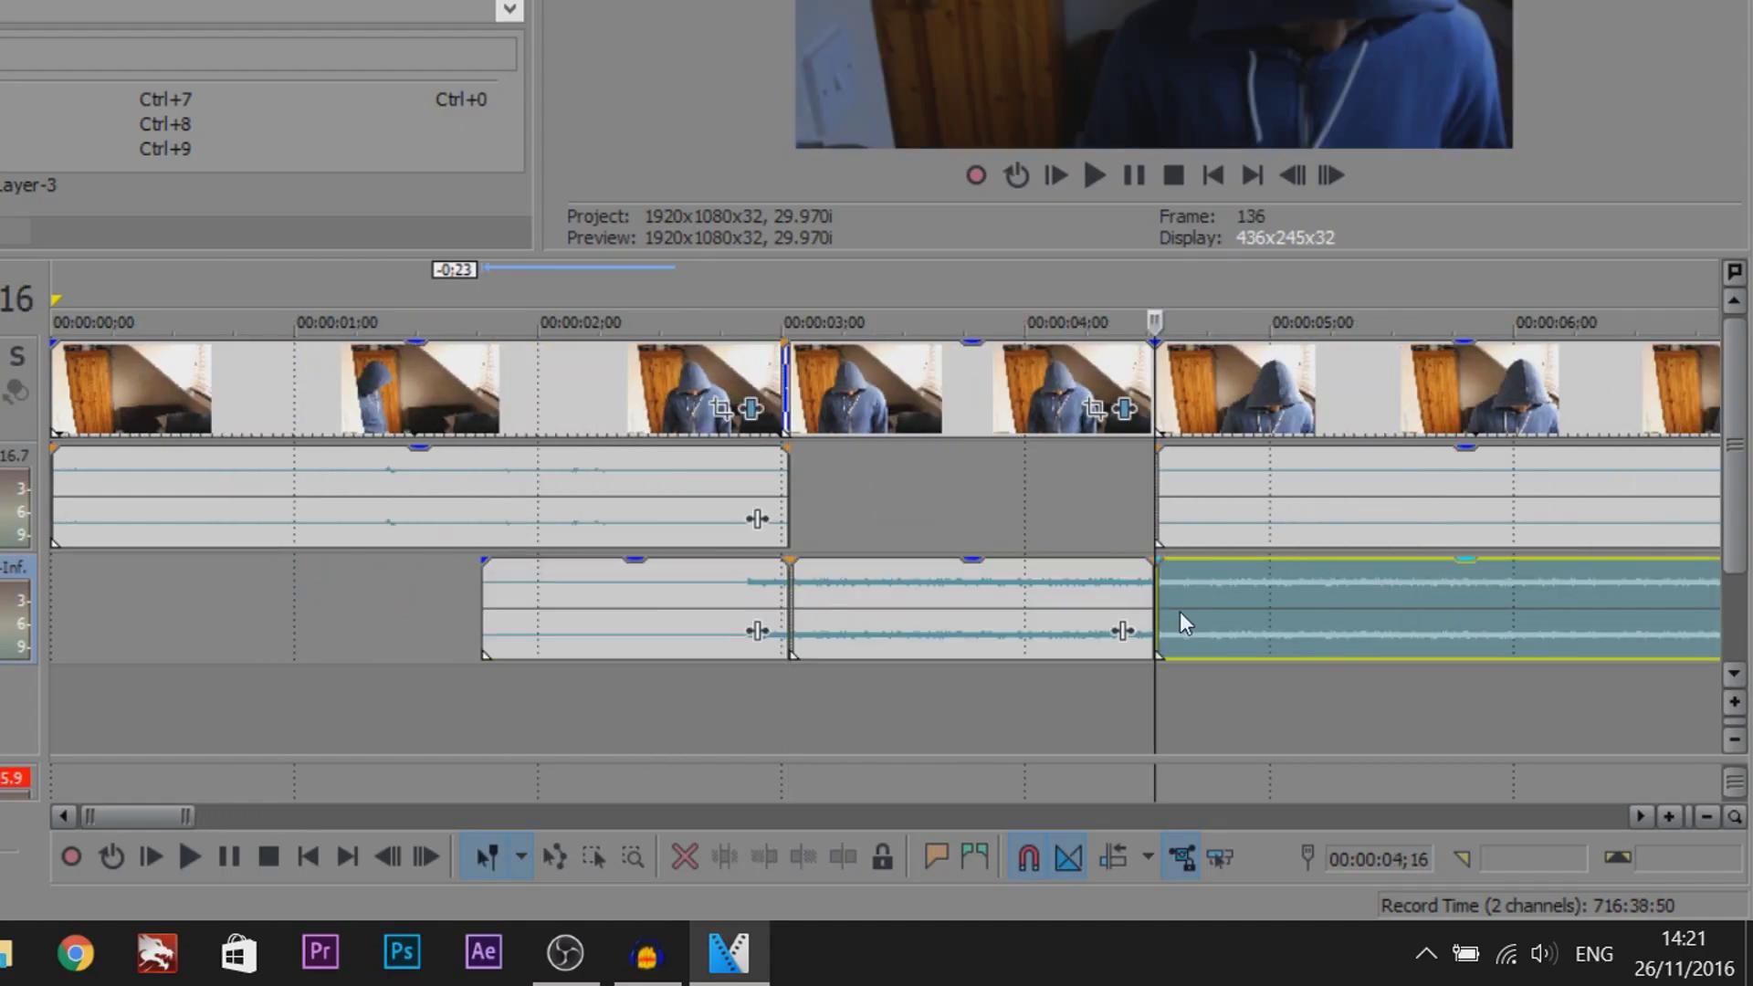
key("Delete")
left_click(663, 589)
key("Delete")
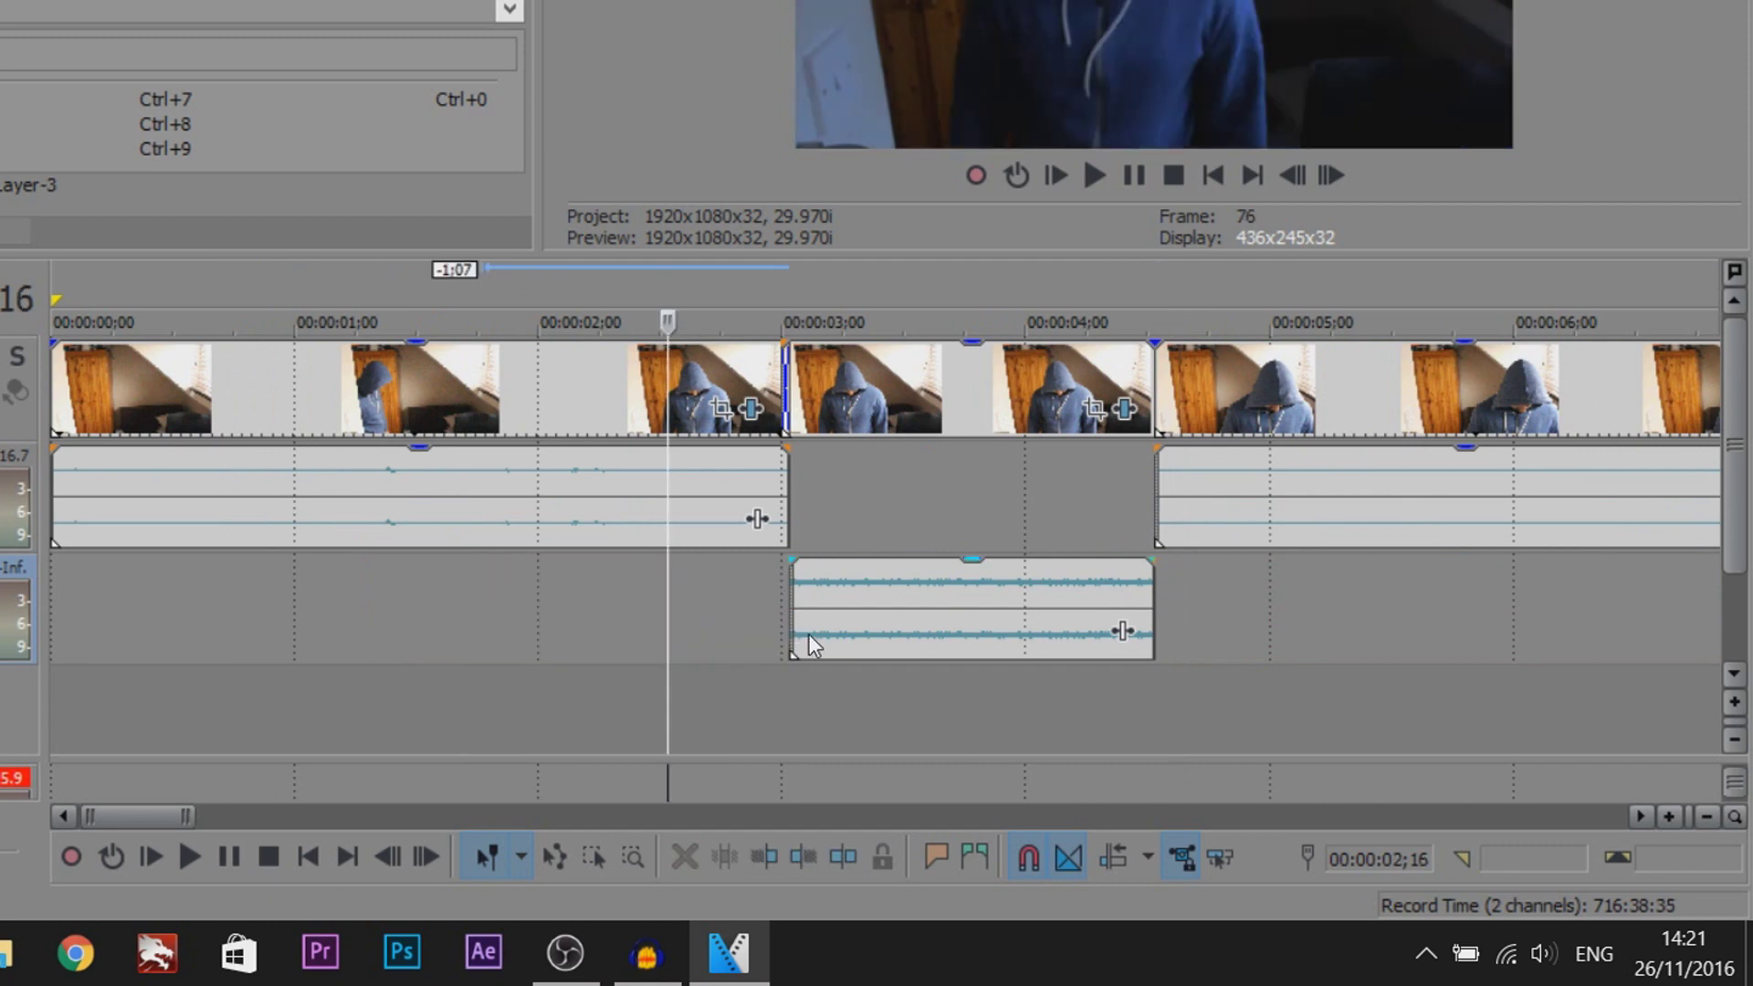
left_click(795, 624)
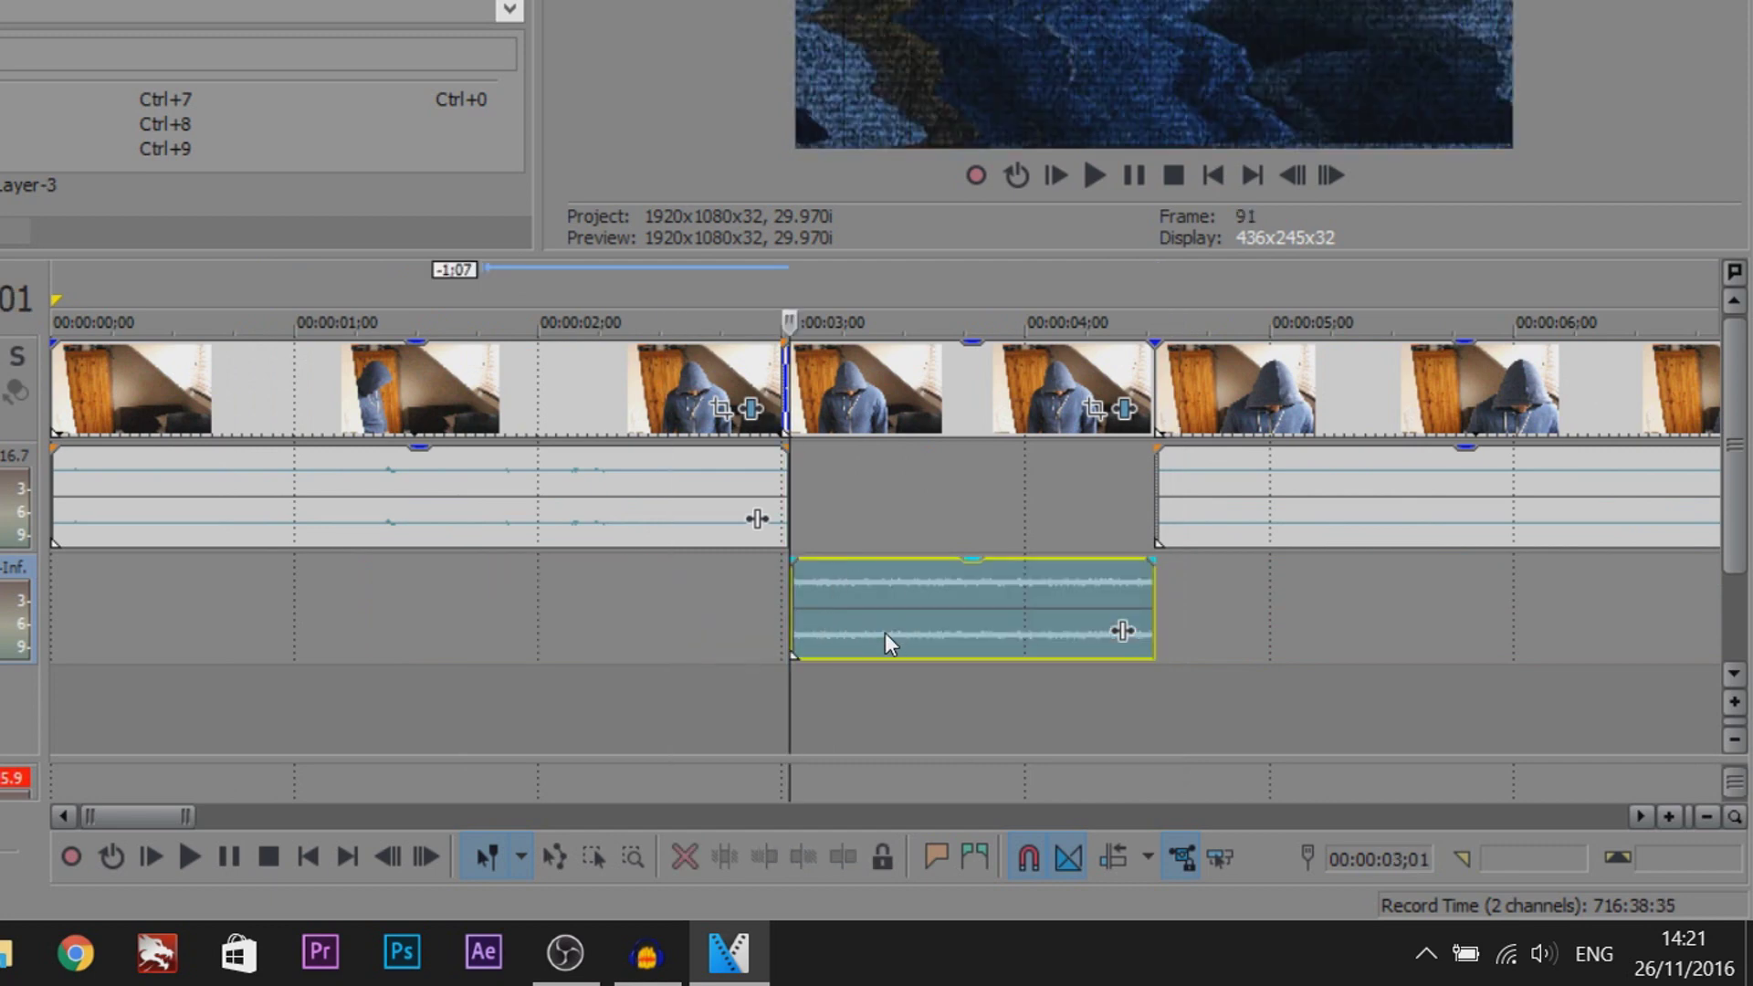
scroll(885, 634, "down", 3)
Paste the static sound at the next transition and slightly trim the transition clip's start
left_click(709, 621)
scroll(846, 620, "up", 3)
key("ctrl+v")
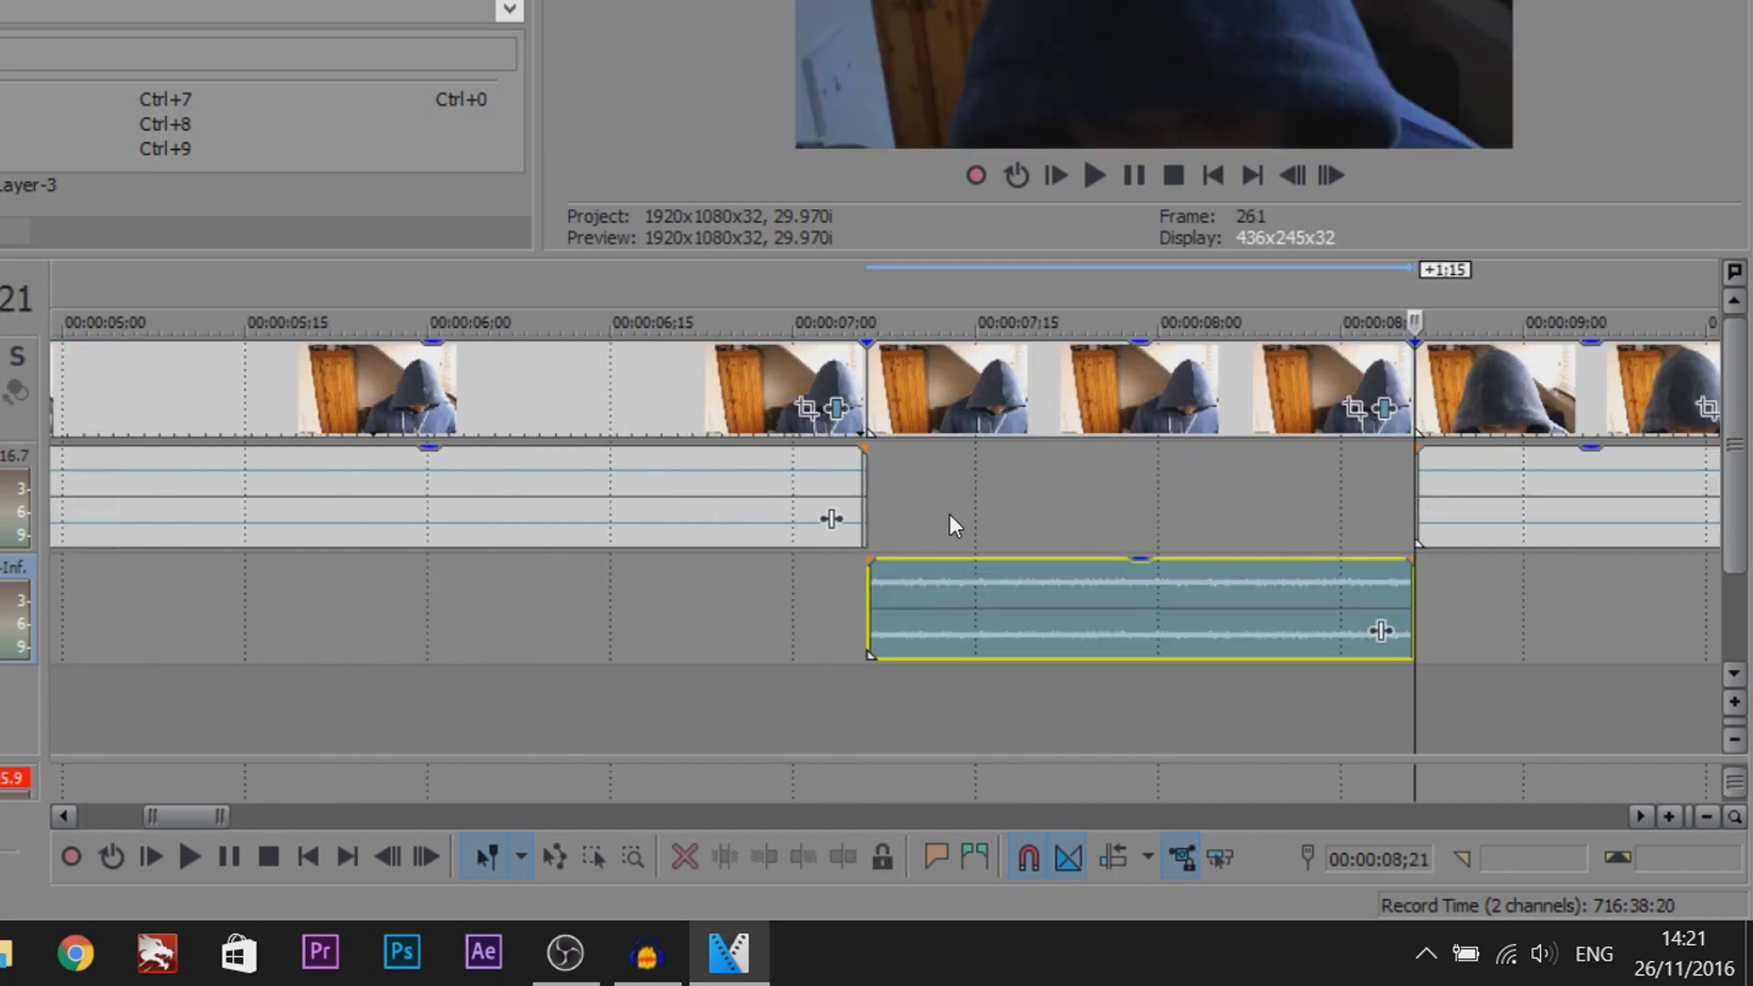
scroll(970, 629, "down", 2)
scroll(970, 629, "up", 2)
scroll(1000, 644, "down", 2)
left_click(1044, 625)
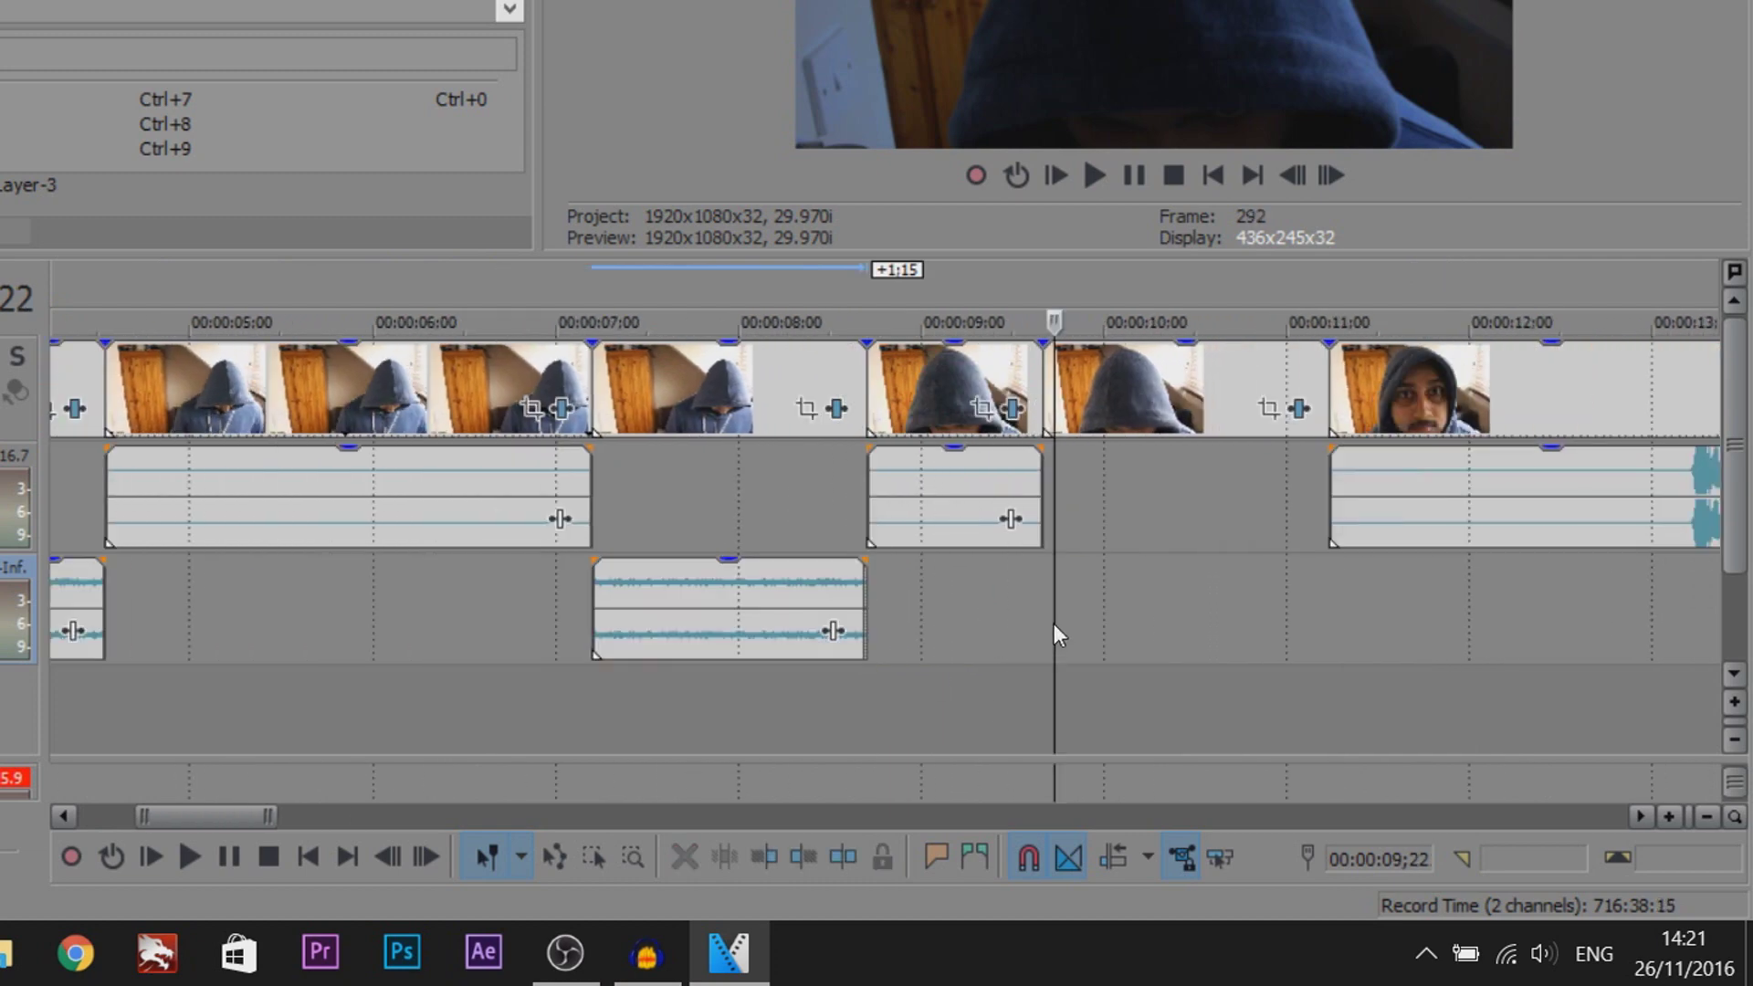
key("ctrl+v")
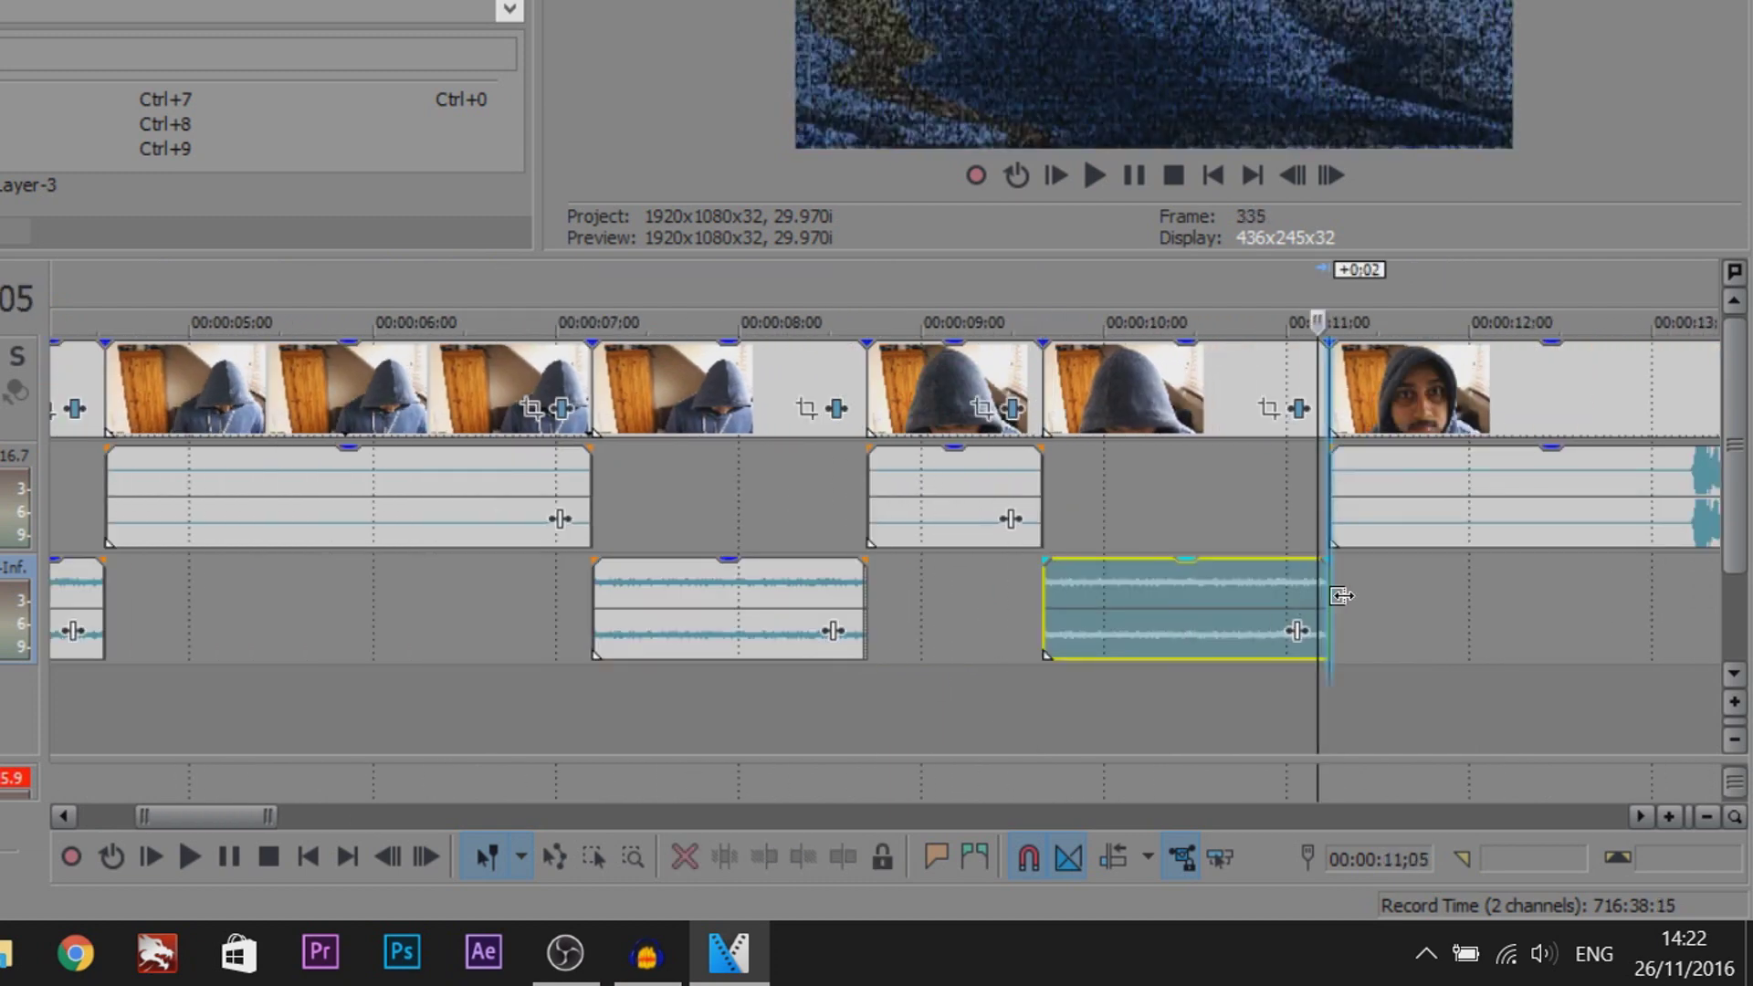
scroll(1340, 597, "down", 5)
scroll(260, 685, "up", 3)
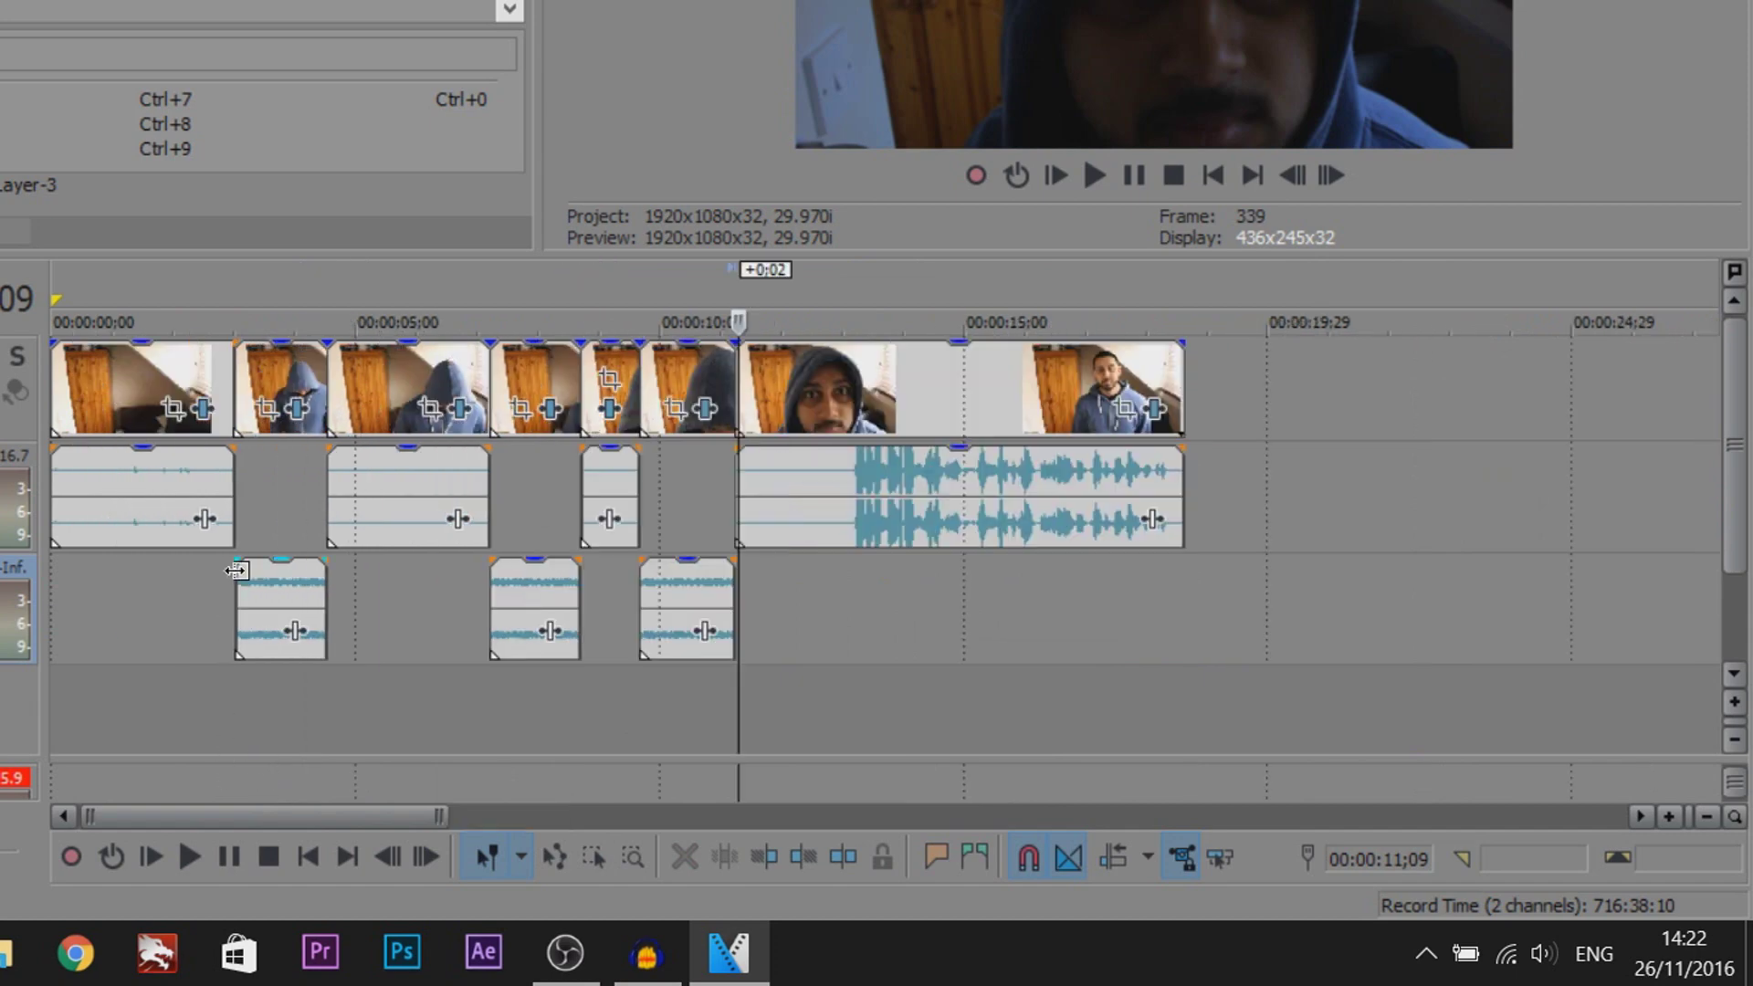
left_click(233, 473)
scroll(300, 505, "up", 4)
left_click(927, 391)
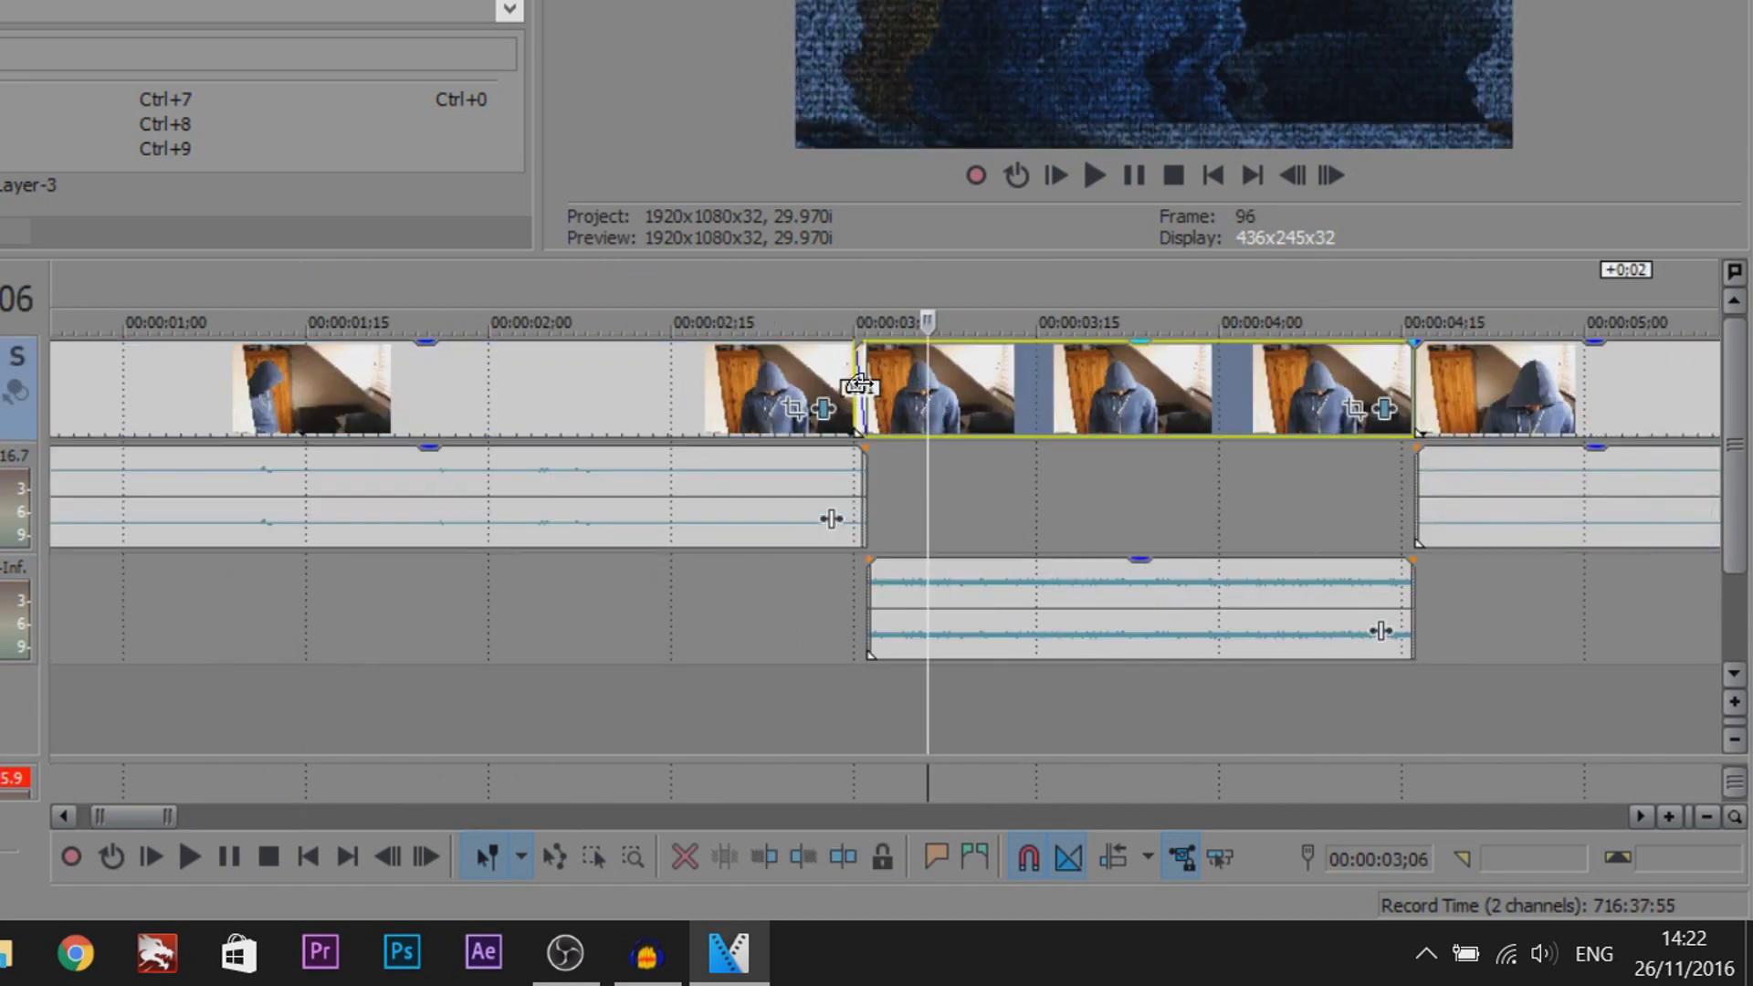
left_click_drag(856, 386, 860, 383)
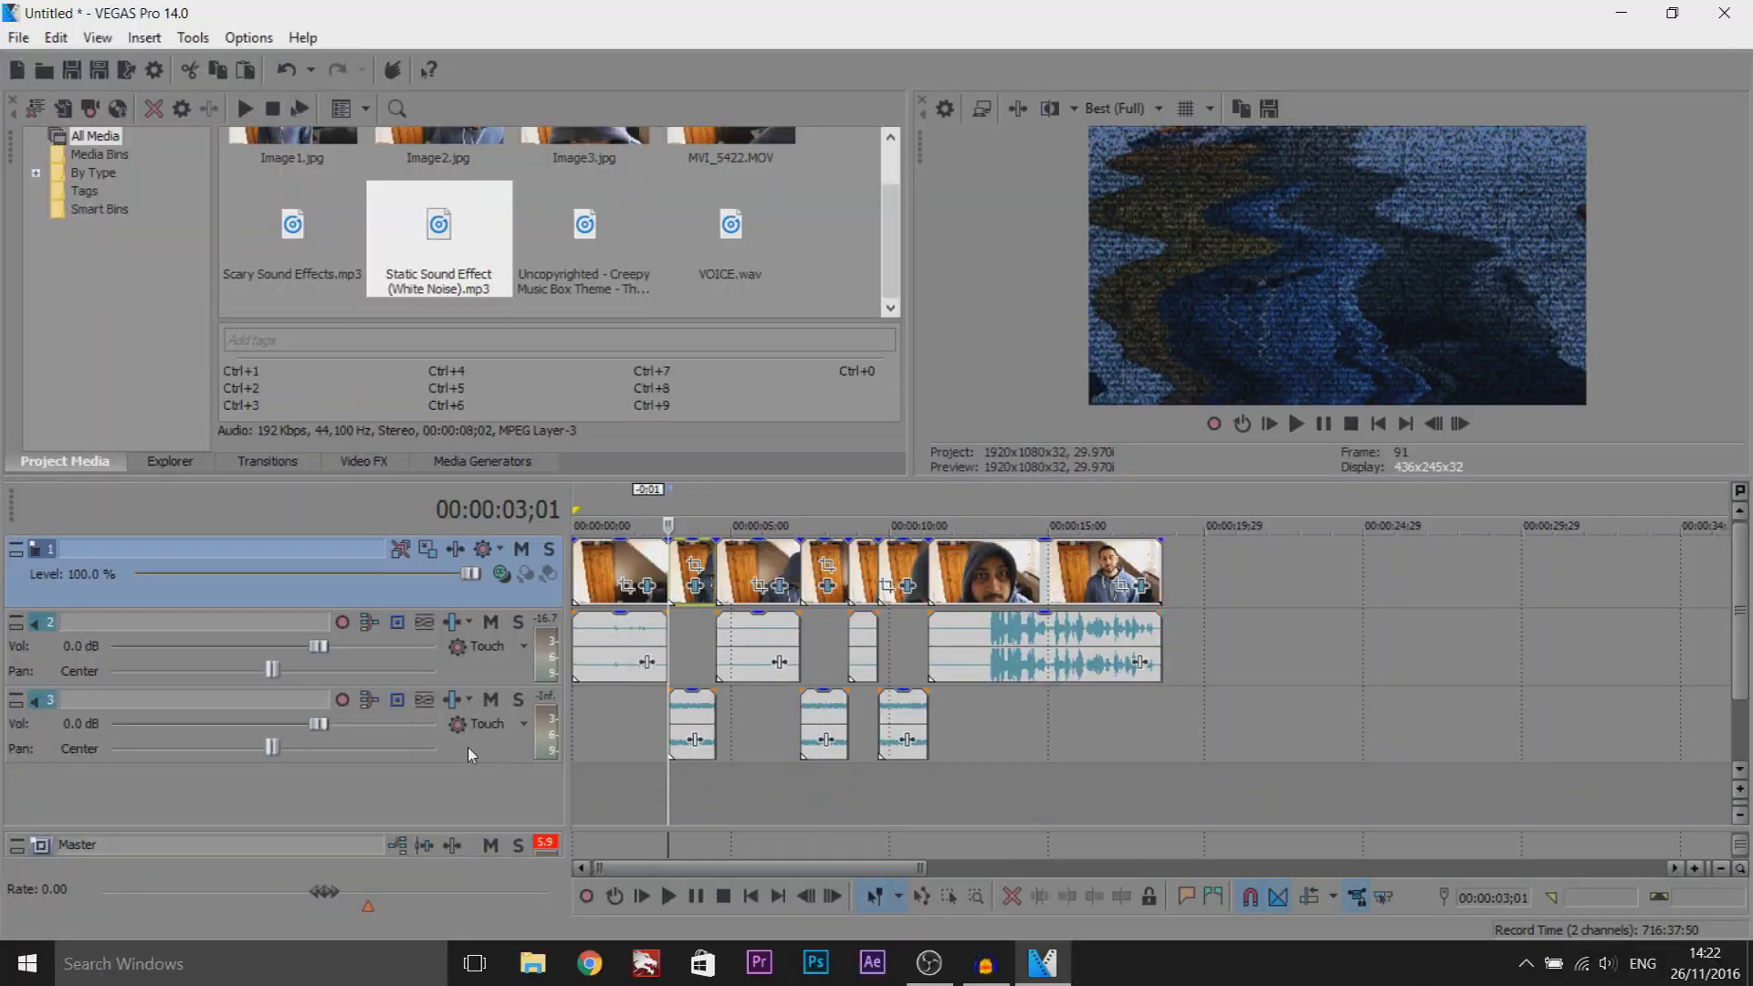
Put Scary Sound Effects on a new audio track, trim its start, and move it to the beginning
right_click(468, 746)
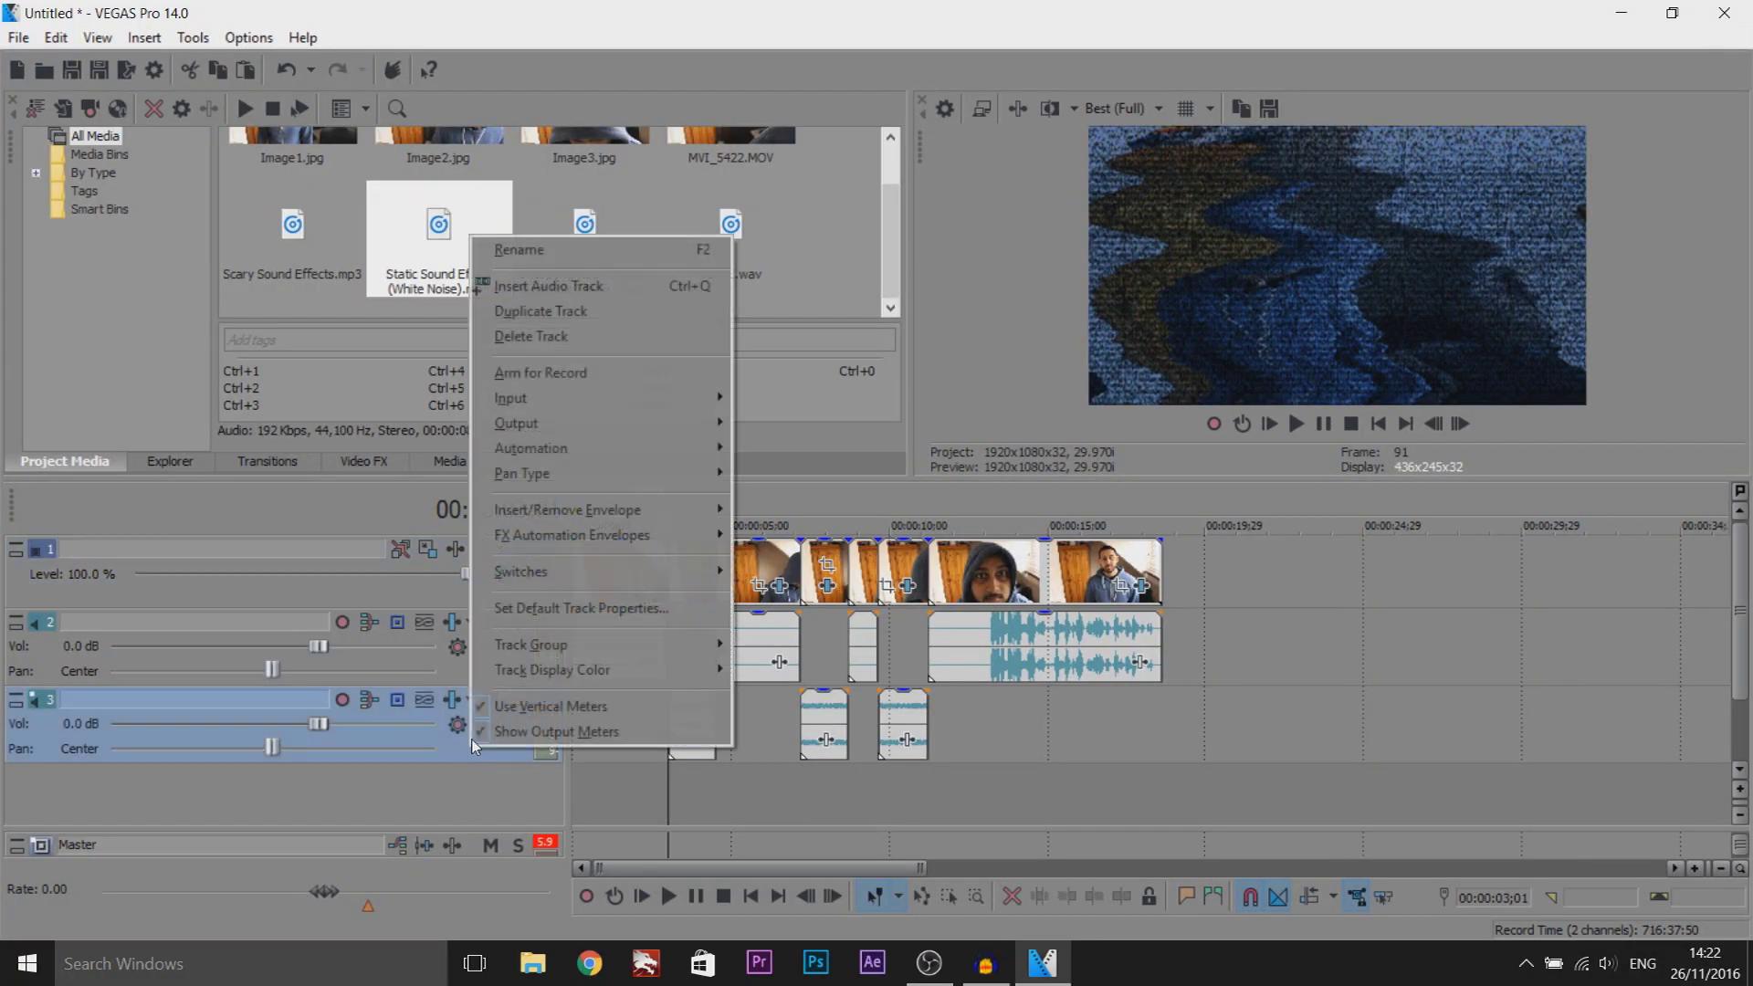
left_click(620, 281)
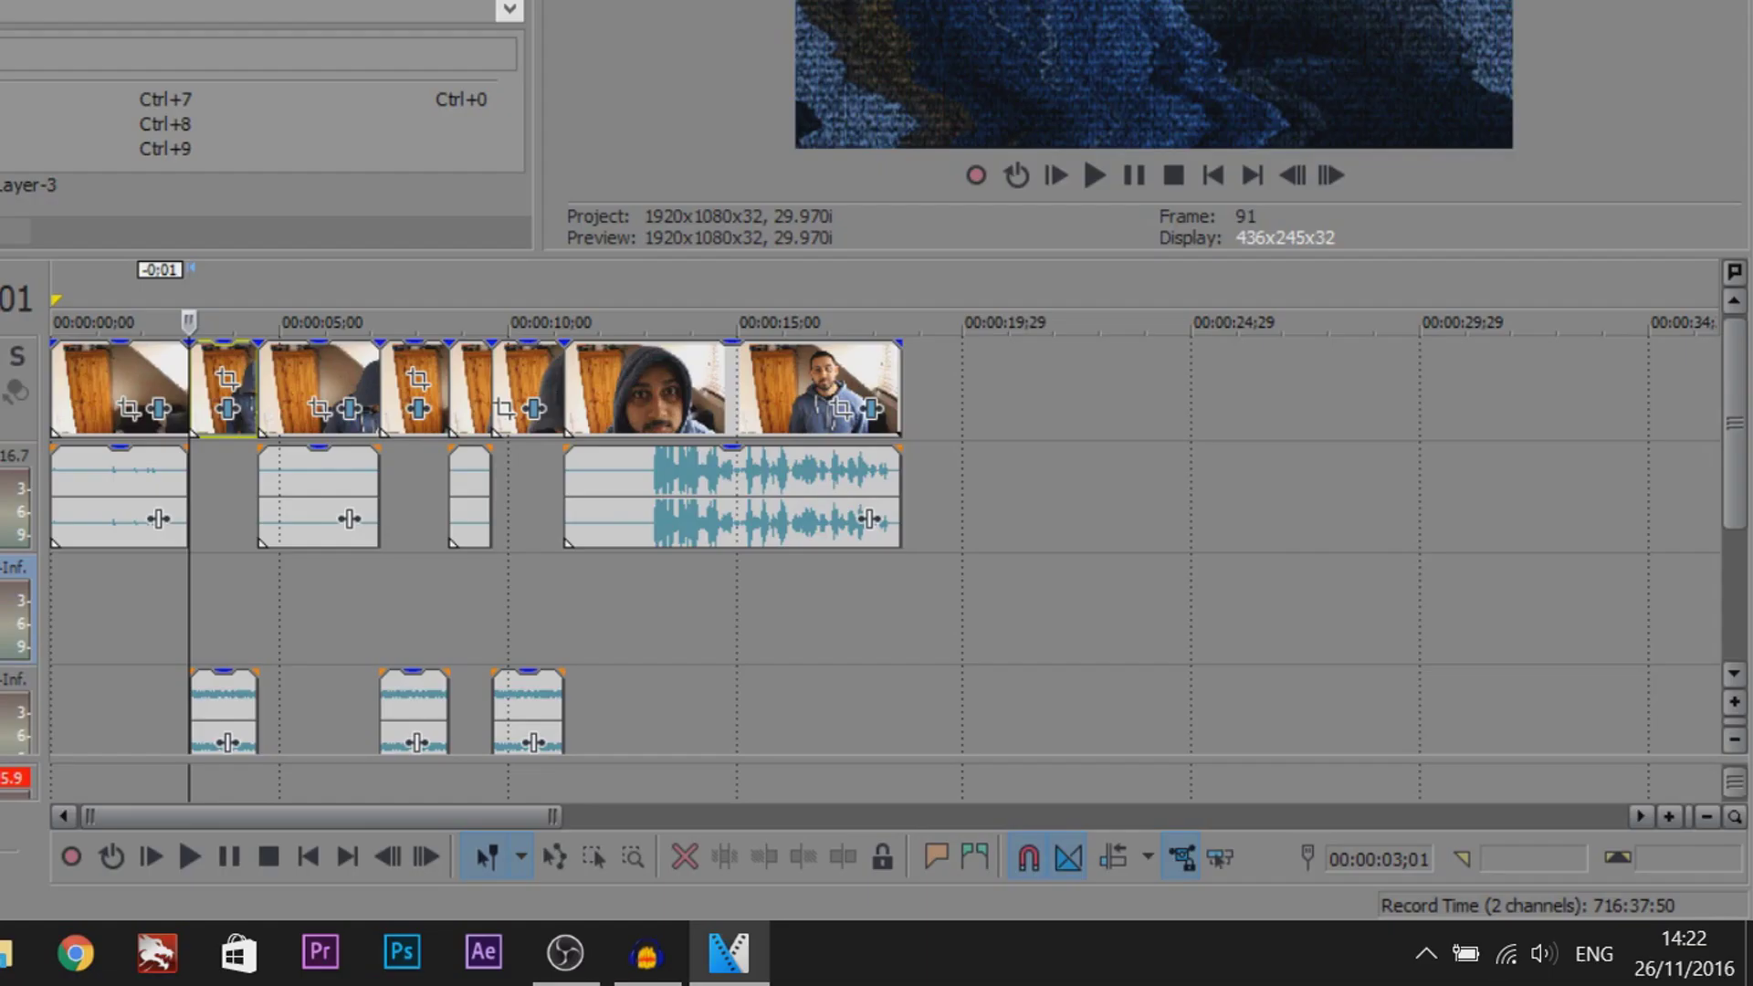
left_click_drag(328, 578, 85, 627)
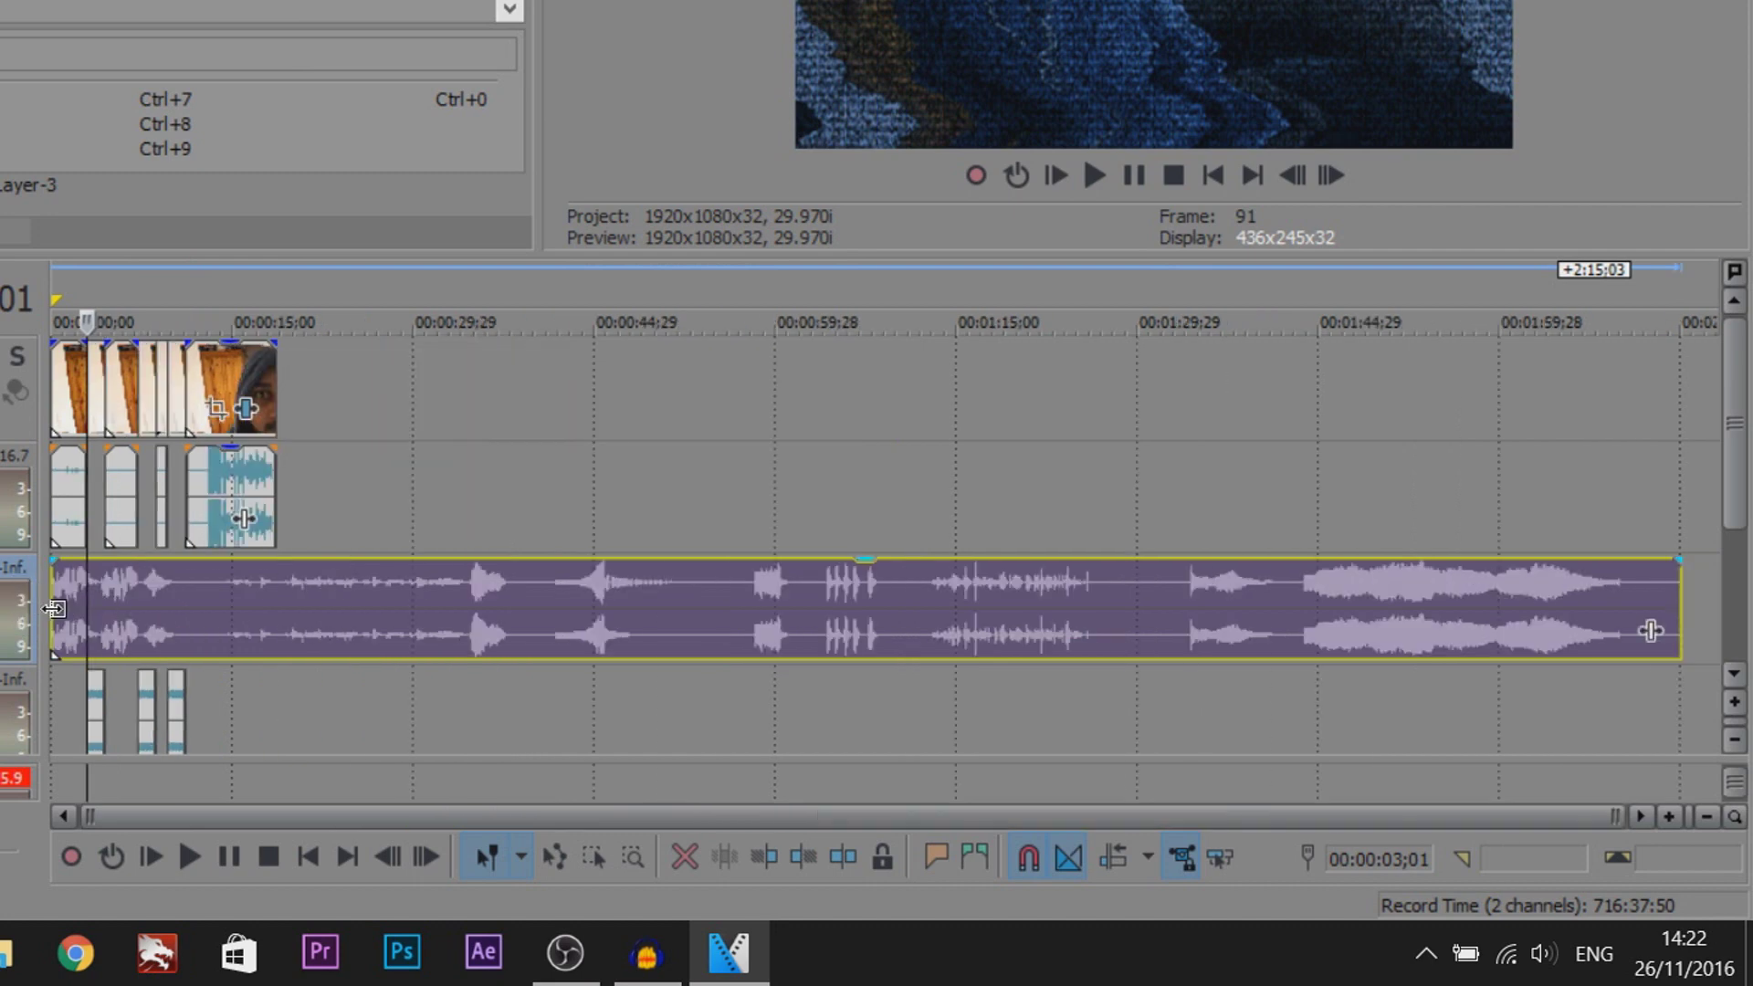
left_click_drag(54, 608, 216, 614)
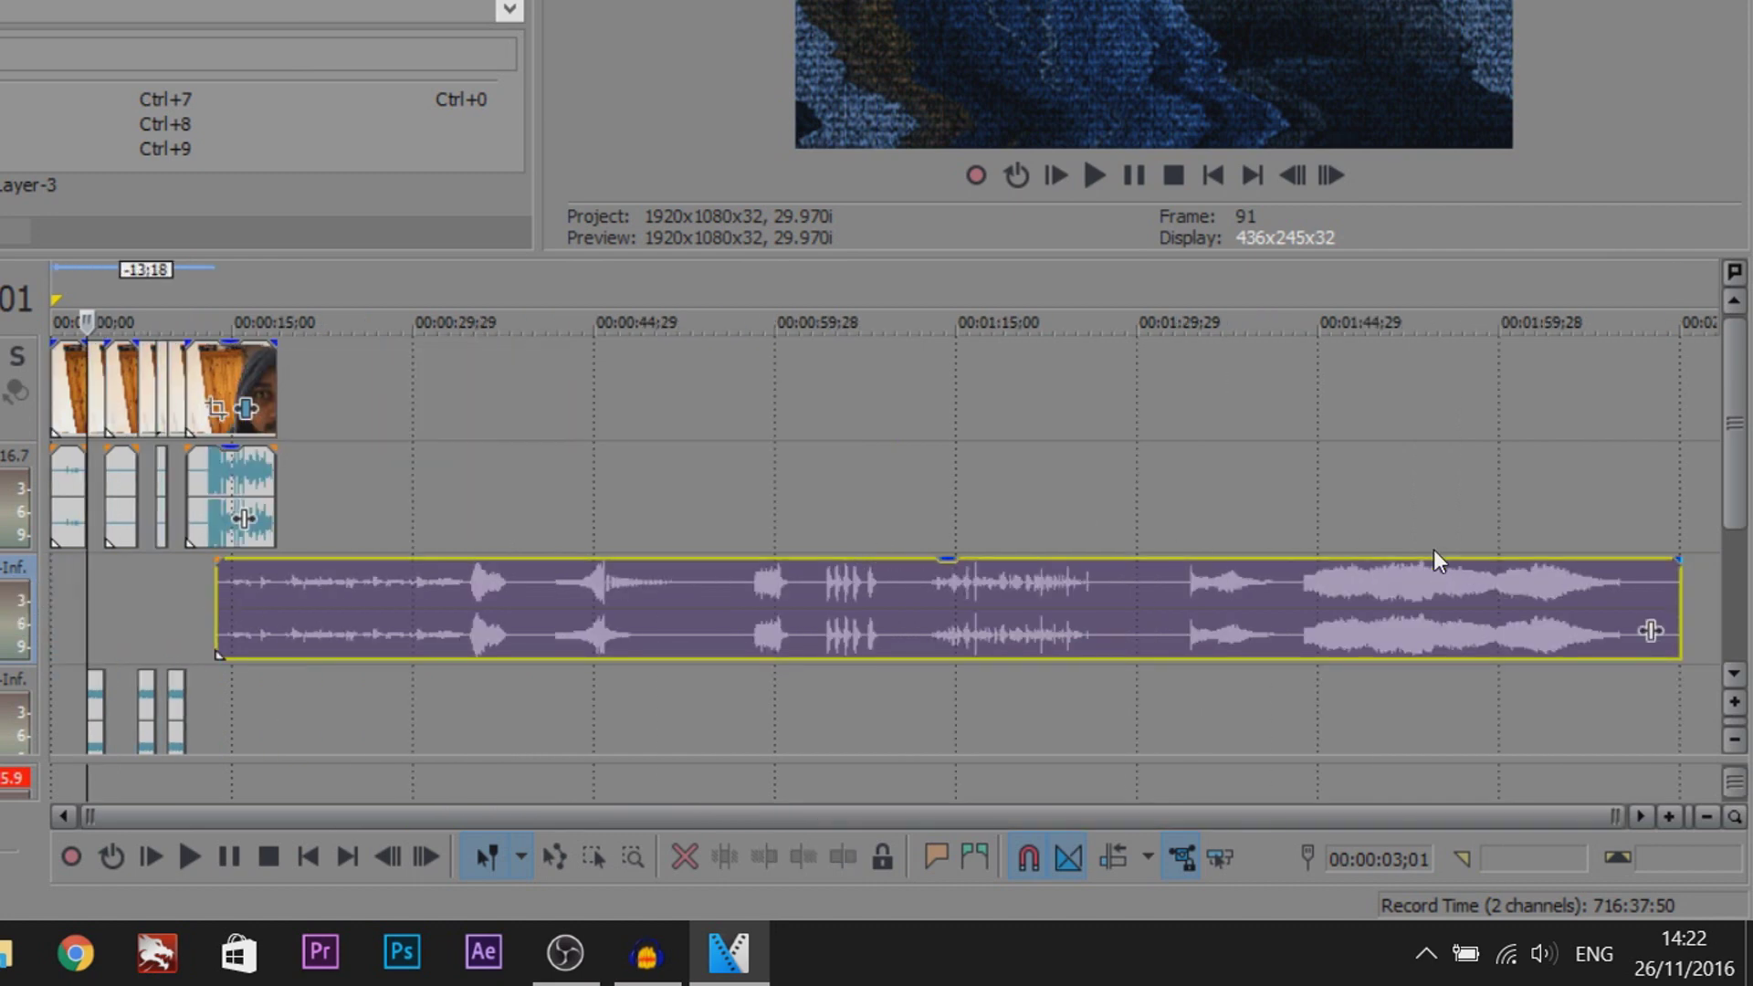
left_click_drag(951, 634, 536, 618)
Split out the loud hit of the sound effect, delete the tail, and shorten the opening piece
left_click(306, 618)
scroll(578, 631, "up", 5)
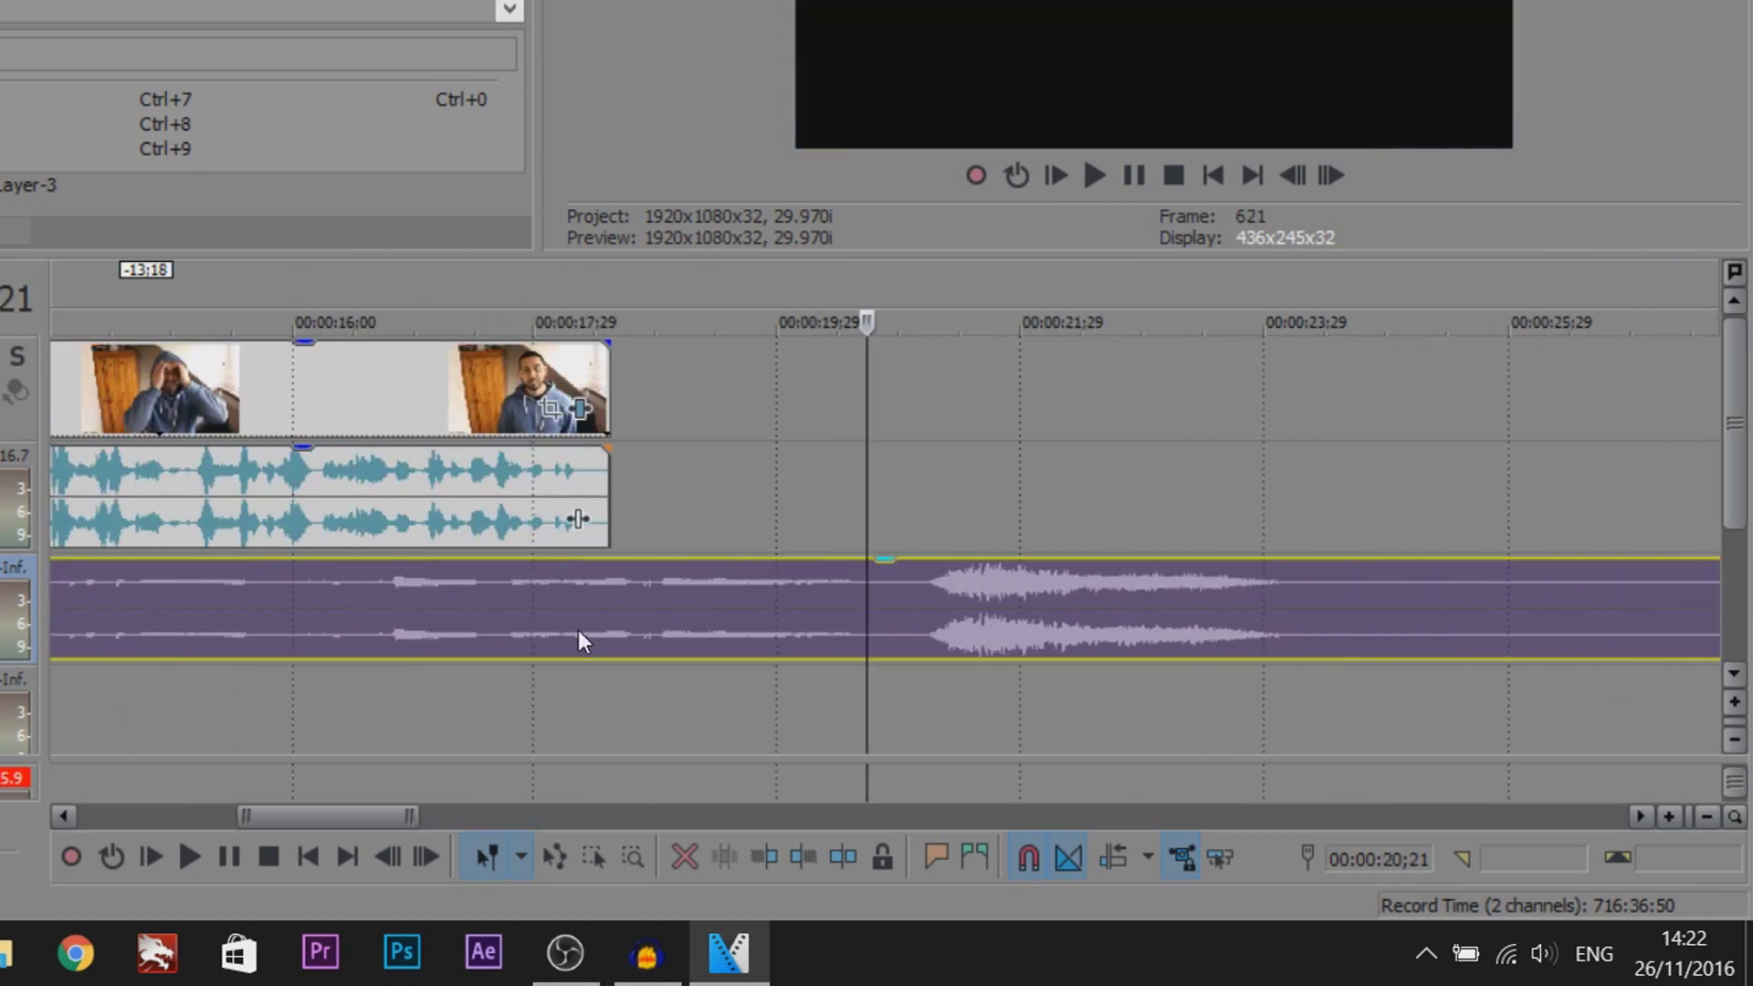
left_click(912, 624)
left_click(921, 625)
key("s")
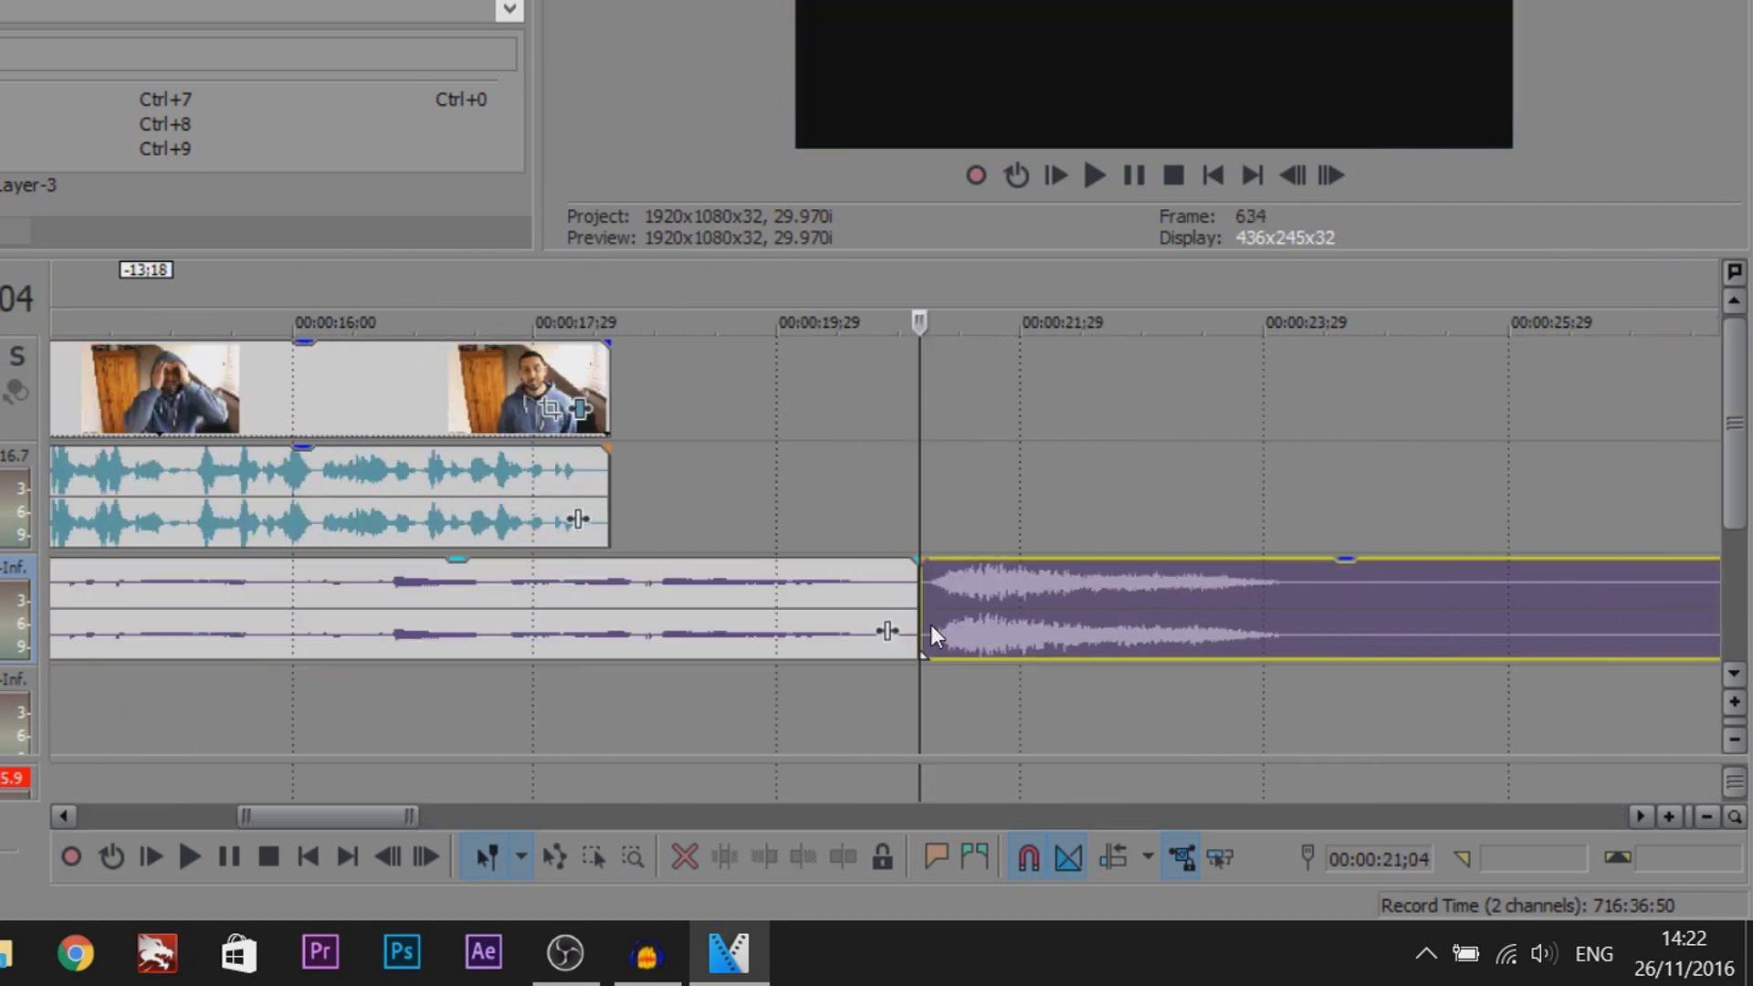
left_click(1315, 640)
key("s")
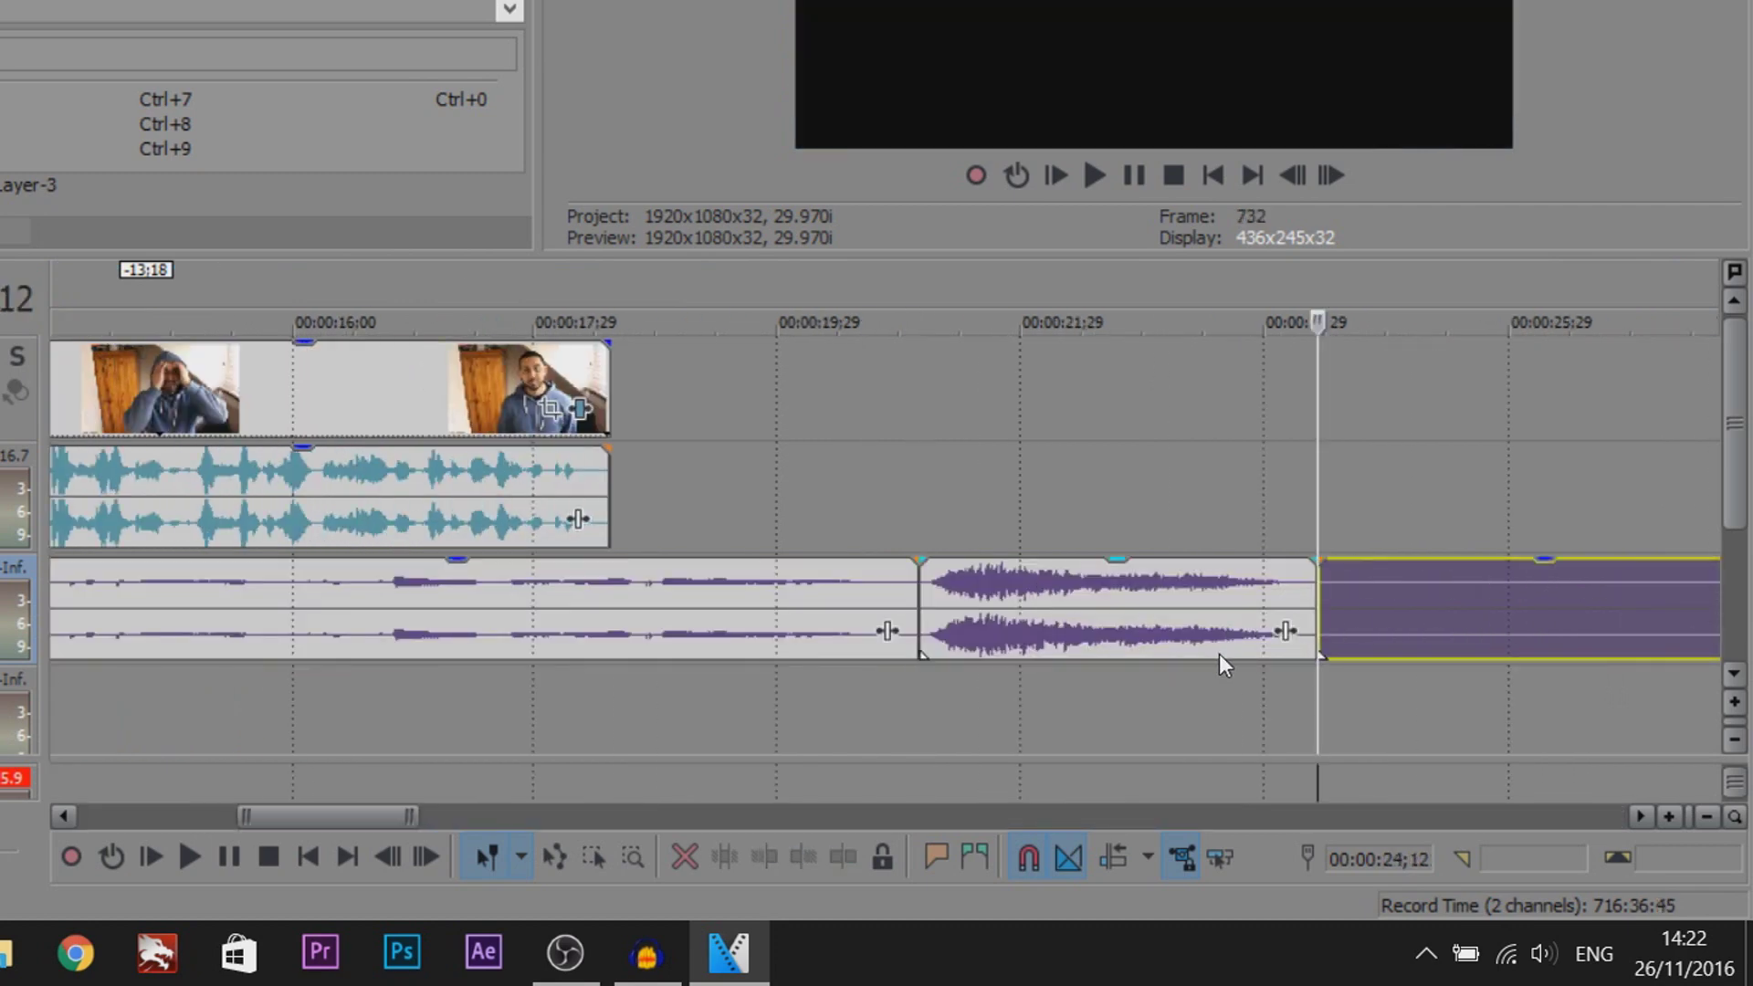
key("Delete")
scroll(748, 643, "down", 5)
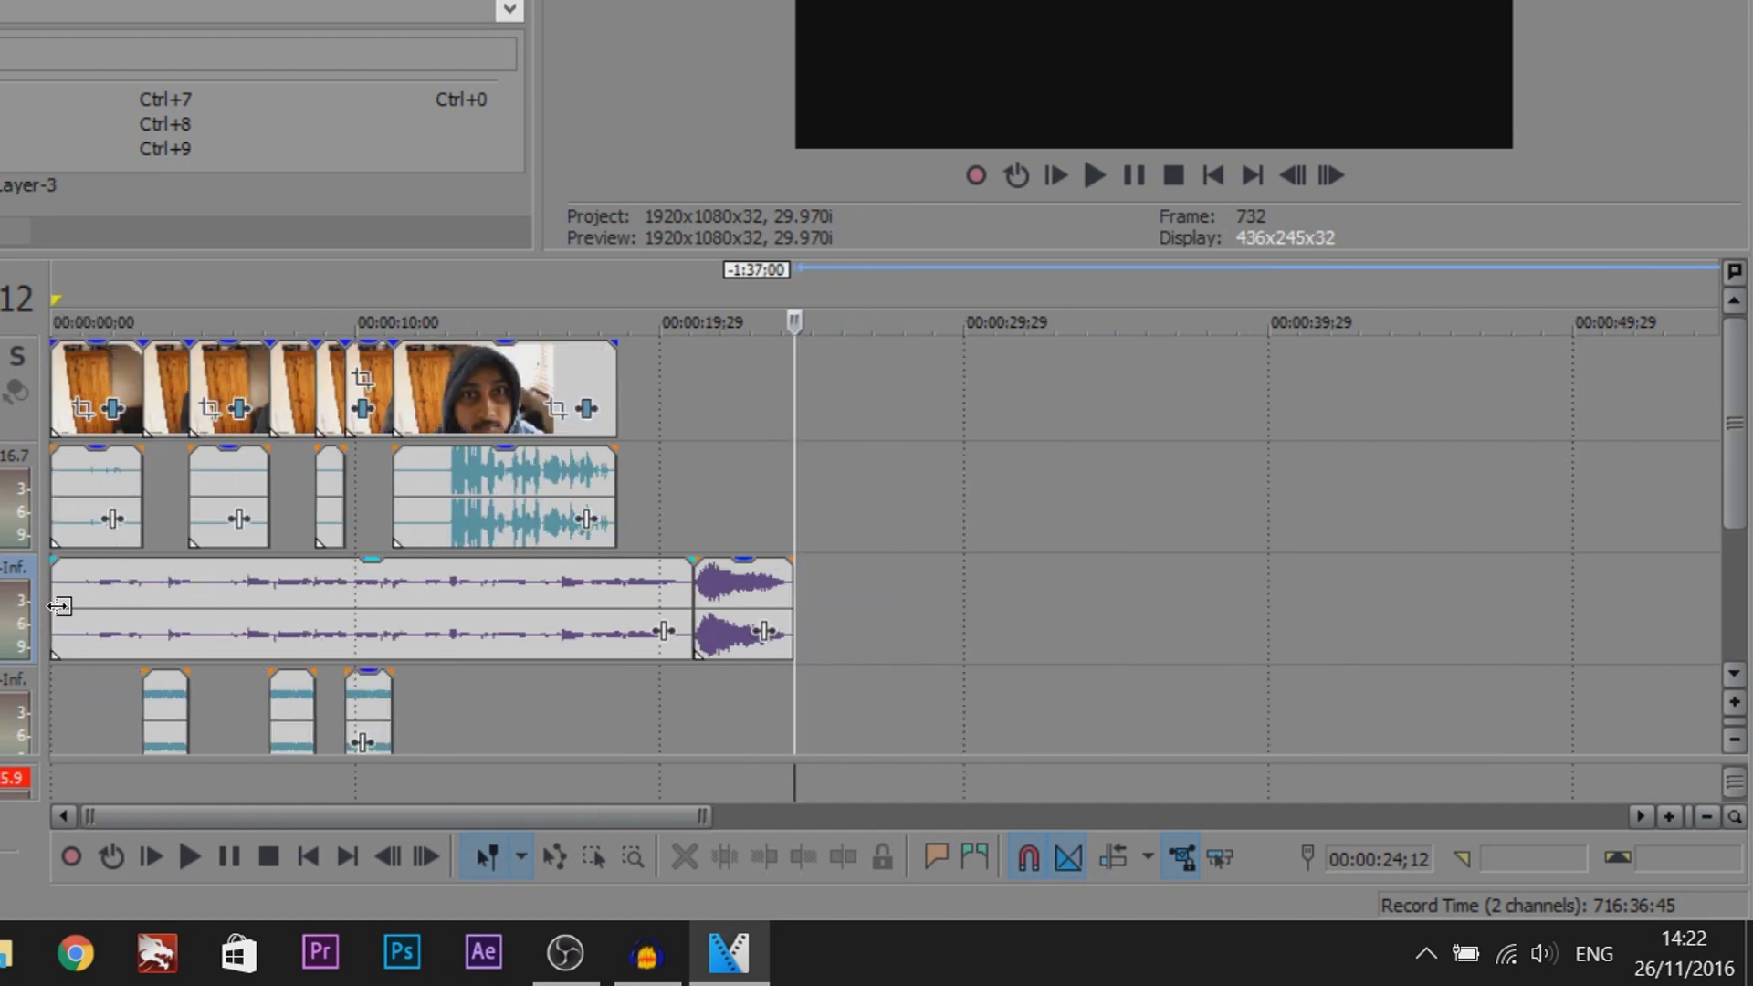
left_click_drag(55, 603, 569, 616)
scroll(568, 615, "up", 3)
Move the opening sound piece onto a new audio track, extended back to the timeline start
right_click(27, 610)
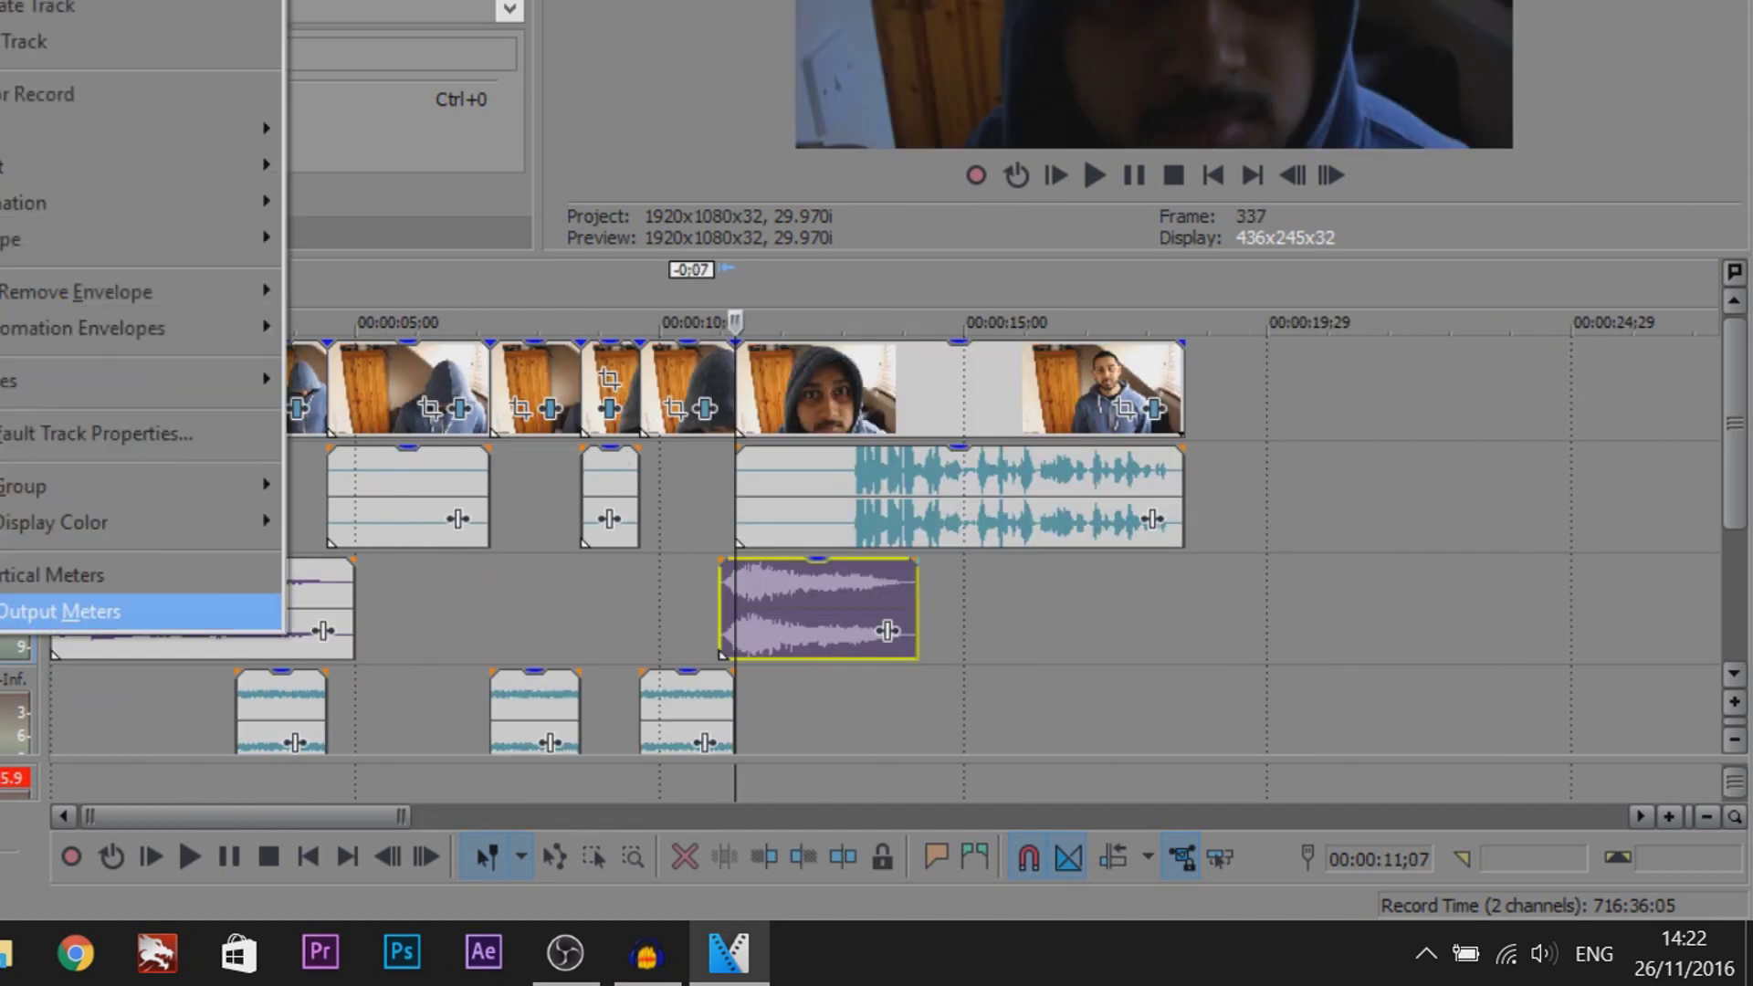
left_click(56, 13)
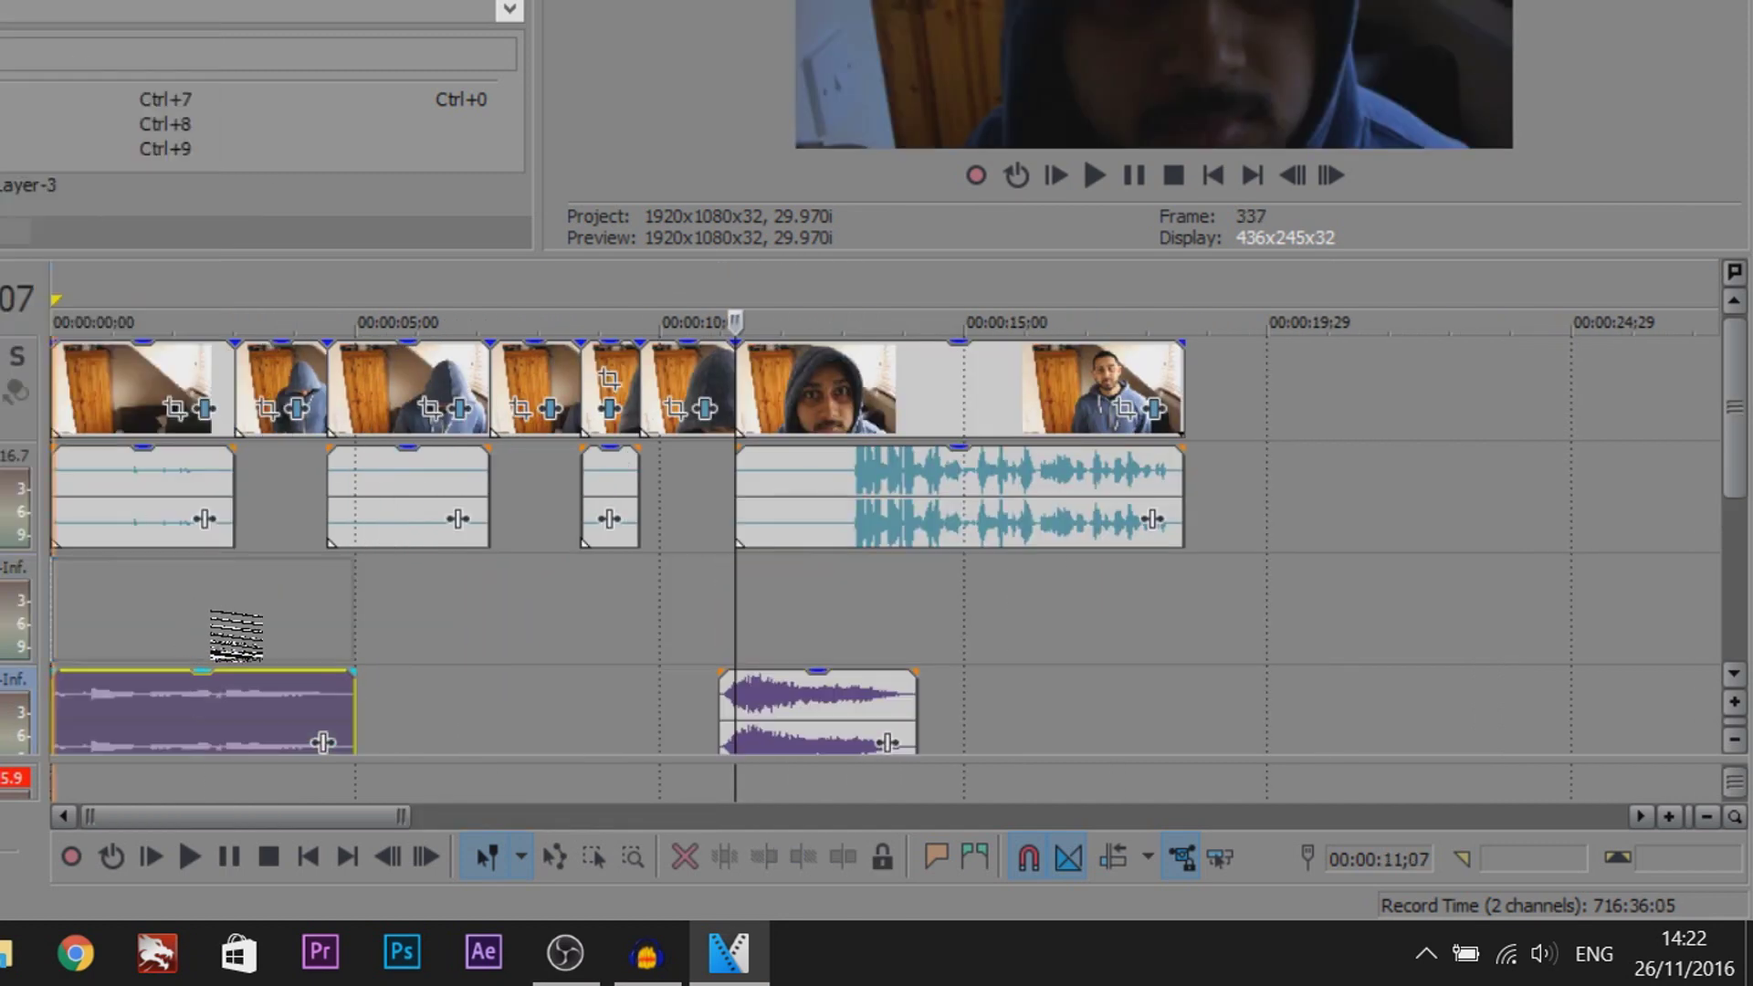
left_click_drag(191, 724, 570, 606)
scroll(691, 594, "up", 3)
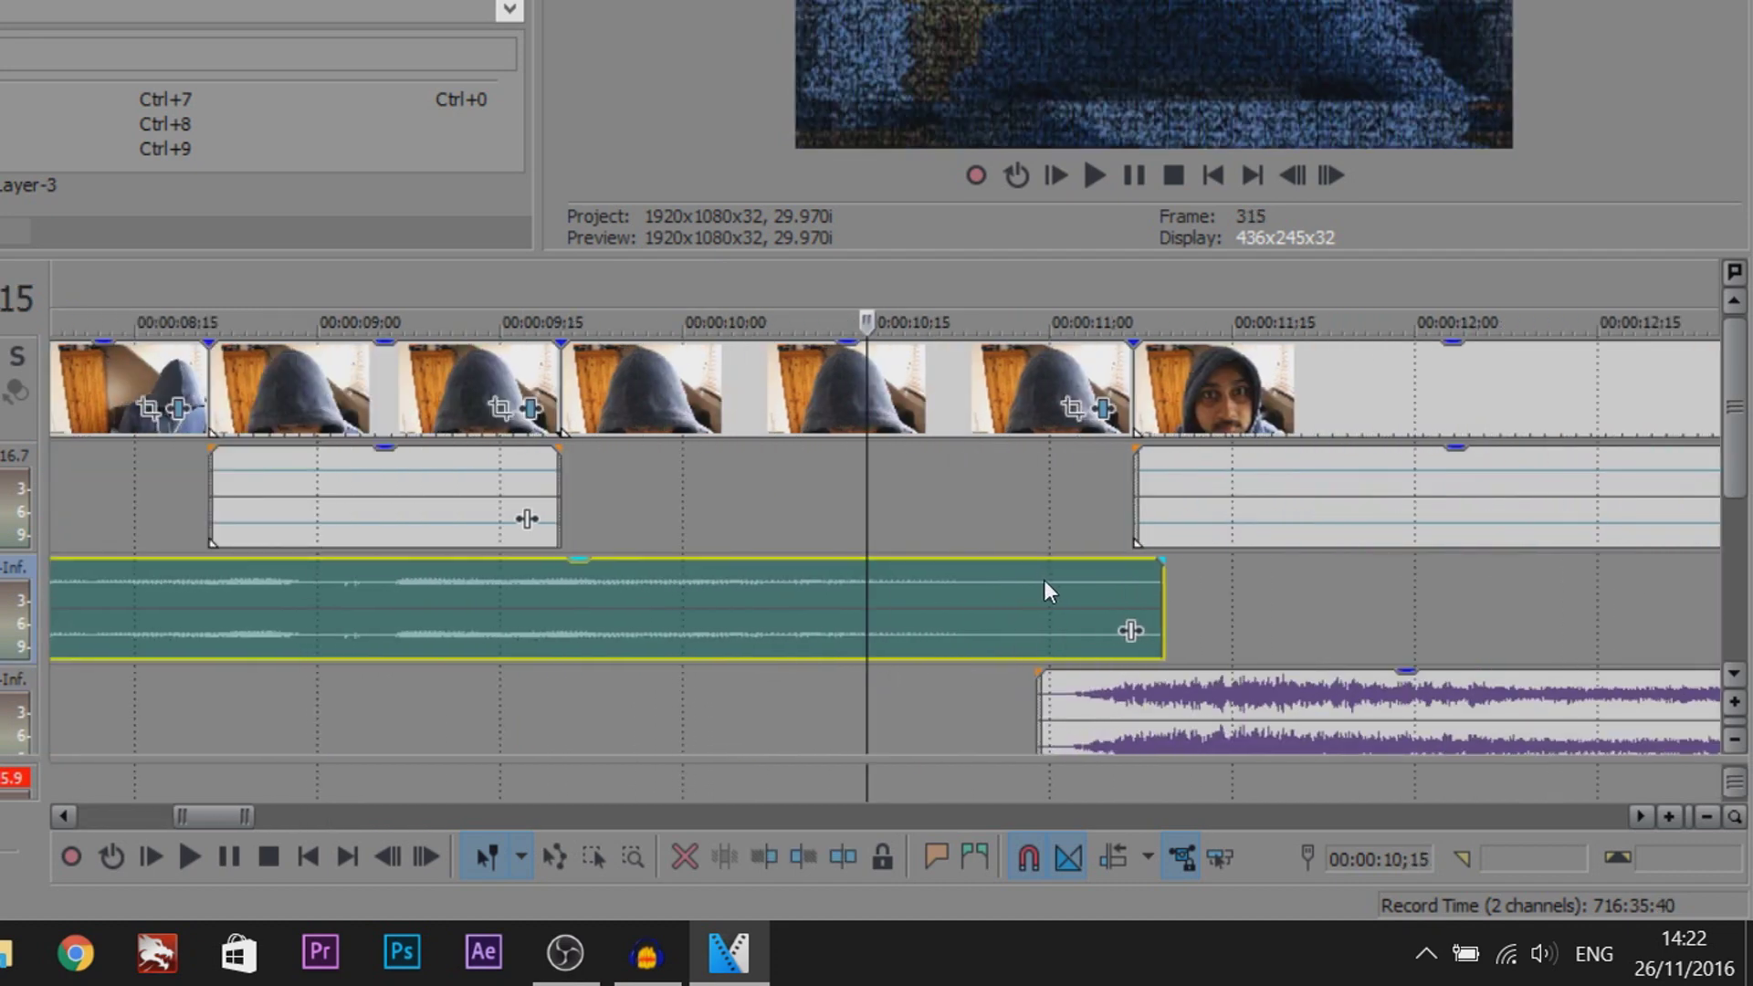
left_click_drag(908, 648, 1066, 576)
scroll(1066, 576, "down", 3)
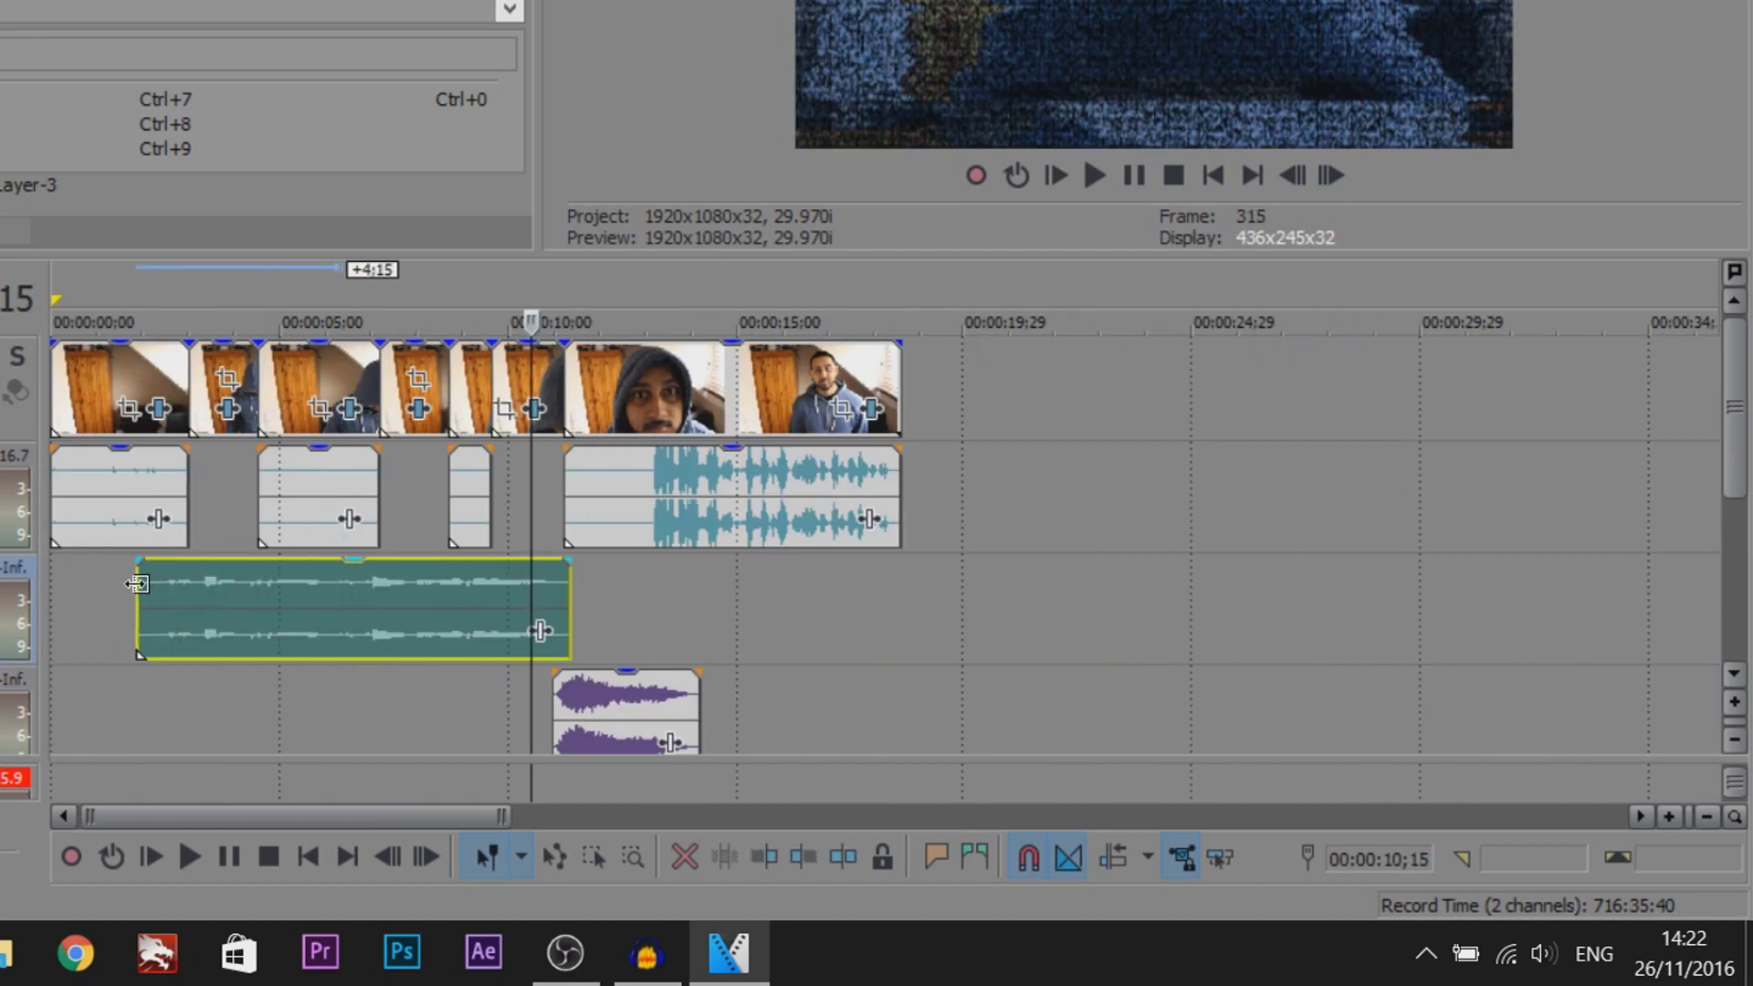
left_click_drag(350, 595, 54, 612)
left_click(54, 610)
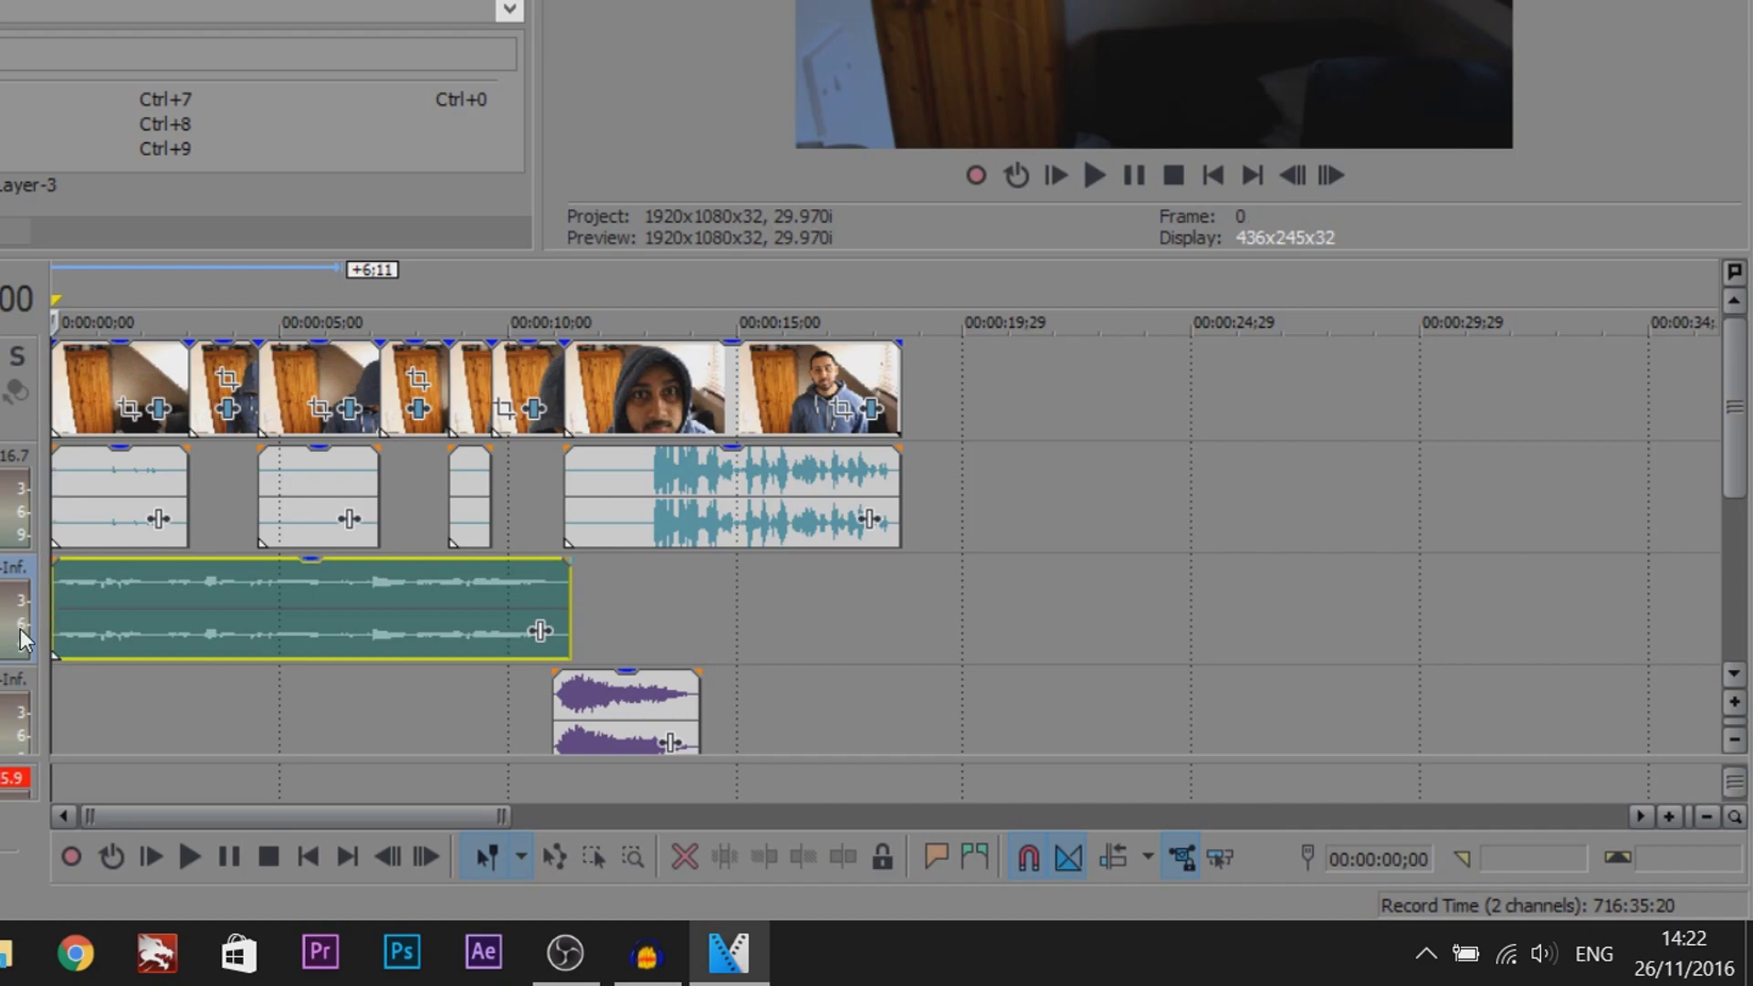
right_click(635, 866)
Place Creepy Music Box Theme on a new audio track, trimmed to the video's end
left_click(783, 205)
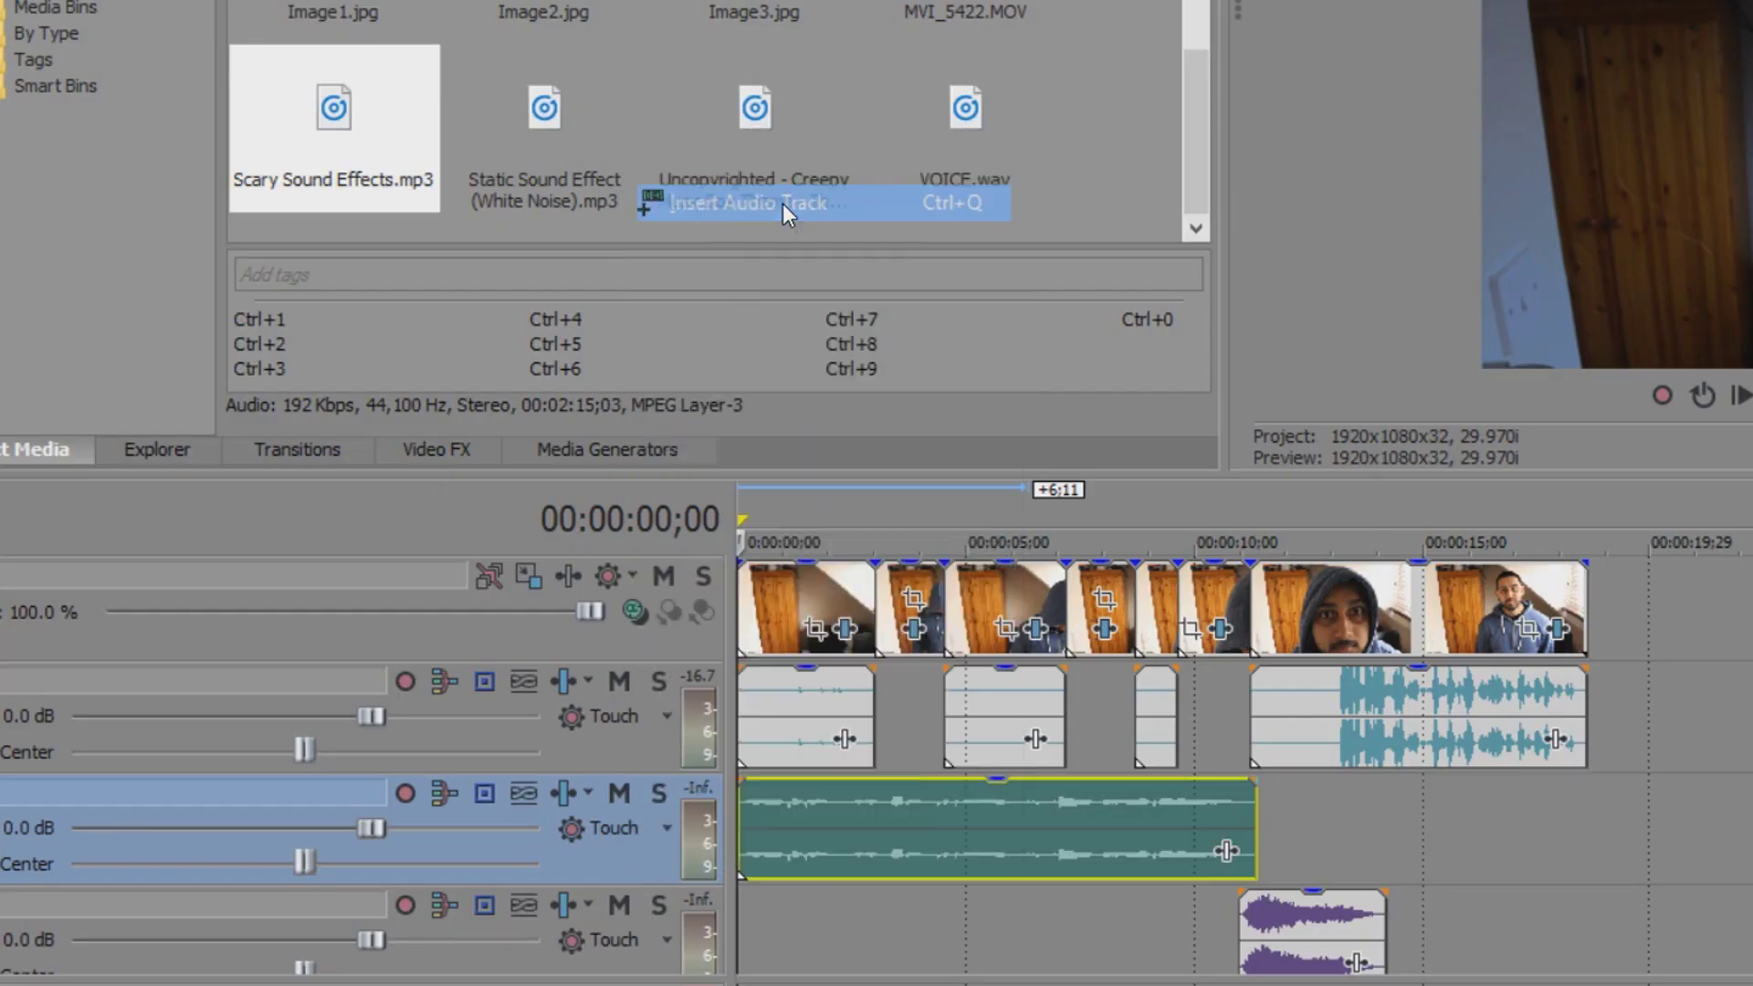
left_click(559, 177)
left_click(815, 161)
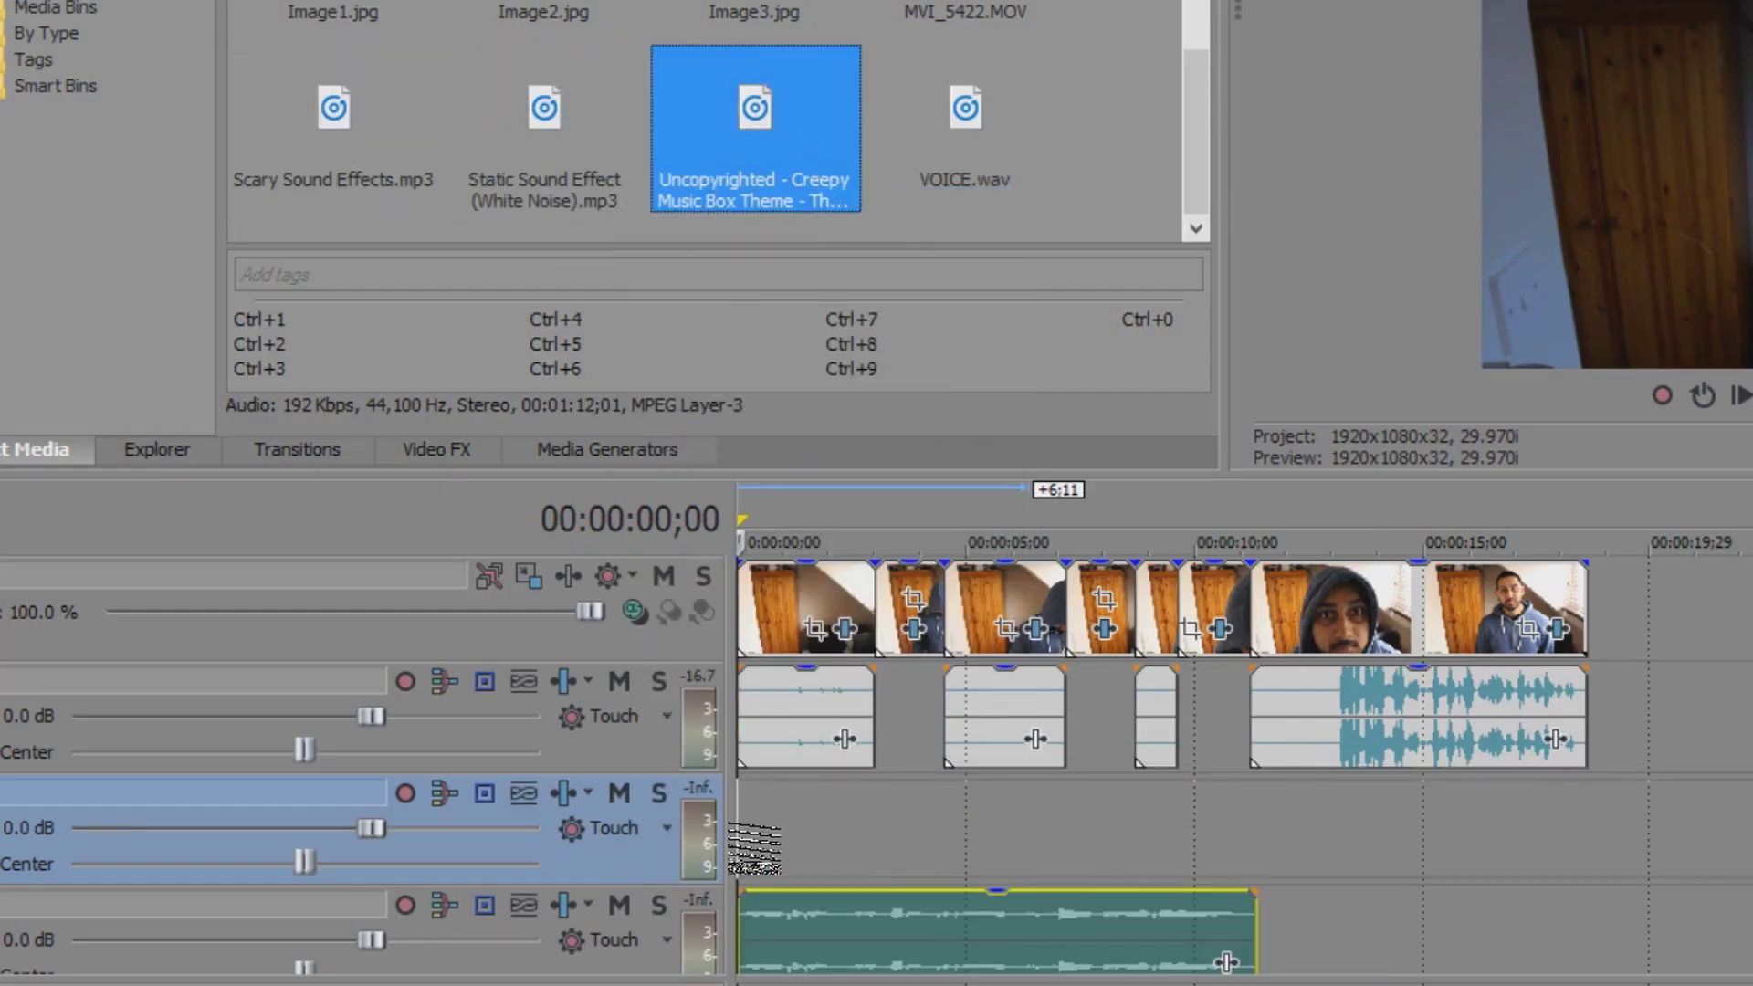
left_click_drag(755, 127, 997, 830)
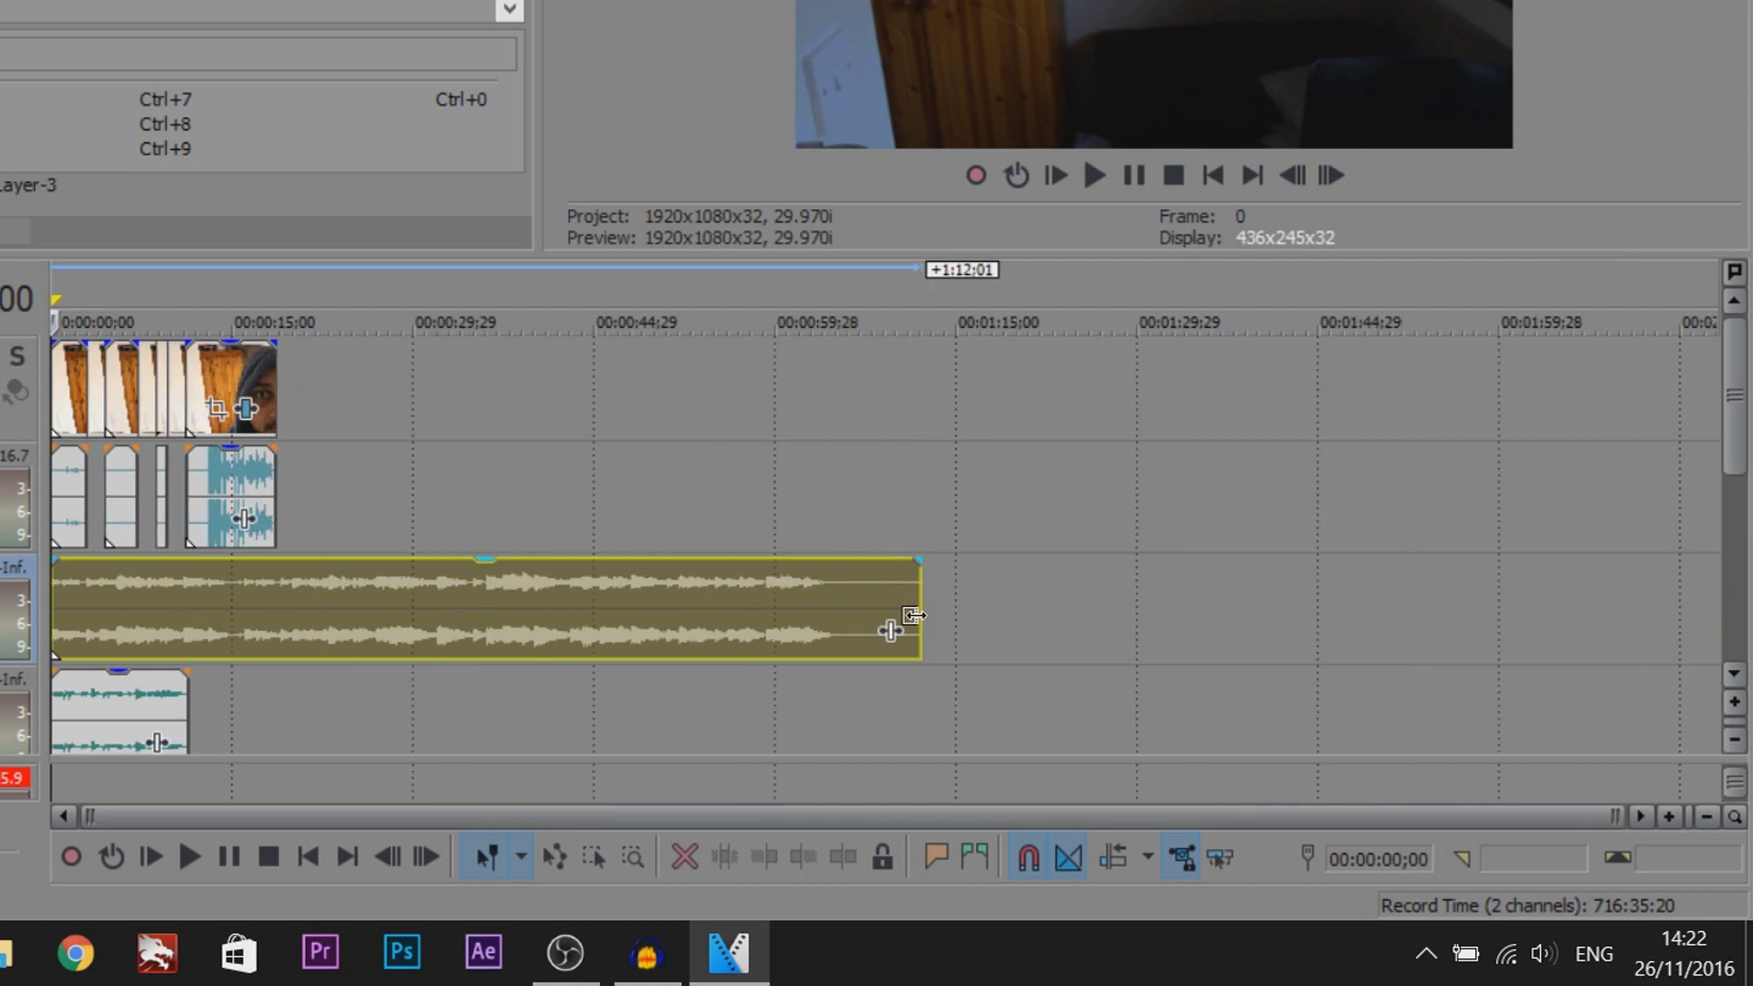
left_click_drag(913, 615, 270, 604)
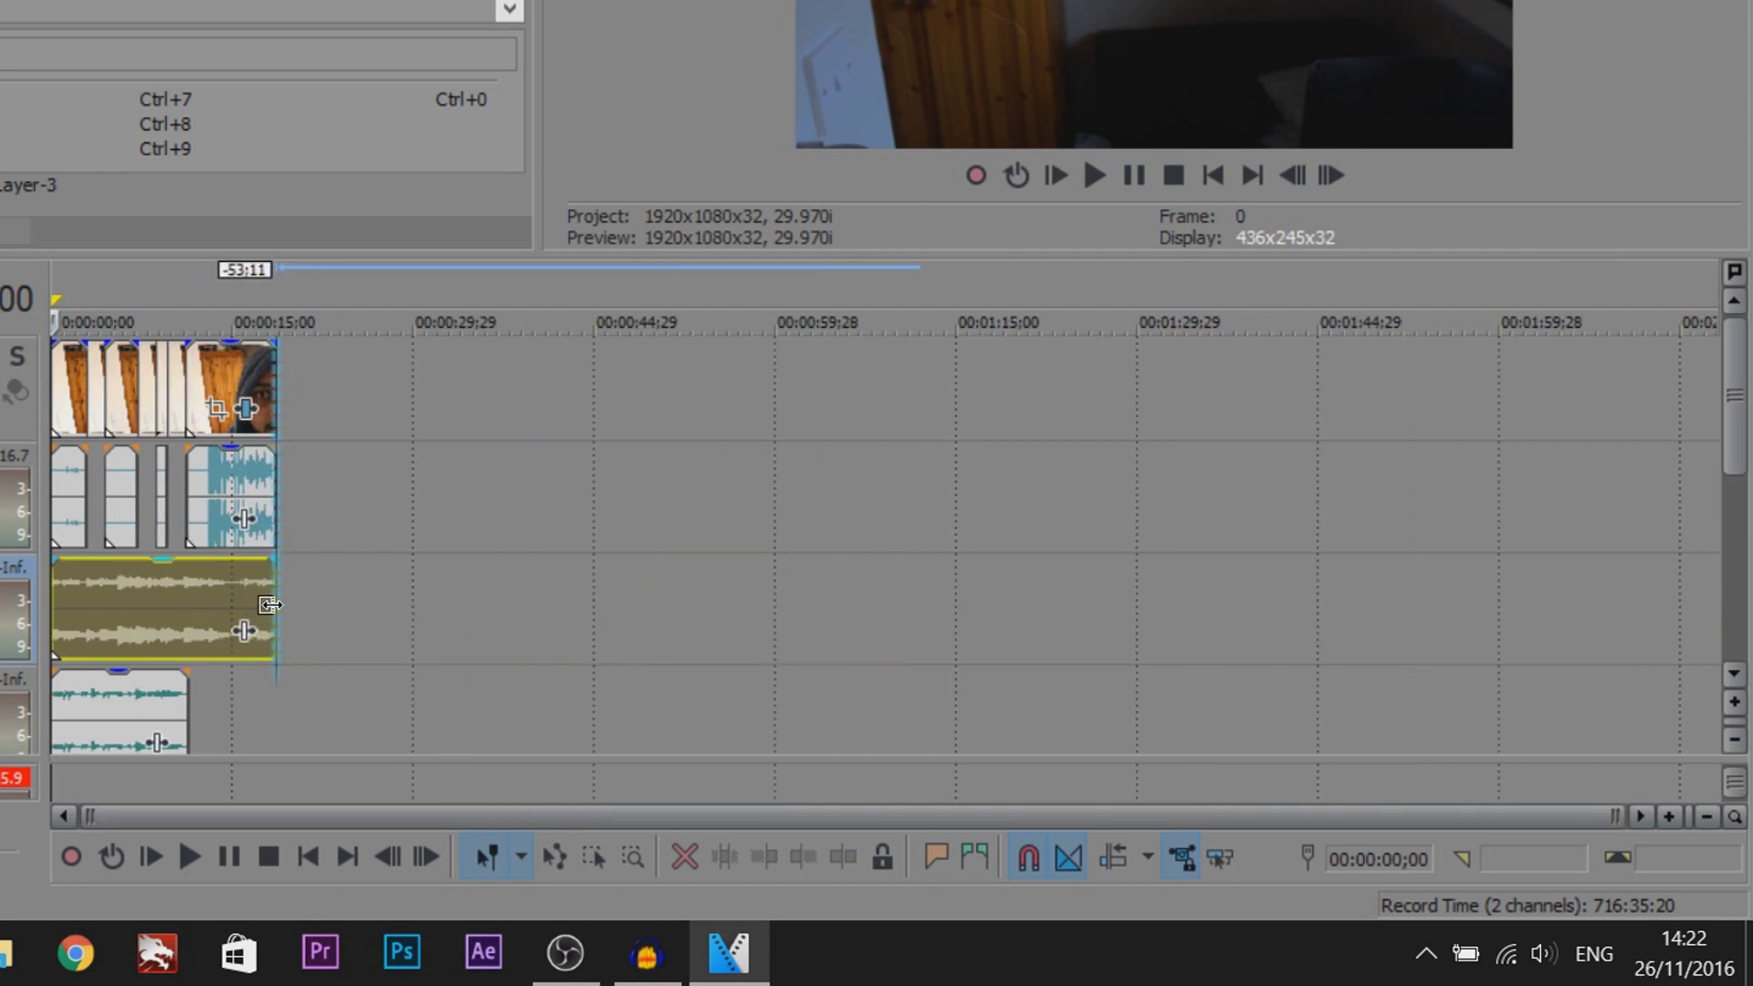
Lower the gain of the creepy music and the talking clip's audio
left_click(158, 577)
scroll(191, 577, "up", 3)
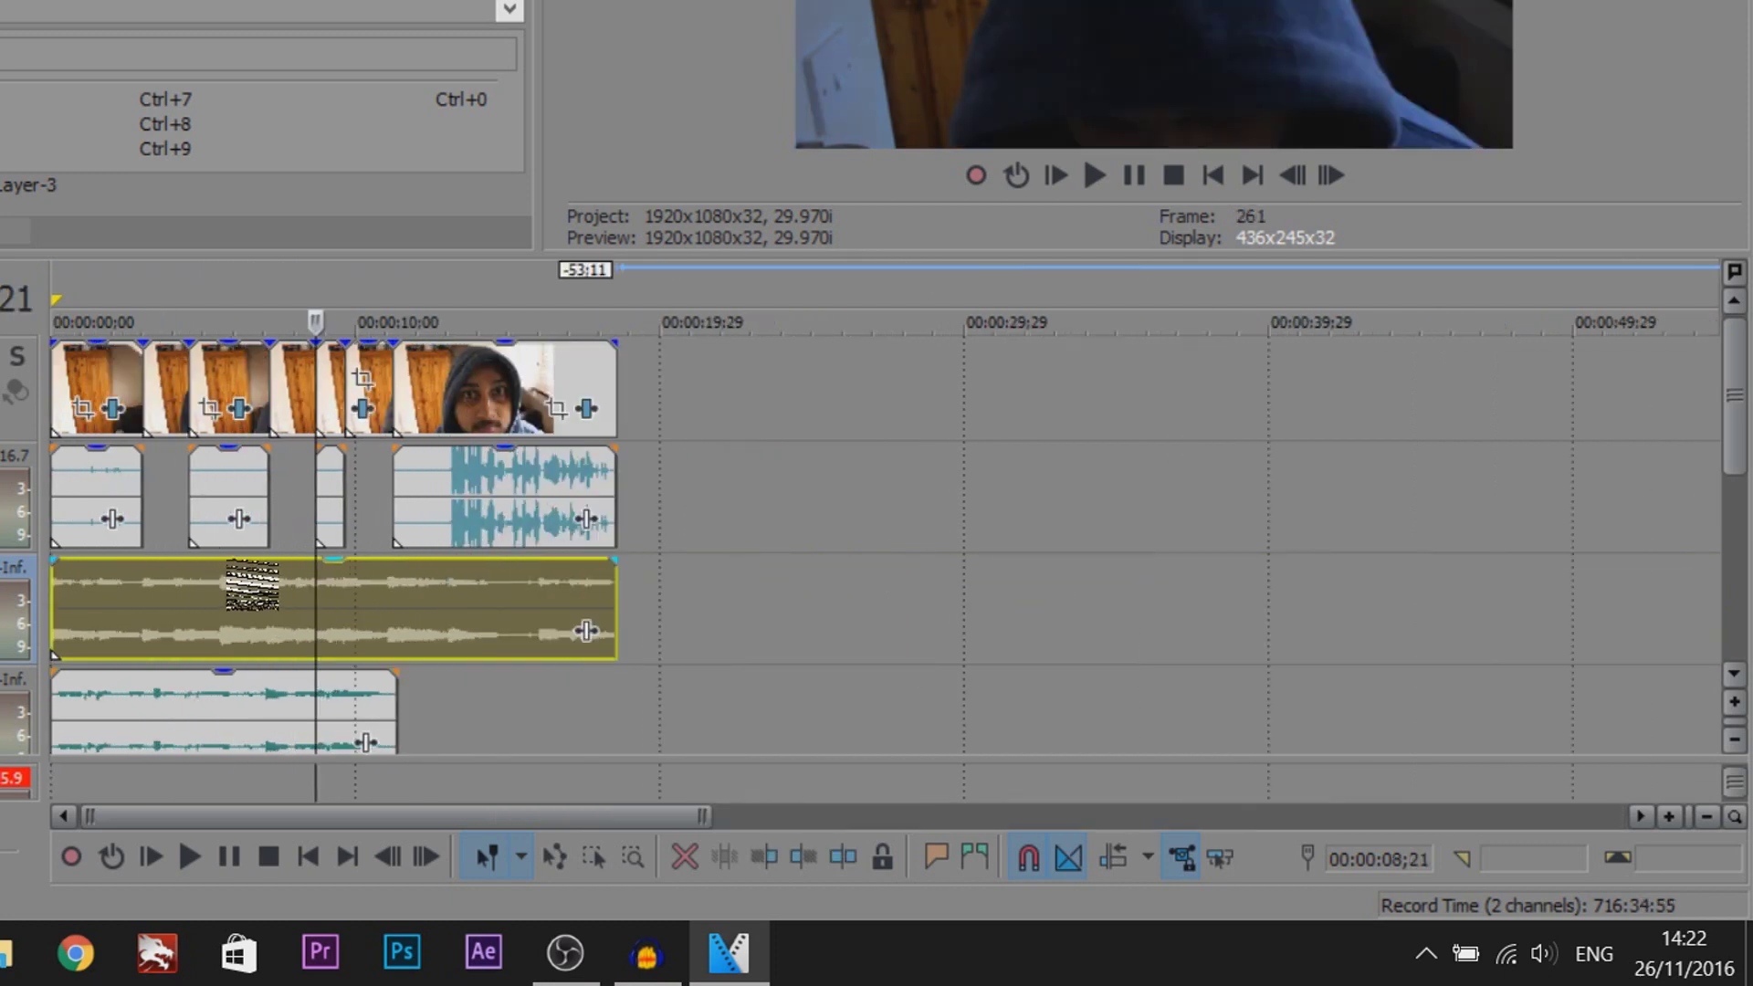
mouse_move(252, 581)
left_mouse_down()
mouse_move(273, 610)
mouse_move(256, 615)
mouse_move(323, 648)
left_mouse_up()
mouse_move(1734, 398)
left_mouse_down()
mouse_move(1746, 453)
mouse_move(1749, 405)
left_mouse_up()
left_click_drag(486, 452, 507, 502)
Play the edit from the start at Good (Auto) preview quality, stopping near 12 seconds
key("Home")
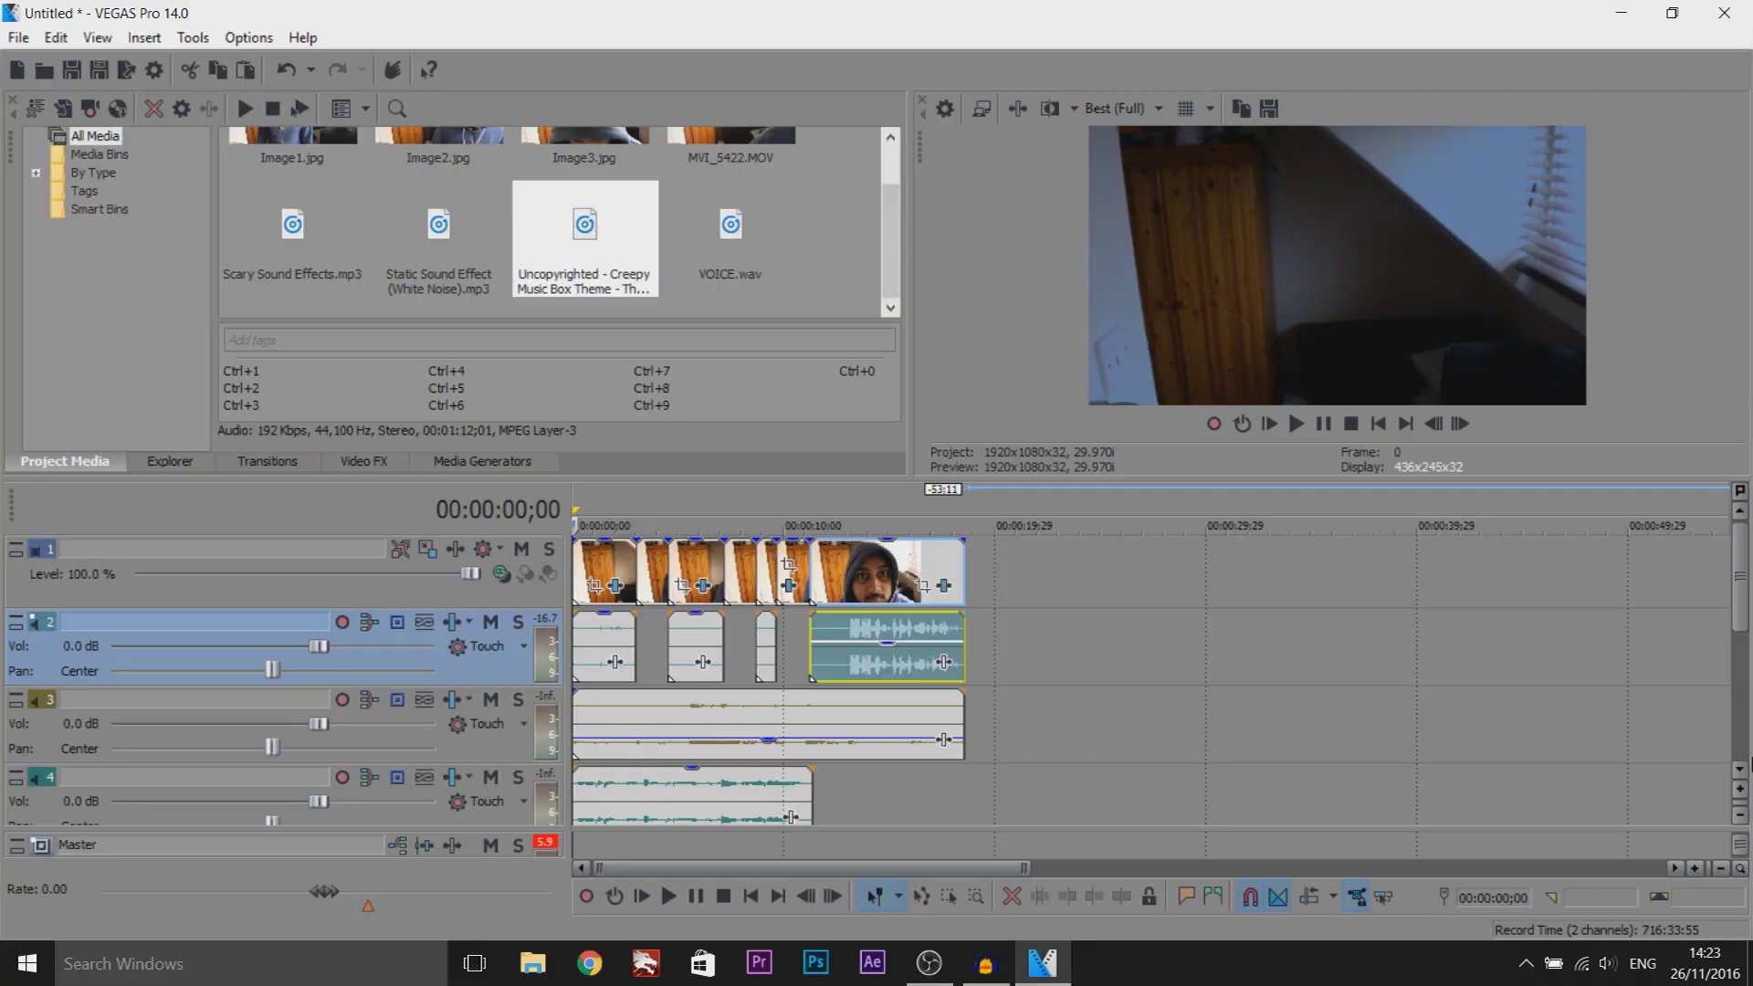
left_click(1117, 109)
mouse_move(1125, 192)
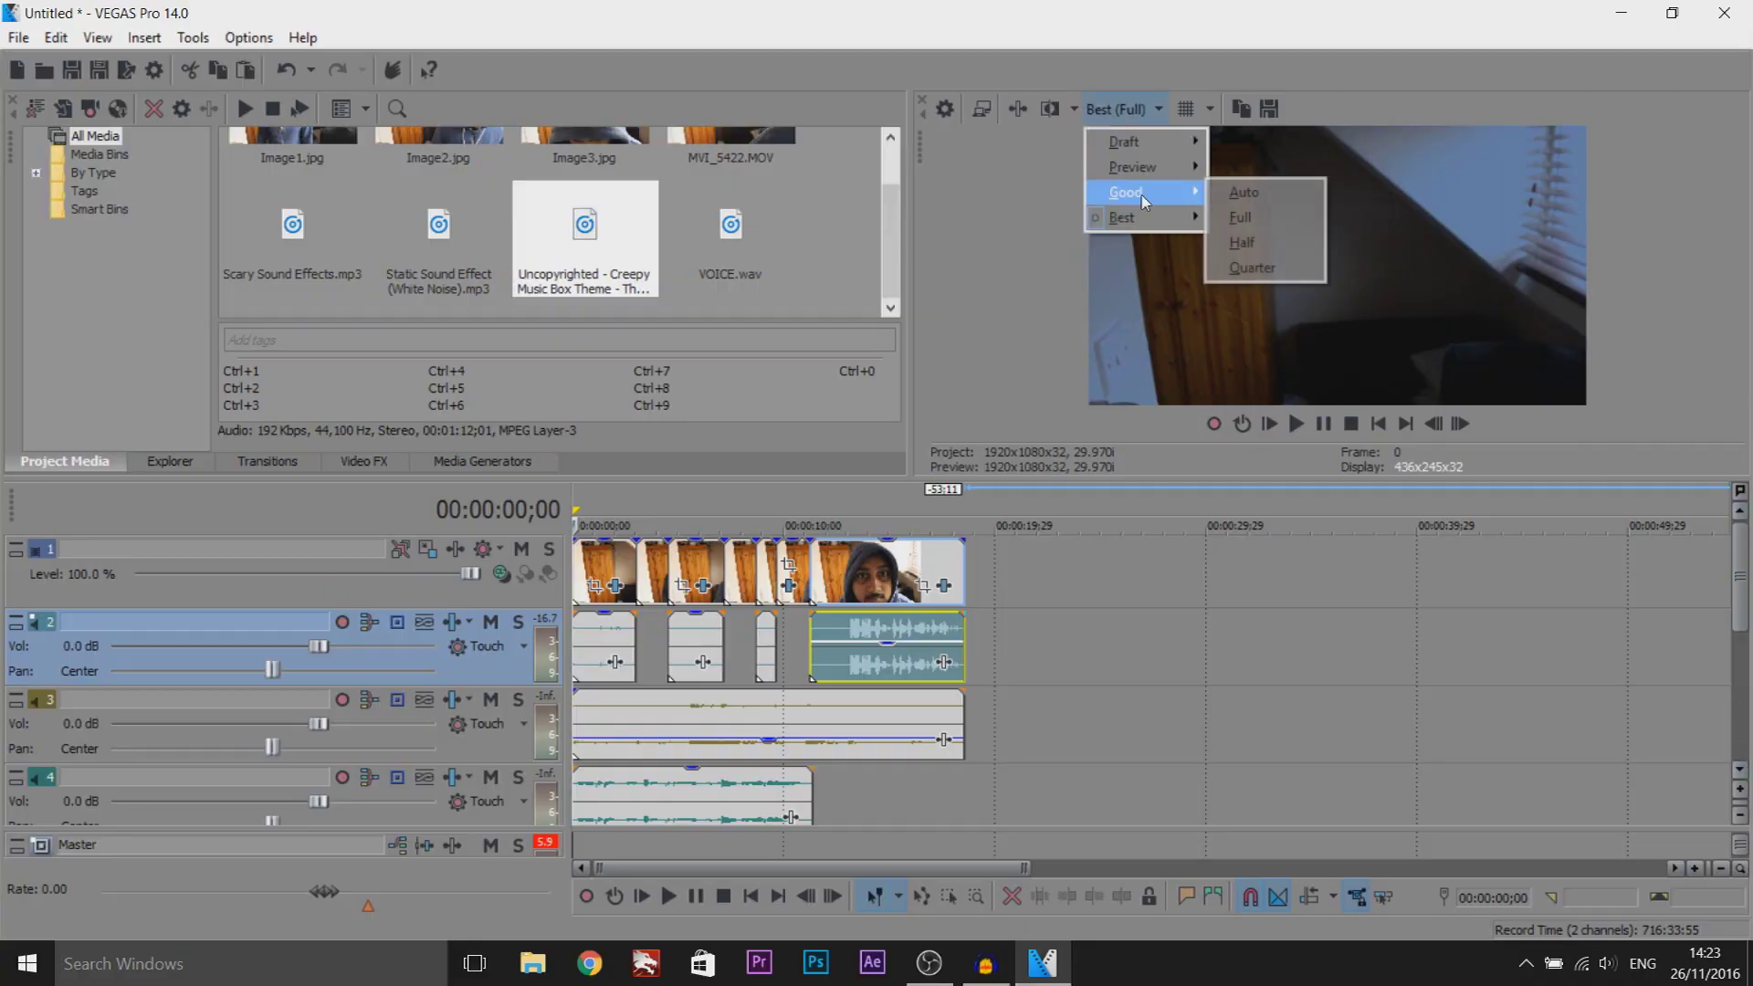
left_click(1277, 186)
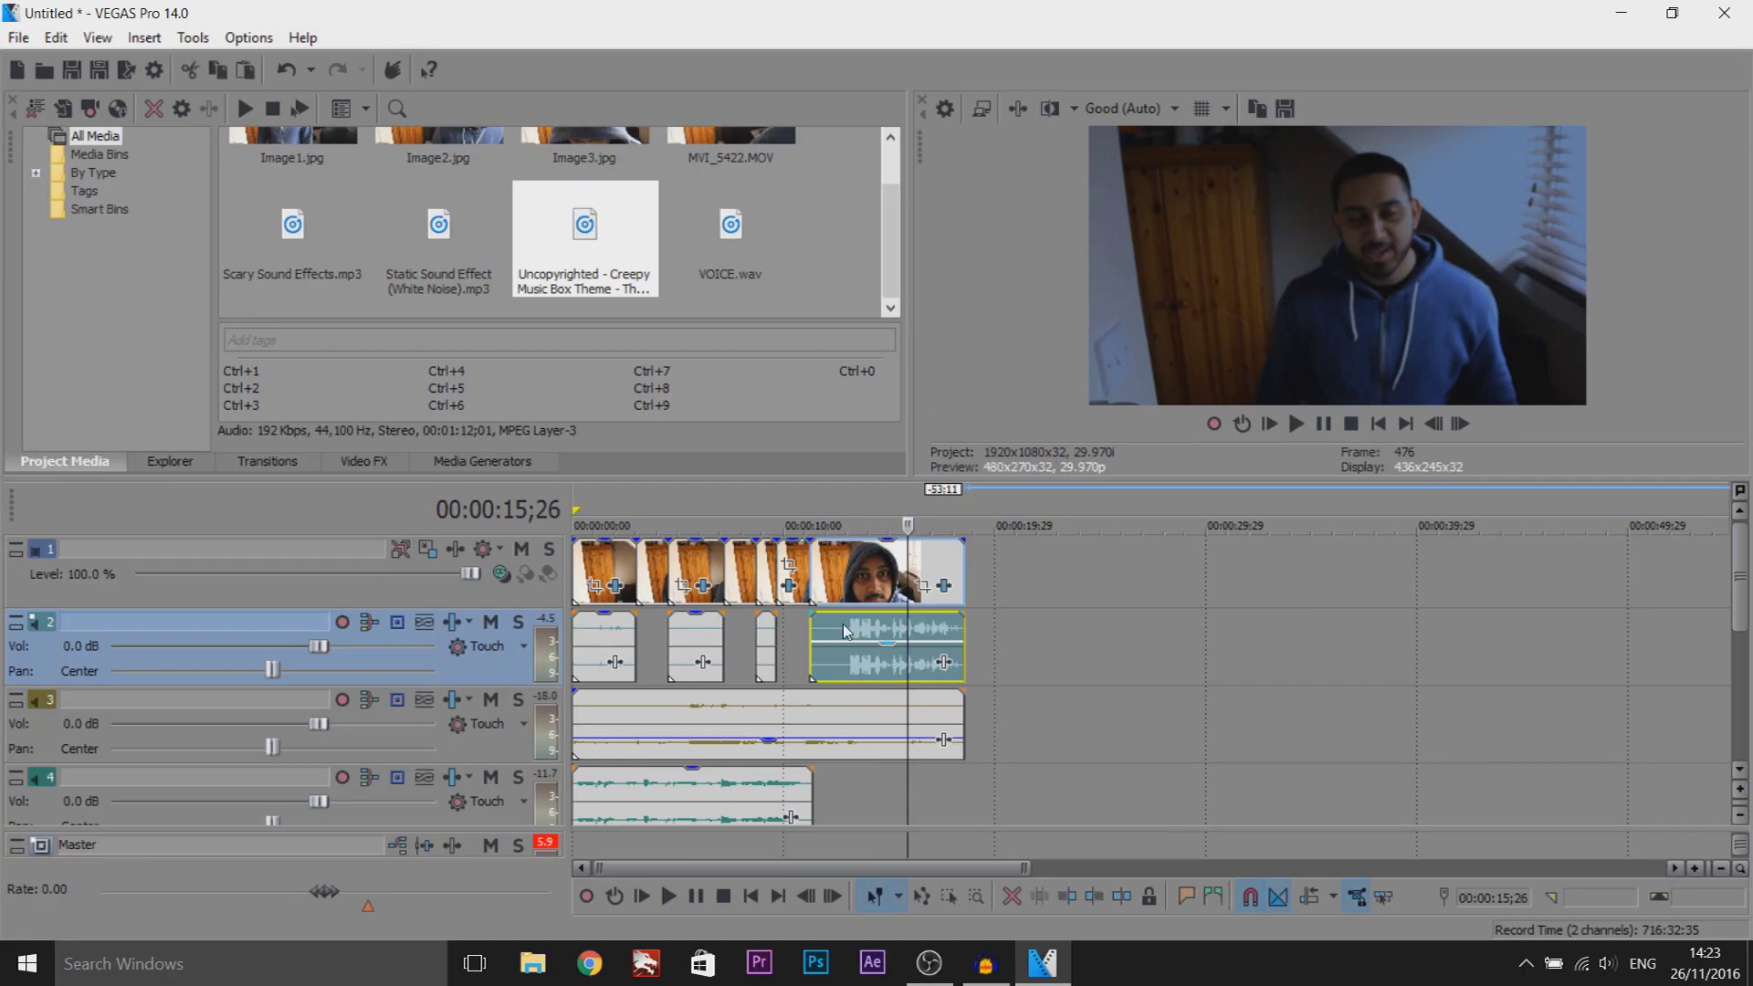
left_click(842, 624)
scroll(842, 623, "up", 4)
Split the clip at 00:00:13;04 and remove Color Curves from the talking part
mouse_move(1144, 627)
left_mouse_down()
mouse_move(1070, 628)
mouse_move(1182, 627)
mouse_move(1151, 629)
mouse_move(1164, 637)
left_mouse_up()
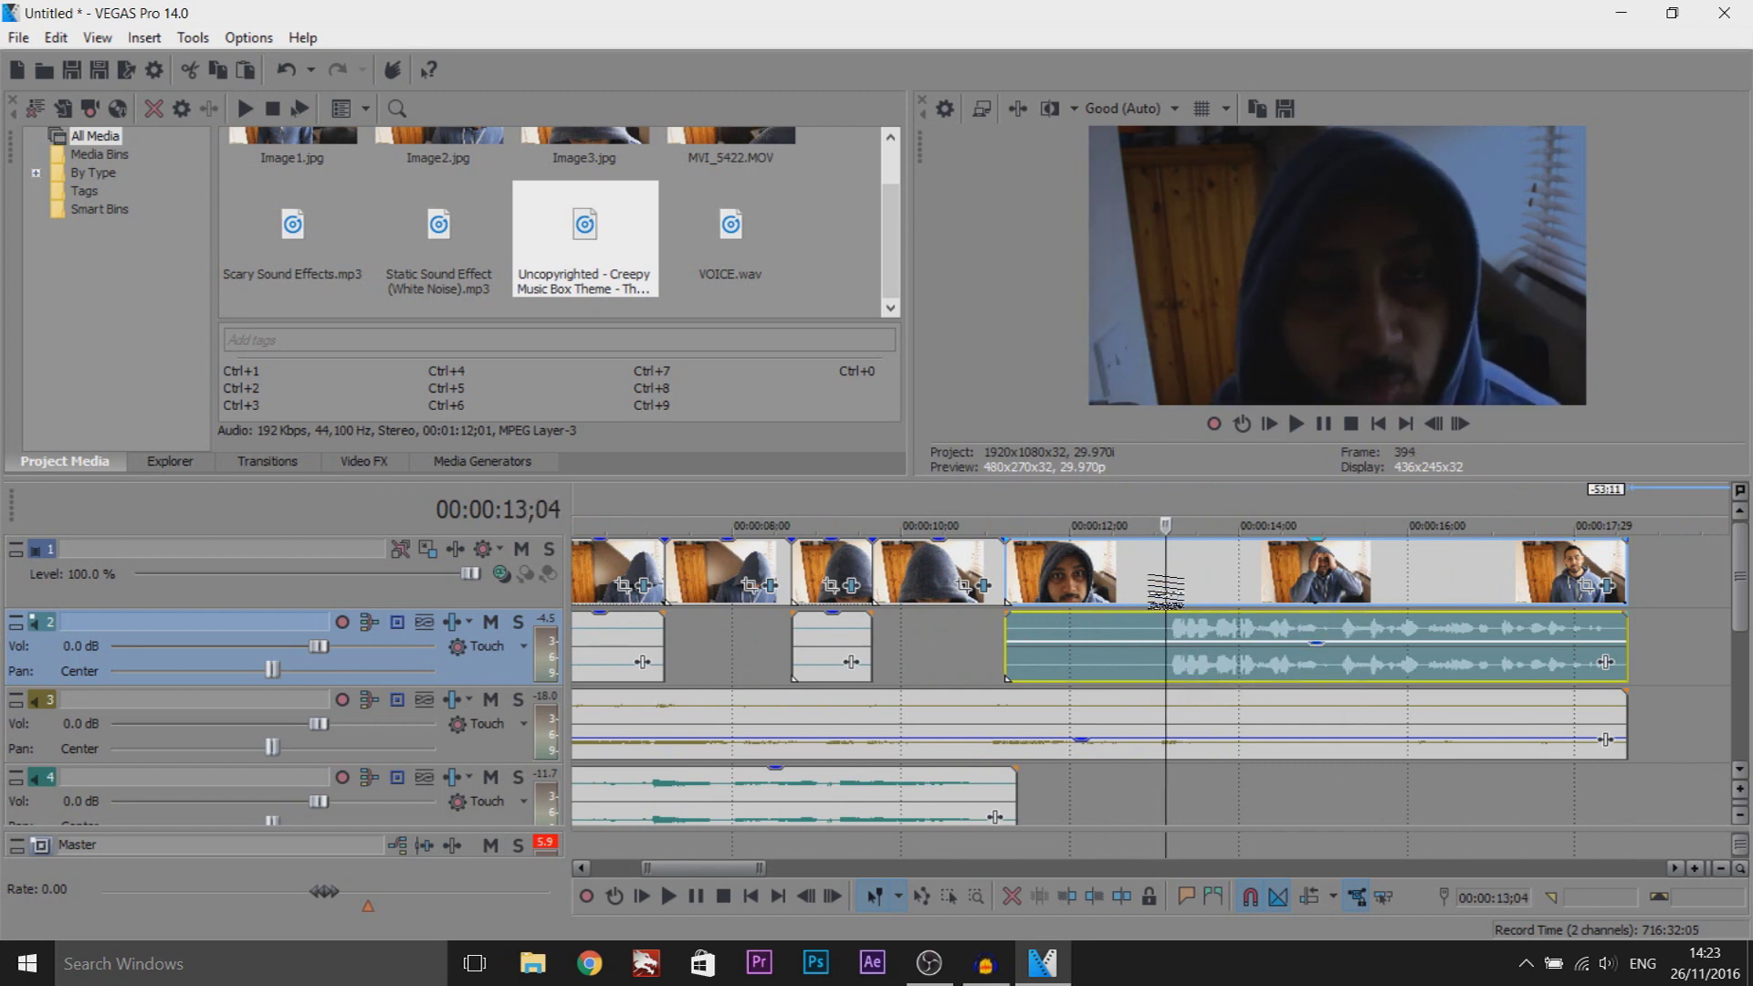
key("s")
left_click(1167, 573)
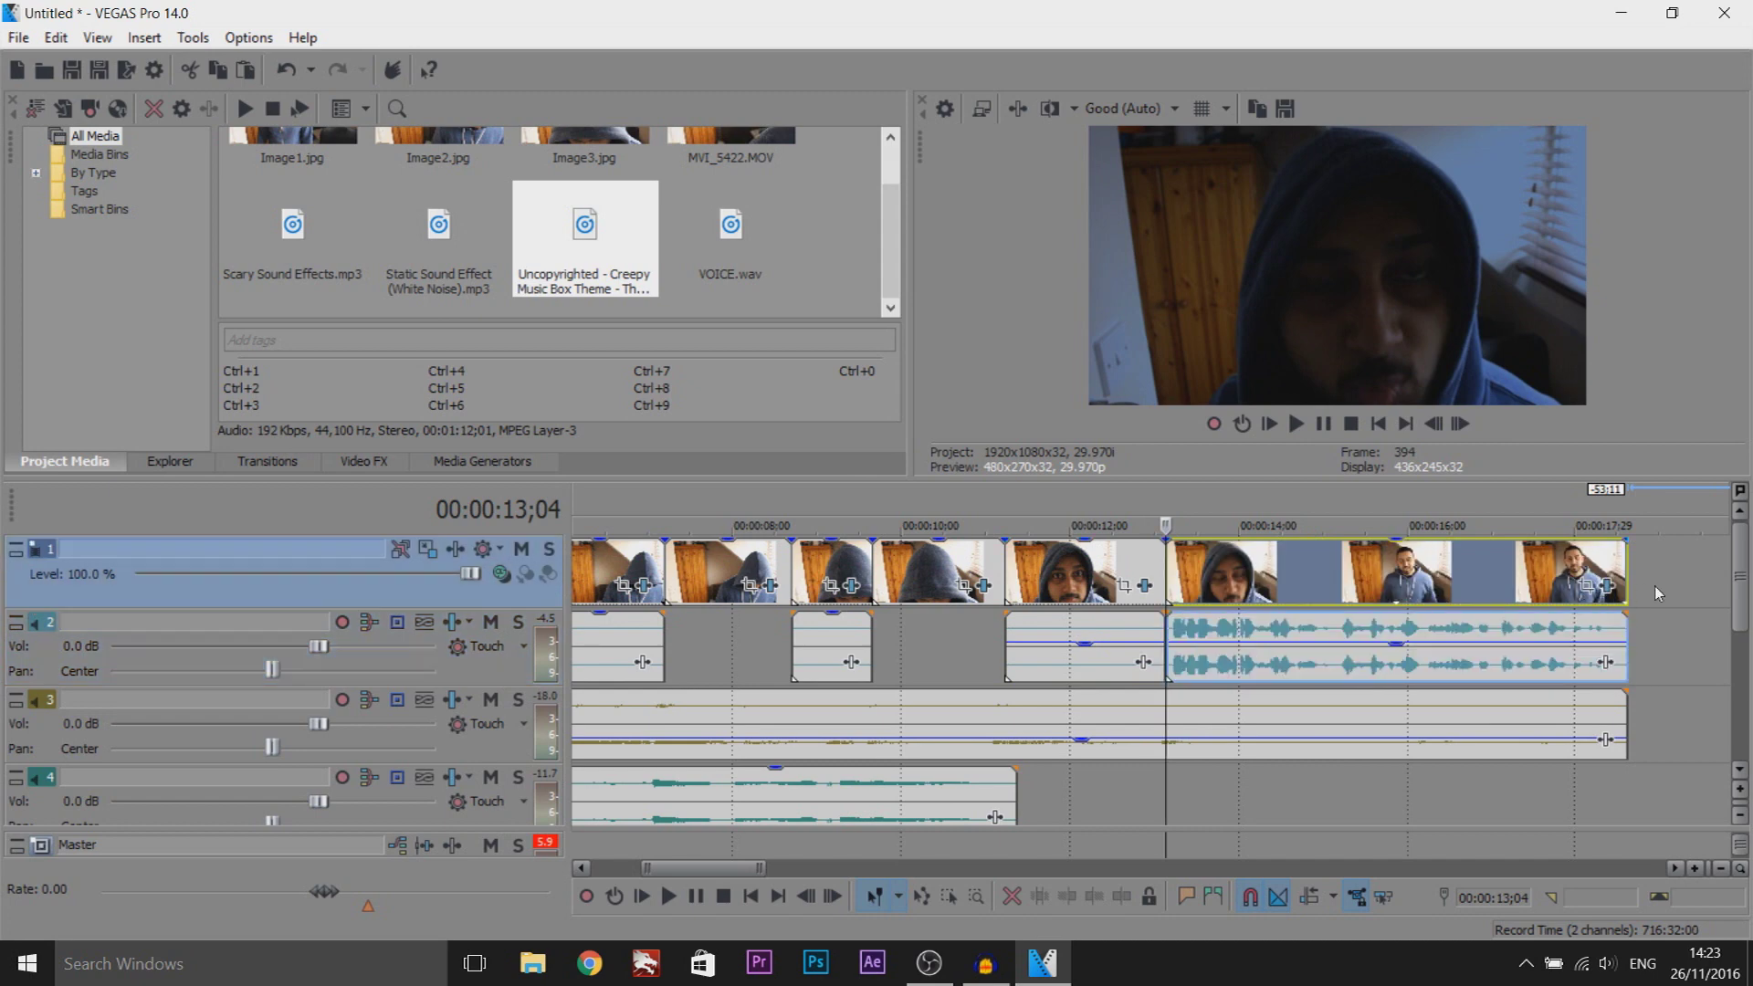
left_click(1586, 587)
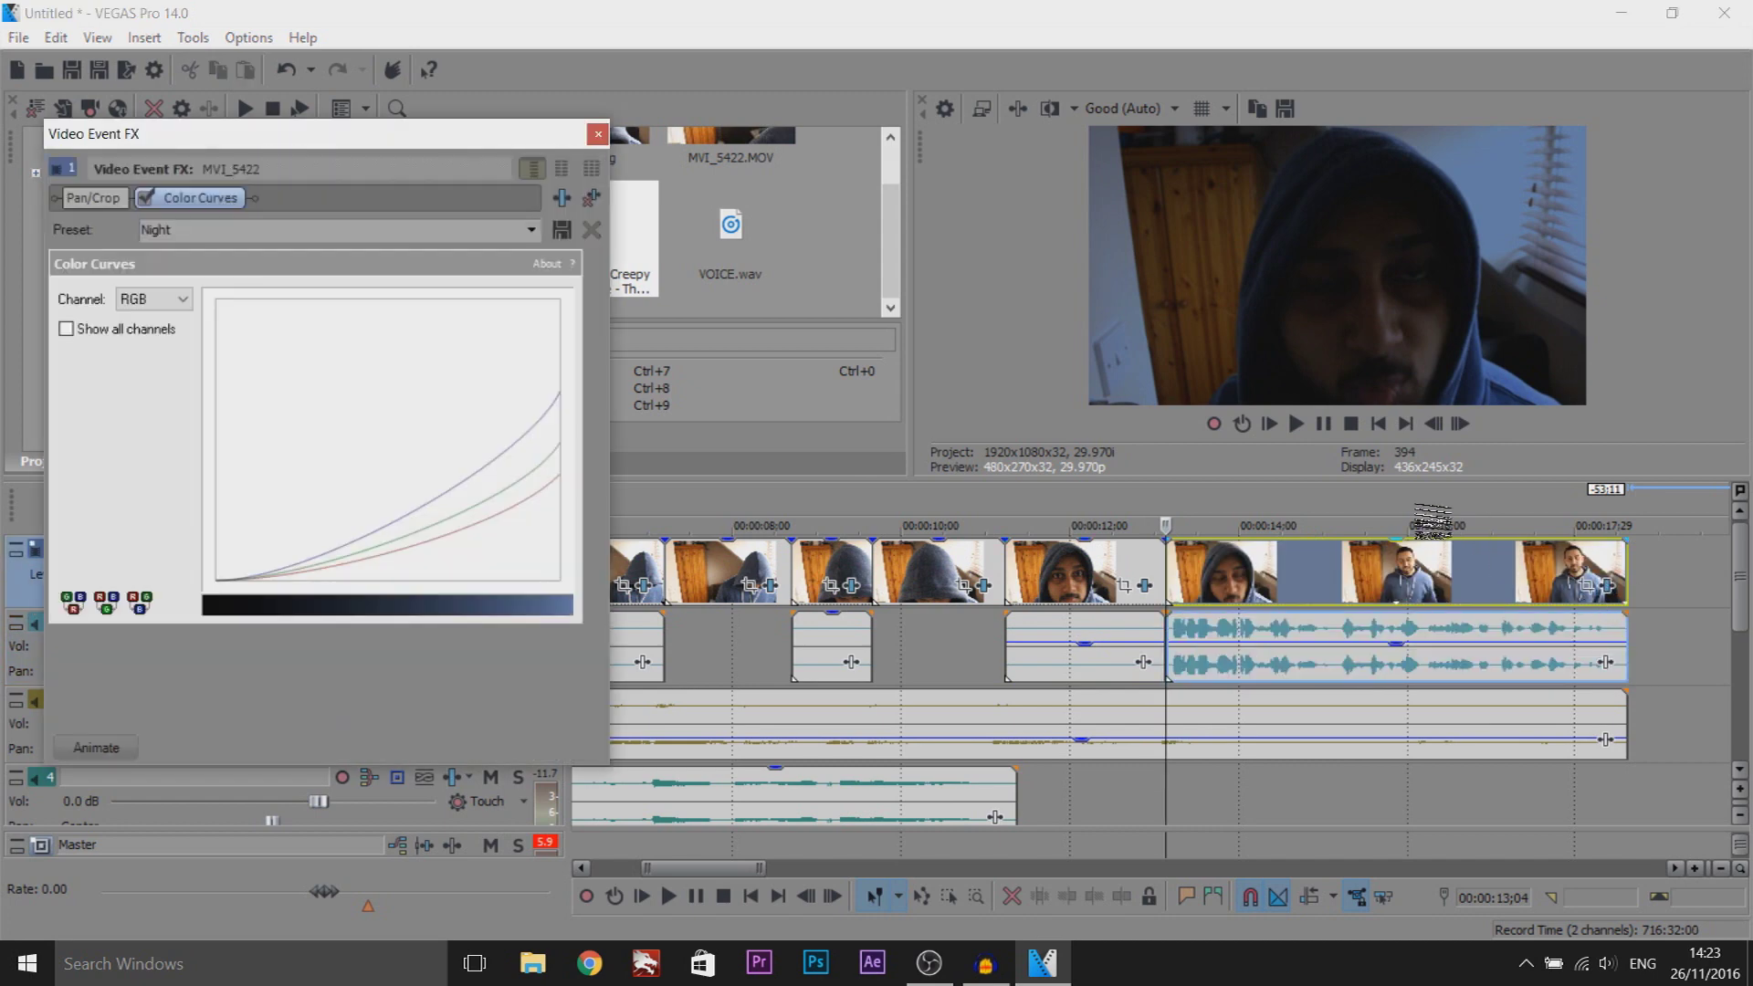
left_click(591, 201)
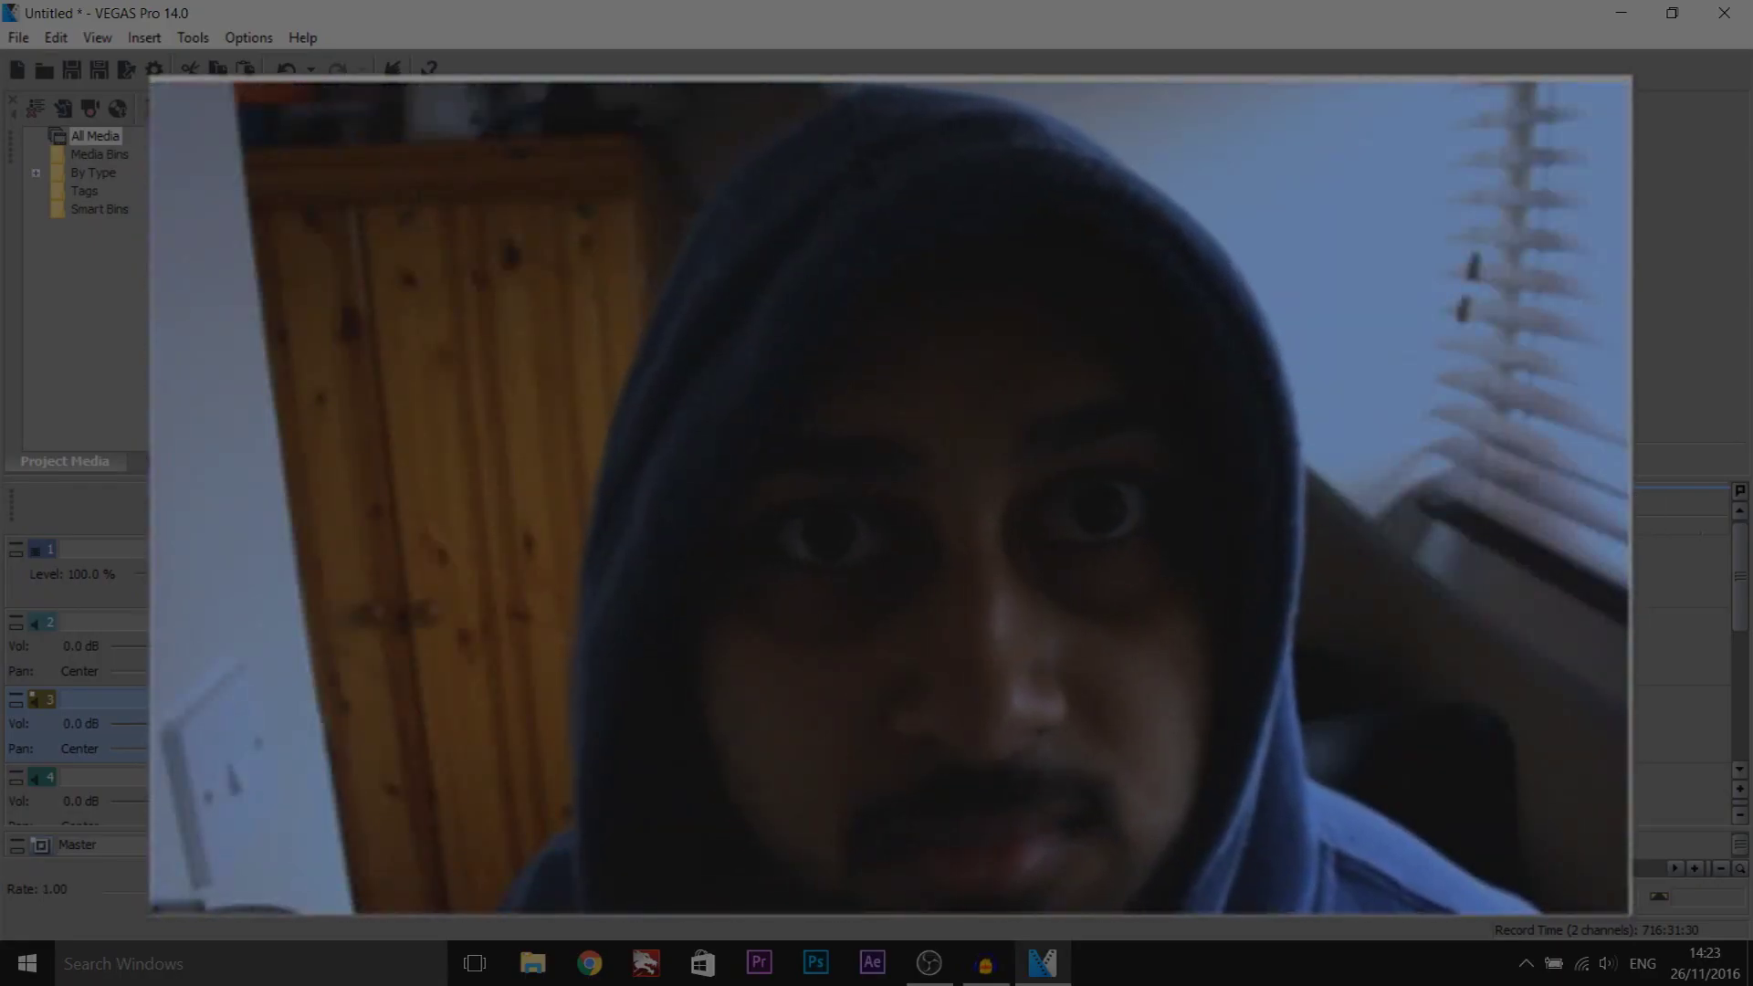
key("Return")
scroll(1041, 787, "down", 3)
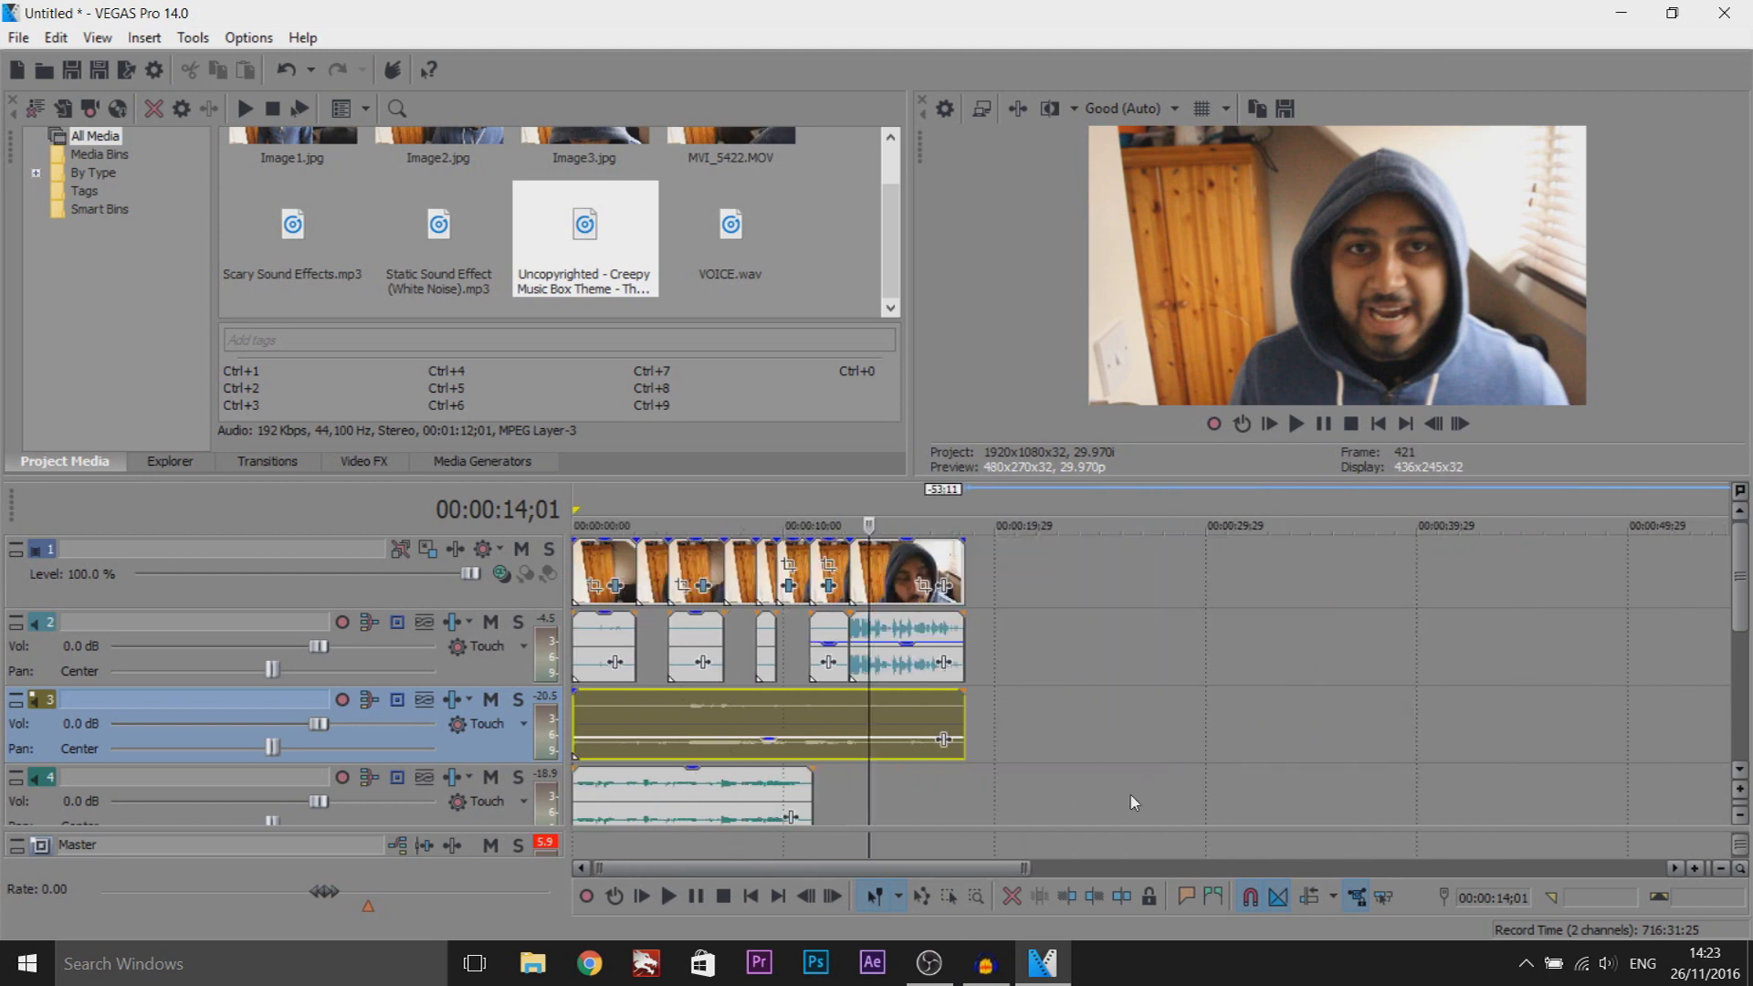
scroll(934, 774, "down", 2)
left_click(693, 798)
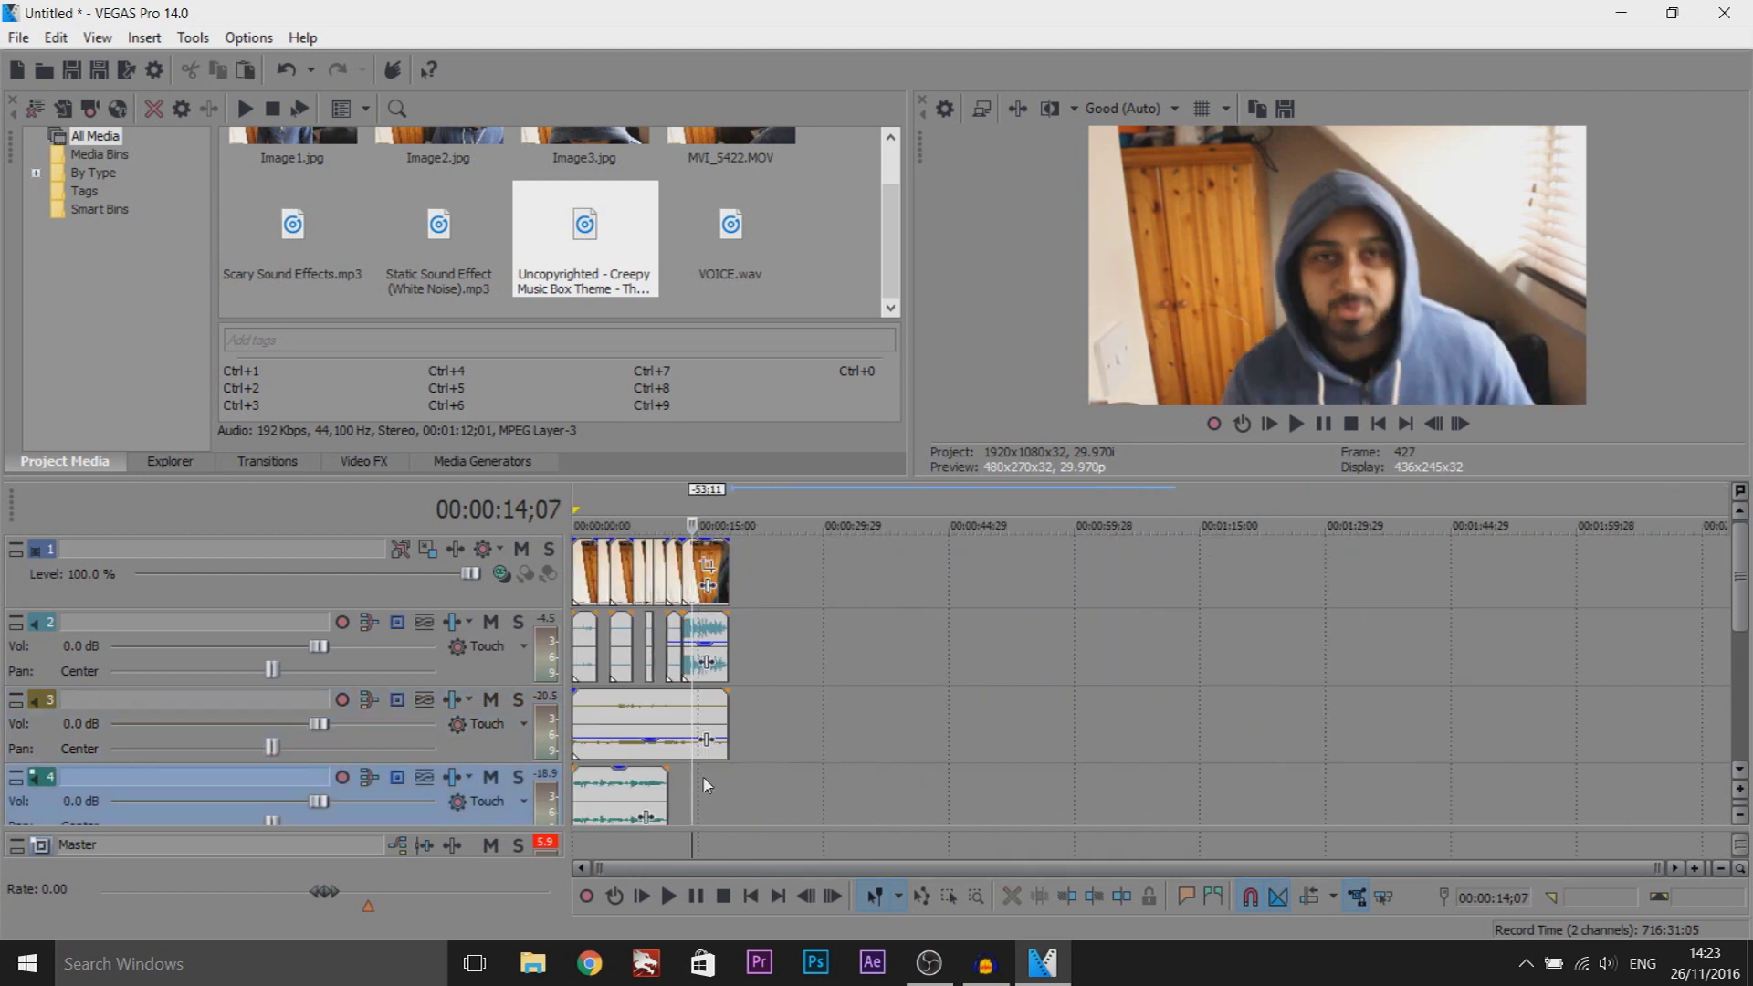
scroll(655, 589, "up", 5)
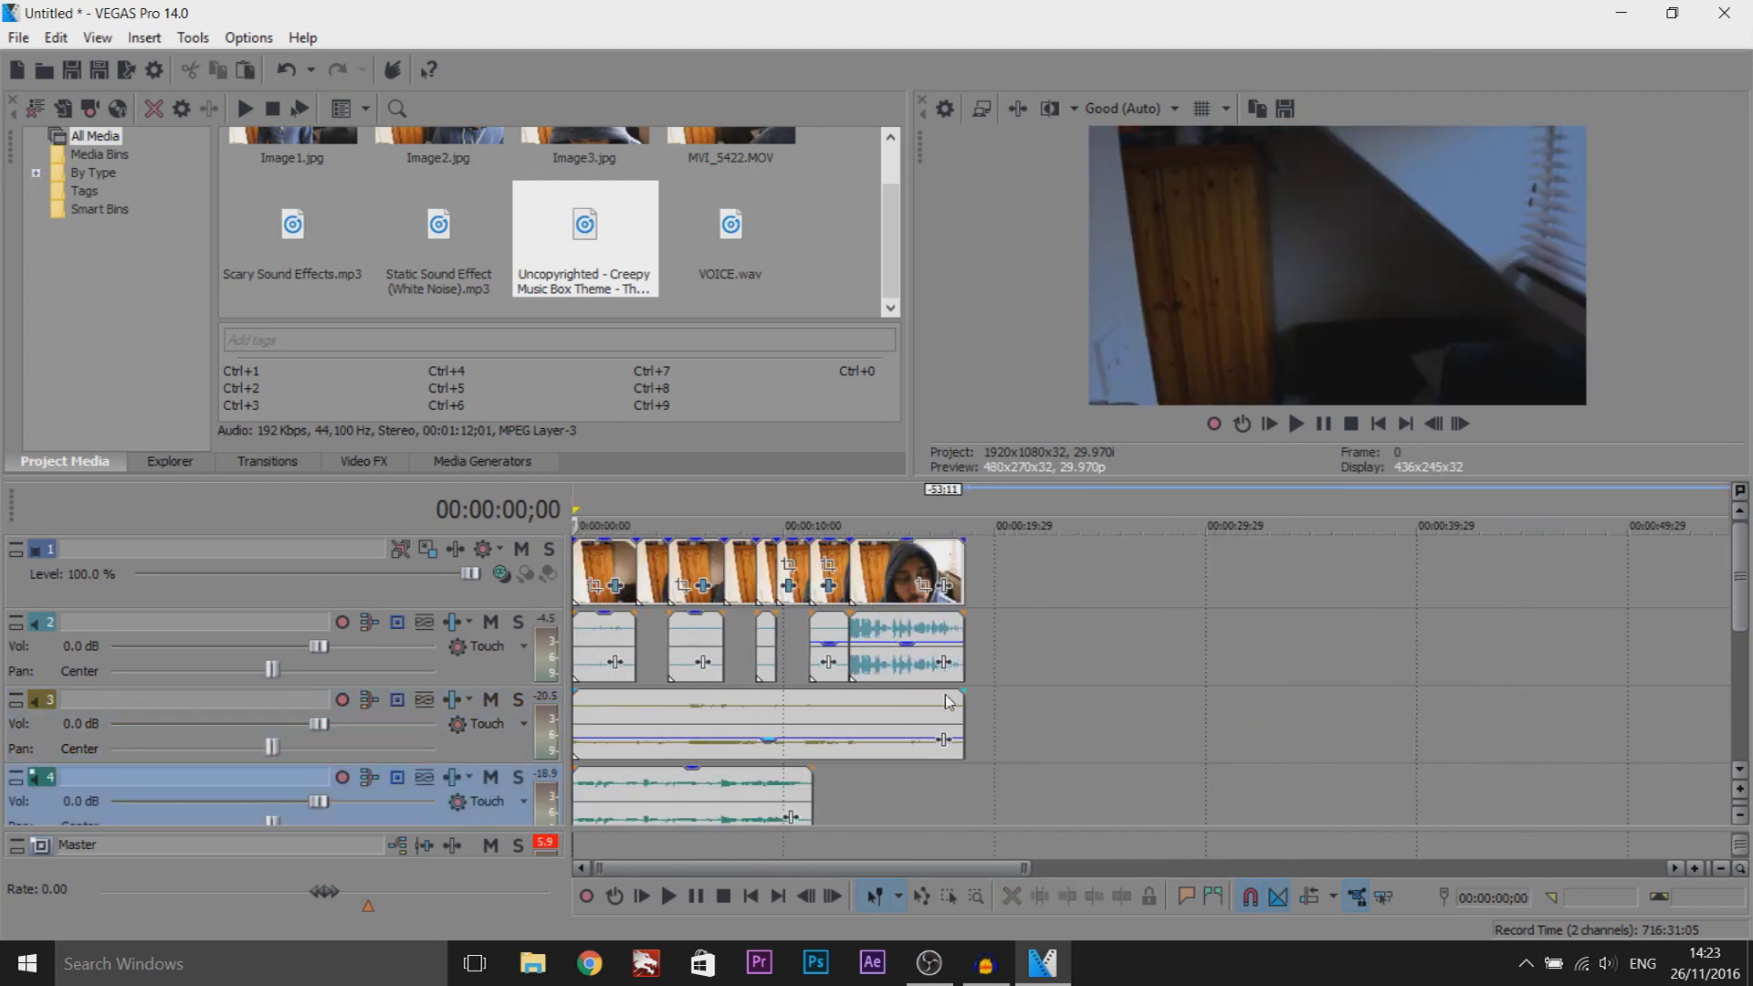
left_click(654, 561)
left_click(678, 586)
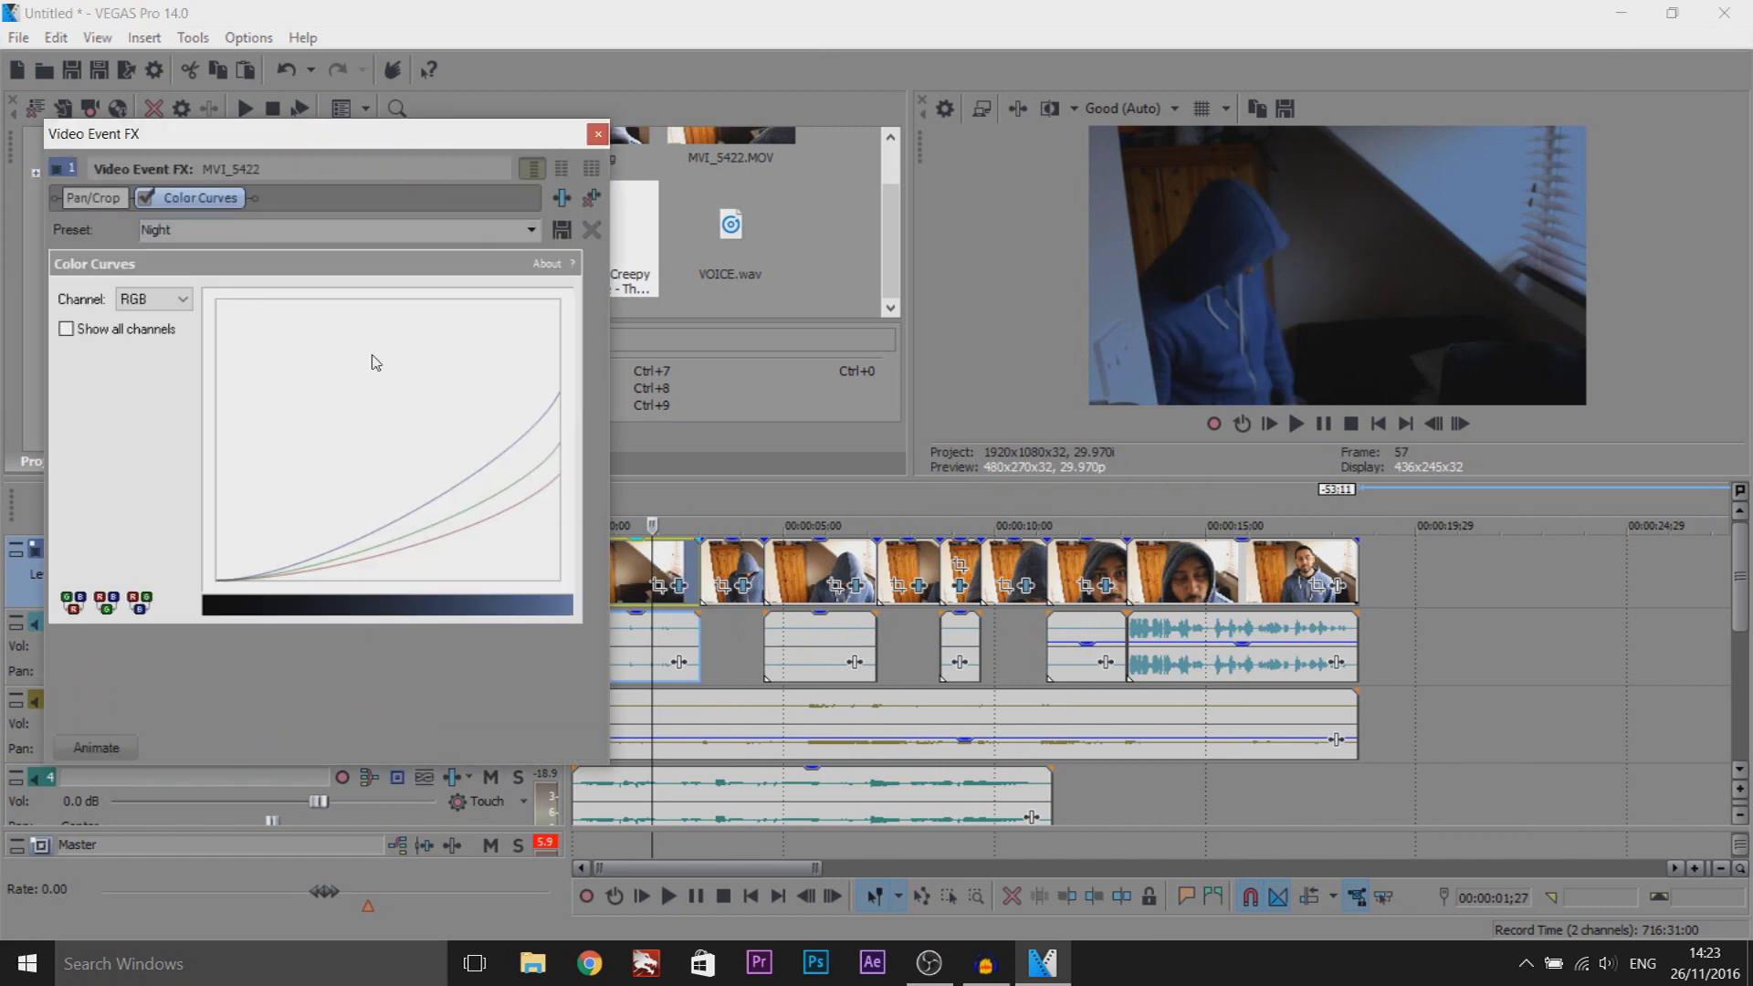
left_click(597, 136)
mouse_move(1745, 609)
left_mouse_down()
mouse_move(1750, 767)
mouse_move(1745, 568)
left_mouse_up()
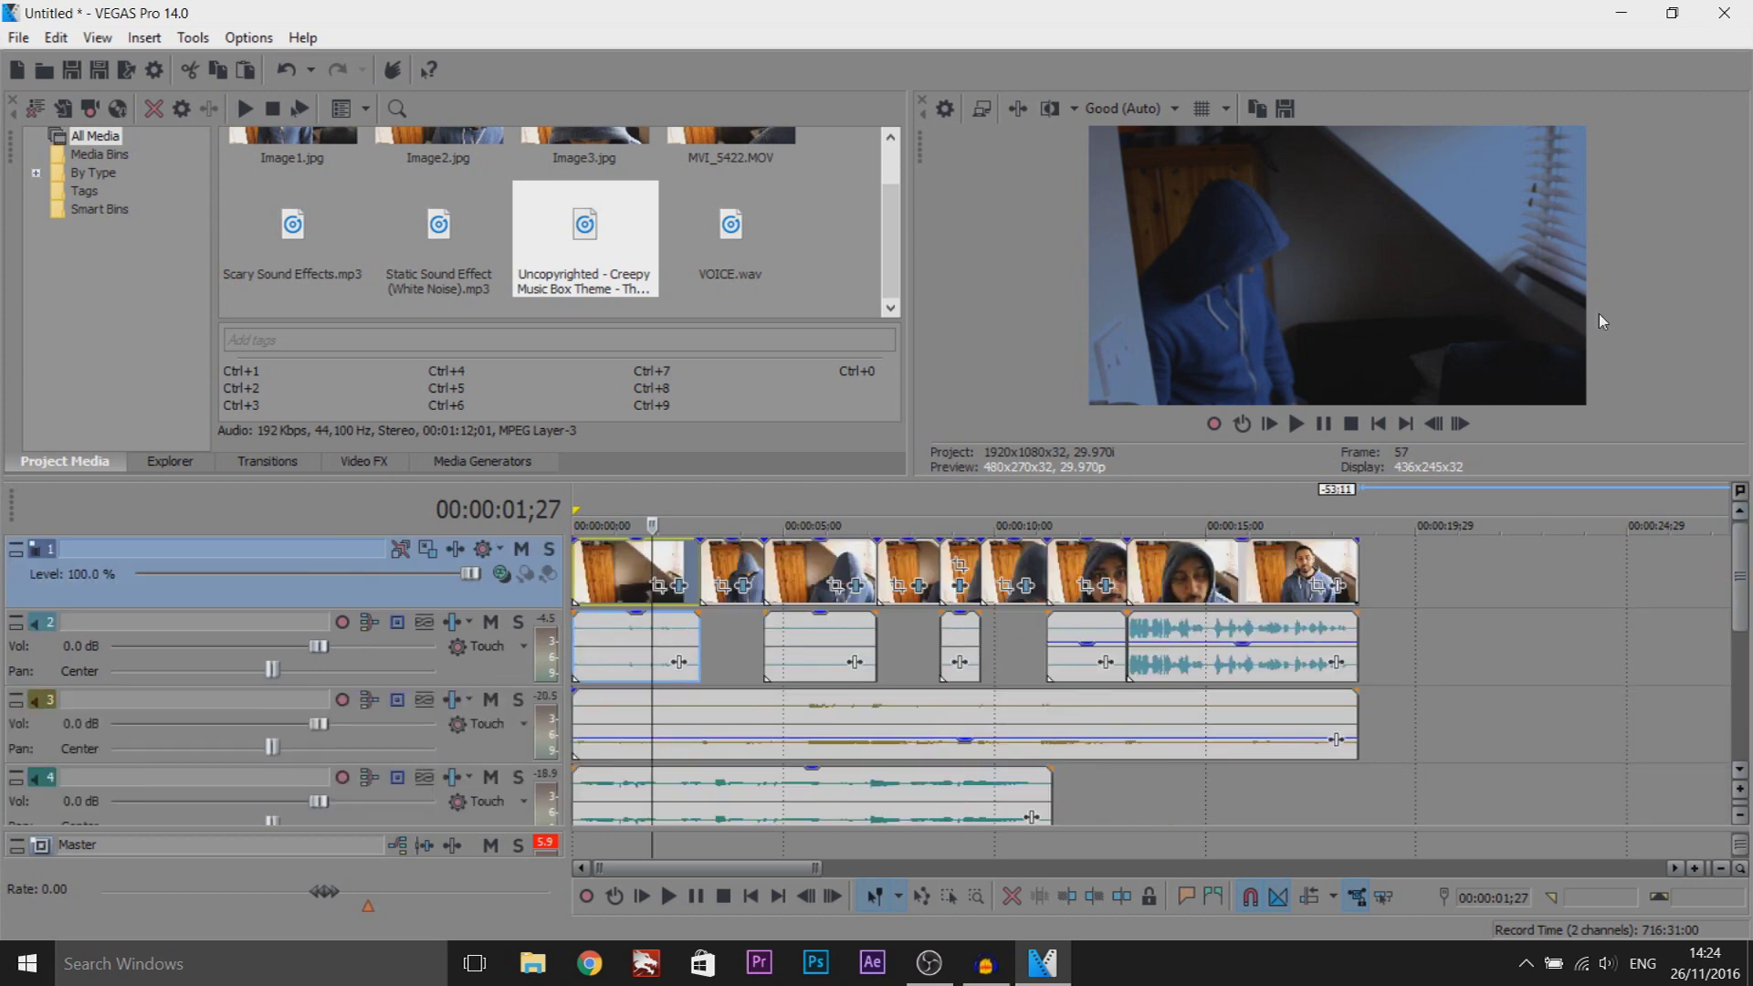